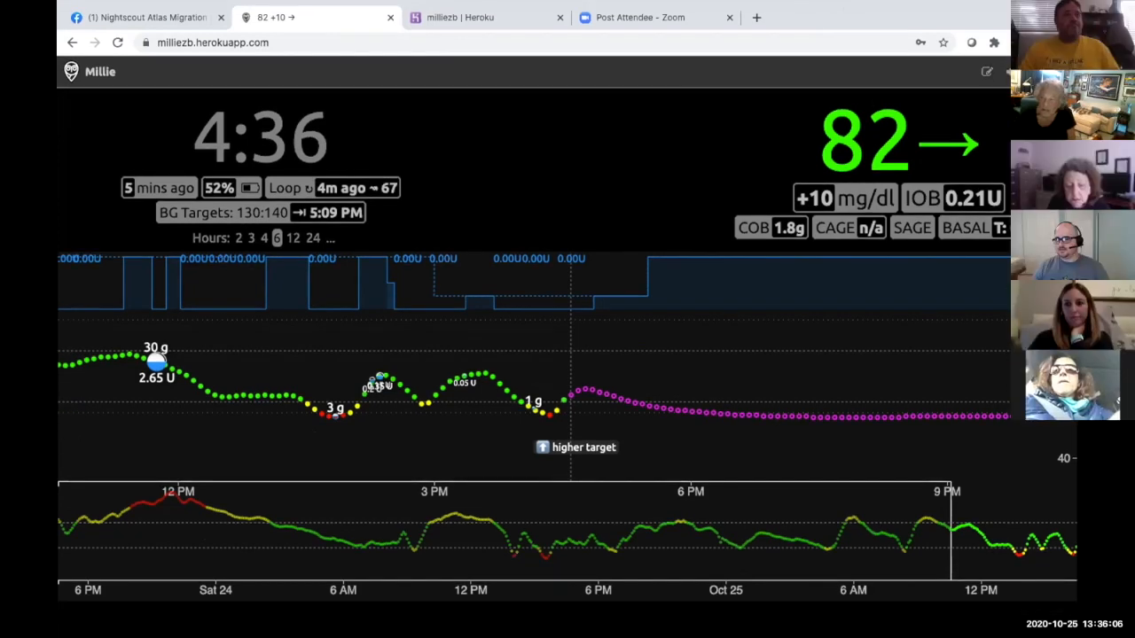
Step: Look over the Nightscout site's settings and open its Admin Tools page
click(1008, 71)
scroll(1004, 235, down, 5)
scroll(1004, 235, down, 5)
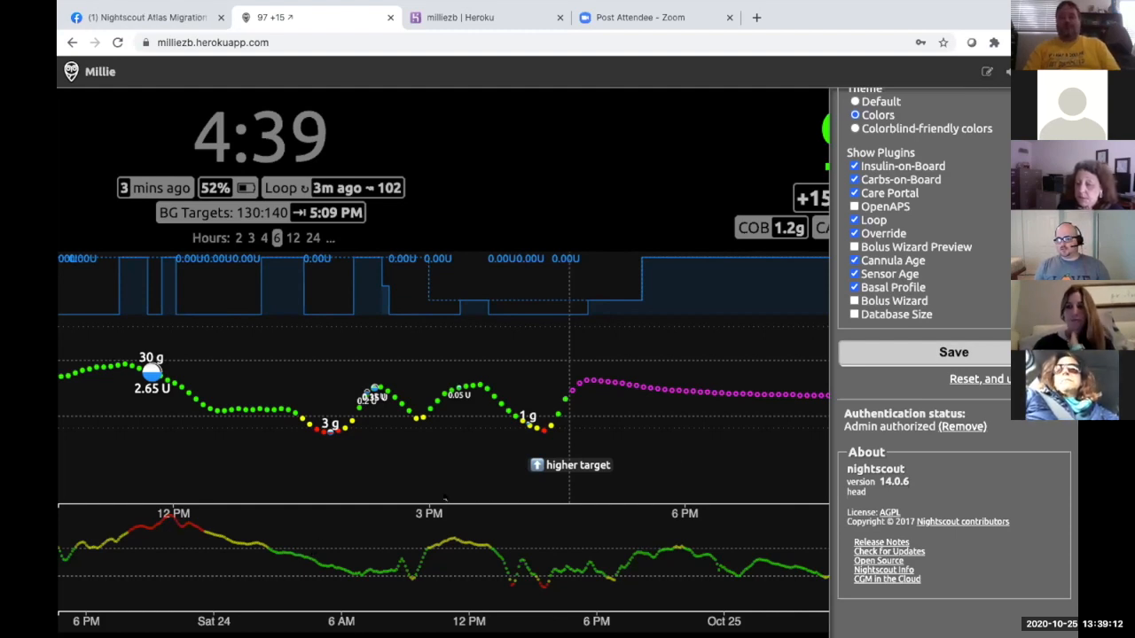
click(1007, 71)
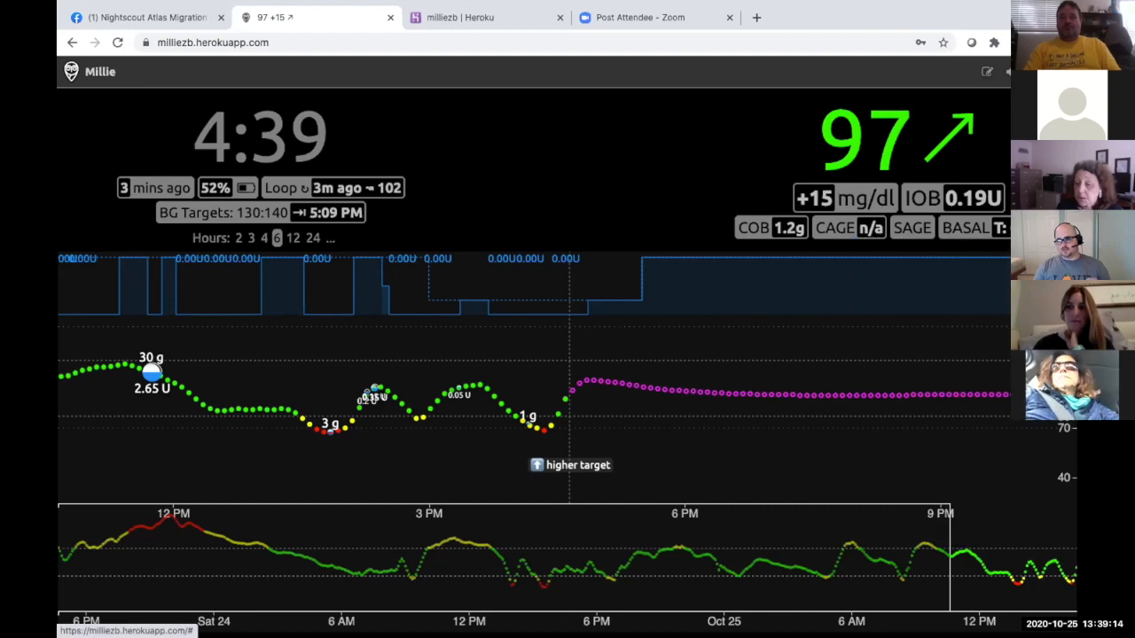
click(1007, 71)
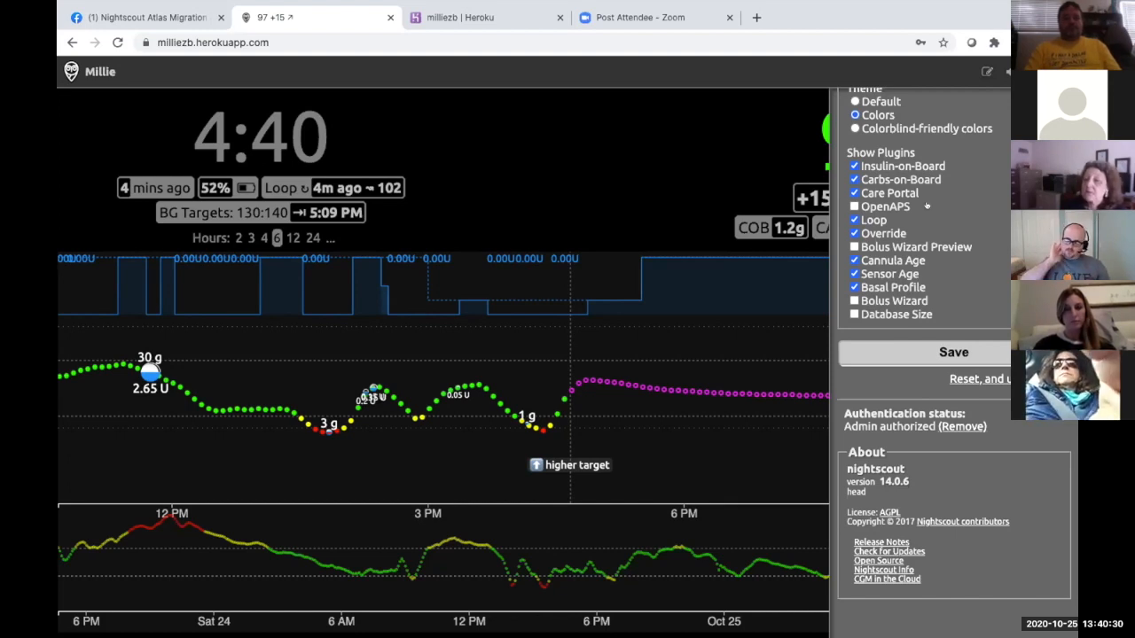
scroll(928, 208, up, 10)
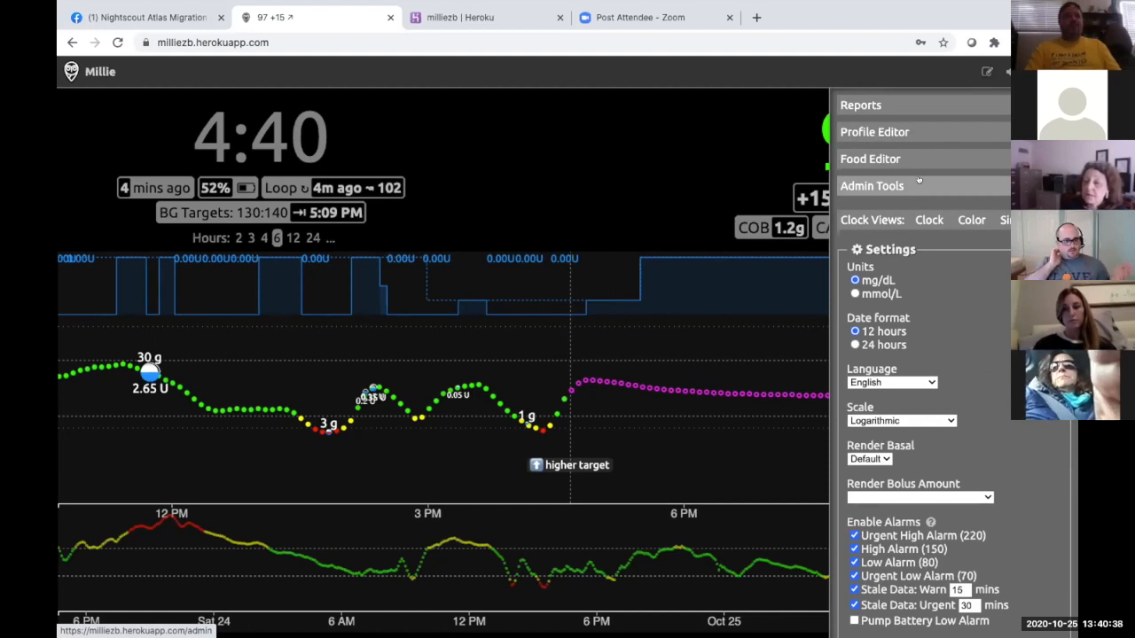
click(900, 185)
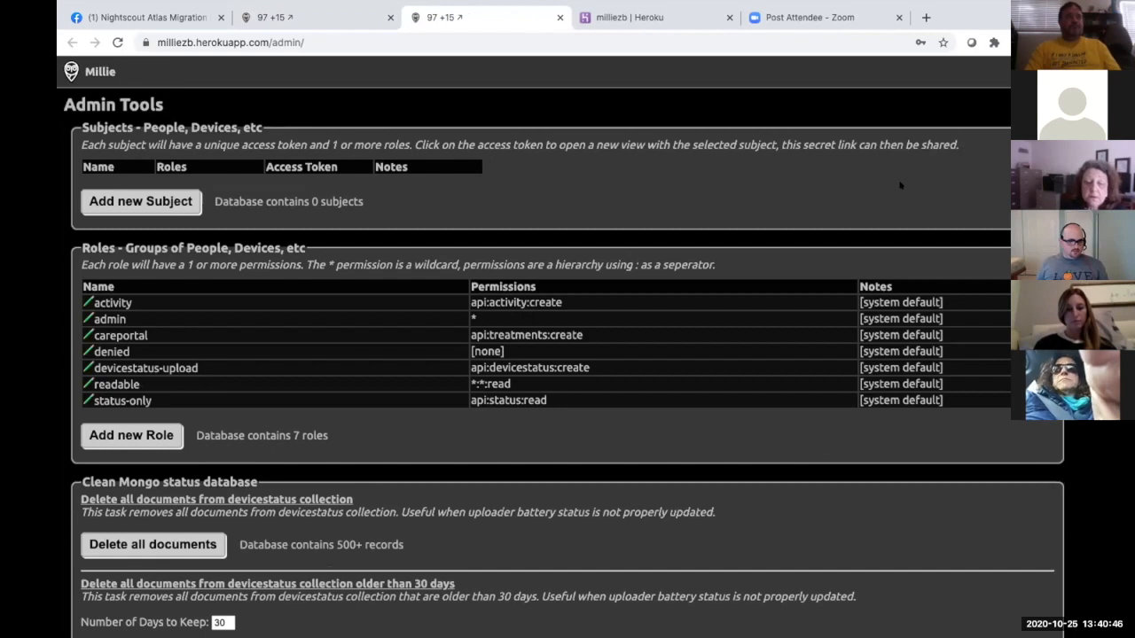
Step: Set the devicestatus collection's number of days to keep to 180 and delete its older documents
scroll(870, 291, down, 15)
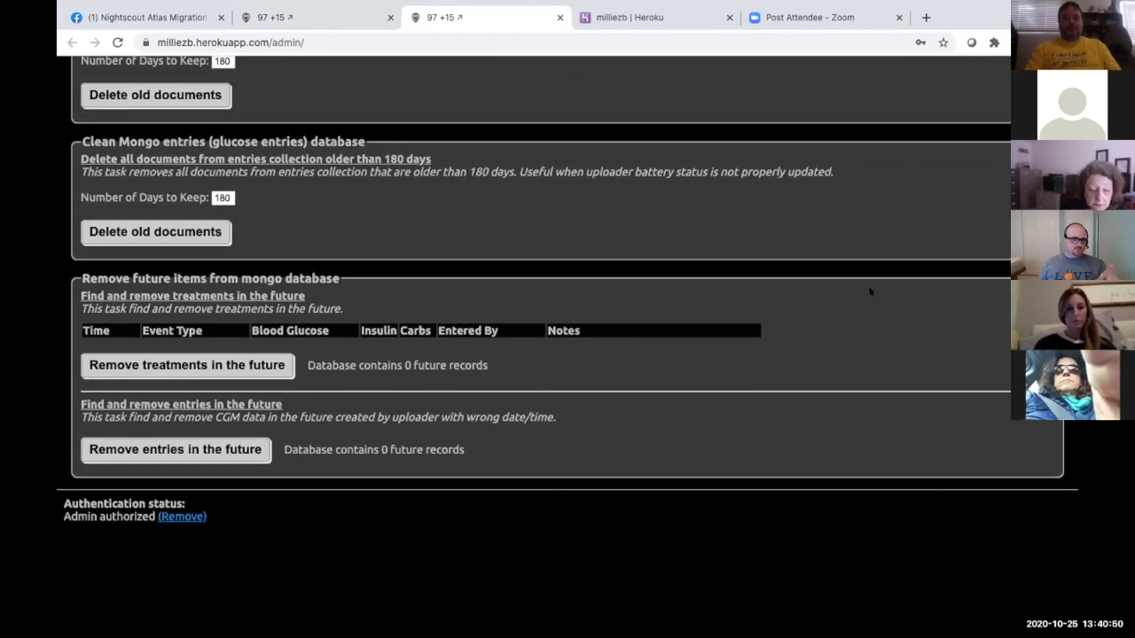
scroll(870, 291, up, 5)
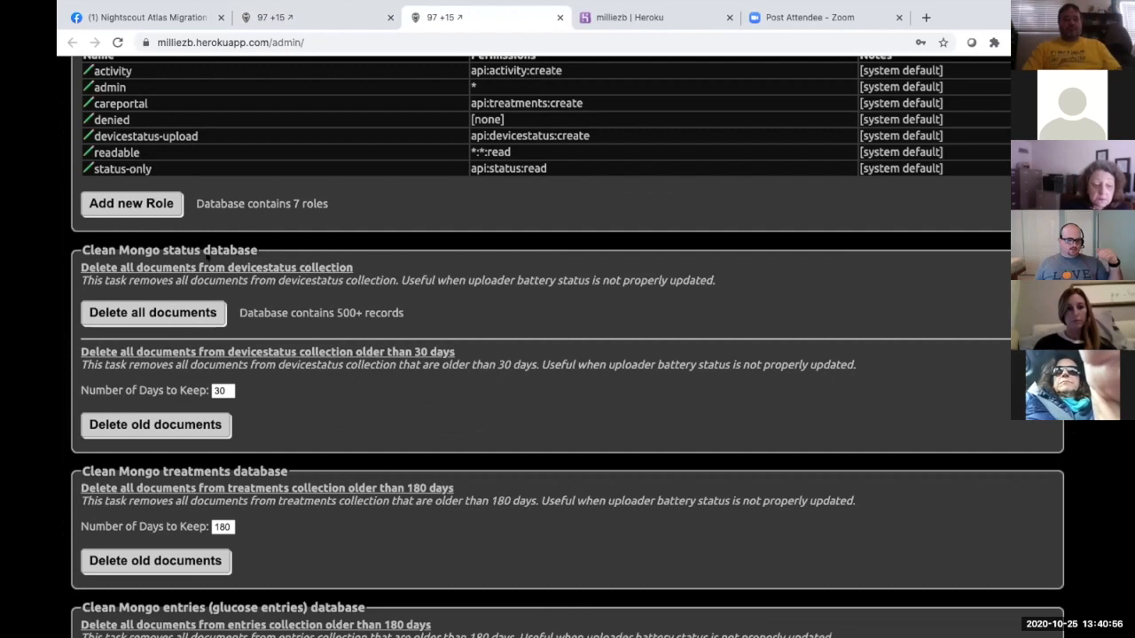
drag(161, 251, 81, 251)
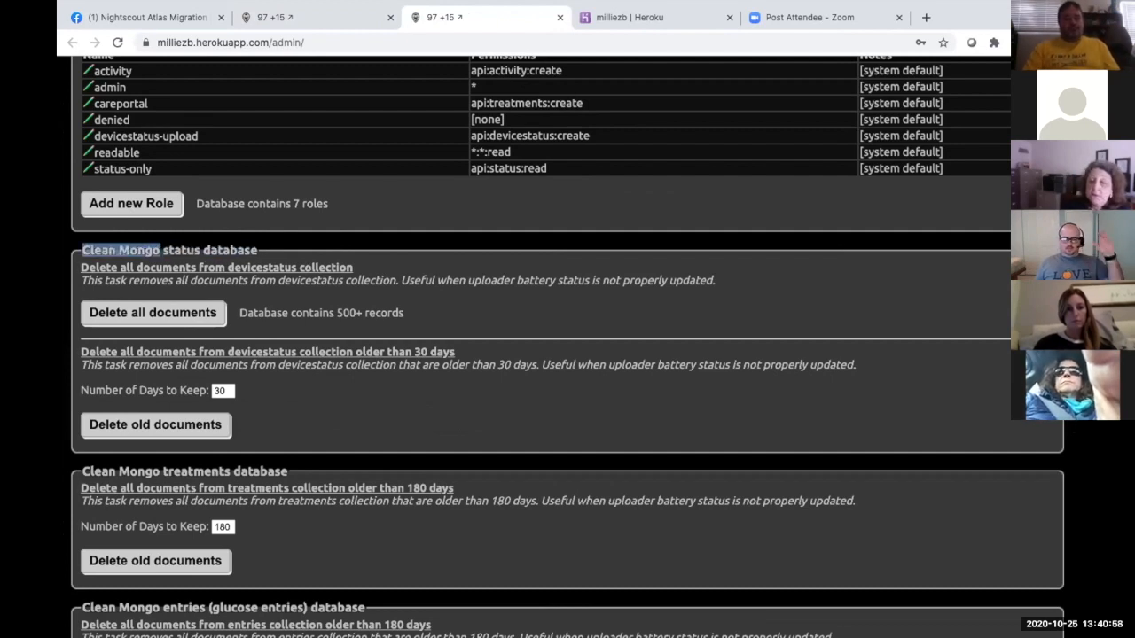
click(82, 251)
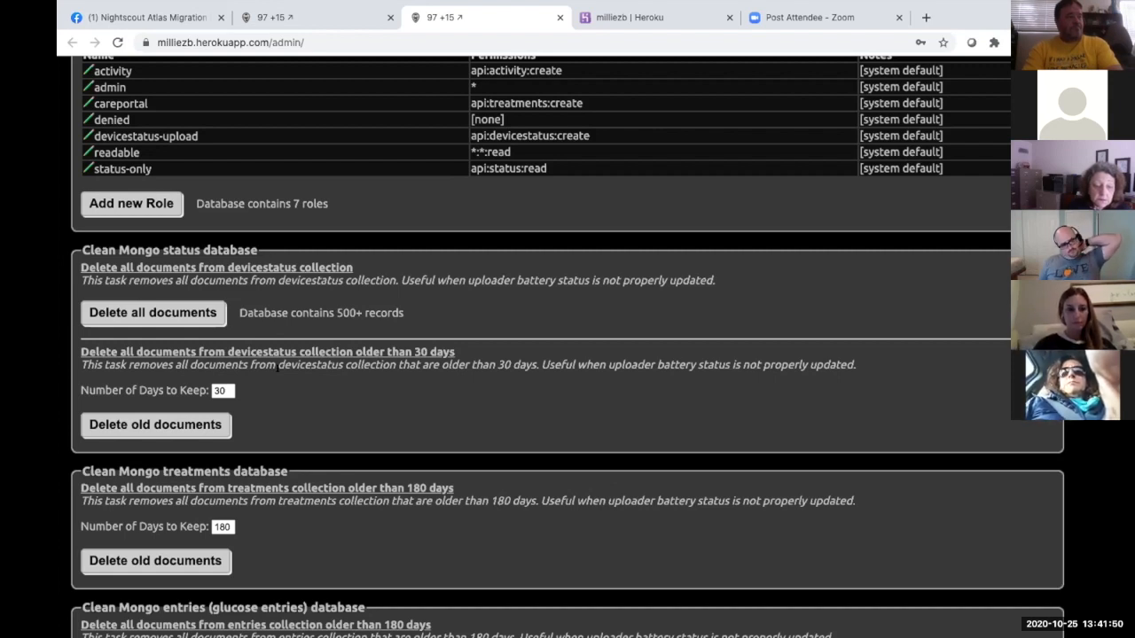
double_click(219, 391)
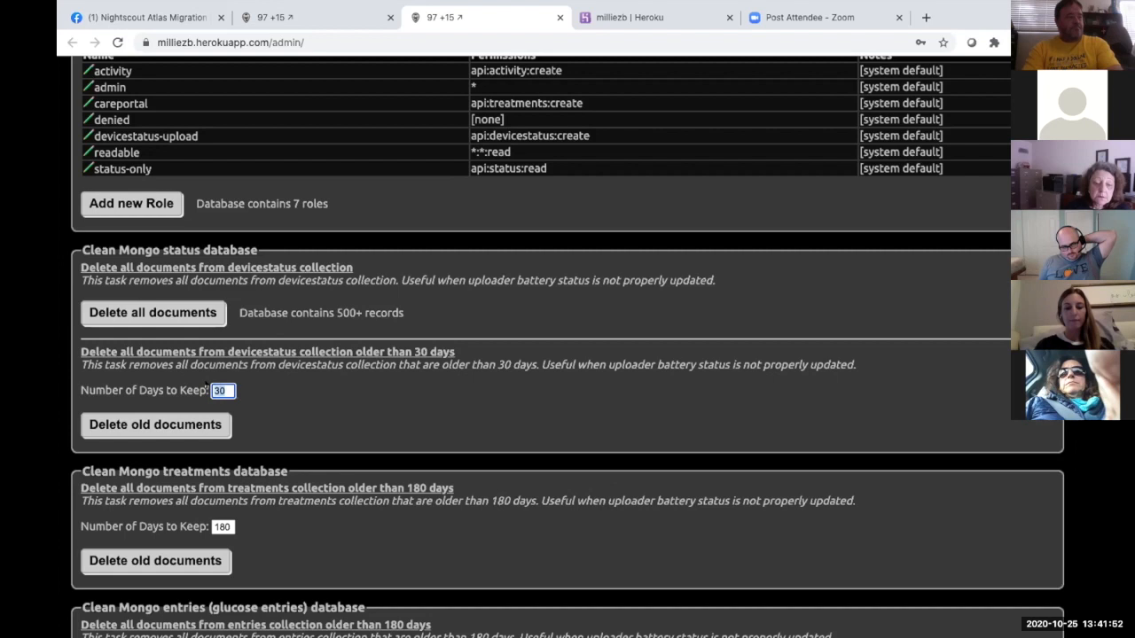
text(180)
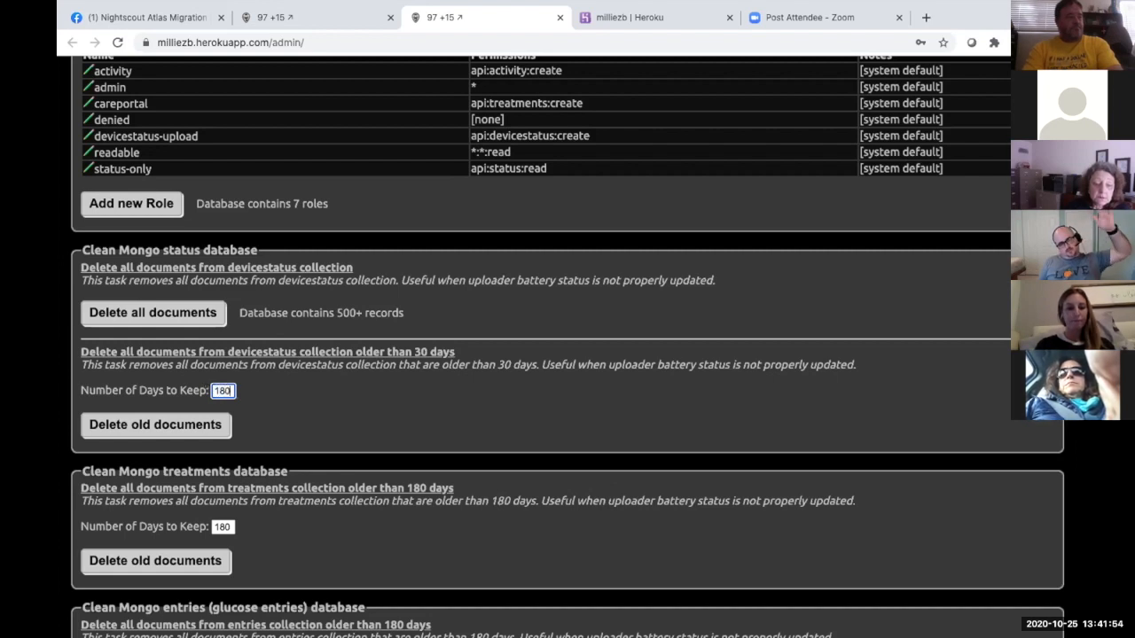
key(Tab)
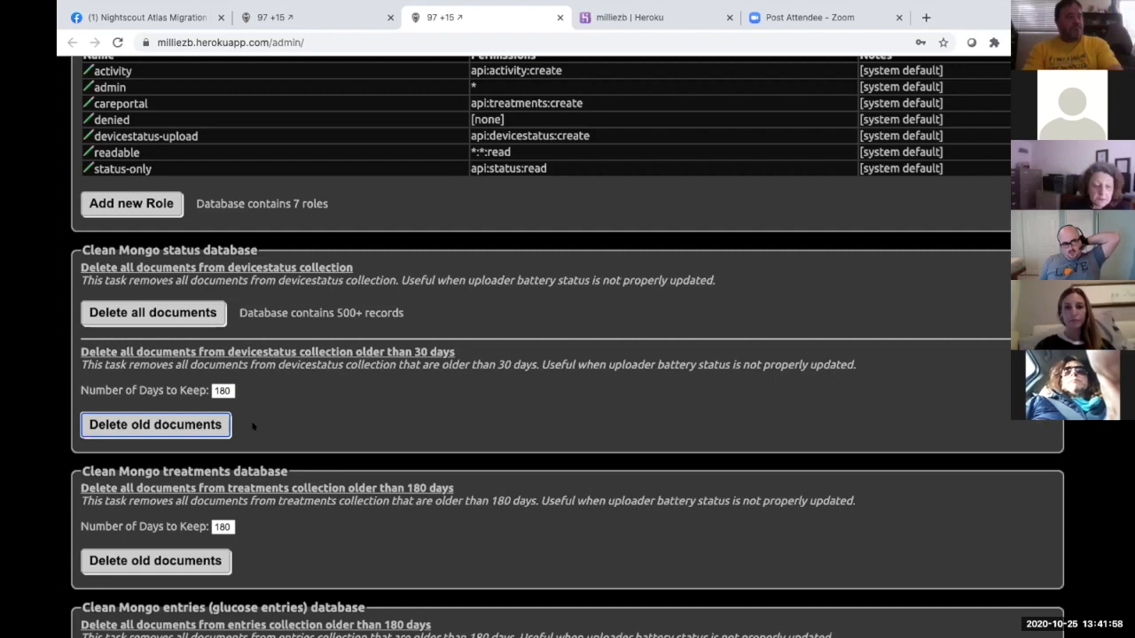
click(190, 424)
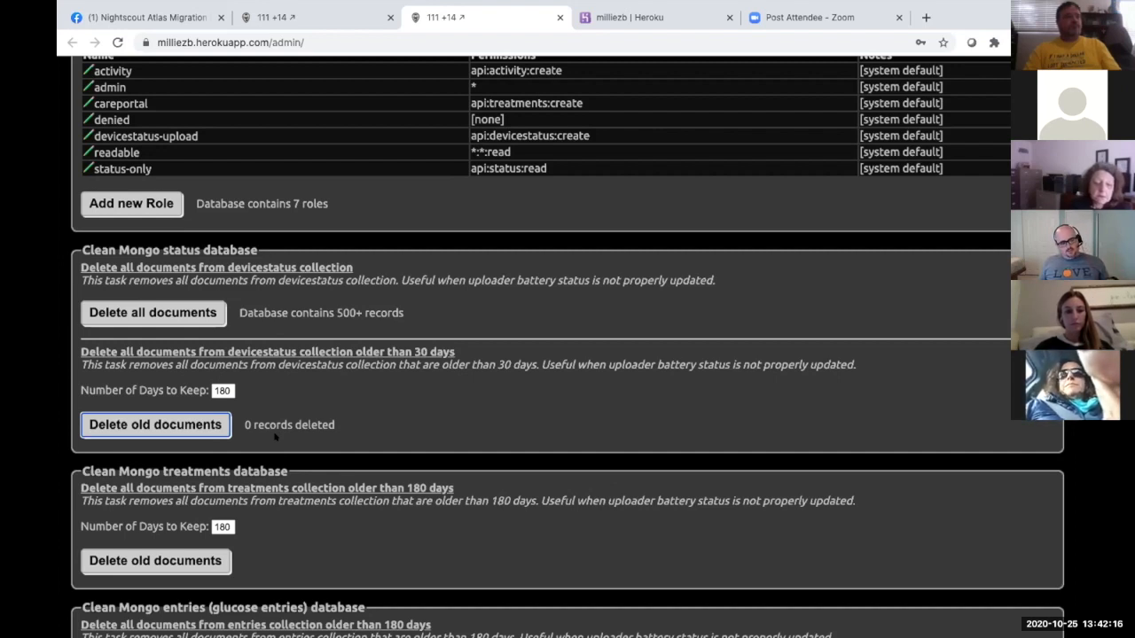
Step: Delete all documents older than 180 days from the Mongo treatments collection and confirm the deletion
scroll(276, 435, down, 1)
scroll(275, 436, down, 2)
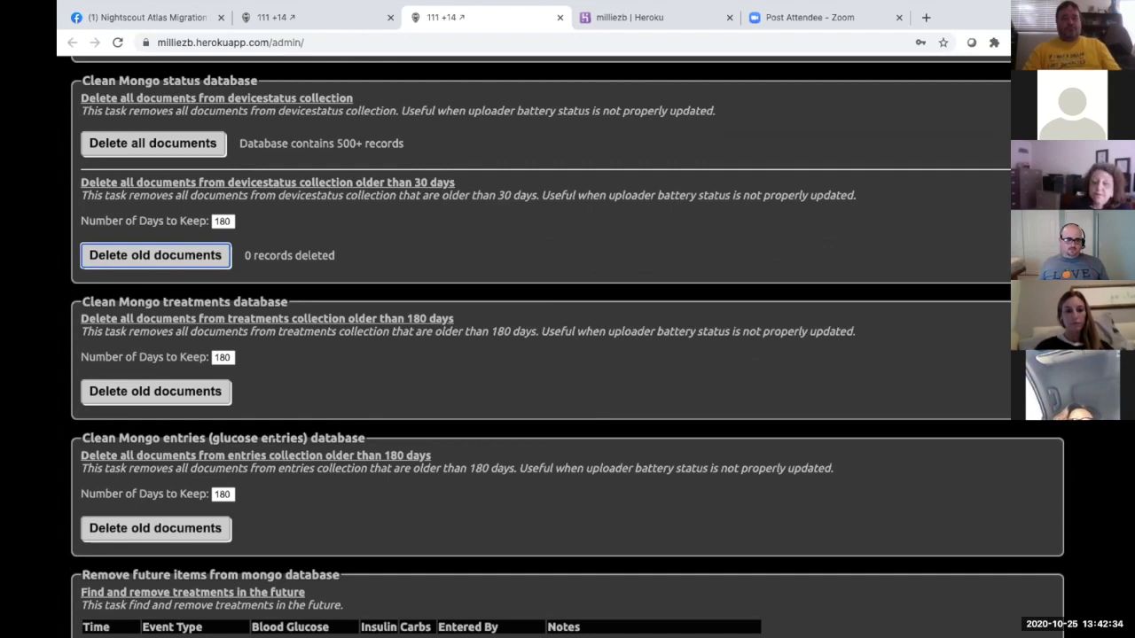
click(163, 400)
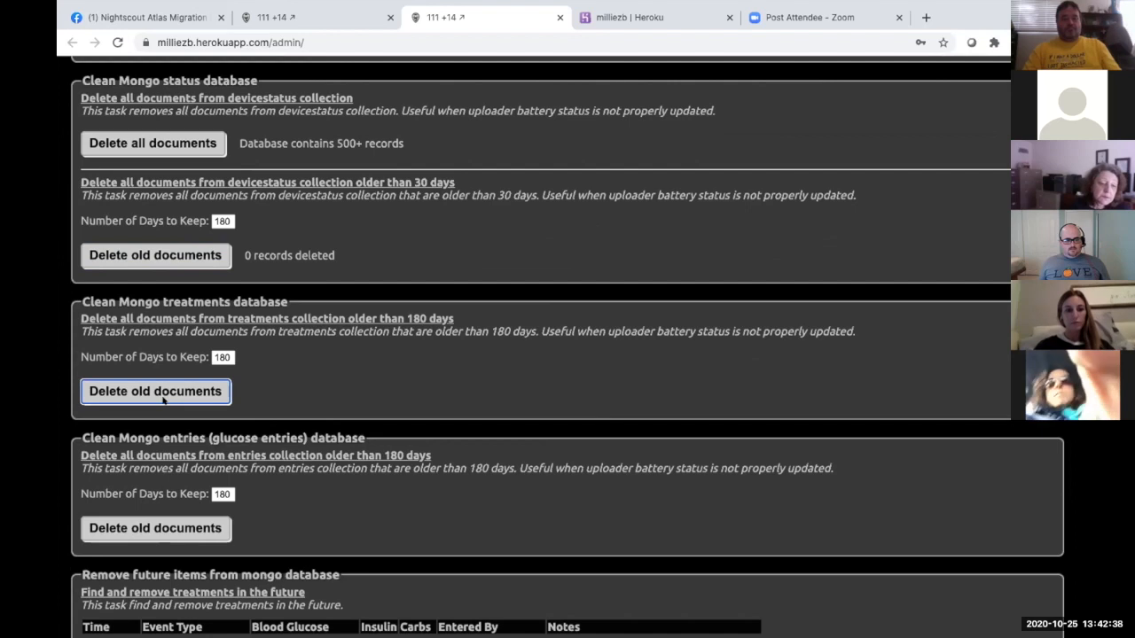
click(695, 122)
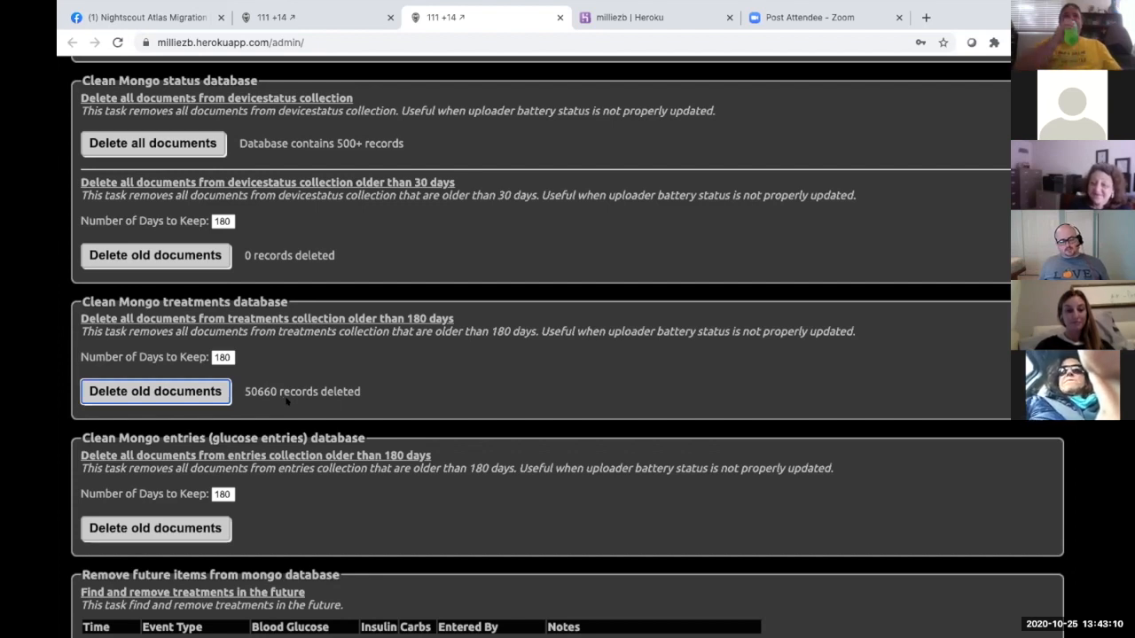
Step: Delete all documents older than 180 days from the glucose entries collection and confirm the deletion
scroll(286, 401, down, 3)
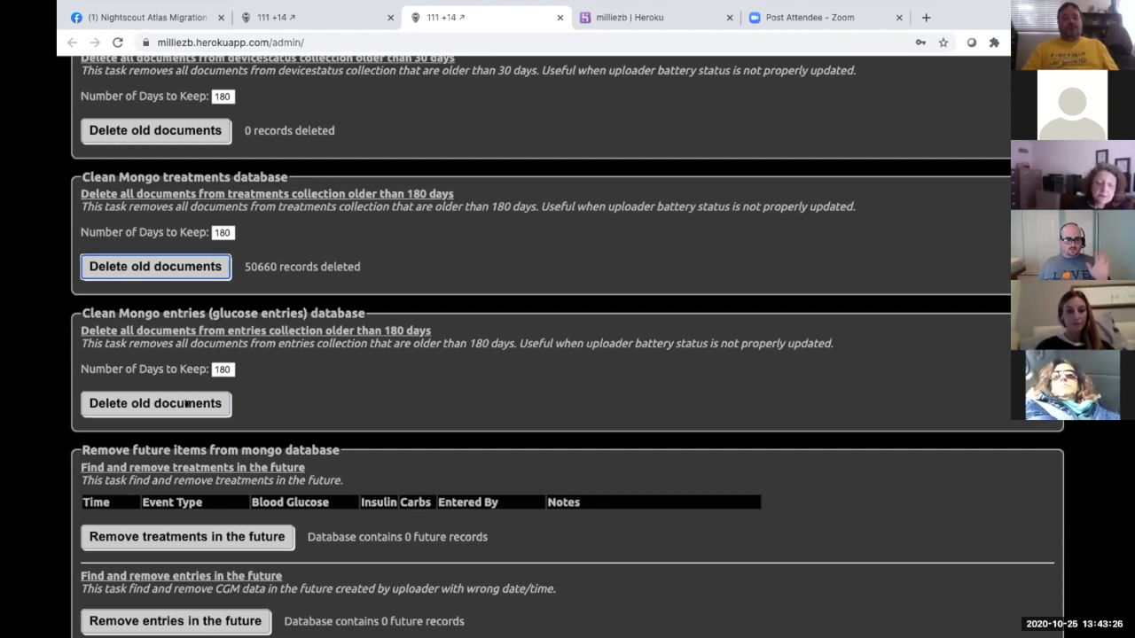
click(187, 403)
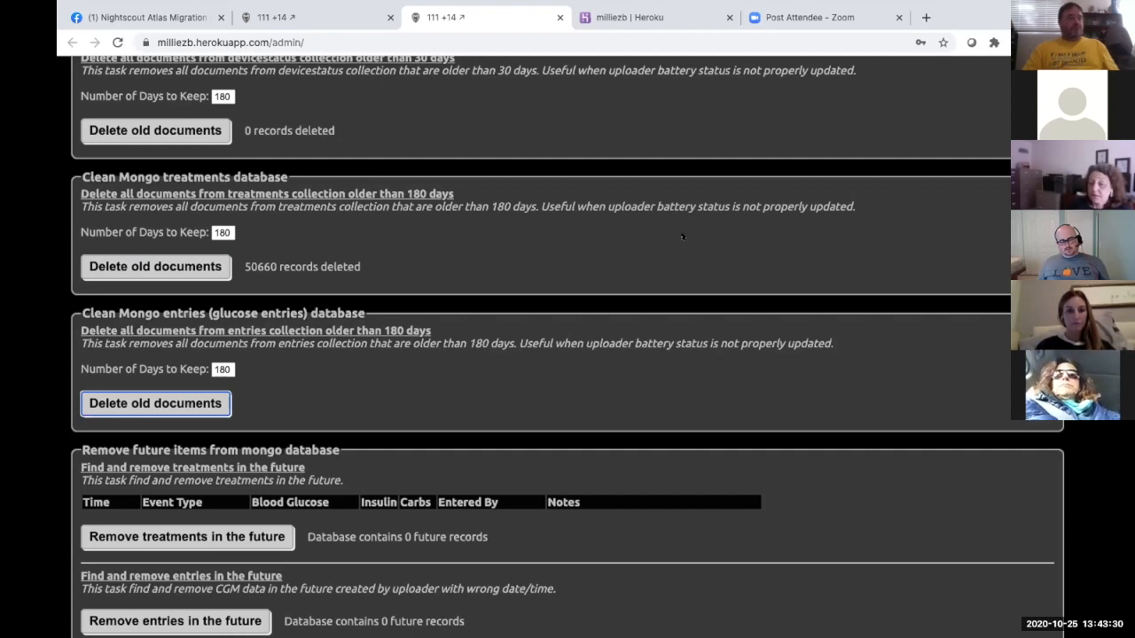
key(Return)
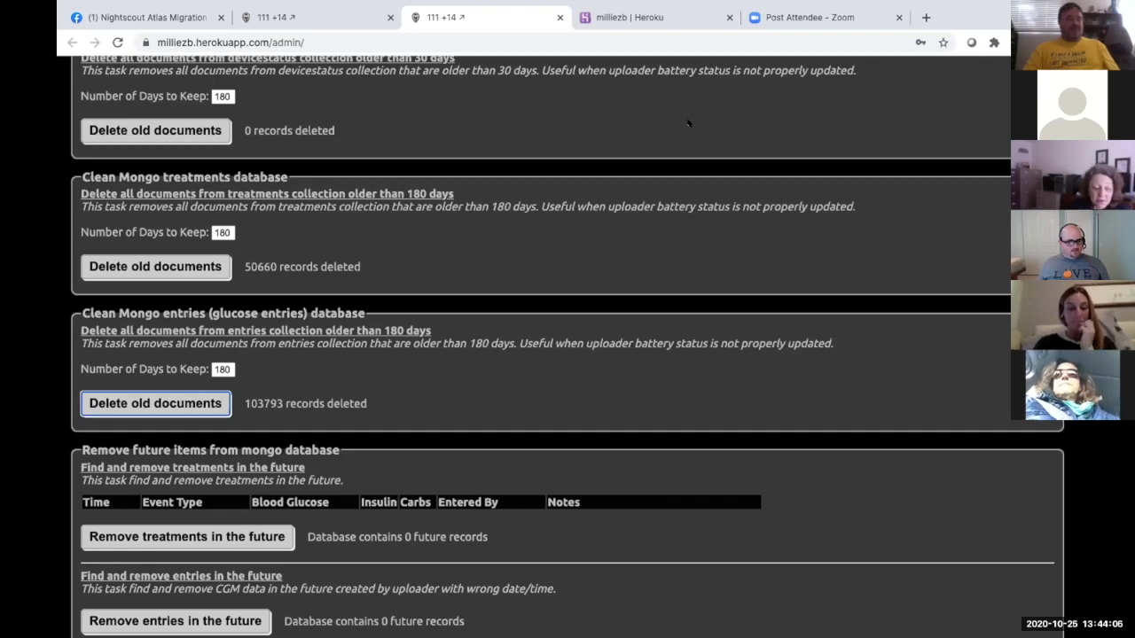
Step: Set the devicestatus collection's number of days to keep to 30 and run the deletion of its old documents again
scroll(633, 174, down, 3)
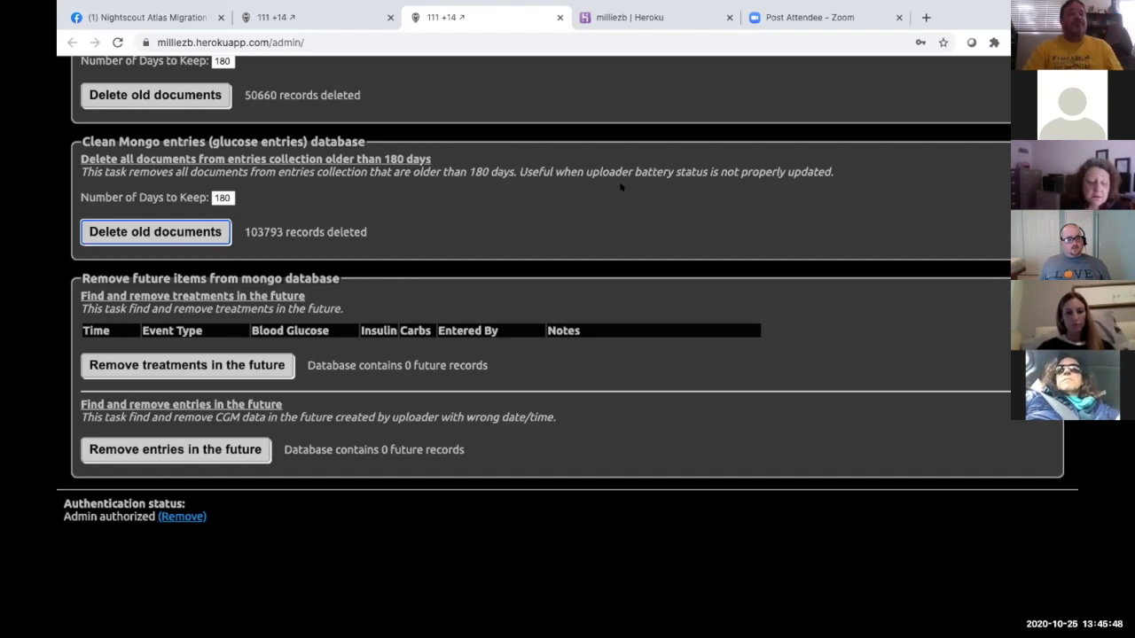
scroll(621, 186, up, 2)
scroll(620, 186, up, 8)
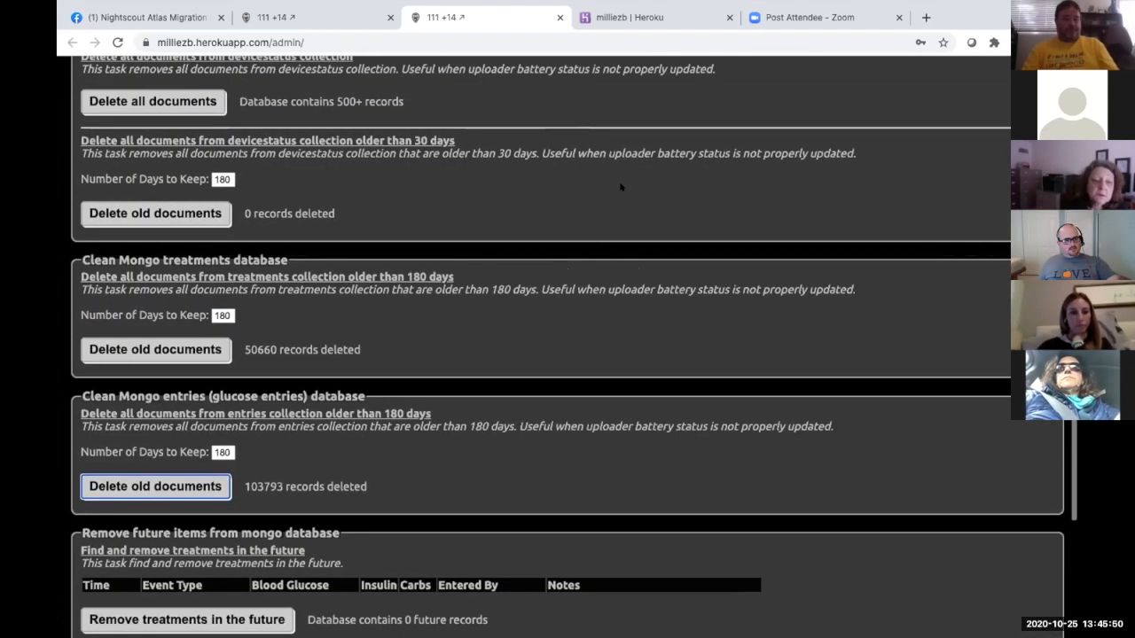
scroll(621, 186, down, 1)
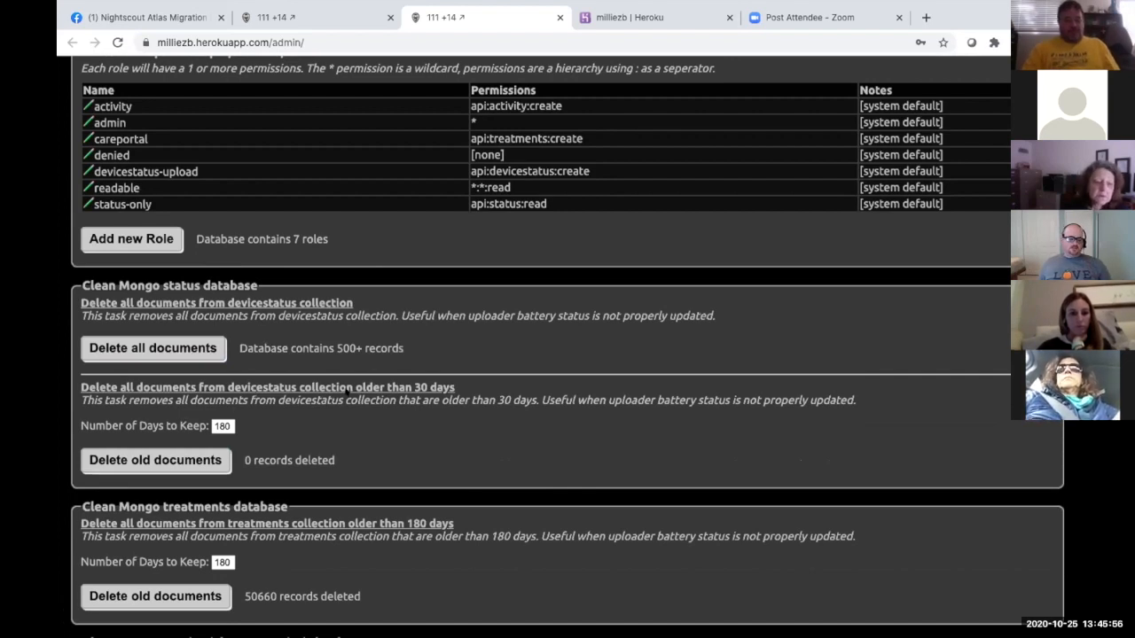
scroll(348, 388, down, 3)
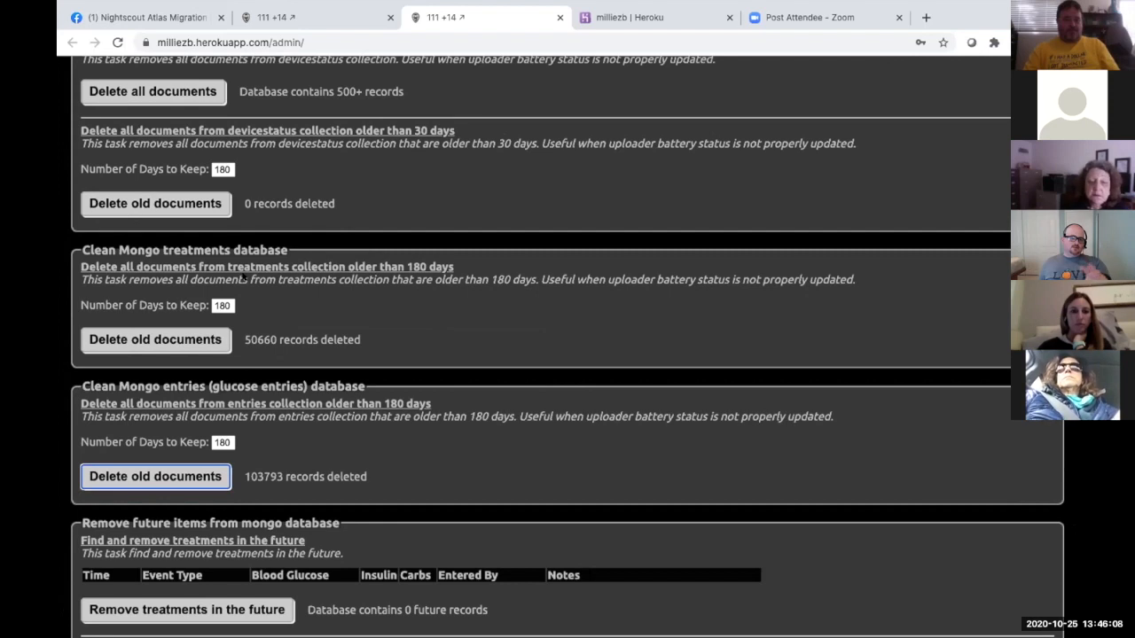
double_click(230, 168)
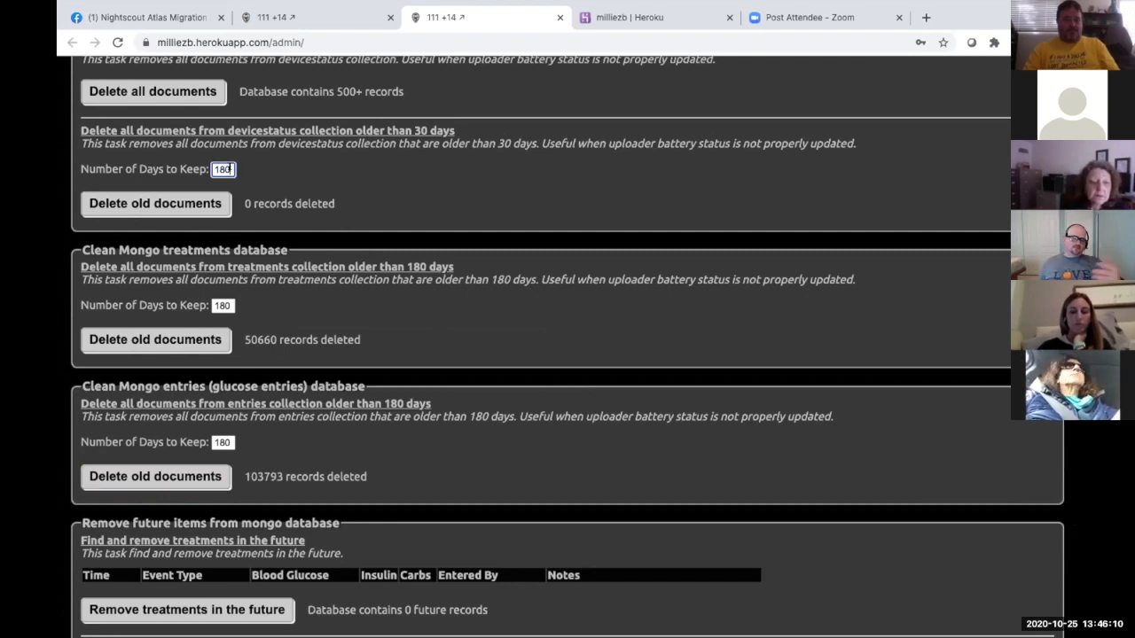
text(30)
click(156, 204)
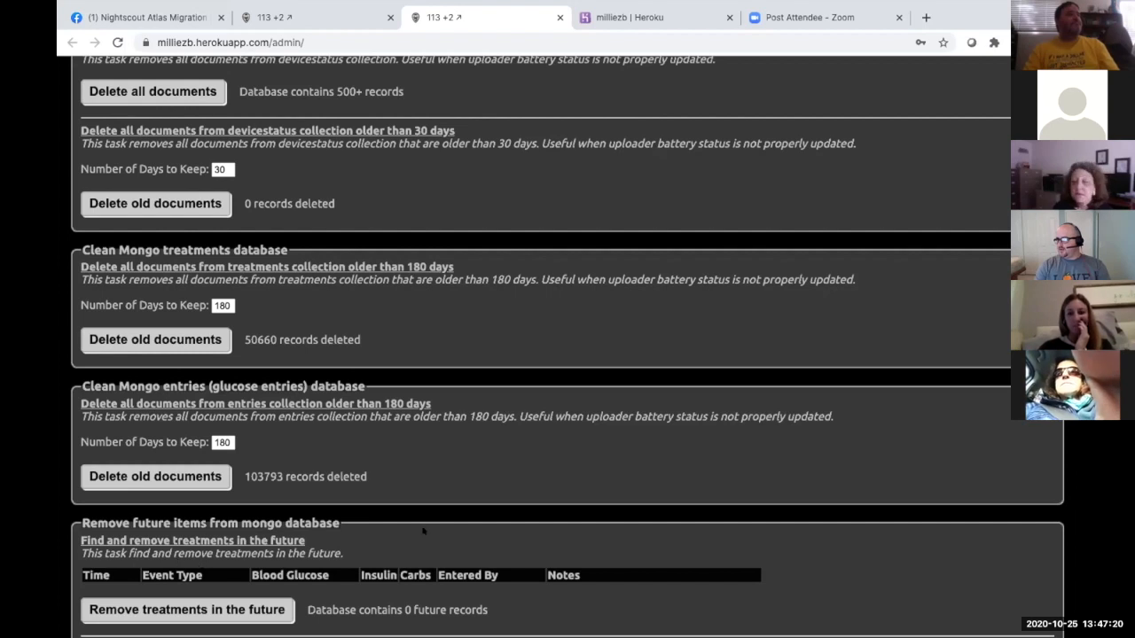
Step: Switch to the Heroku dashboard and open the Nightscout app's settings from the list of personal apps
mouse_move(713, 3)
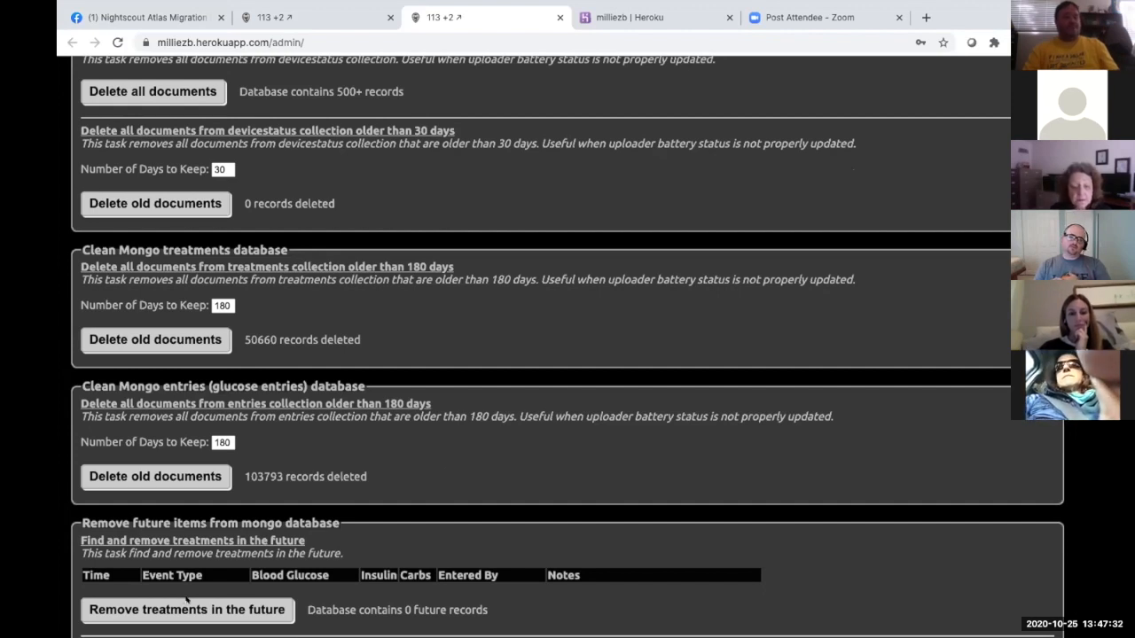
click(603, 19)
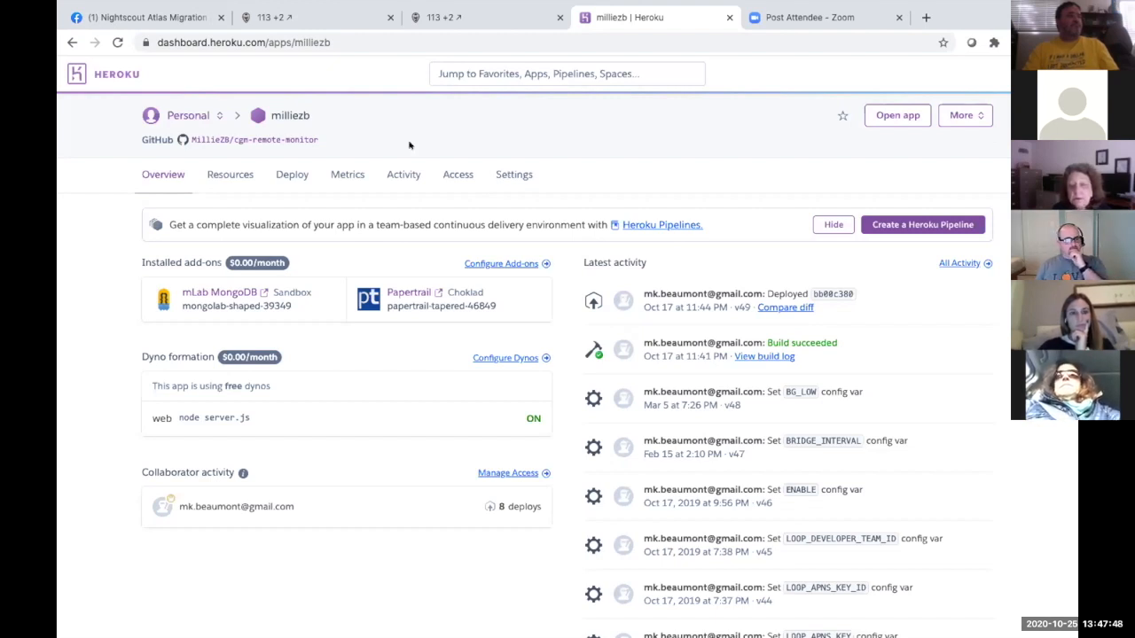
click(186, 113)
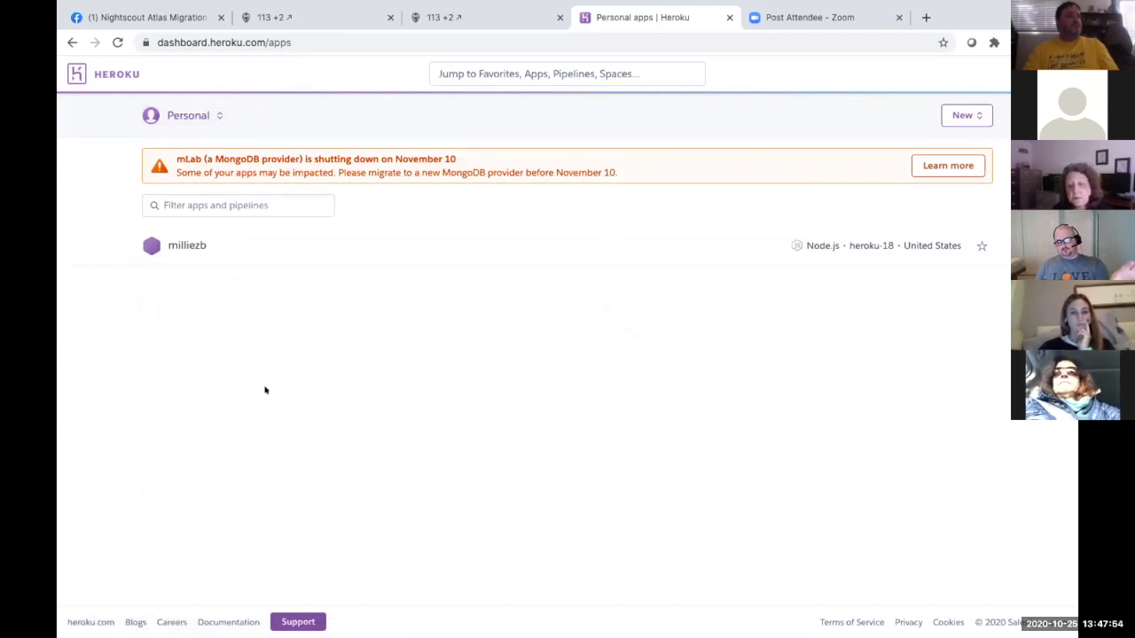
click(178, 248)
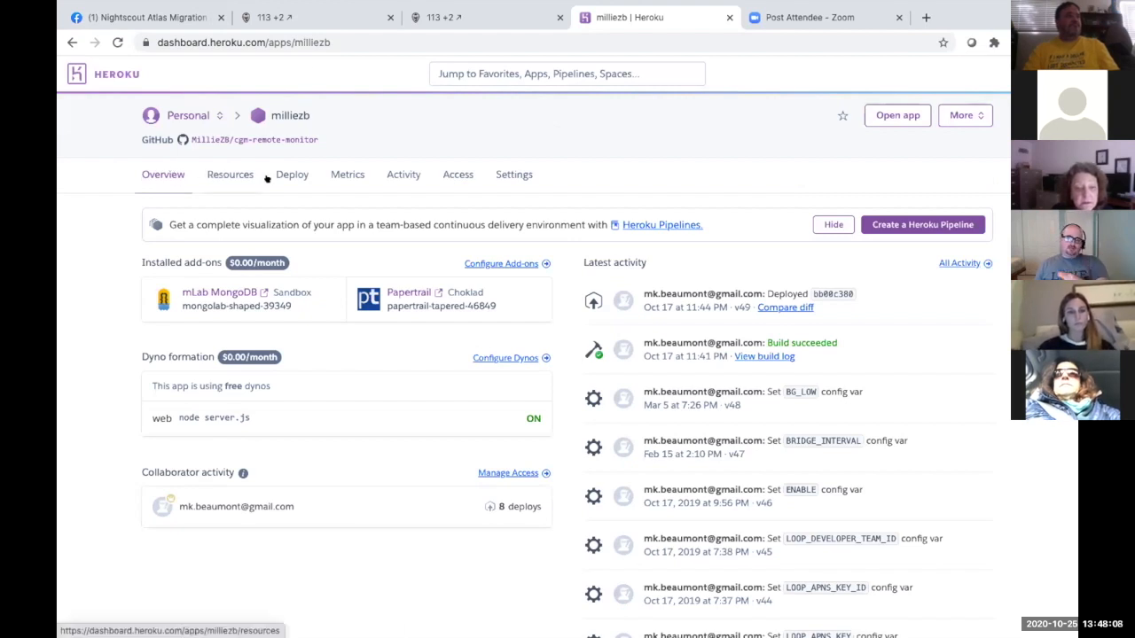
click(511, 175)
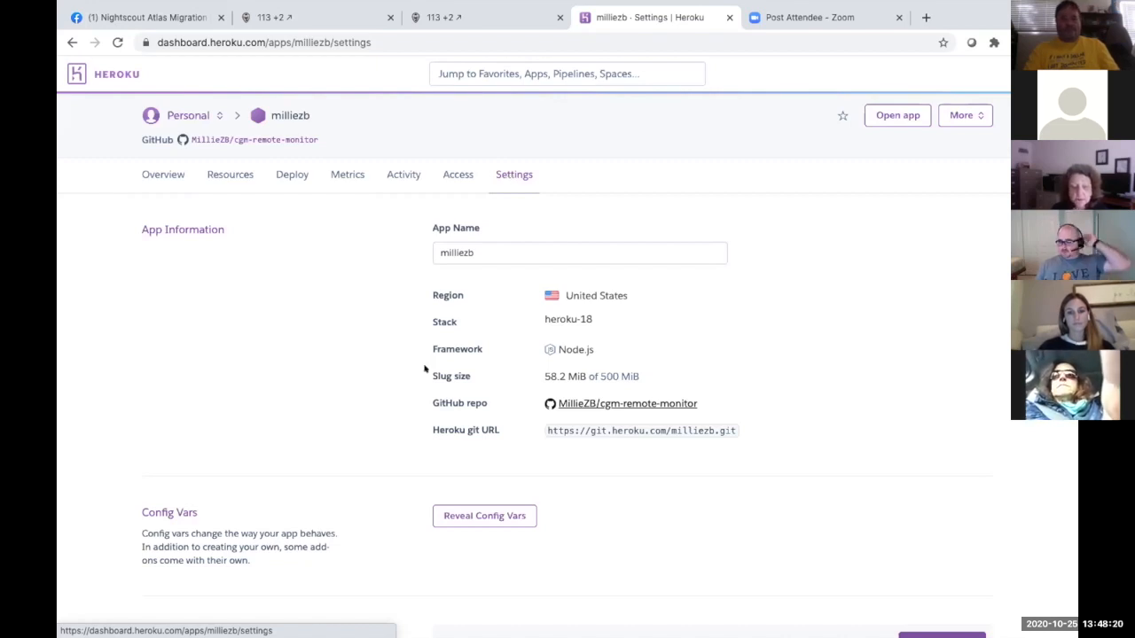
Step: Reveal the Nightscout app's config vars and look through the first variables in the list
scroll(425, 370, down, 1)
click(479, 414)
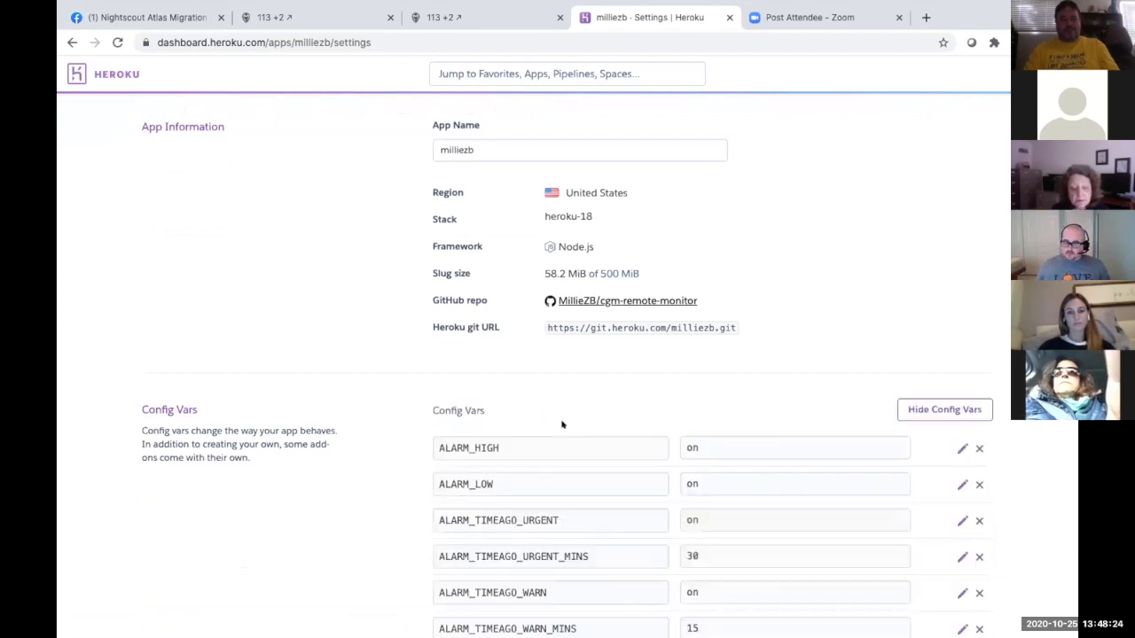
scroll(562, 417, down, 1)
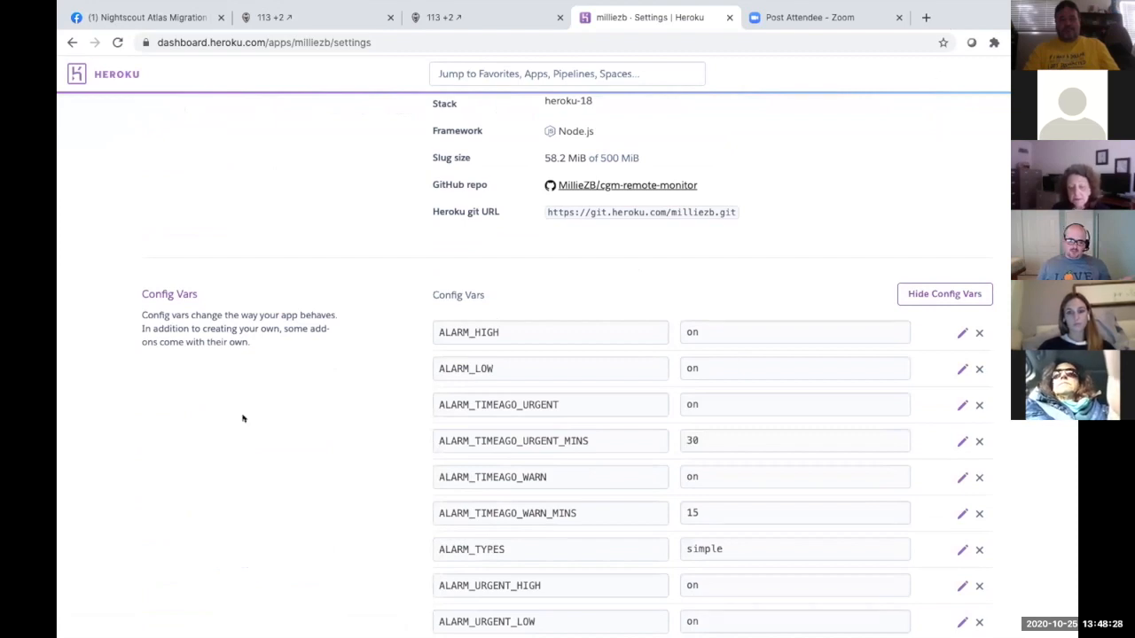
scroll(260, 426, down, 1)
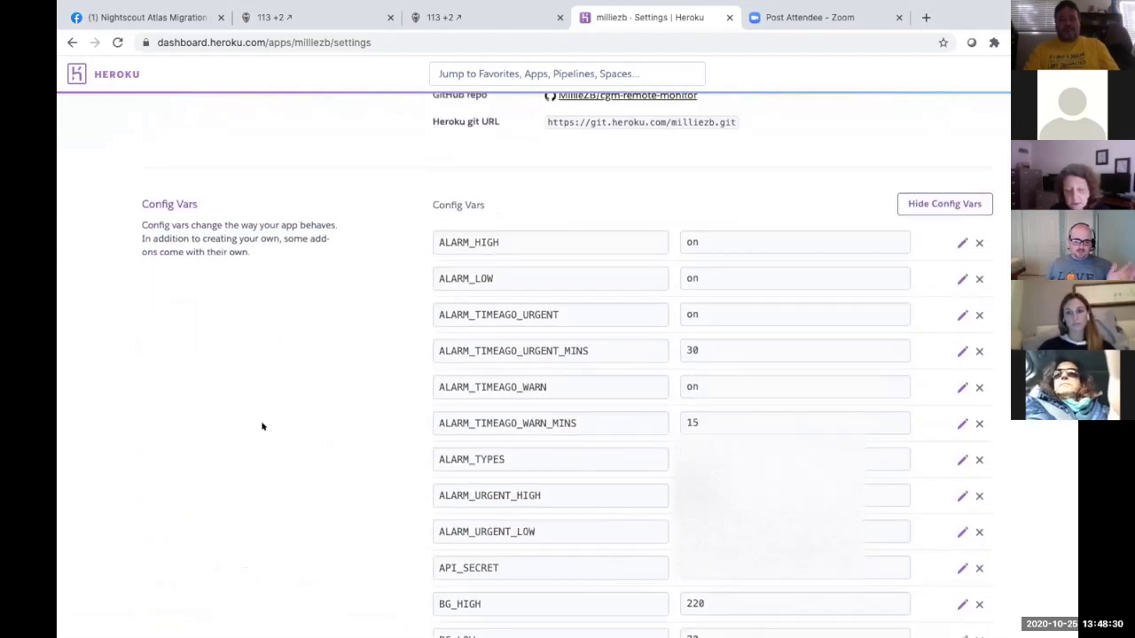
scroll(297, 438, down, 1)
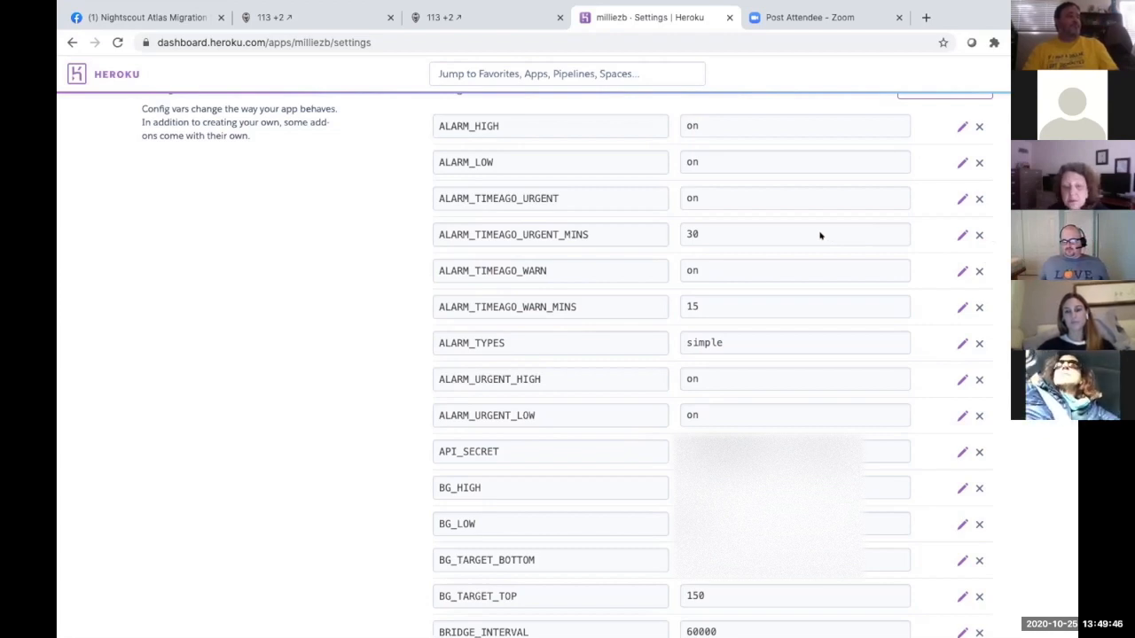
click(925, 17)
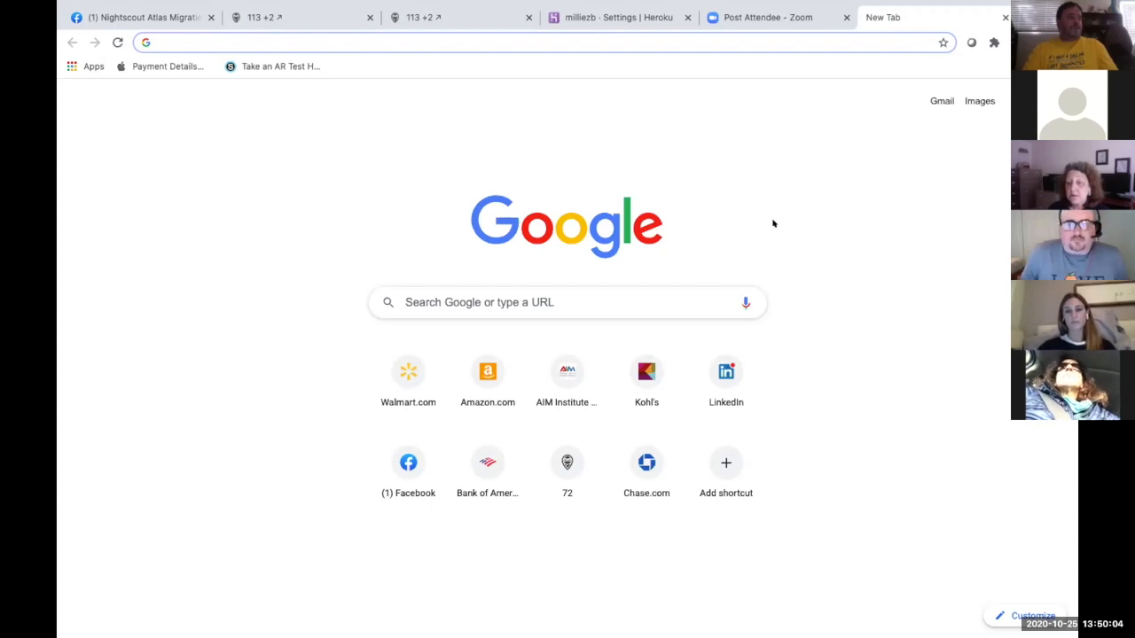
click(456, 42)
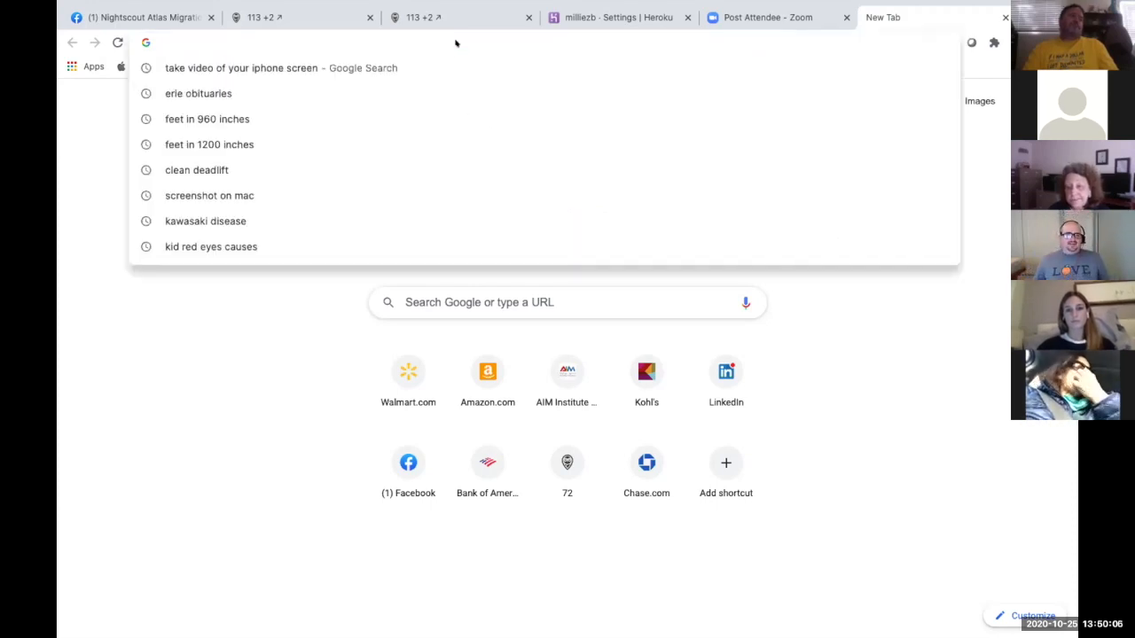
text(https://www.mongodb.com/cloud/atlas)
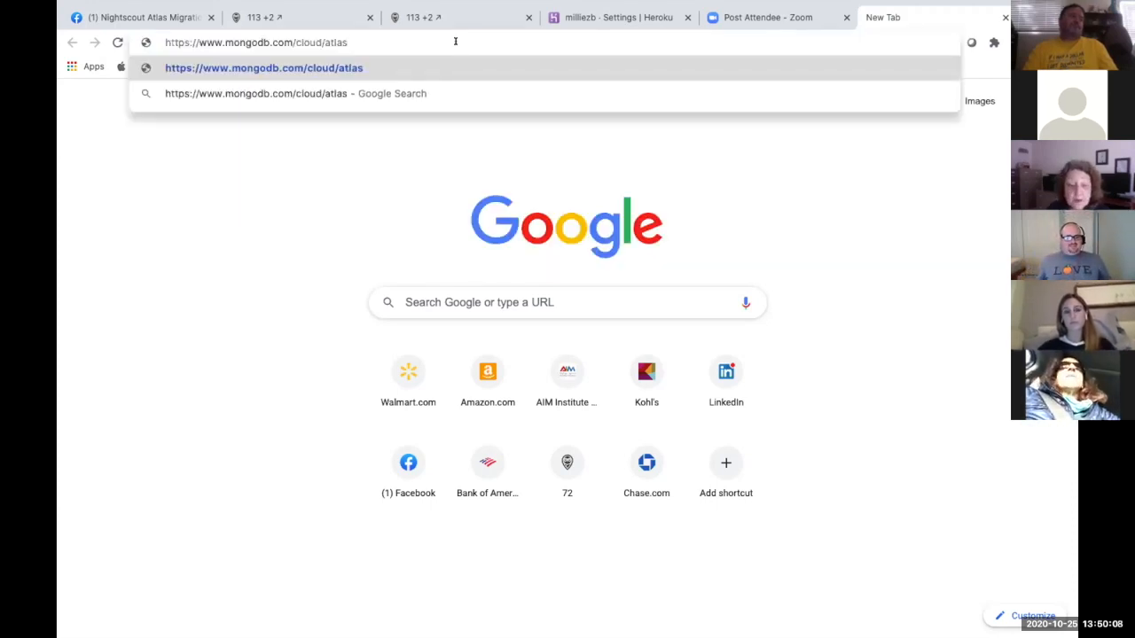
key(Return)
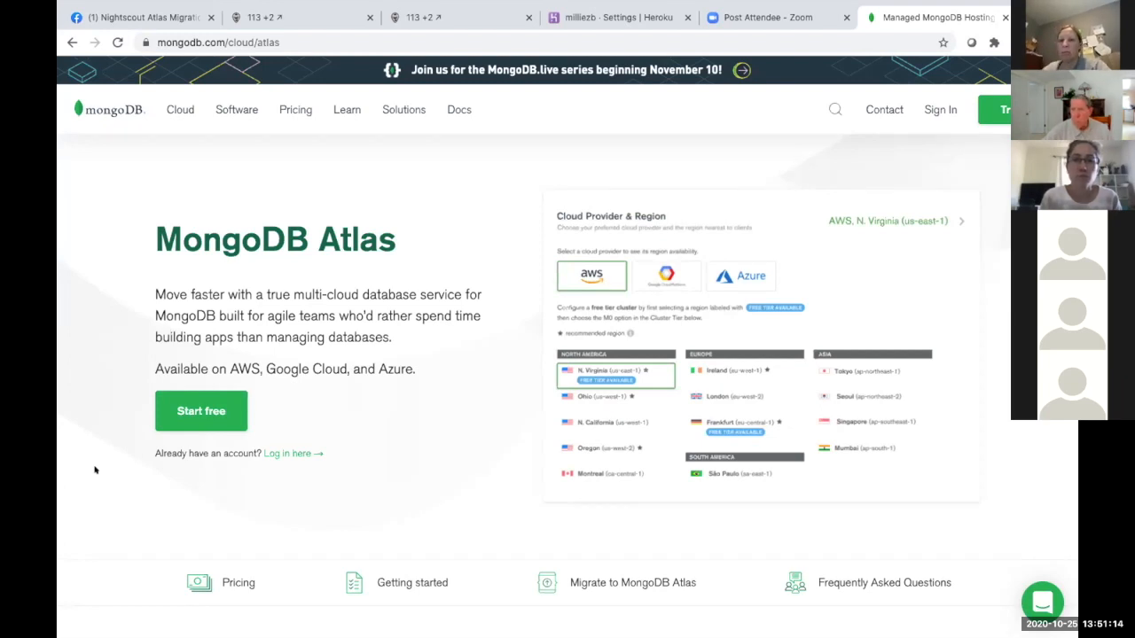
click(203, 413)
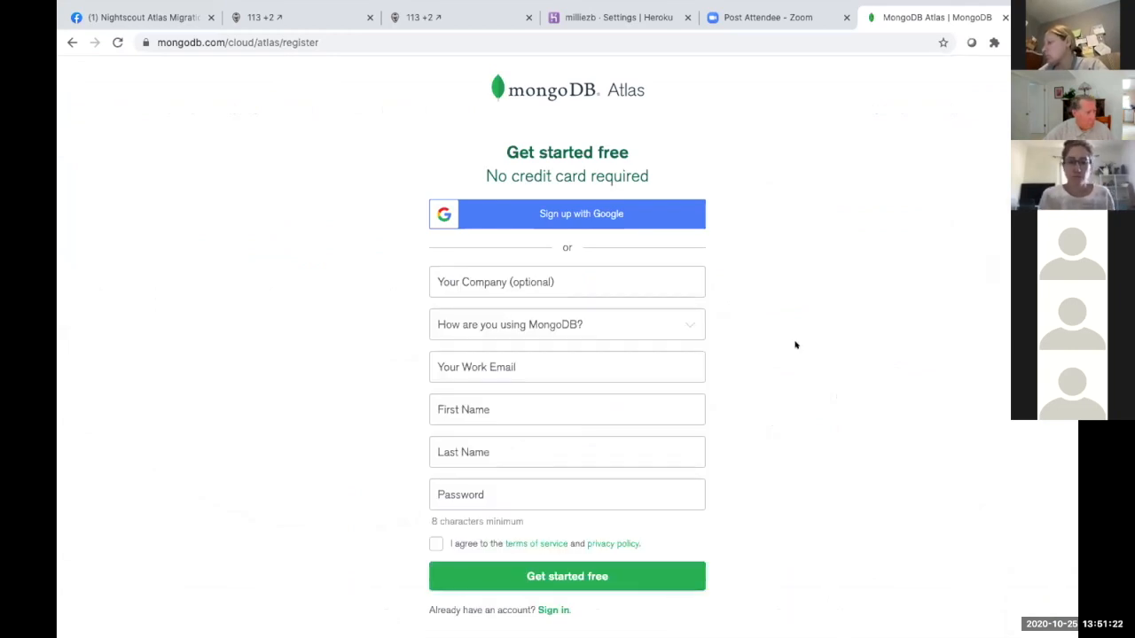
scroll(868, 369, down, 1)
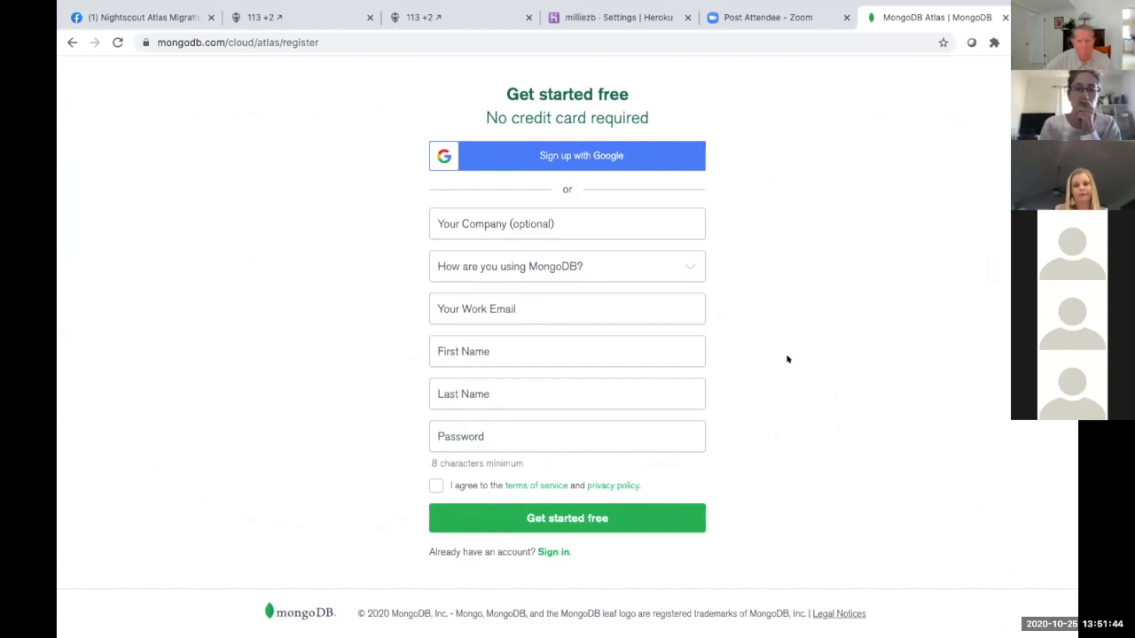
click(71, 44)
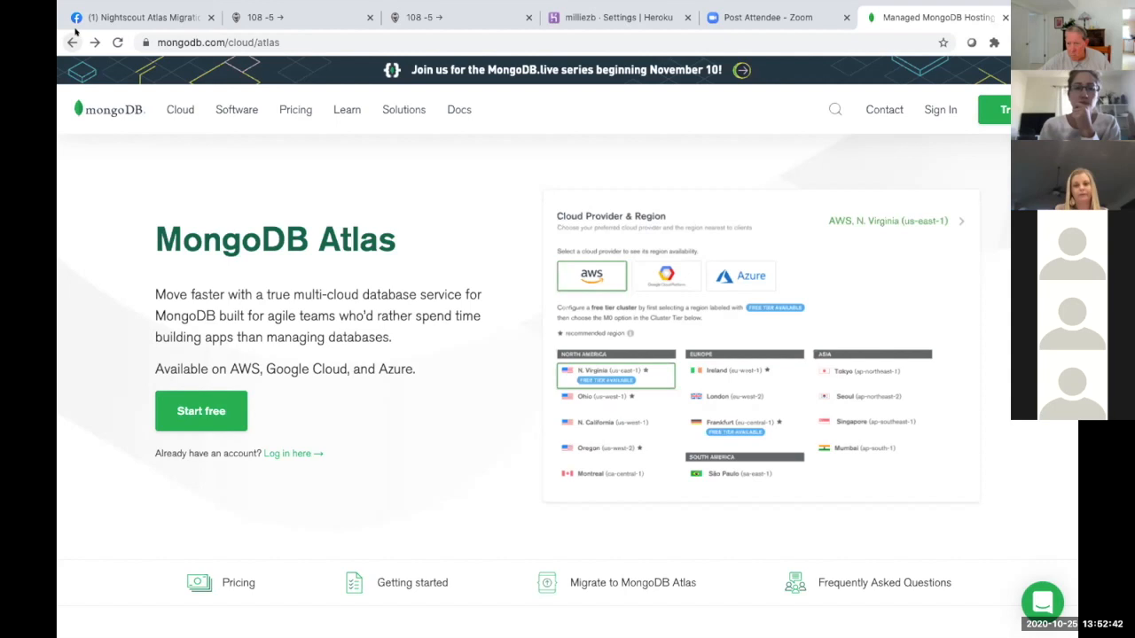
Step: Open the free Atlas registration form and set the MongoDB usage to "I'm migrating an app to Atlas (Cloud)"
click(191, 405)
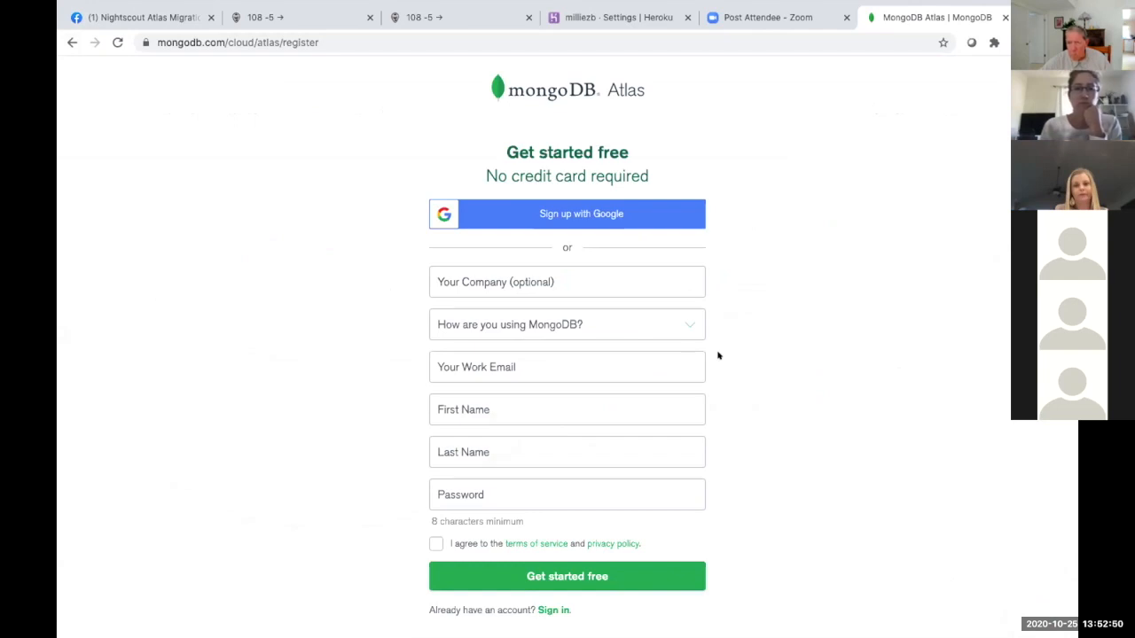
scroll(719, 356, down, 1)
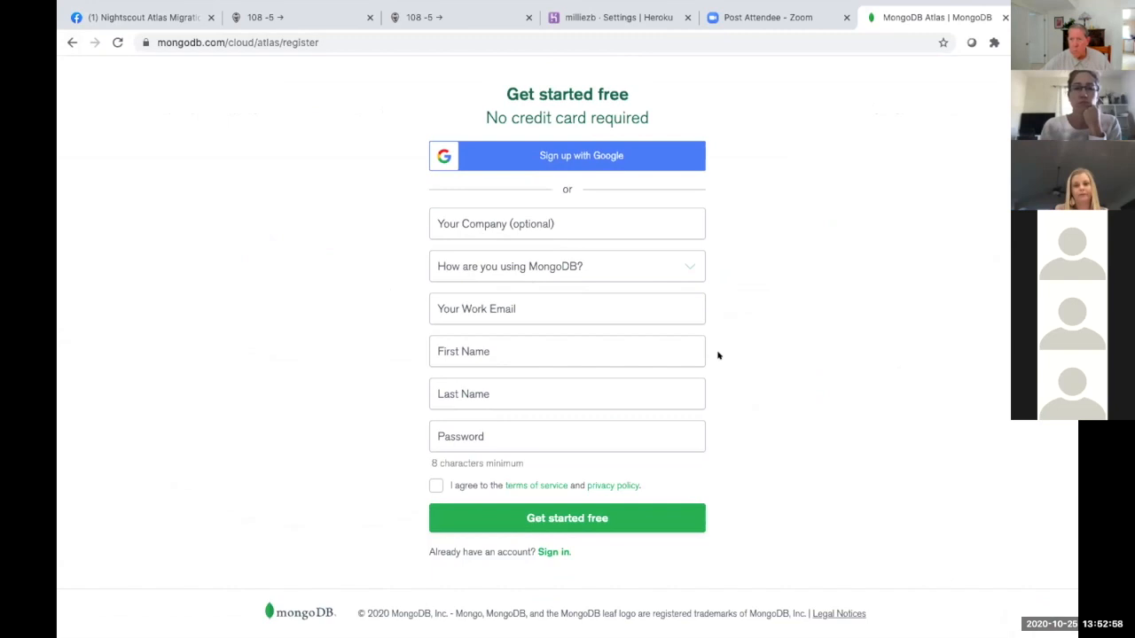
click(681, 268)
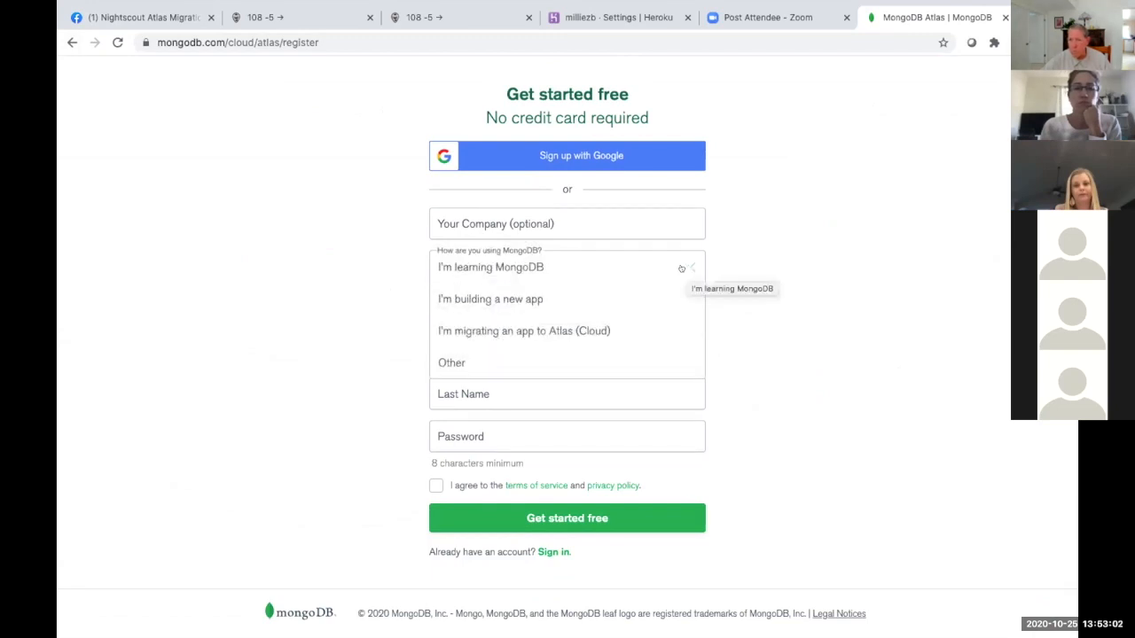
click(603, 330)
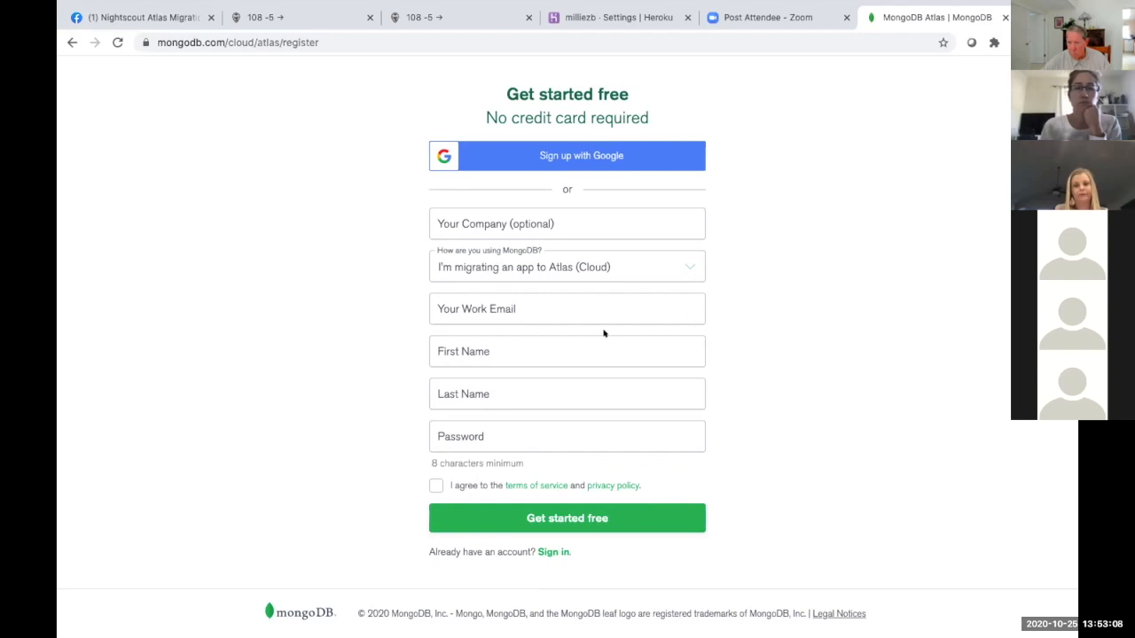
Step: Fill in the work email, first name, last name and account password on the registration form
click(614, 308)
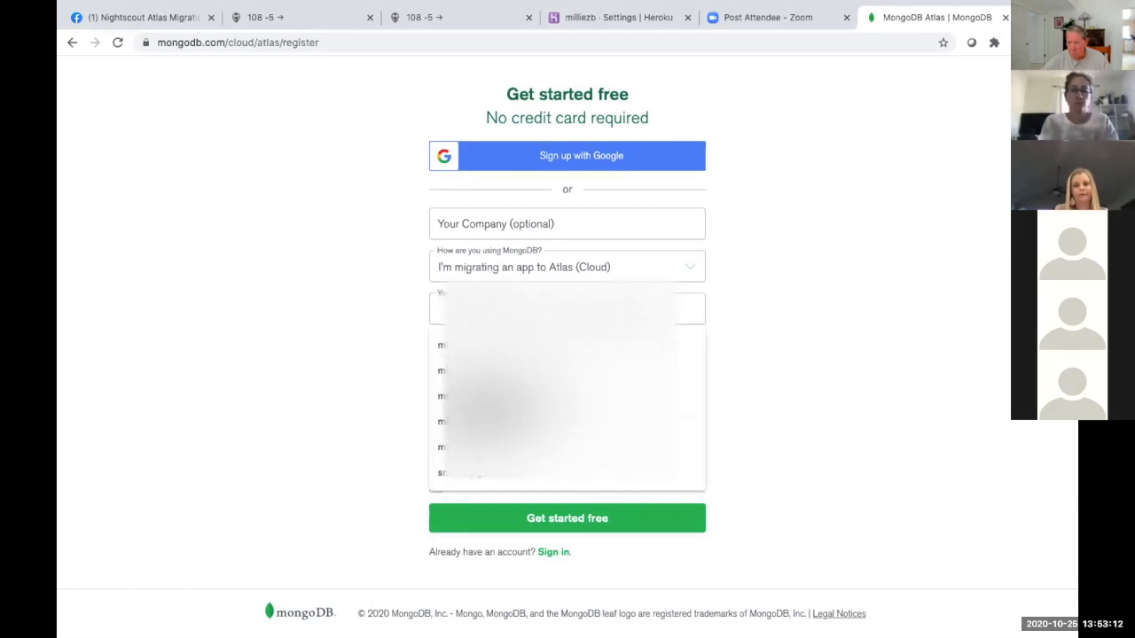
click(612, 371)
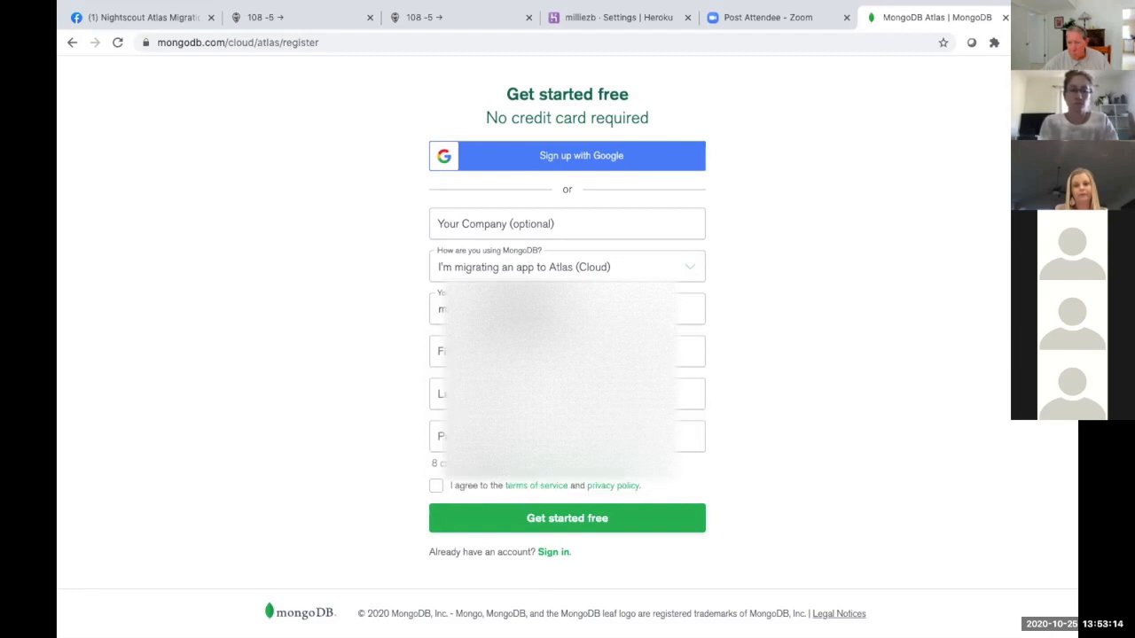
click(568, 352)
click(567, 387)
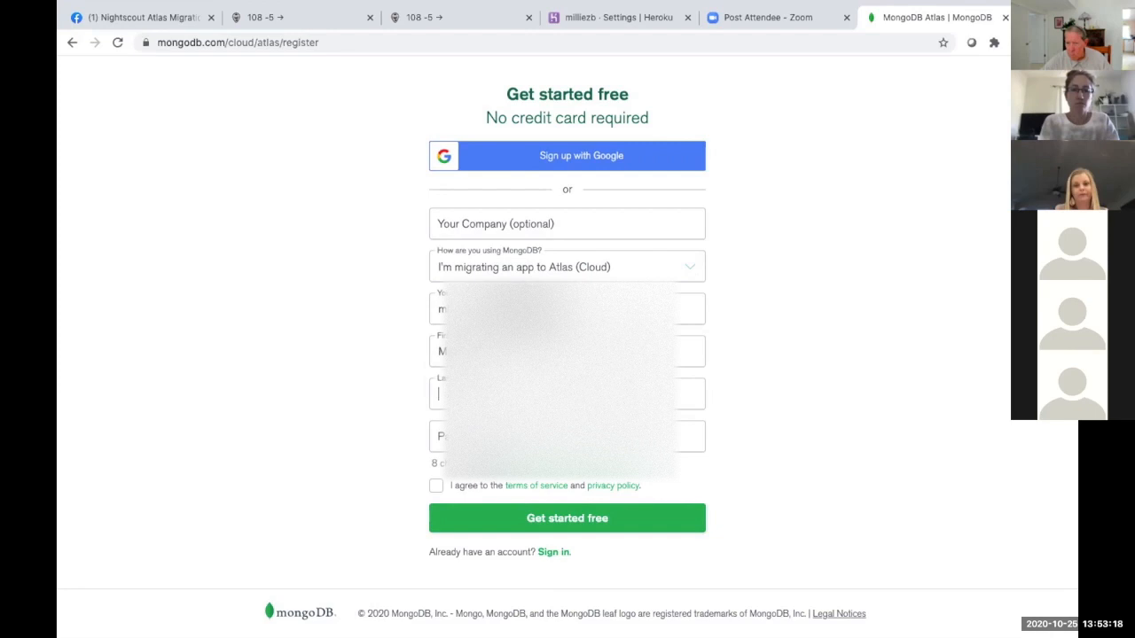
click(568, 436)
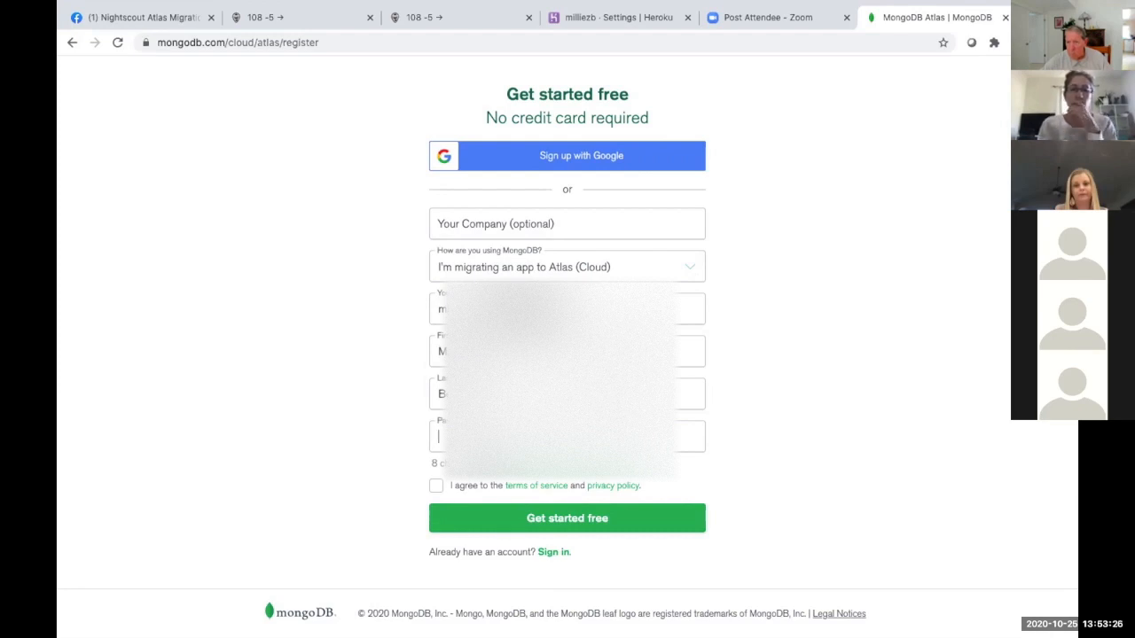
text(*)
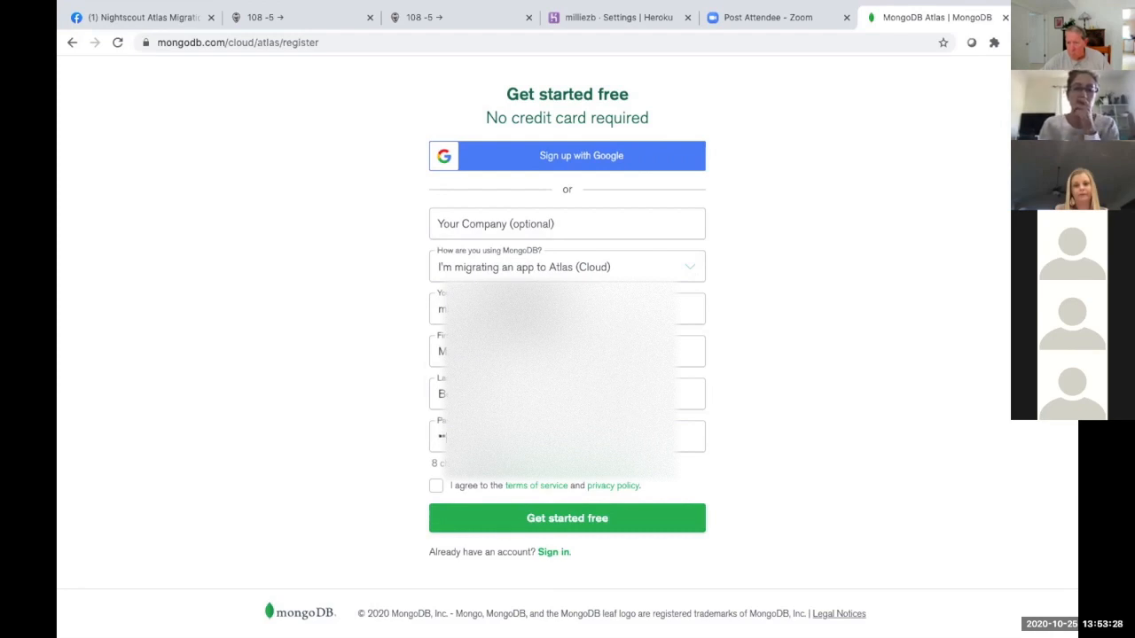
text(*)
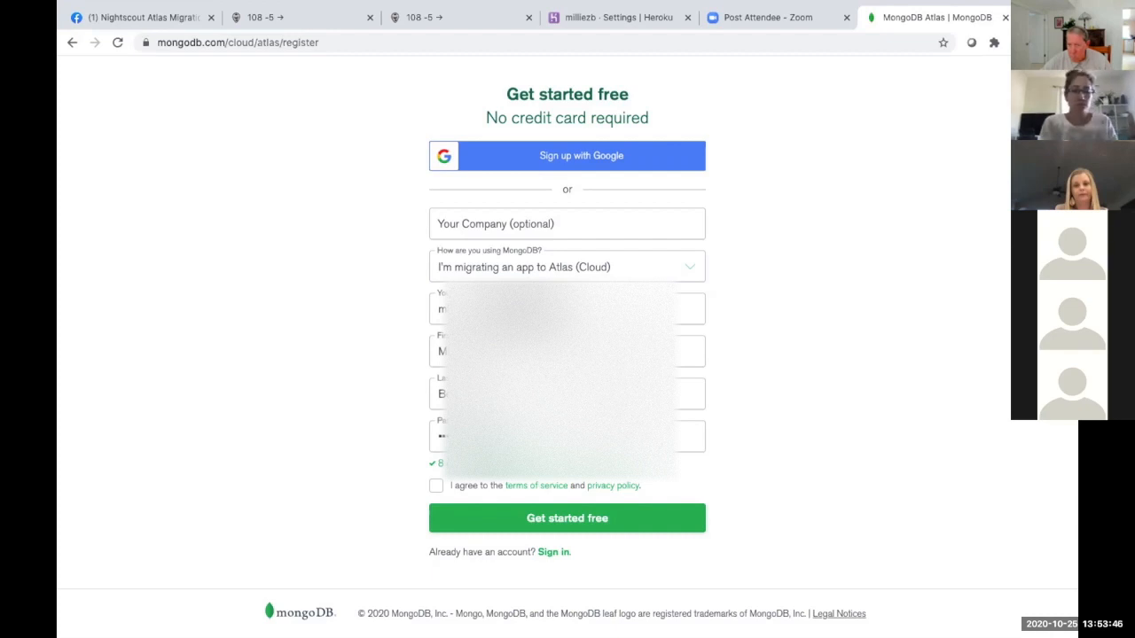
Step: Agree to the terms of service and privacy policy and submit the free Atlas registration
click(435, 486)
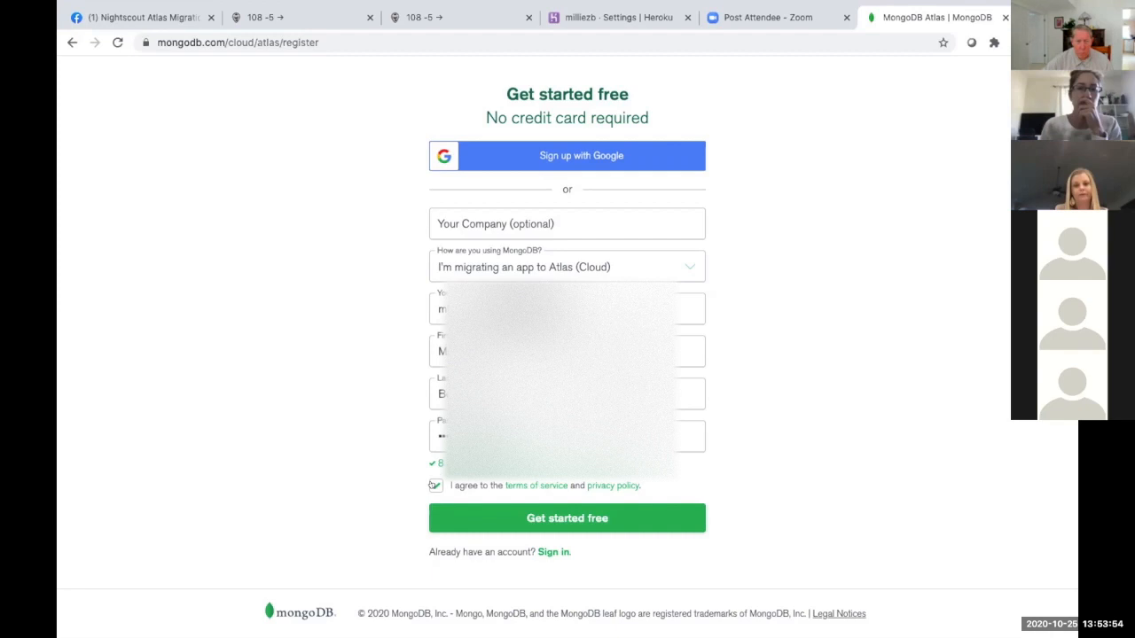
click(434, 485)
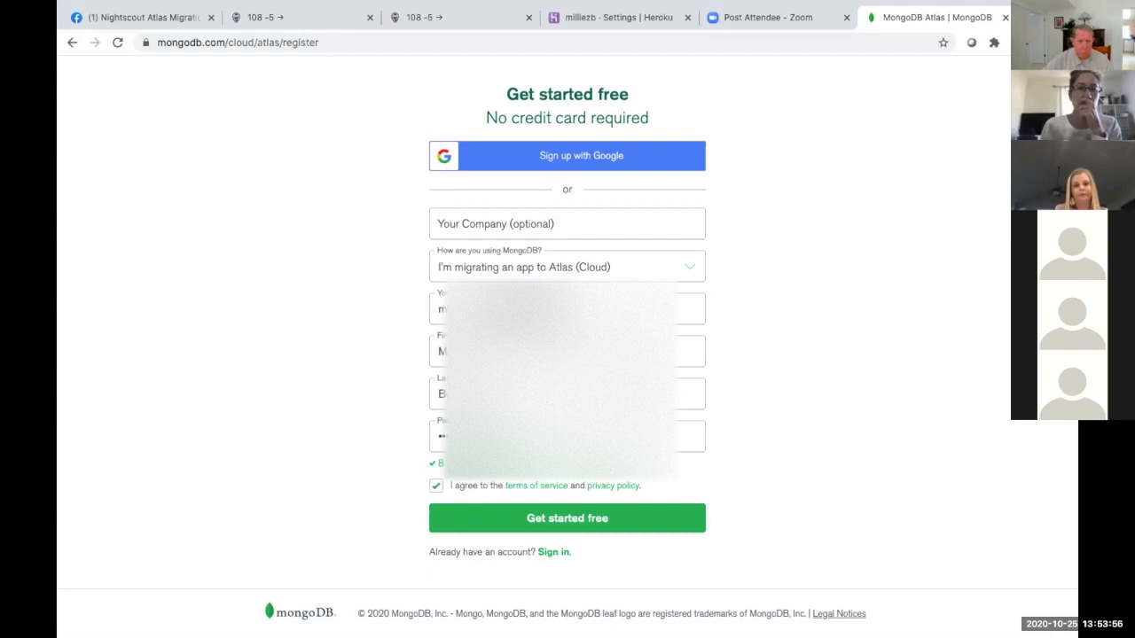
click(595, 517)
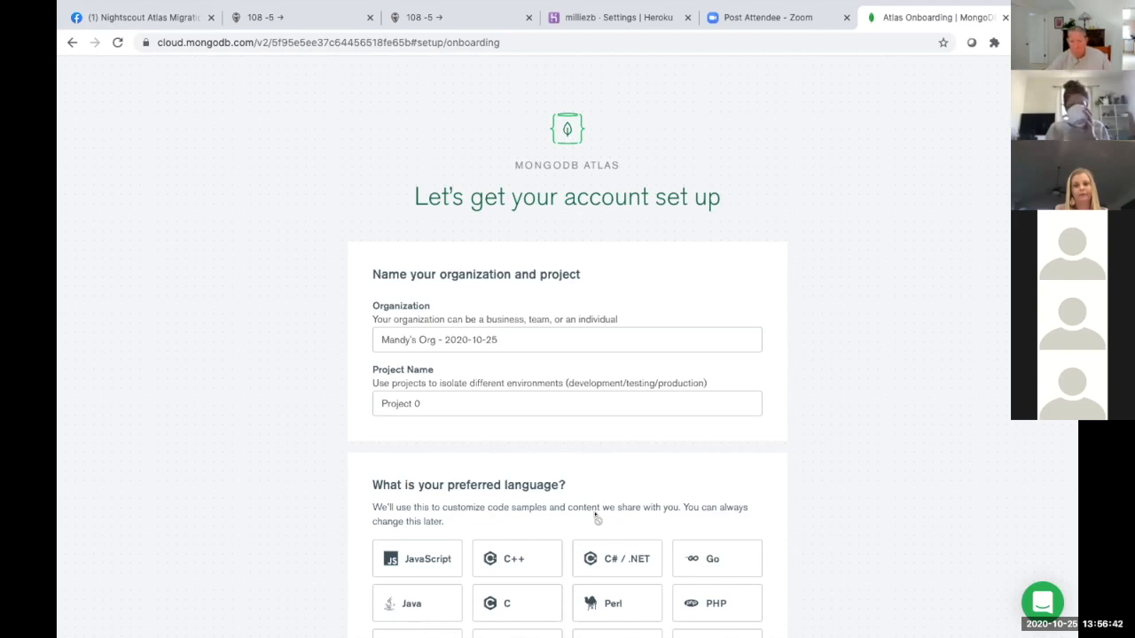
mouse_move(697, 8)
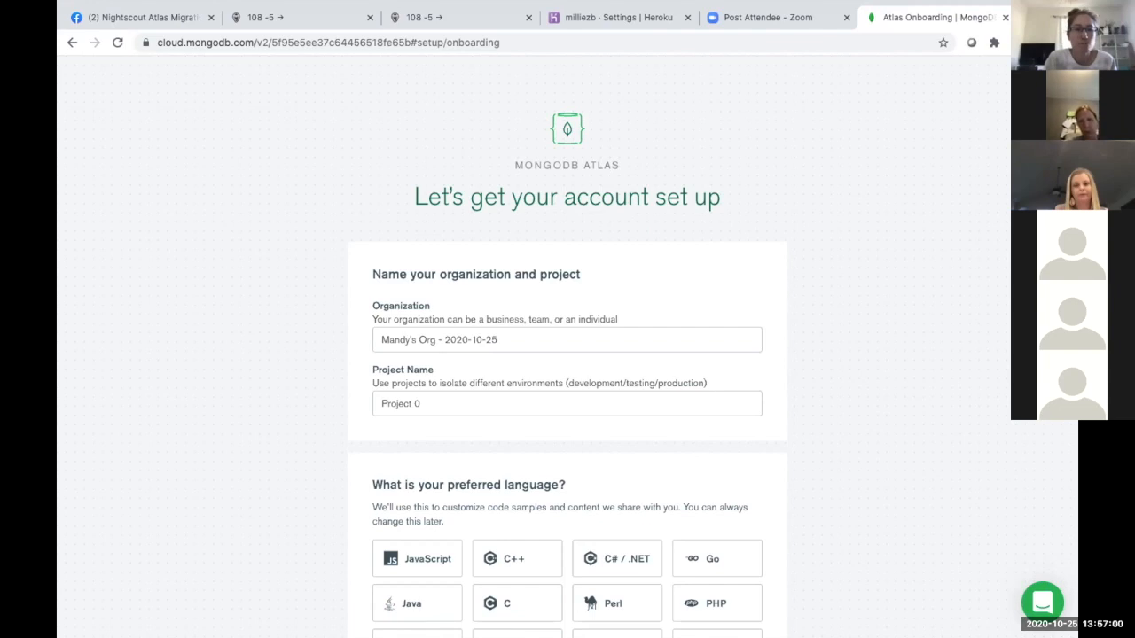
key(ctrl+t)
click(742, 41)
key(ctrl+v)
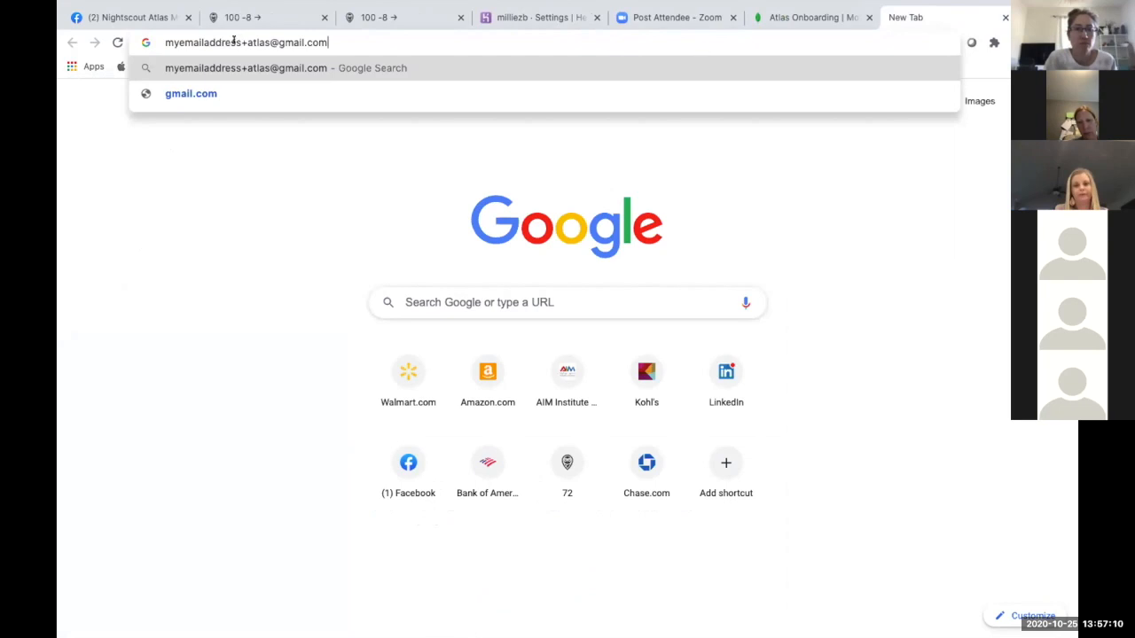
drag(241, 43, 129, 32)
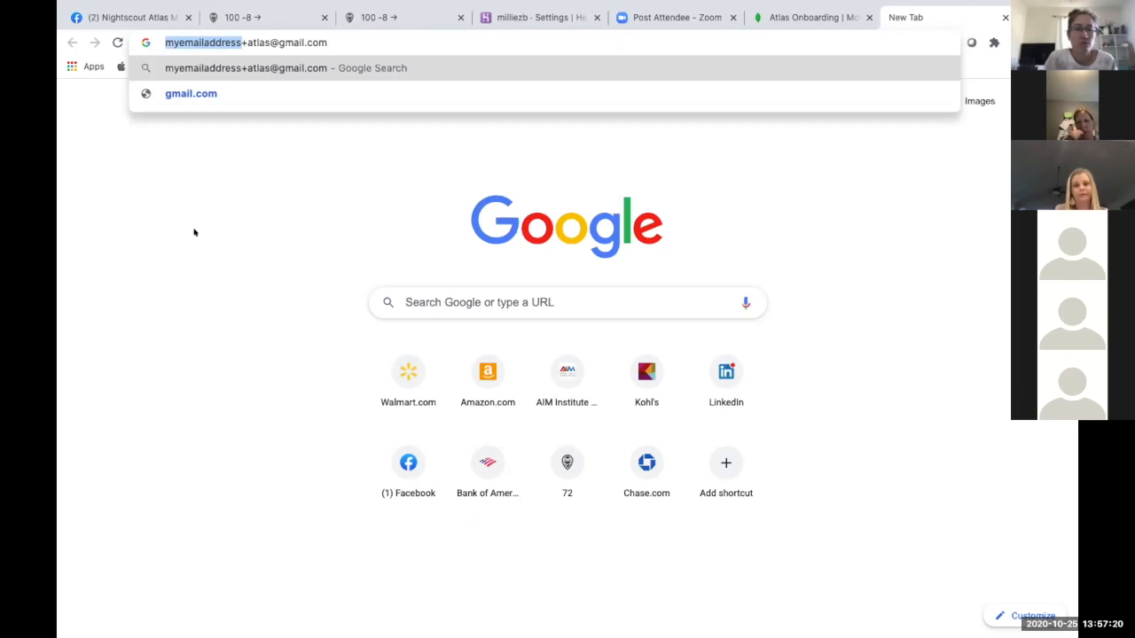
click(323, 43)
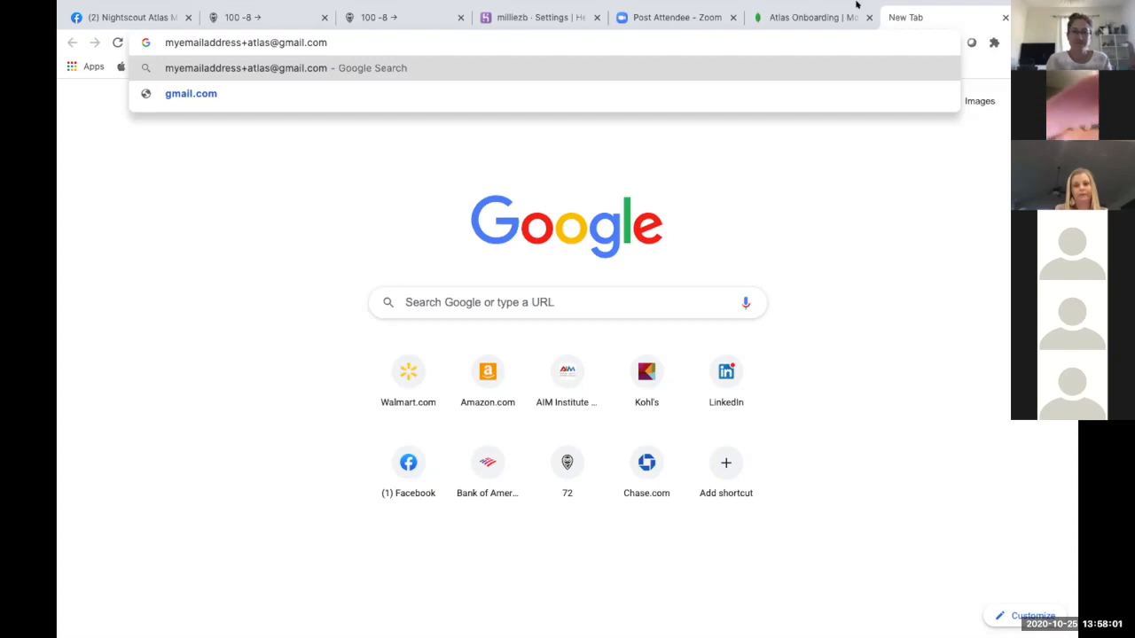
click(1005, 17)
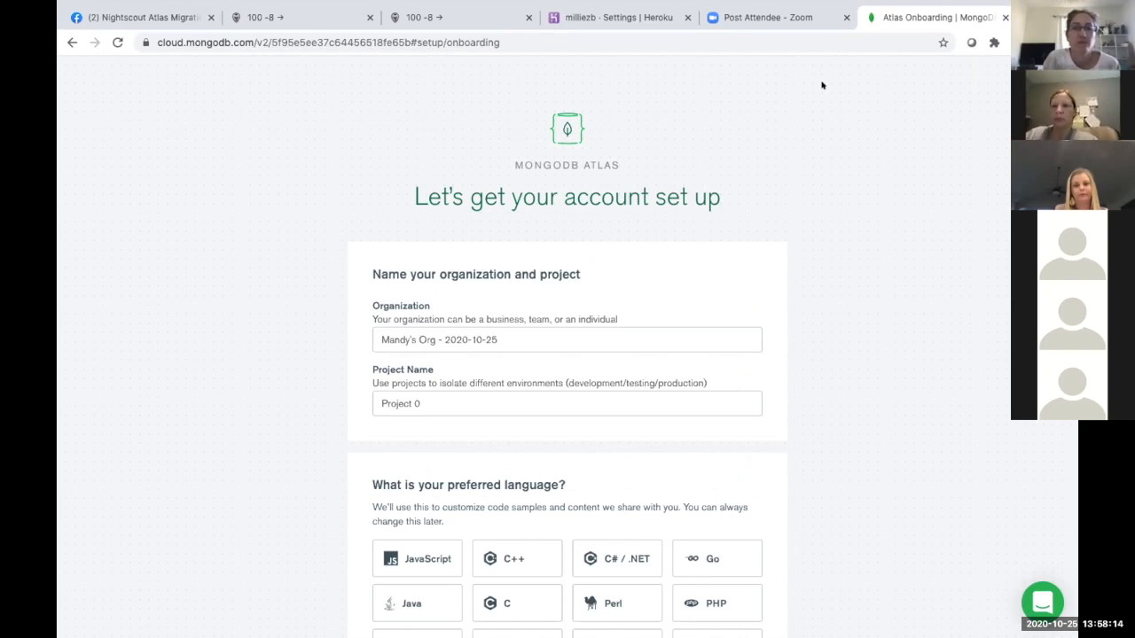
Step: Skip the organization, project and language setup and dismiss the choice of cluster path
scroll(784, 243, down, 2)
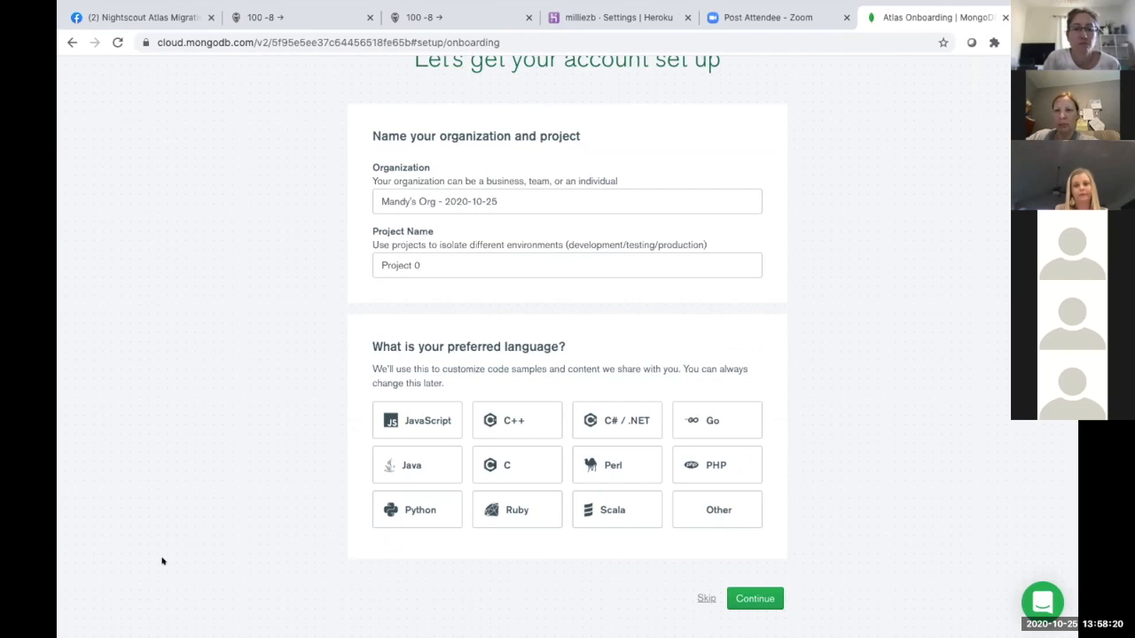
click(702, 598)
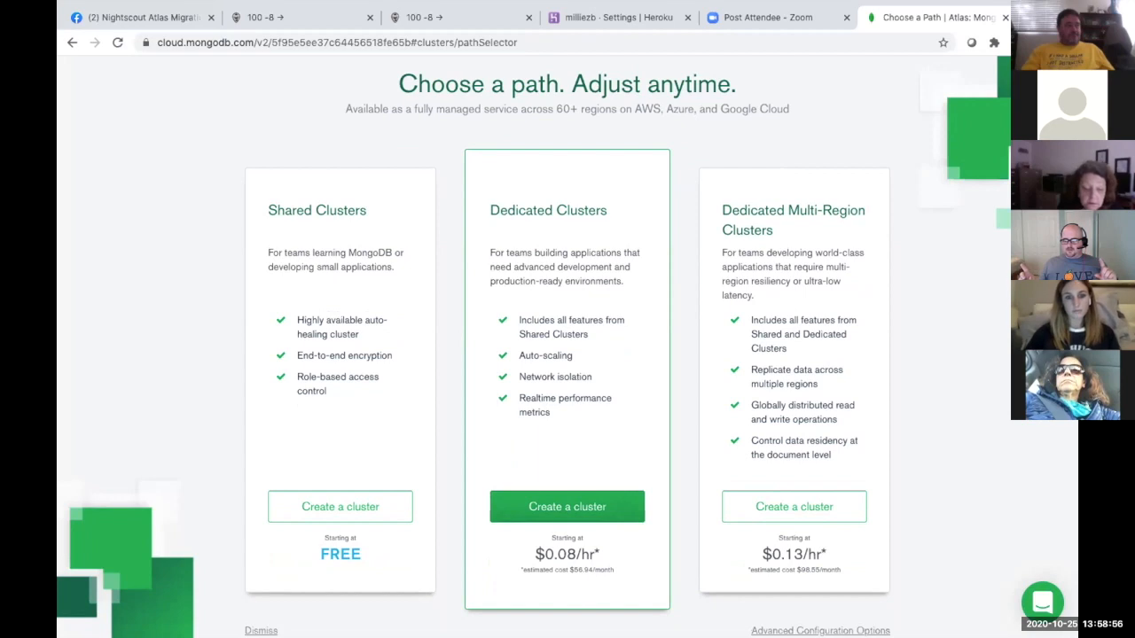
click(262, 631)
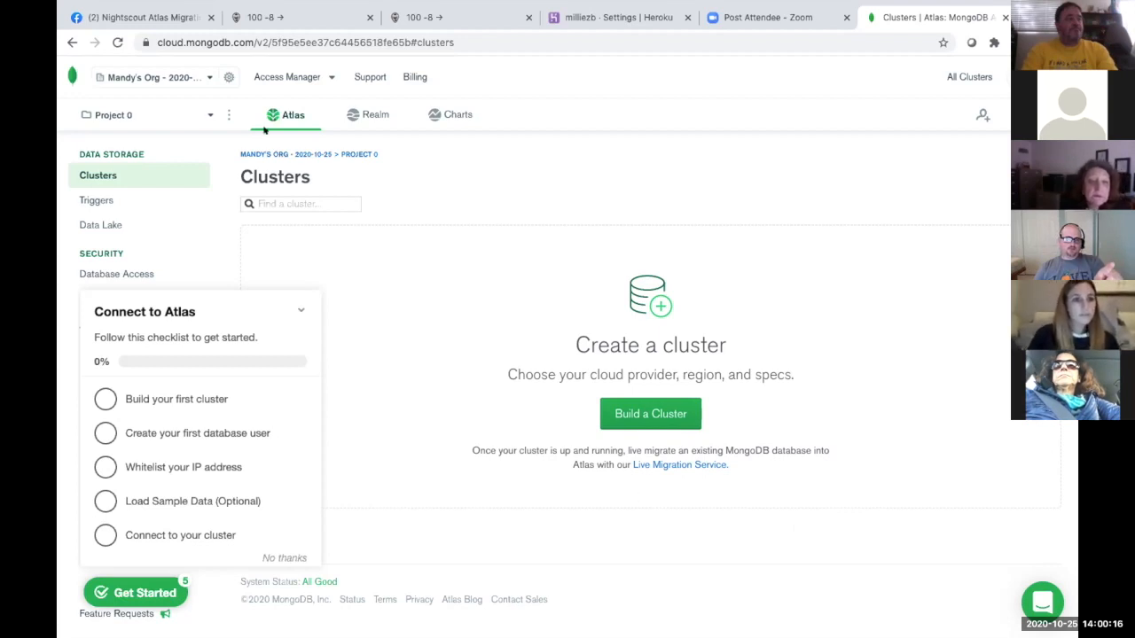
Step: Open the Atlas organization's settings and find the Connect to mLab option
click(228, 77)
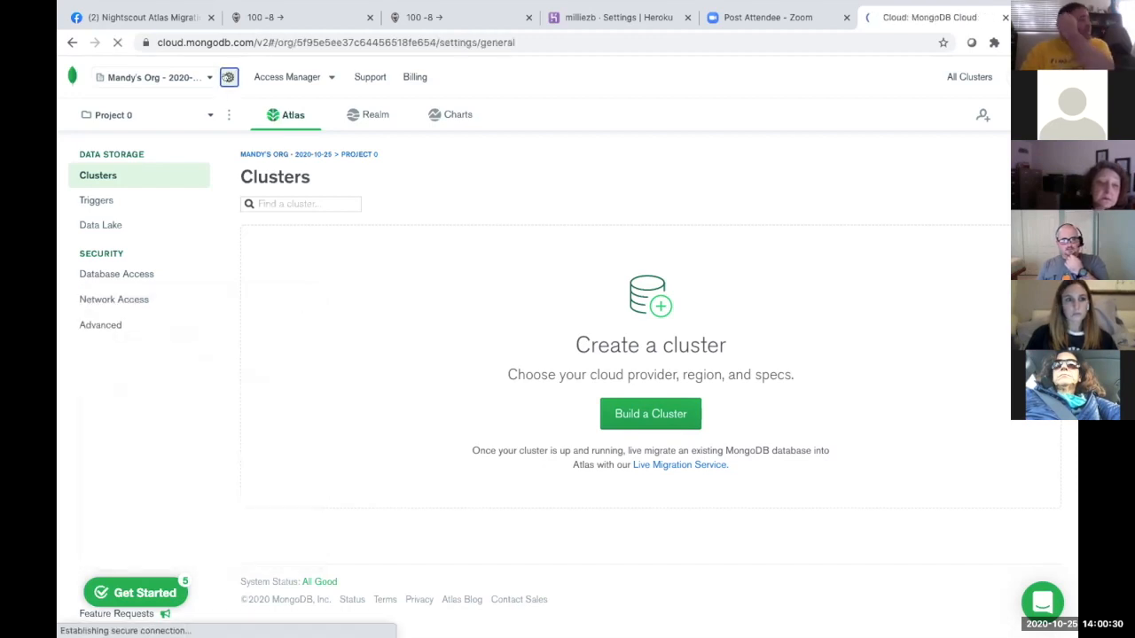
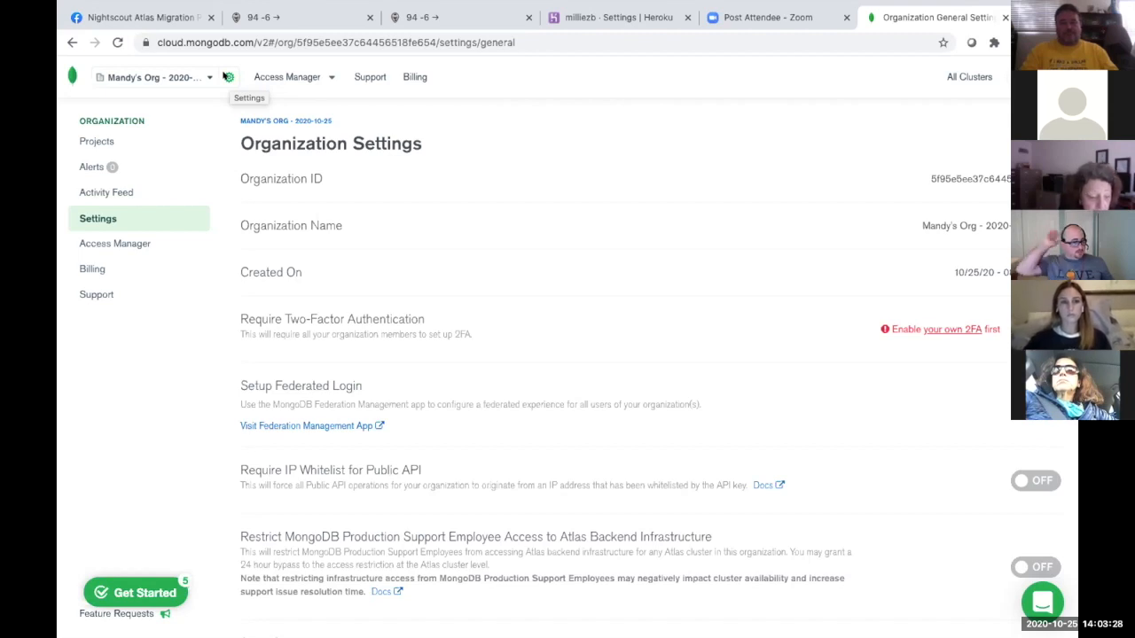
scroll(224, 458, down, 5)
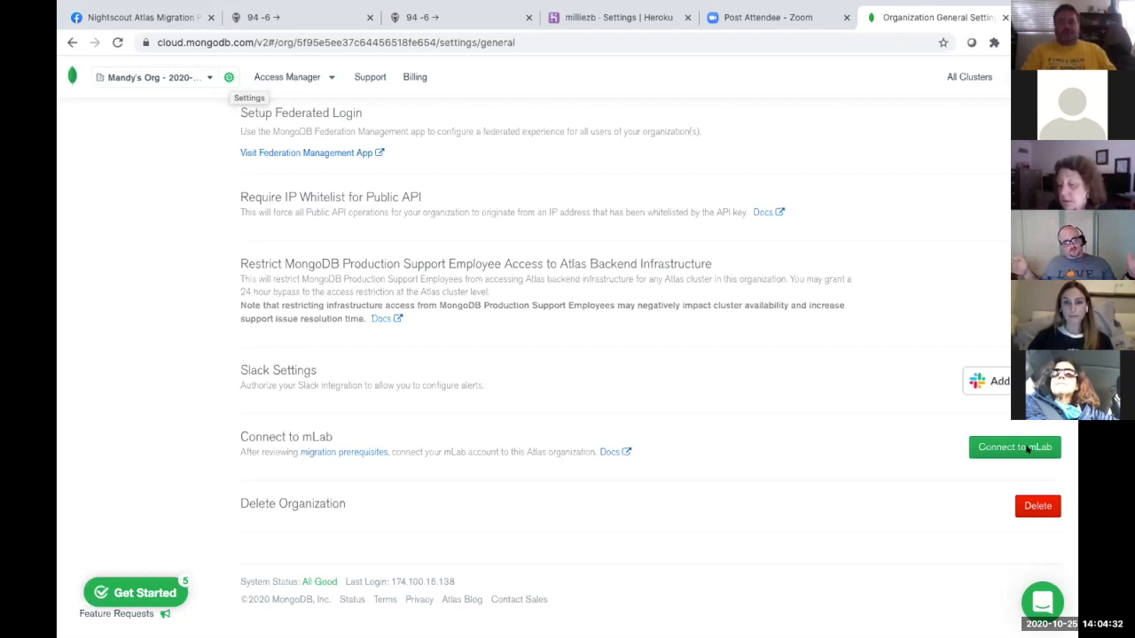
Step: Switch to the Heroku app's settings and view its app information
click(629, 19)
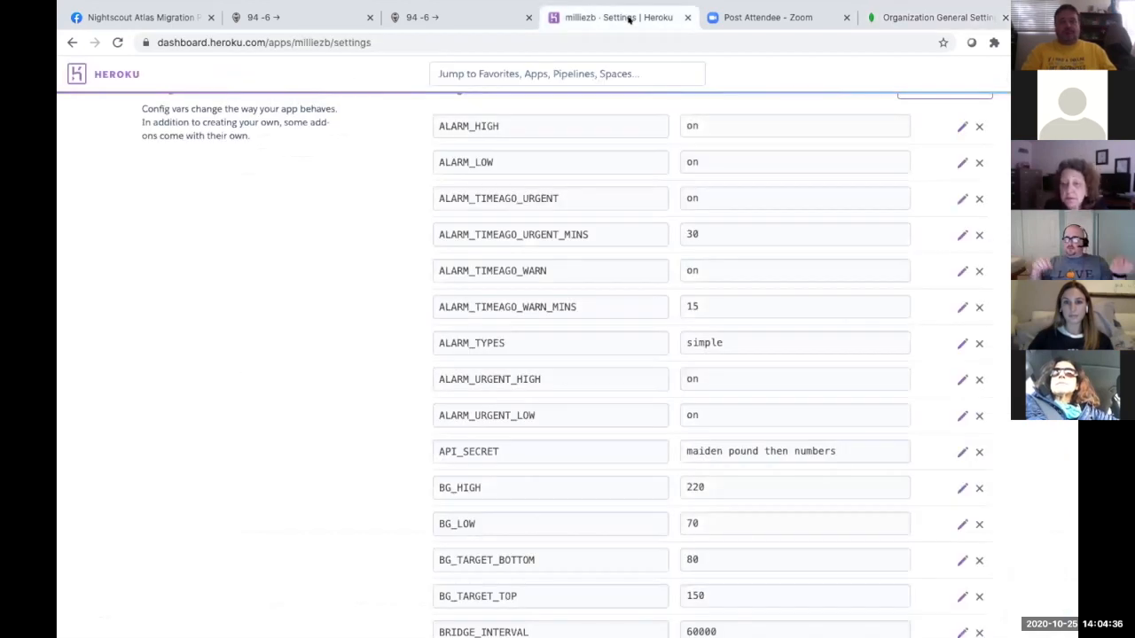
scroll(352, 180, up, 1)
scroll(352, 180, up, 6)
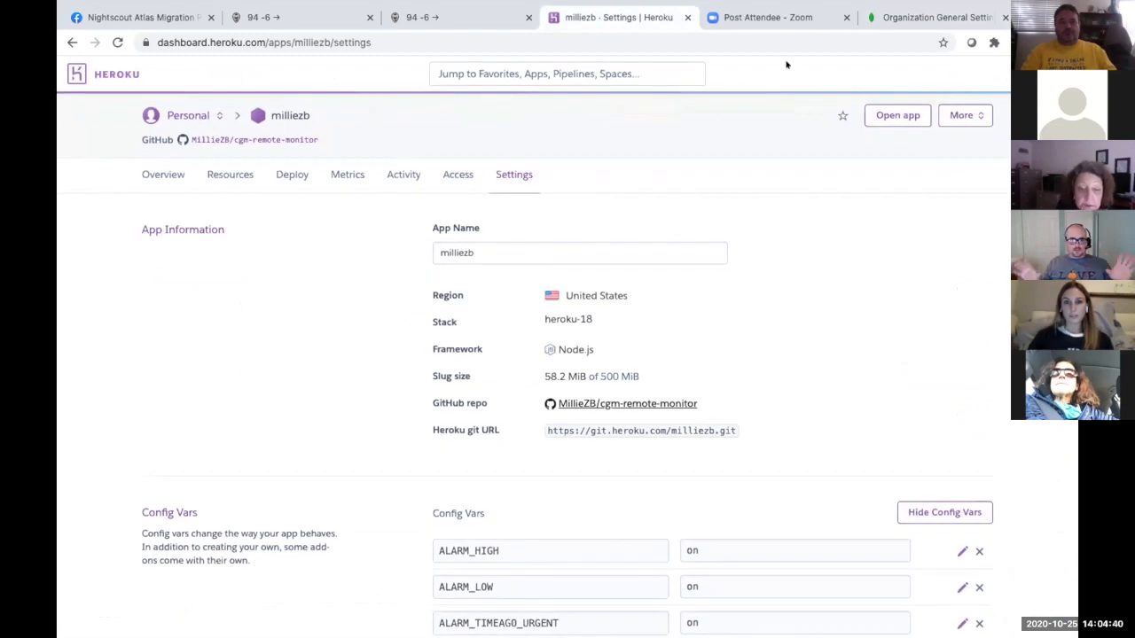
Step: Search the web for "heroku" from the browser tab showing the Nightscout database cleanup tools
click(426, 17)
click(423, 43)
text(h)
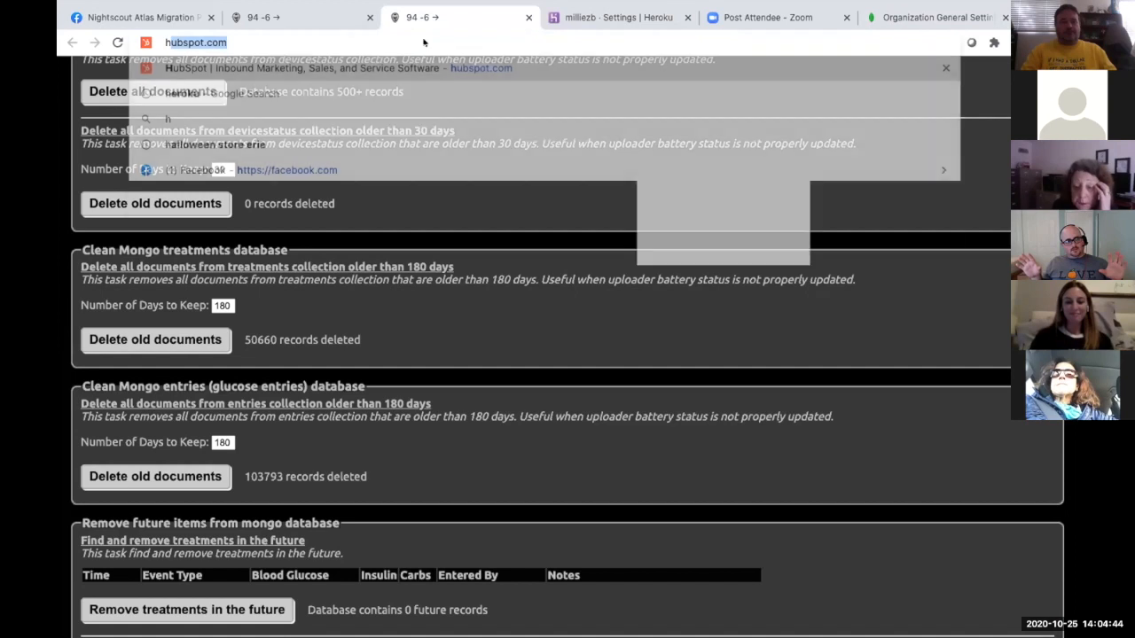
text(er)
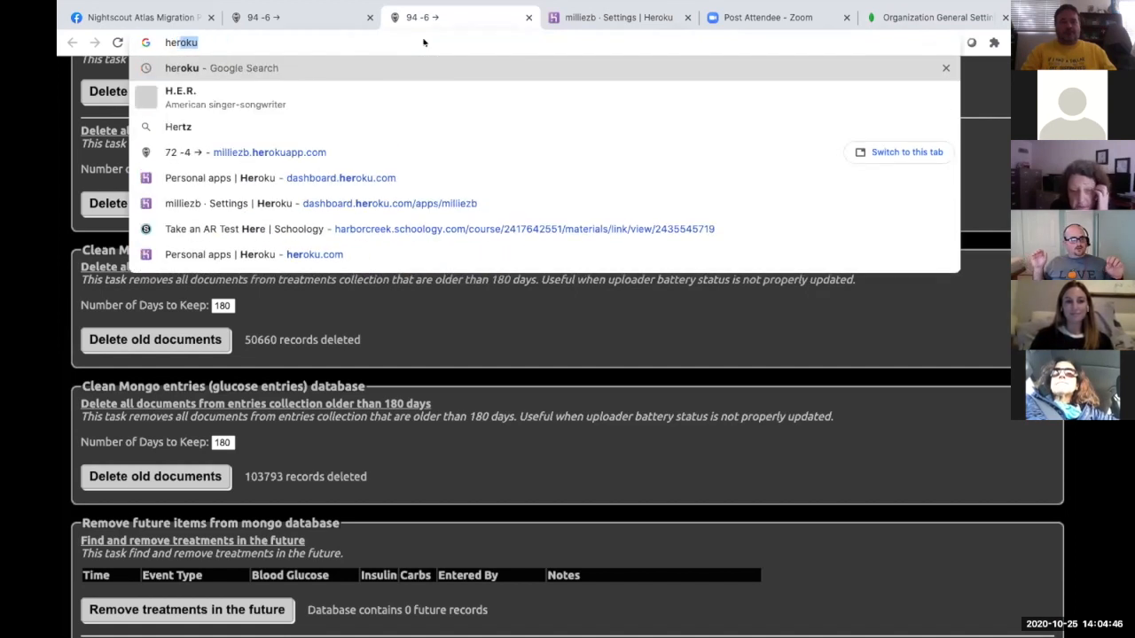
text(o)
key(Return)
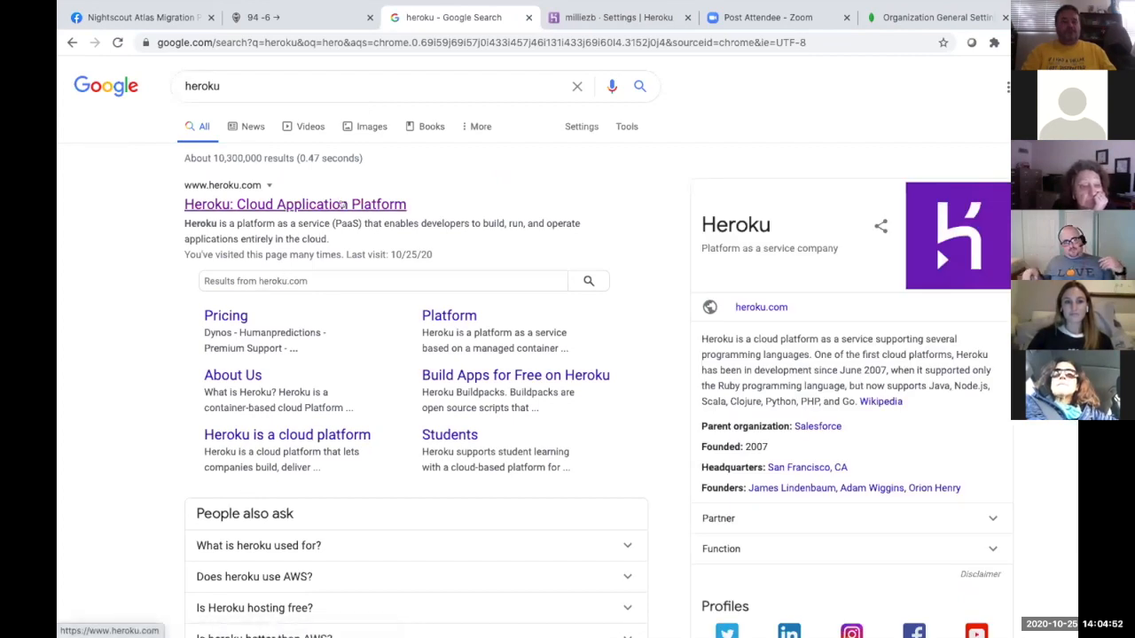
Step: Open the Heroku site from the search results, go to the milliezb app and launch its mLab MongoDB add-on
click(342, 204)
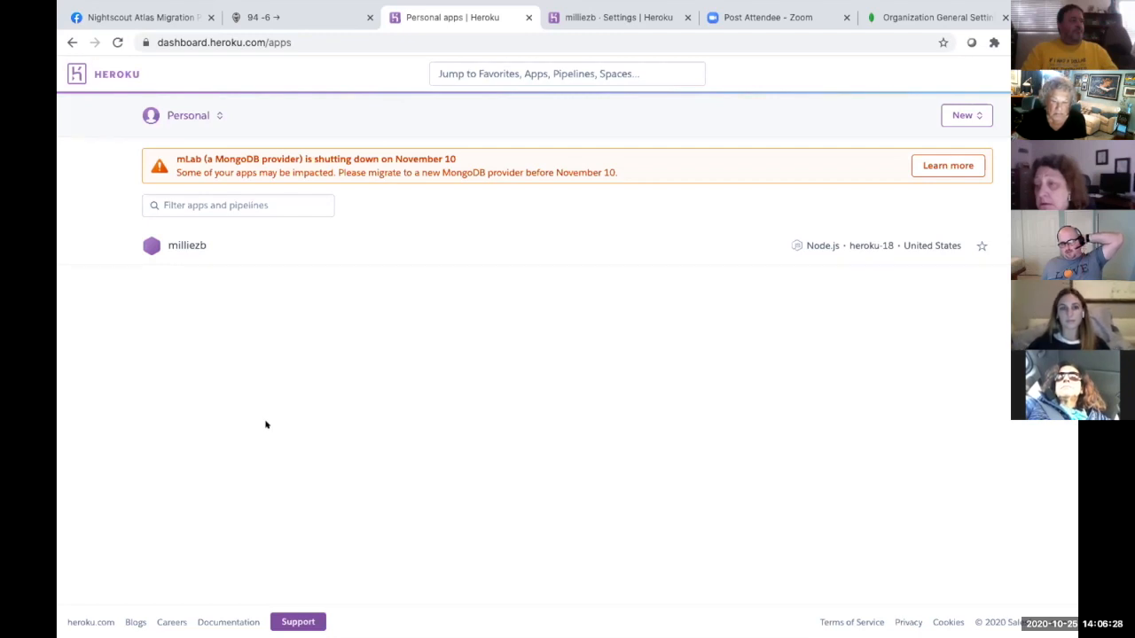
click(178, 239)
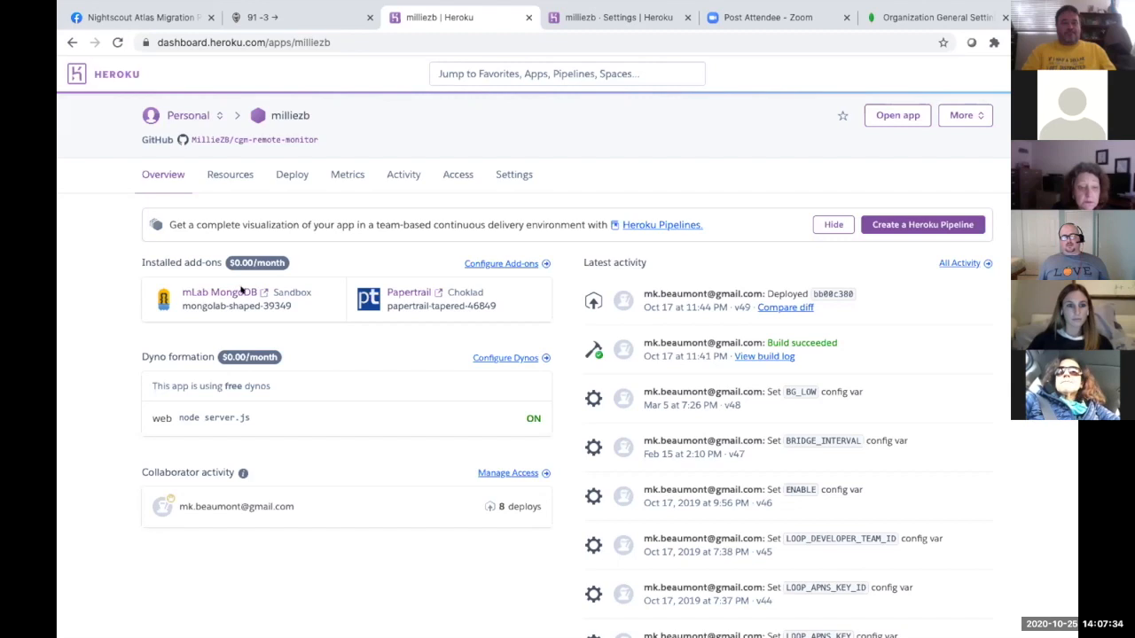
click(240, 290)
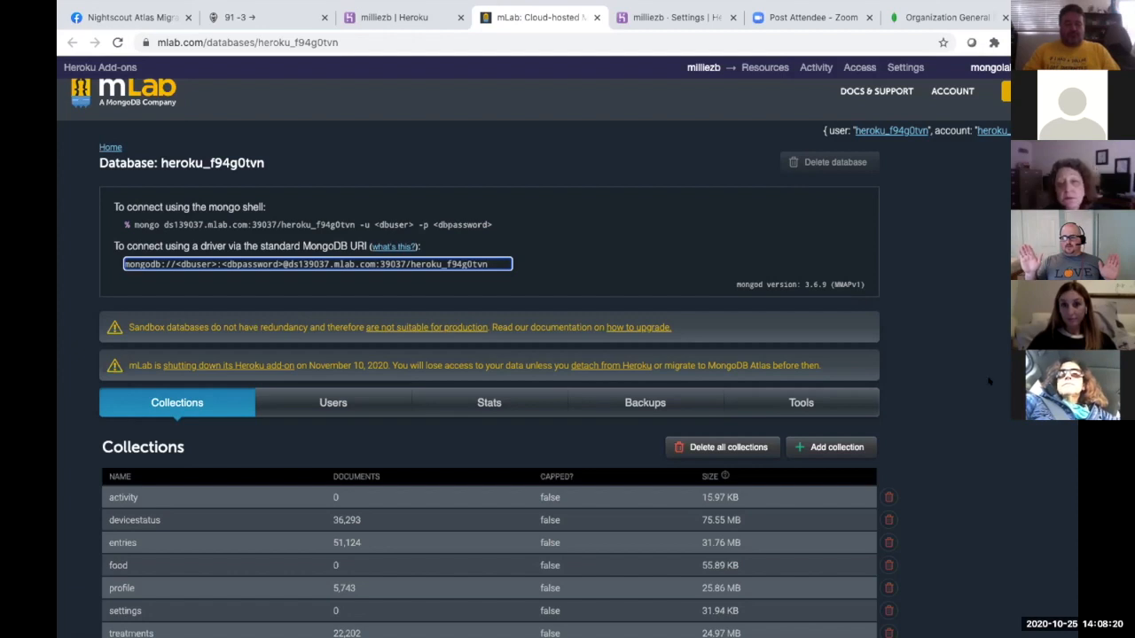
Step: Connect the Atlas organization to mLab and authorize MongoDB Atlas to access the mLab account
click(938, 17)
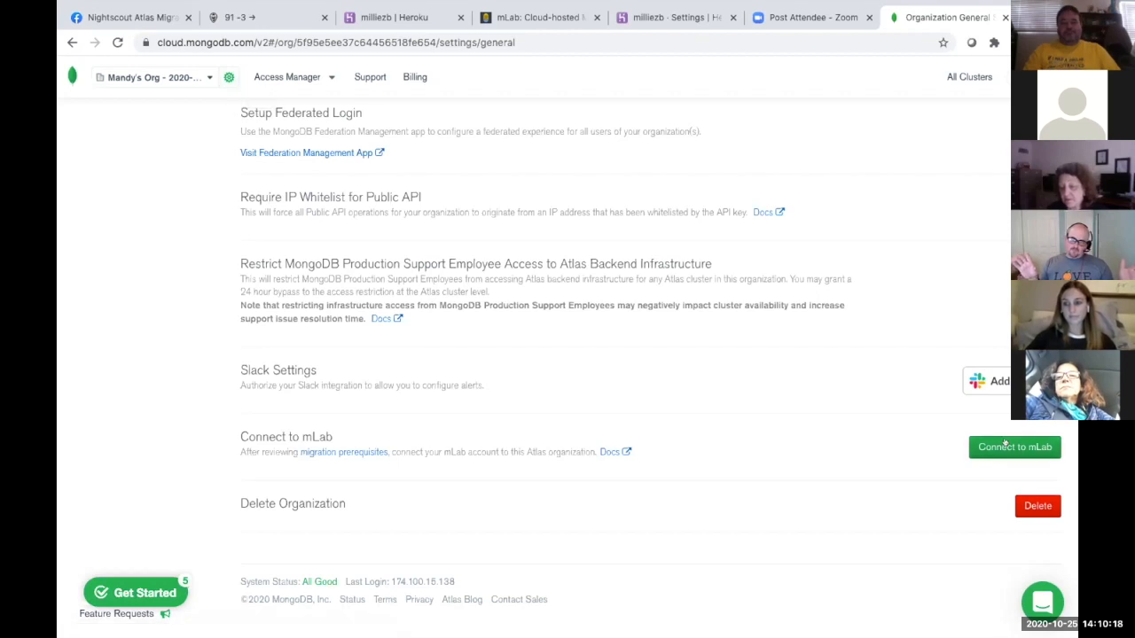
click(1006, 443)
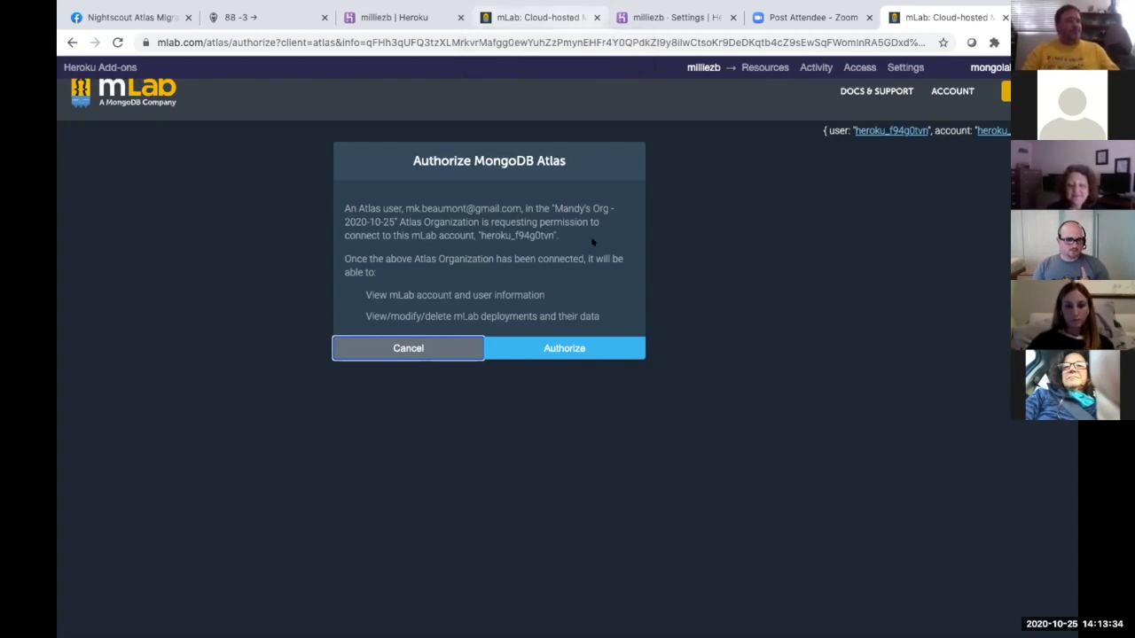
click(557, 348)
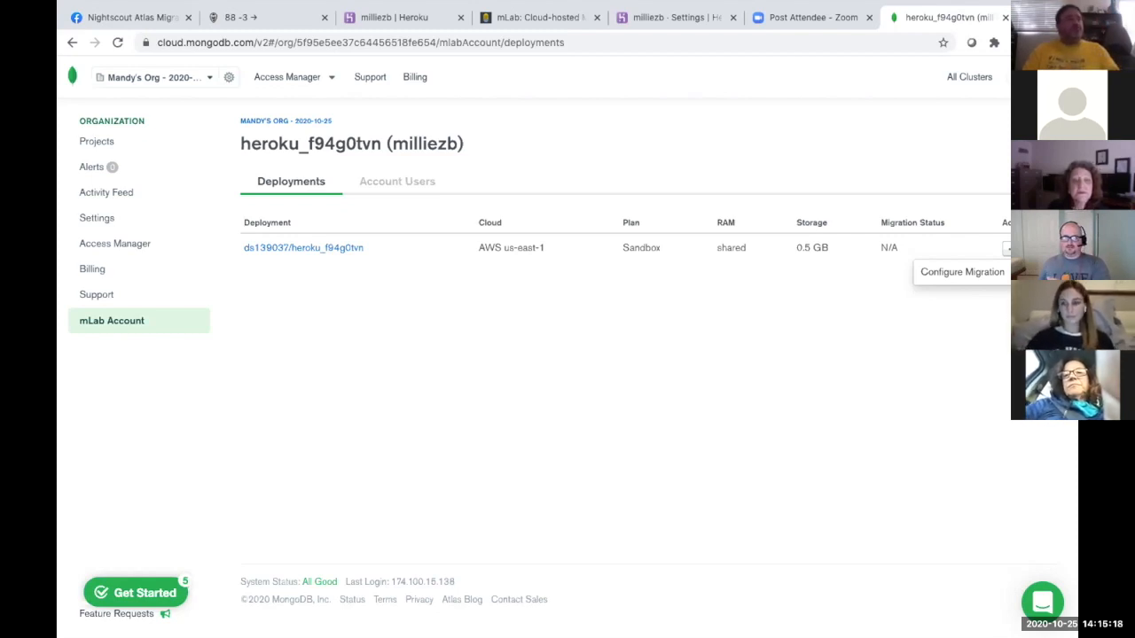
Step: Start configuring the mLab deployment's migration and create a new target project named milliezb
click(959, 271)
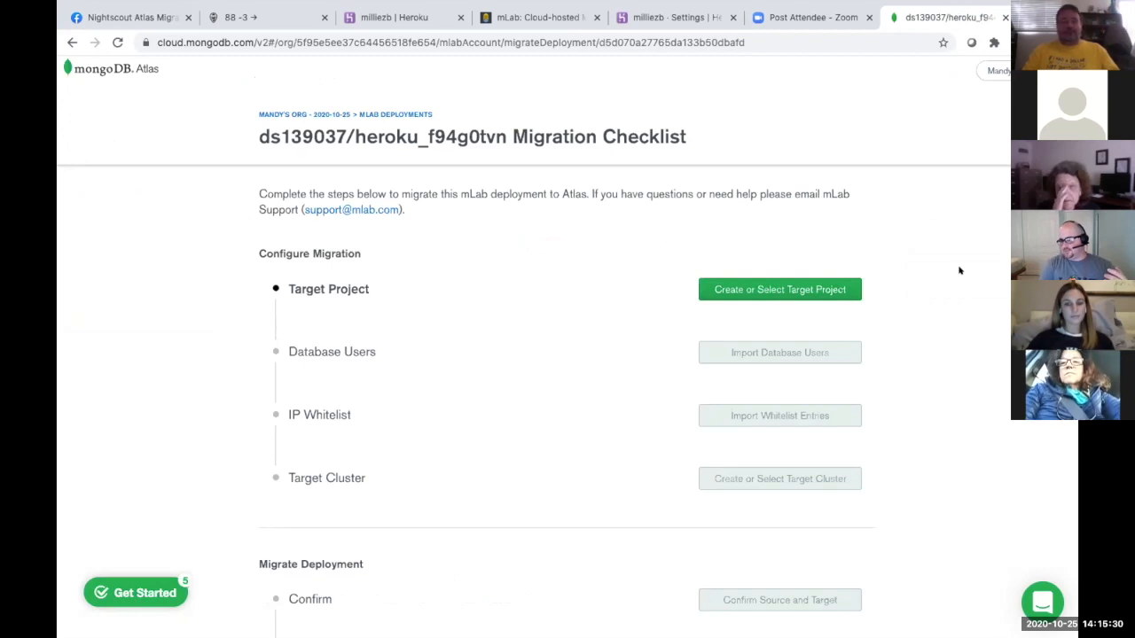
scroll(960, 270, down, 1)
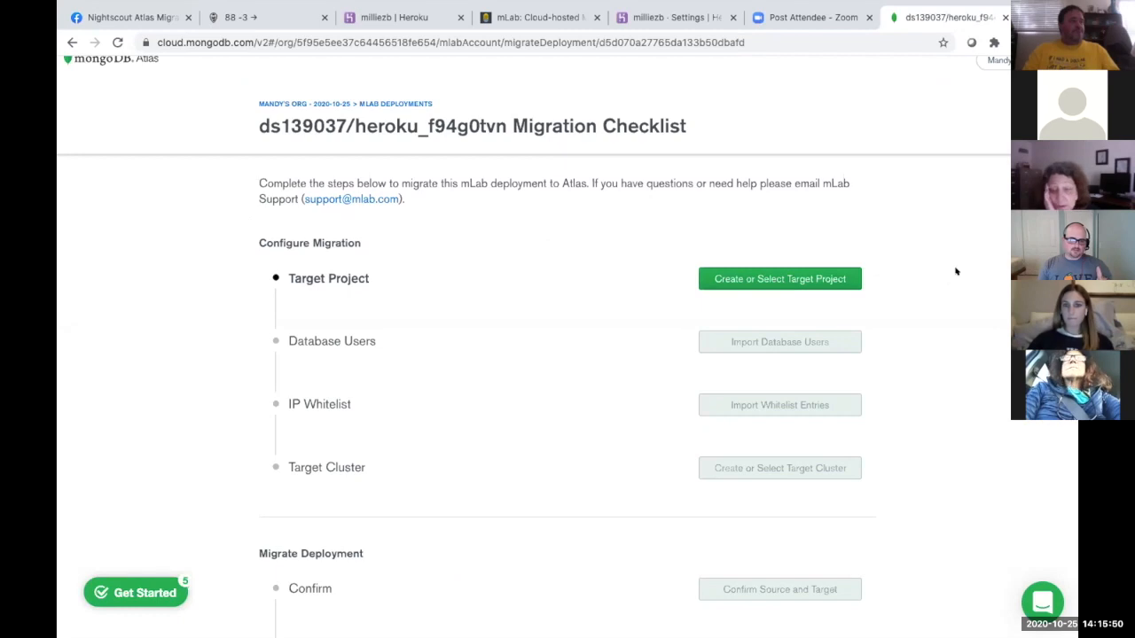
click(804, 271)
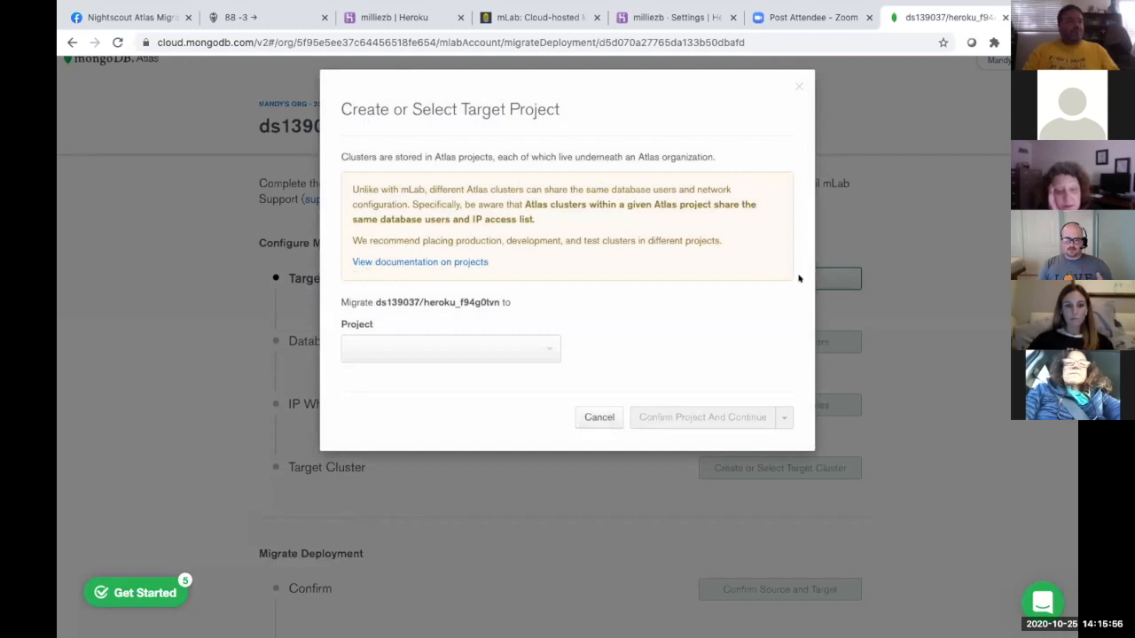
click(545, 346)
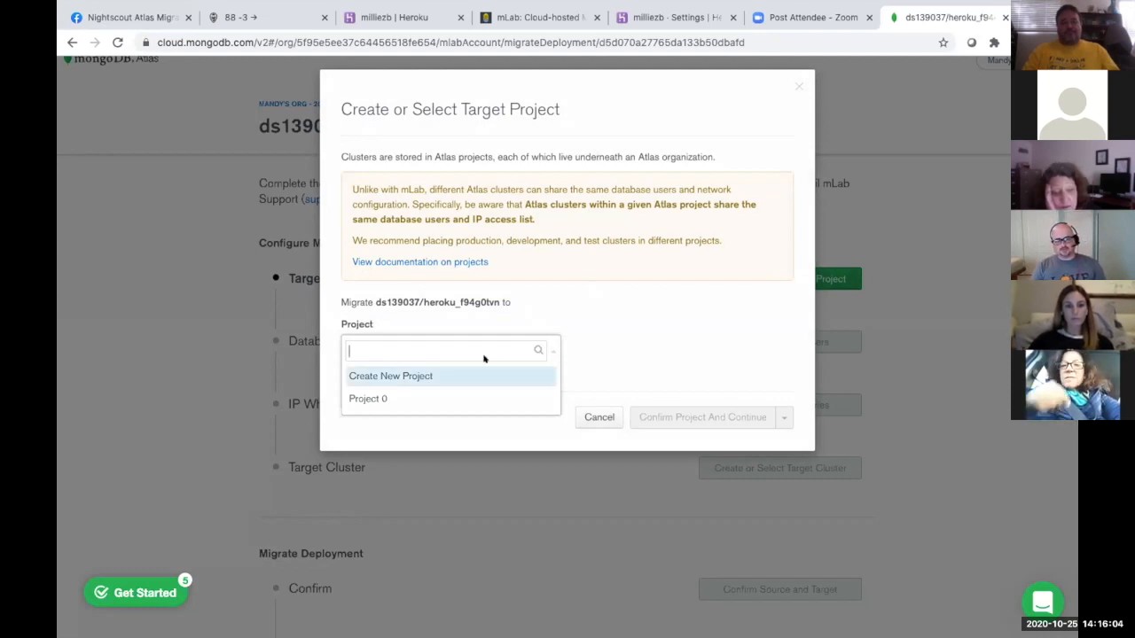
click(408, 374)
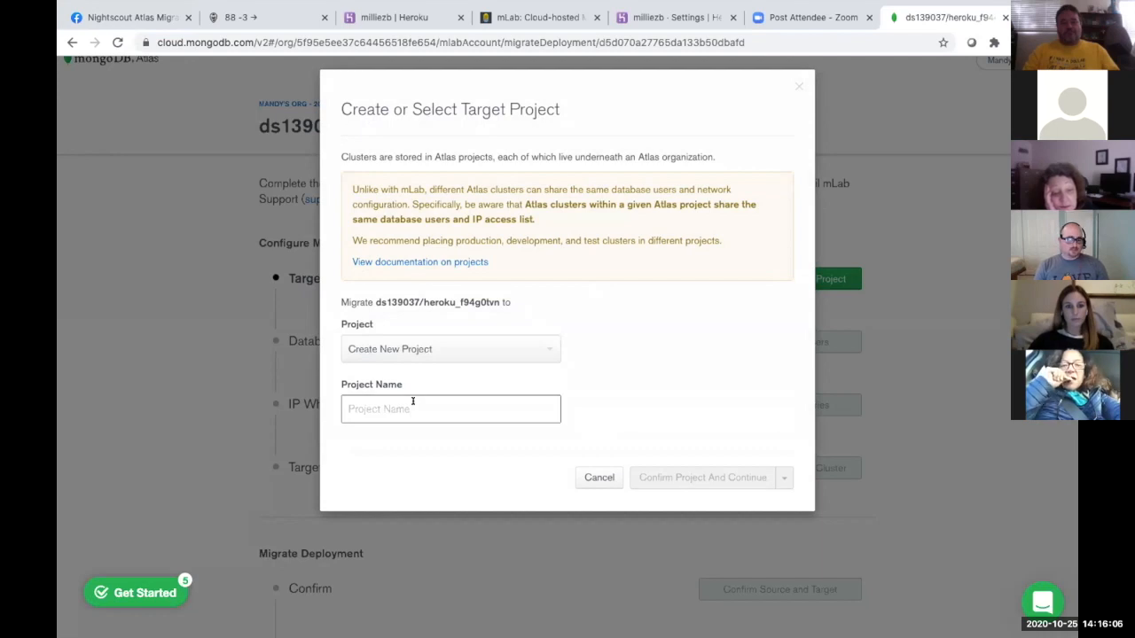
click(412, 401)
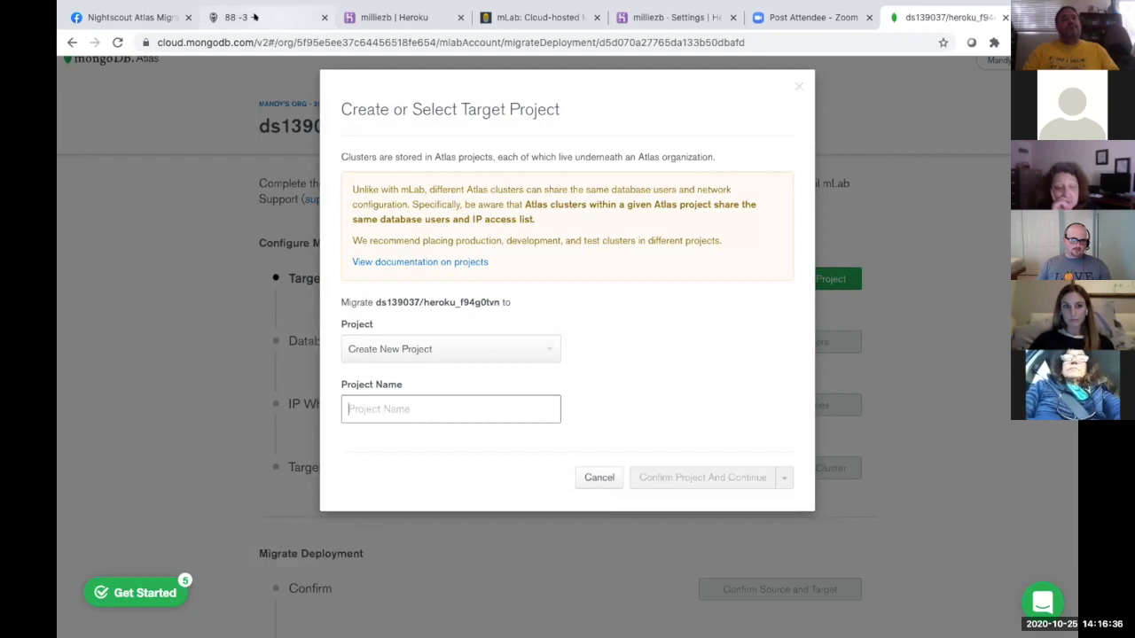
text(millie)
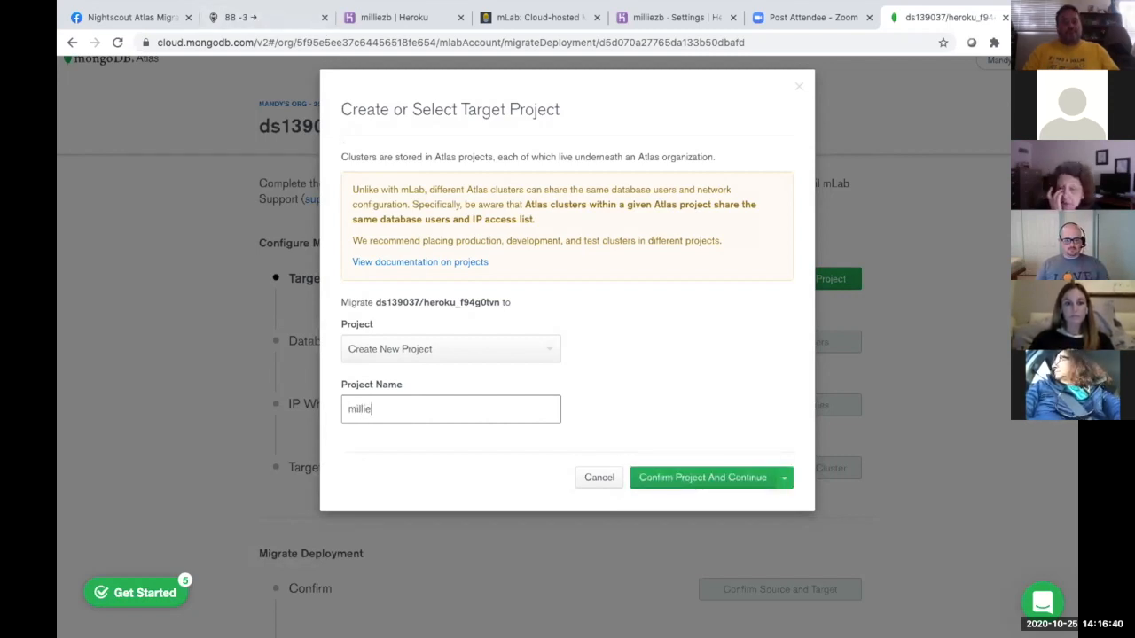
text(zb)
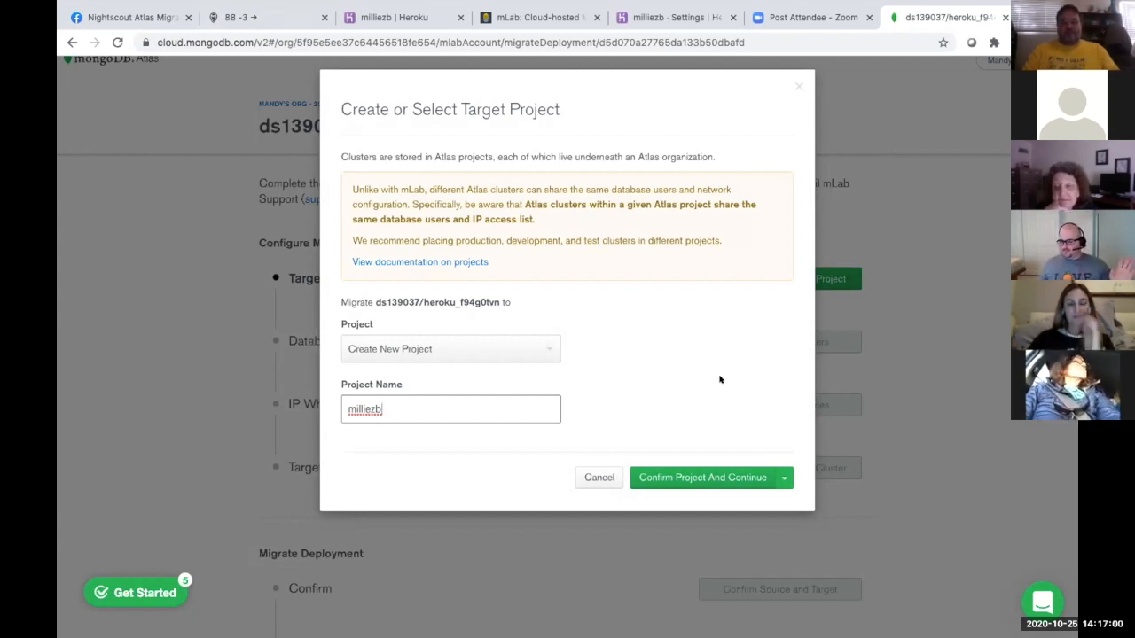
click(699, 474)
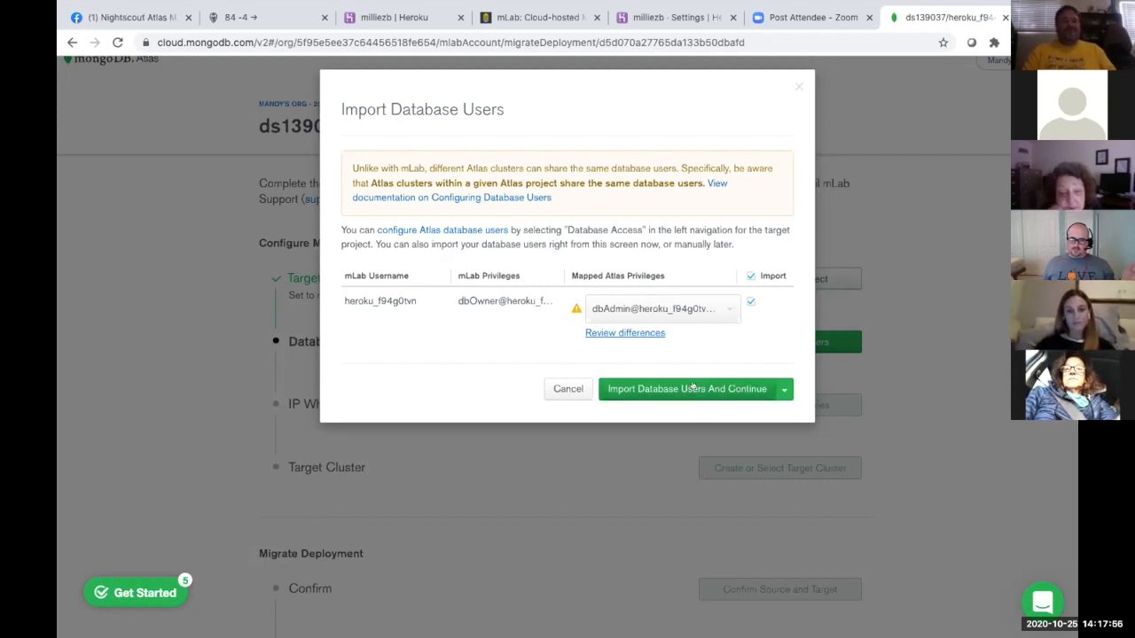
Step: Import the mLab database user into the target project and allow access from all IP addresses (0.0.0.0/0)
click(692, 388)
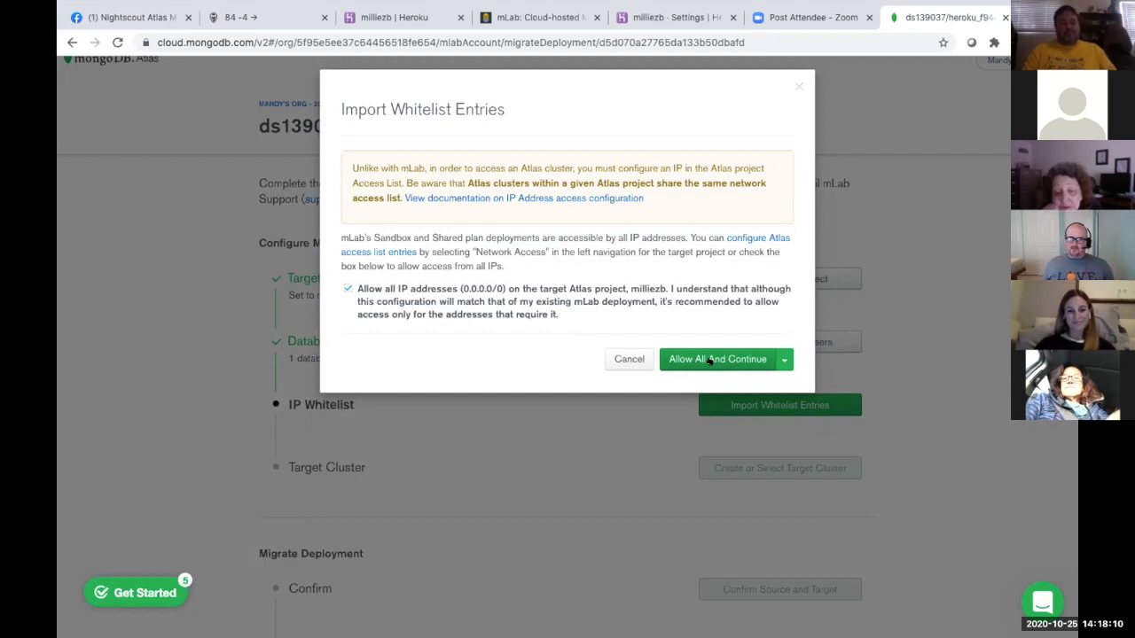
click(709, 361)
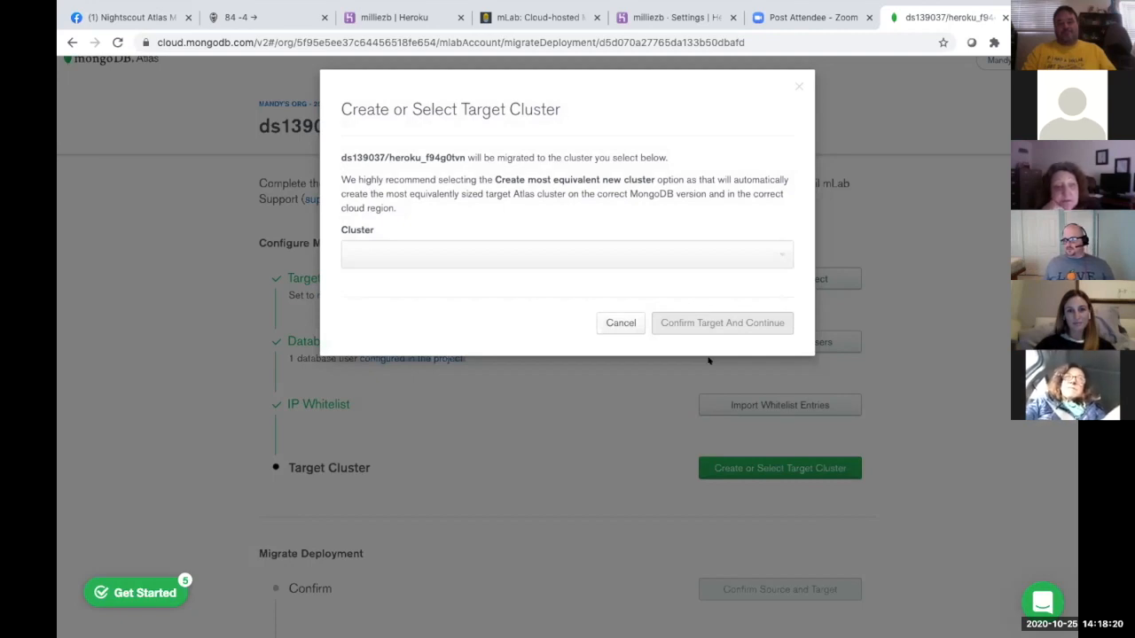
Step: Set the migration target to Create most equivalent new cluster, review its M0 settings and confirm the target
click(783, 256)
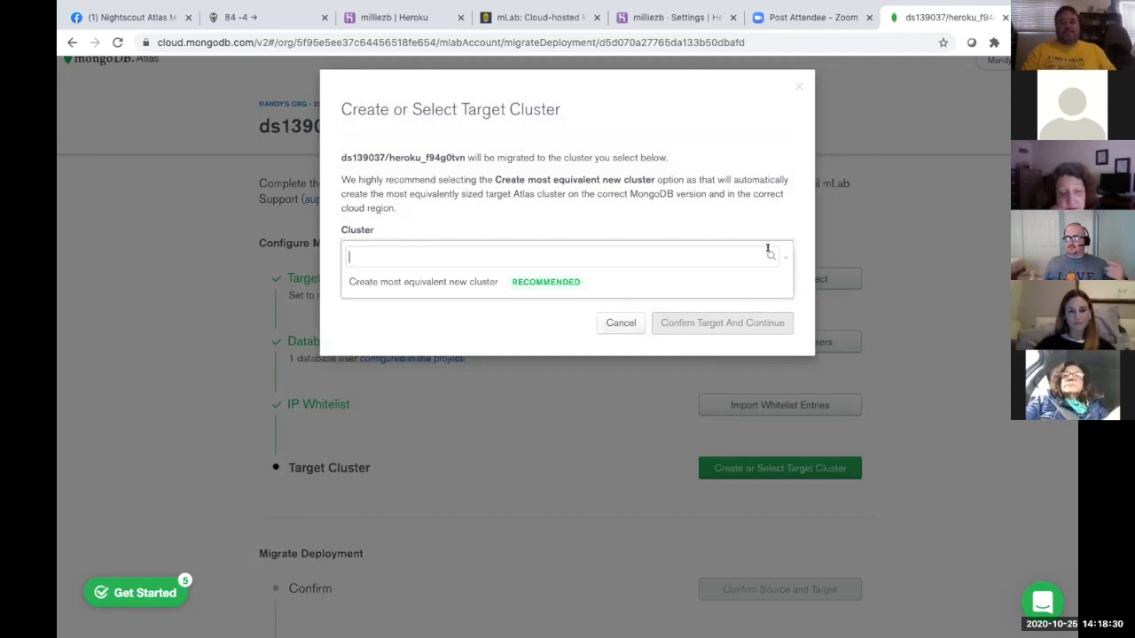
click(553, 282)
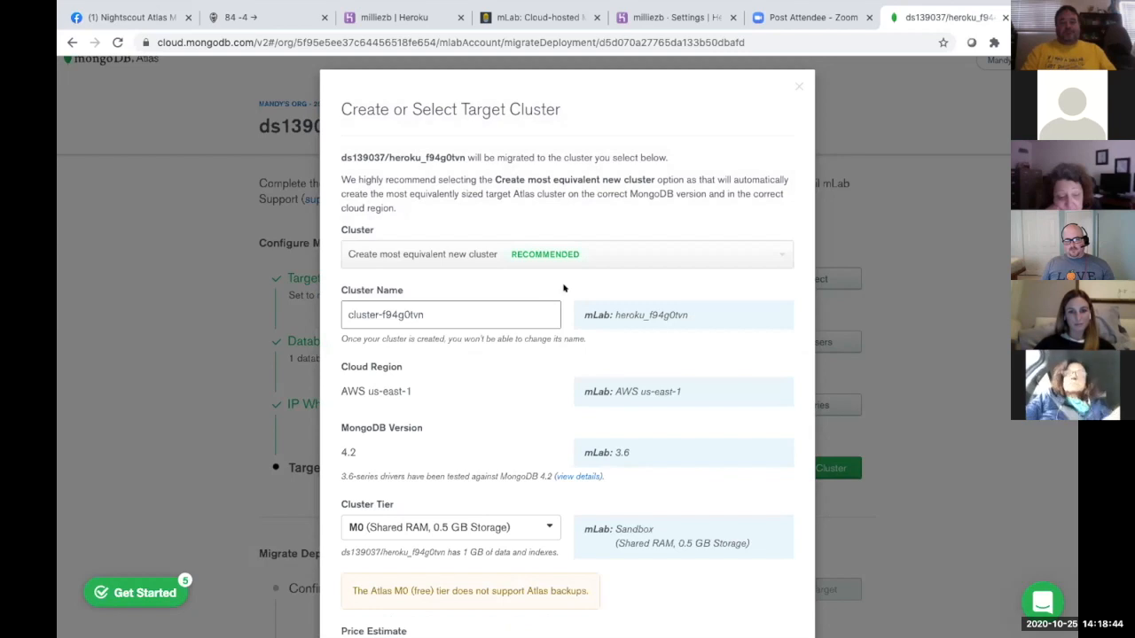
scroll(684, 347, down, 2)
scroll(688, 346, down, 4)
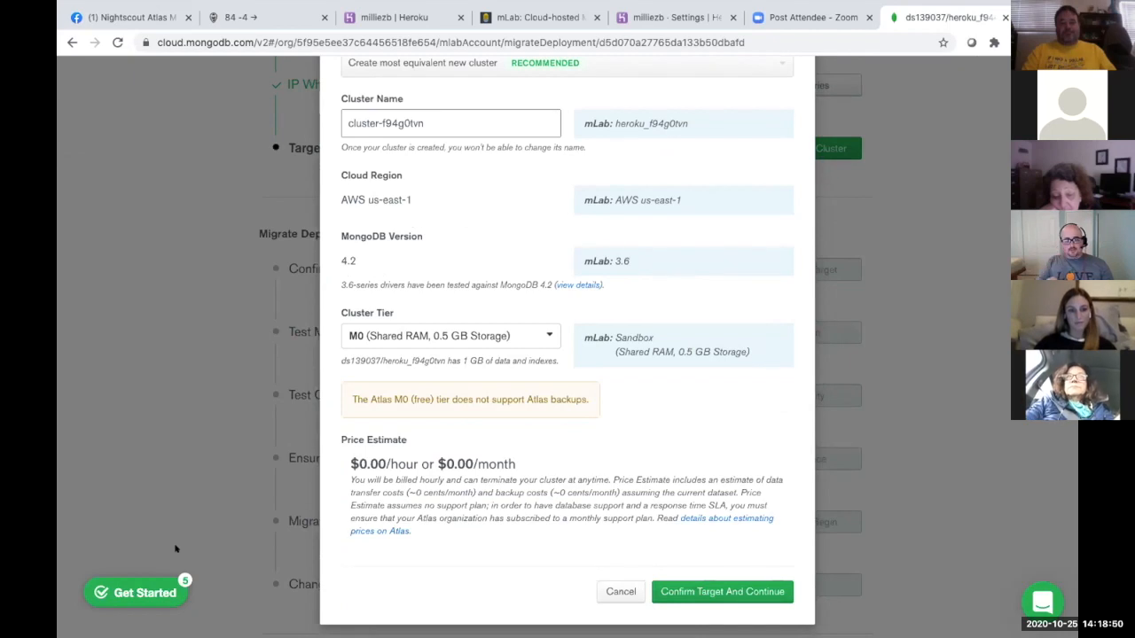
scroll(479, 495, down, 2)
scroll(479, 495, up, 1)
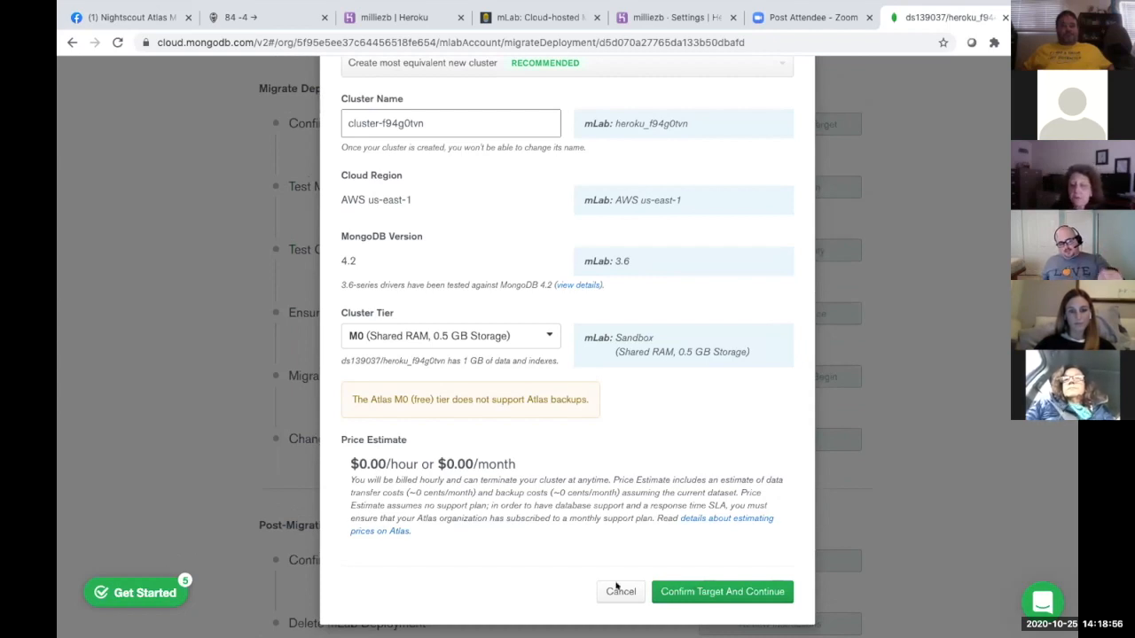
click(730, 592)
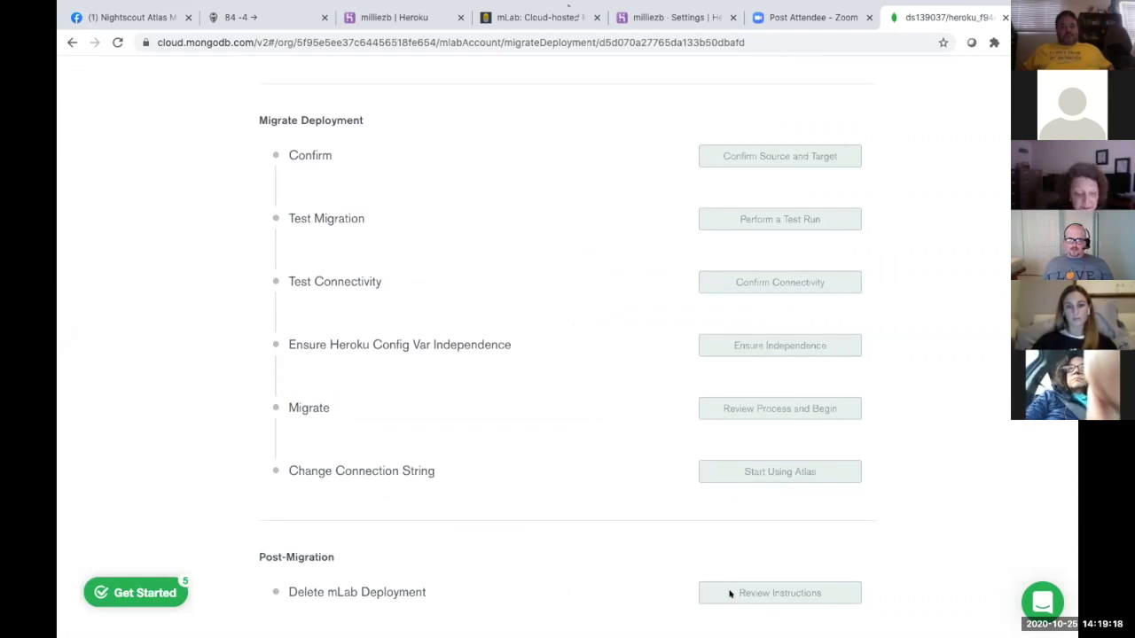
Step: Review the migration checklist's target cluster notes, then confirm the migration's source and target configuration
scroll(729, 593, up, 5)
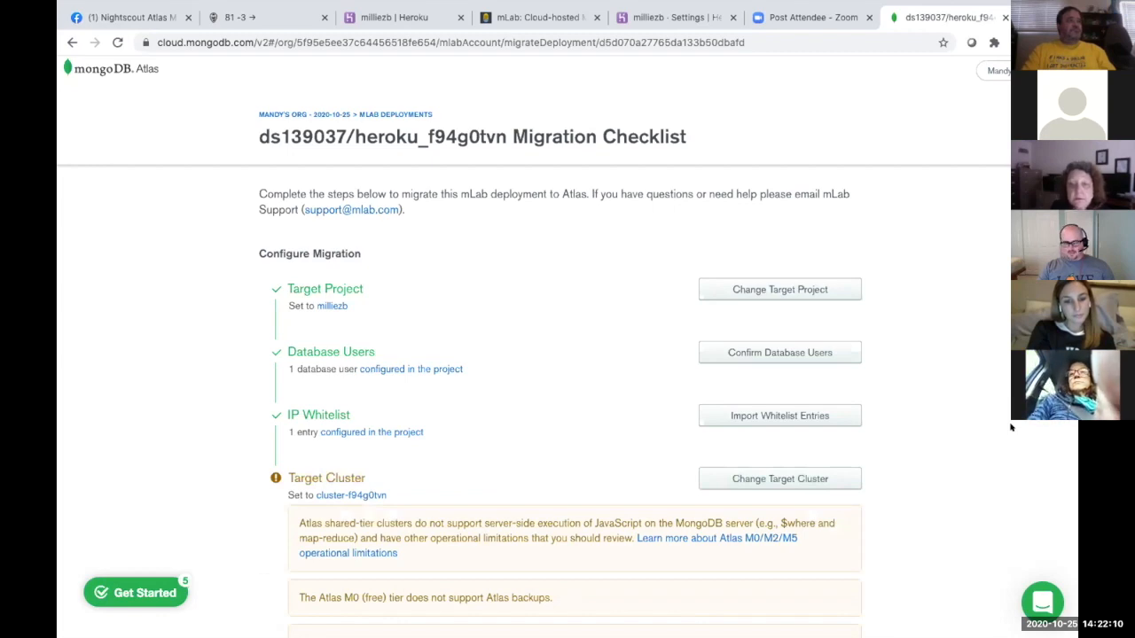
scroll(1010, 427, down, 2)
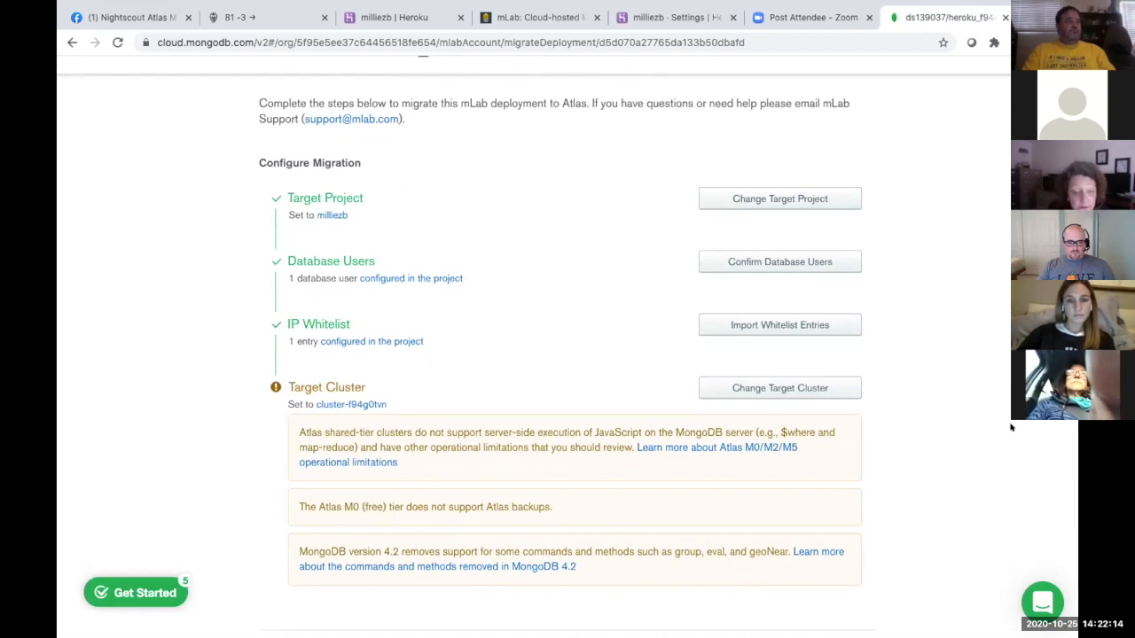
scroll(1010, 428, down, 2)
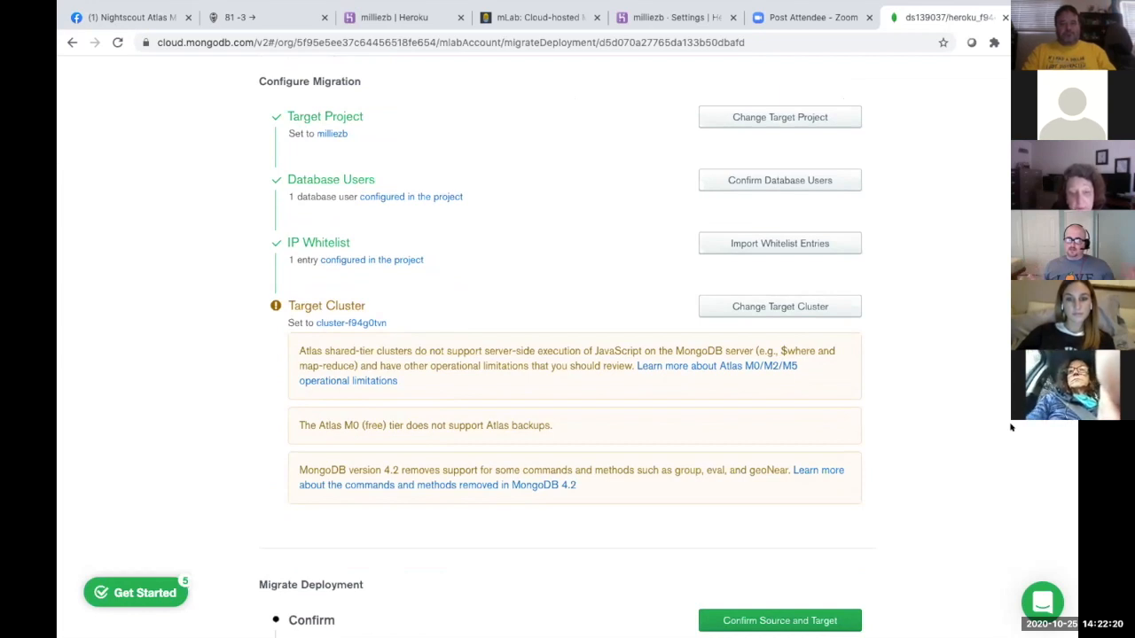
scroll(1011, 428, down, 3)
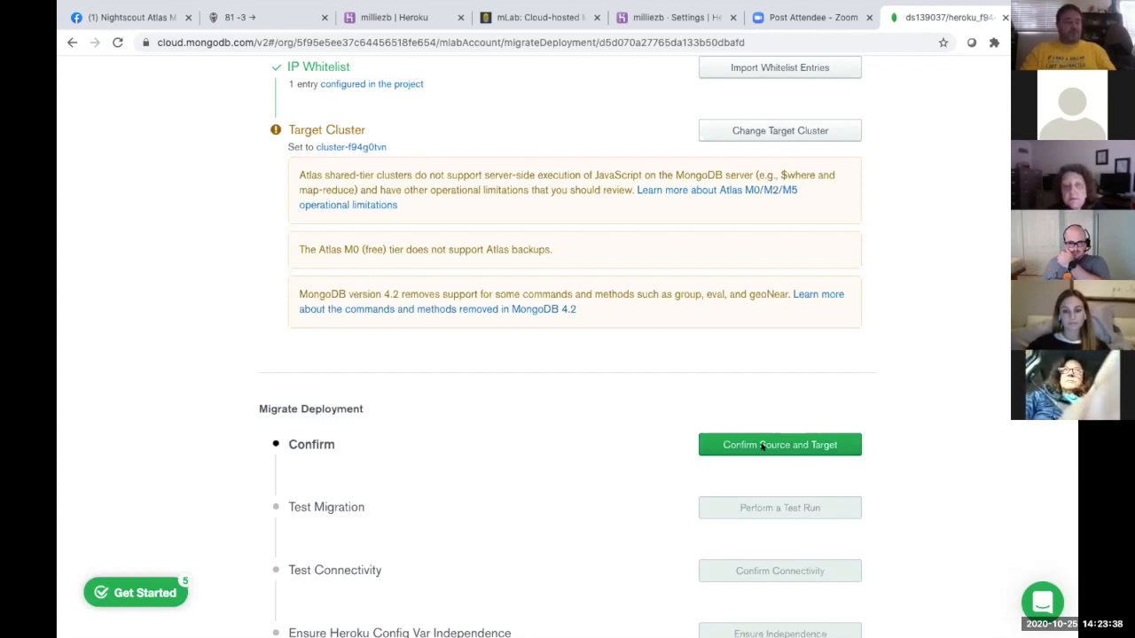
click(760, 445)
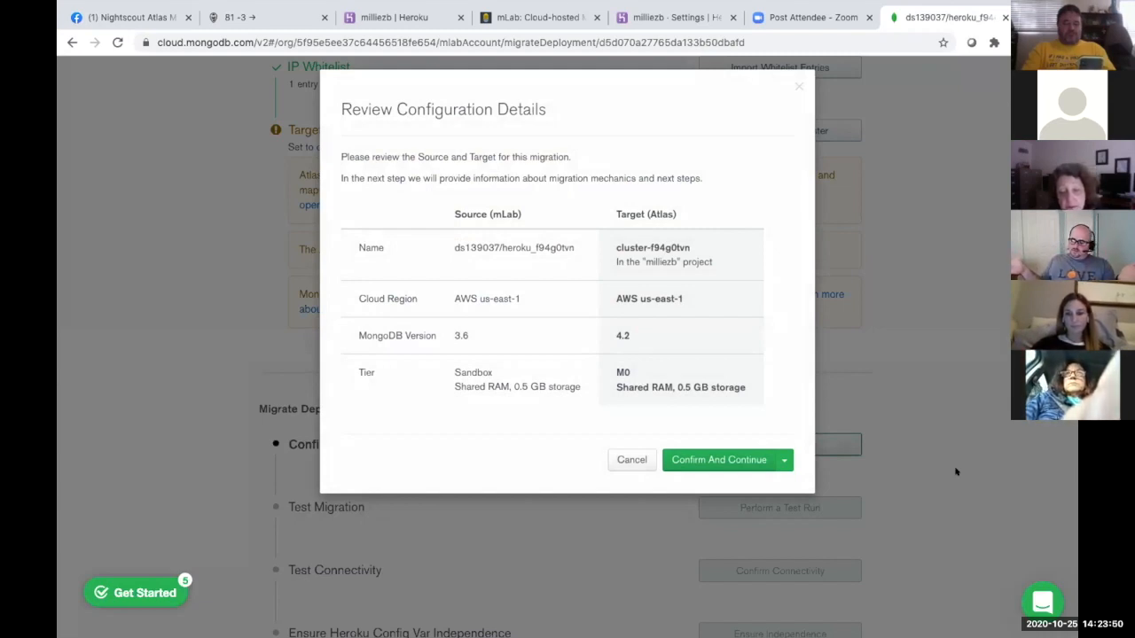
click(721, 455)
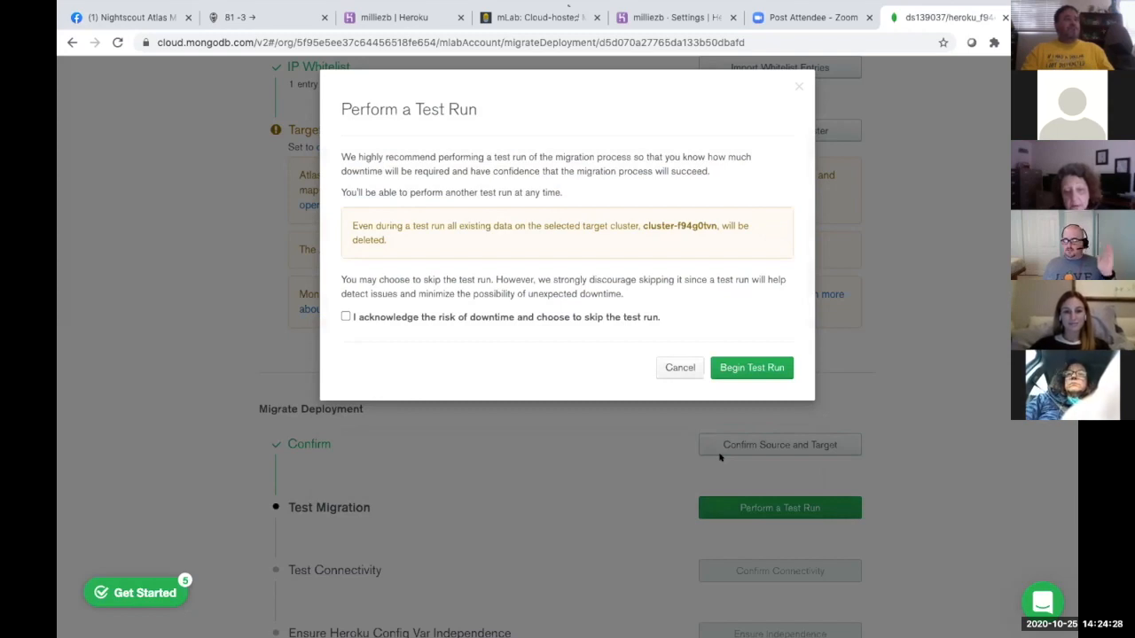
Step: Begin a test run of the migration and follow its progress in the Migrate Deployment checklist
click(745, 371)
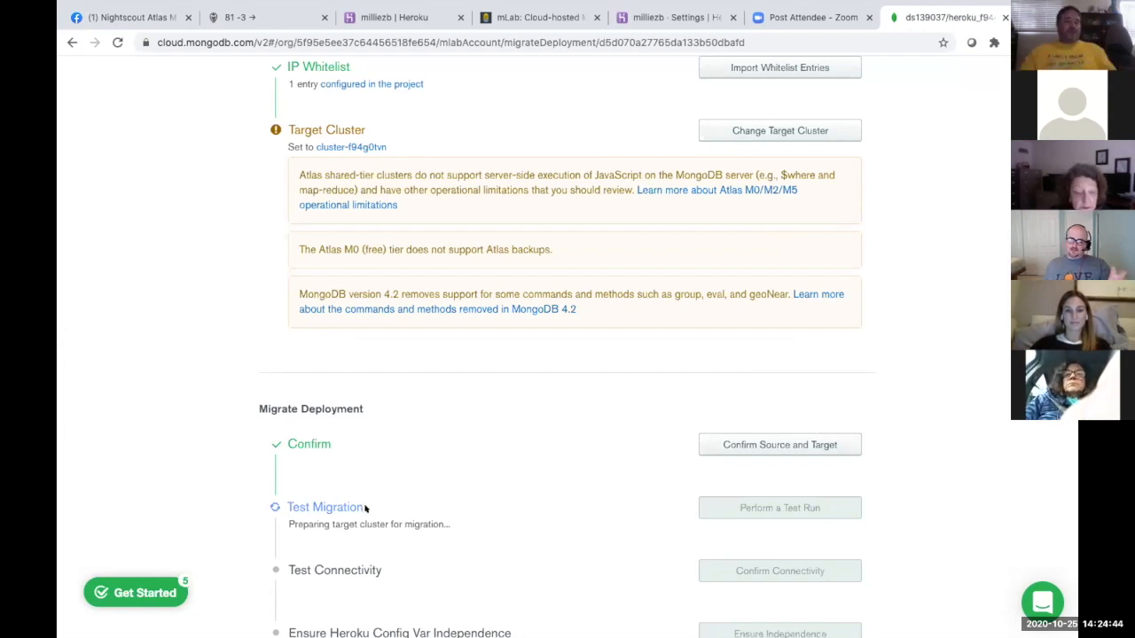
scroll(365, 508, down, 1)
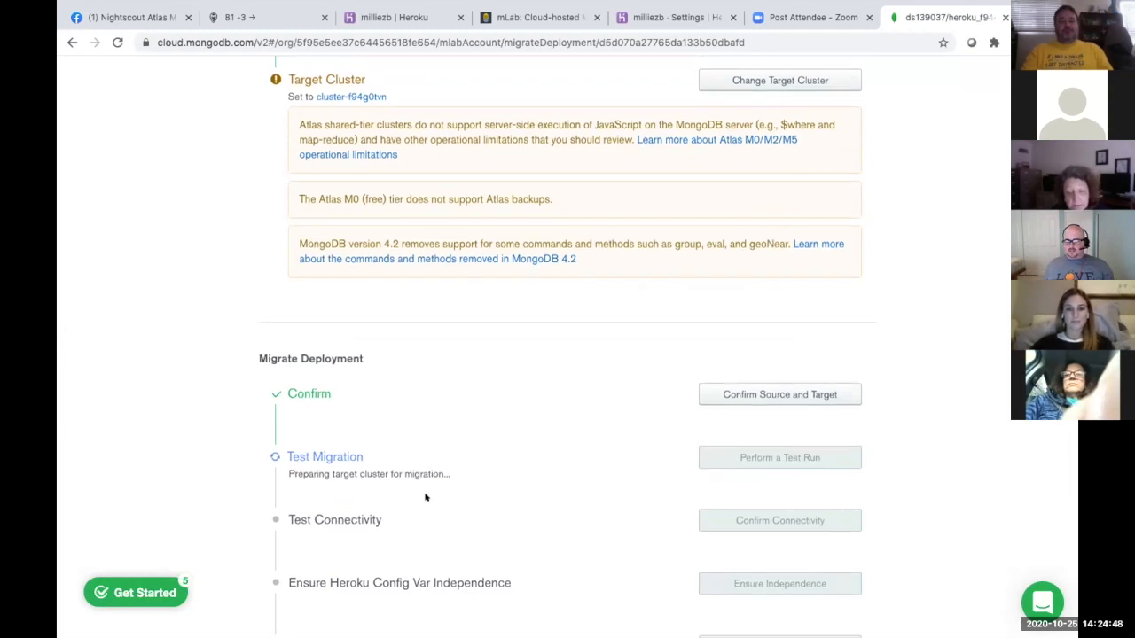
scroll(425, 497, down, 3)
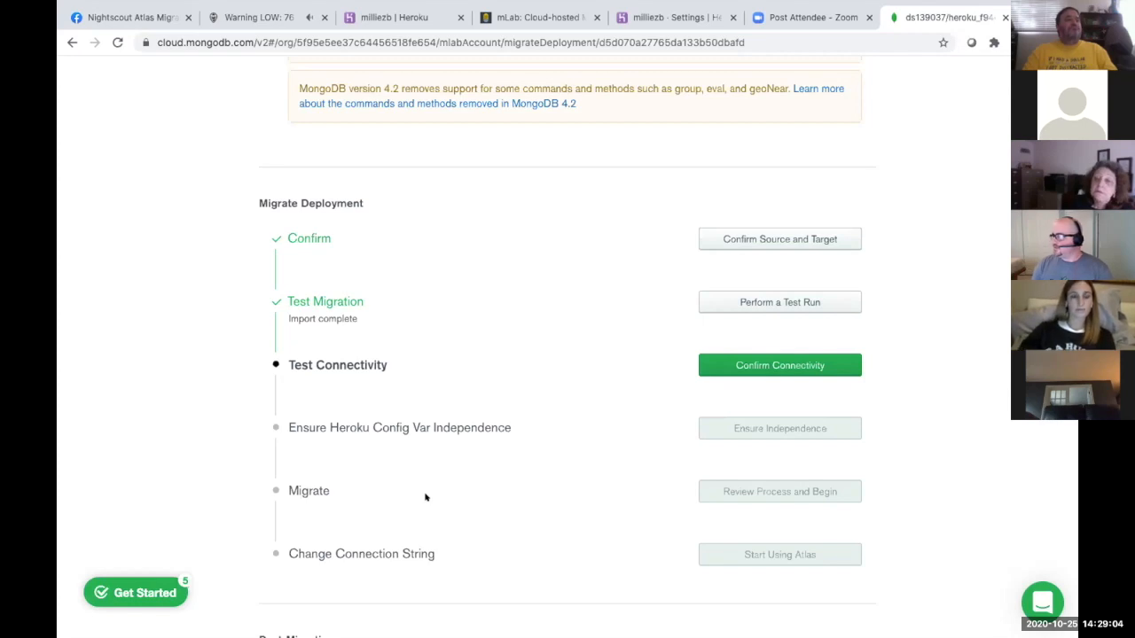
Step: Silence the low warning on the Nightscout site for 60 minutes and return to the Atlas migration checklist
click(263, 17)
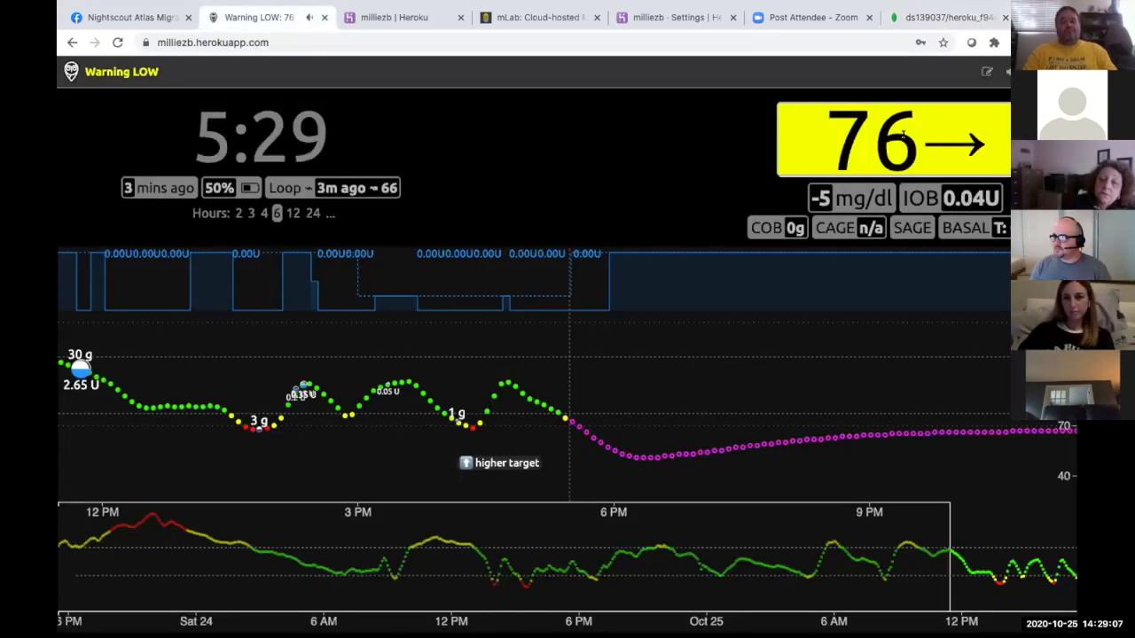
click(903, 135)
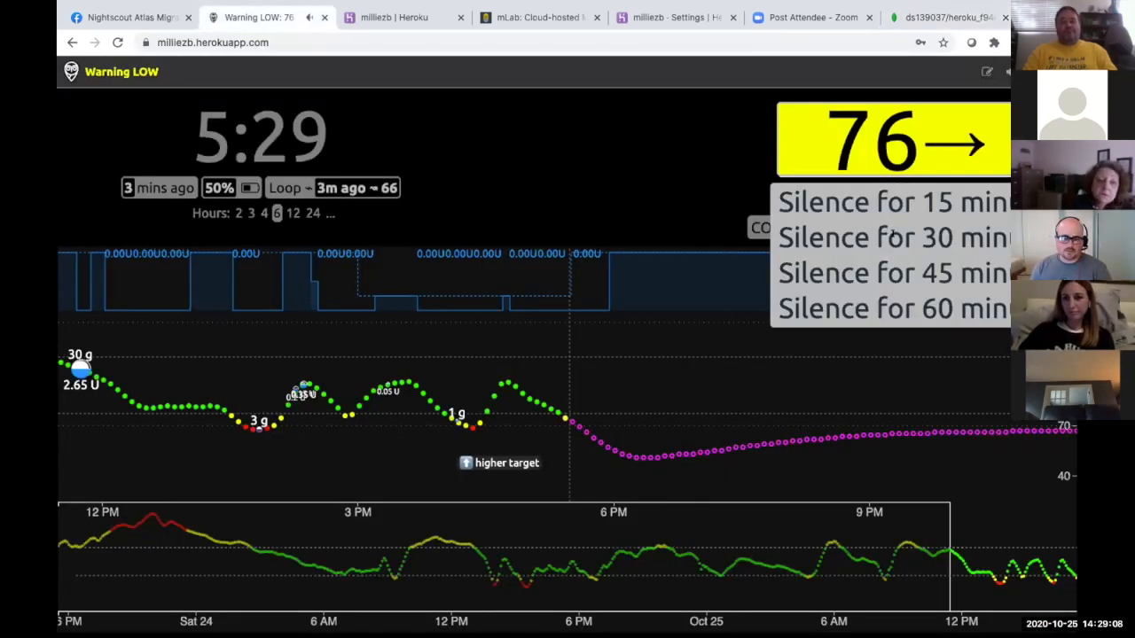
click(899, 302)
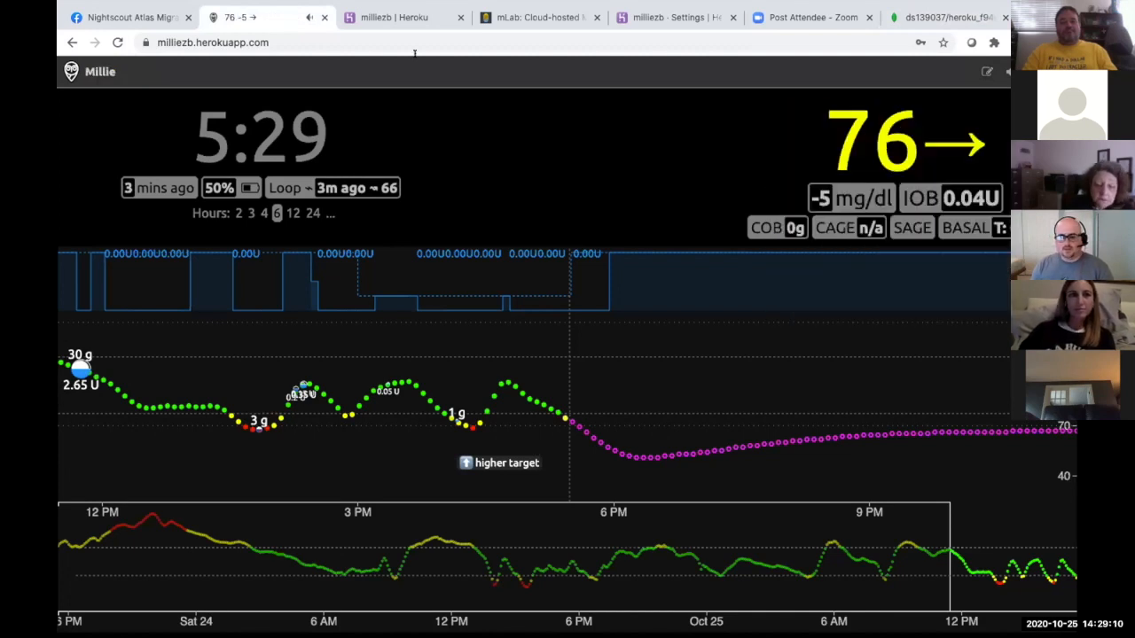
click(394, 24)
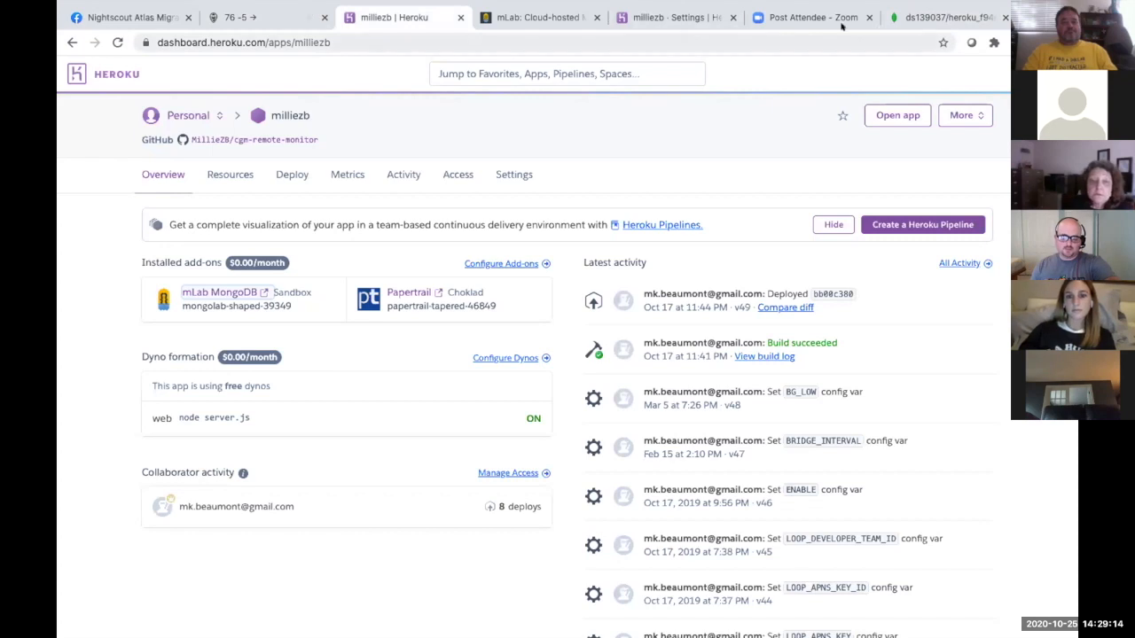
click(944, 18)
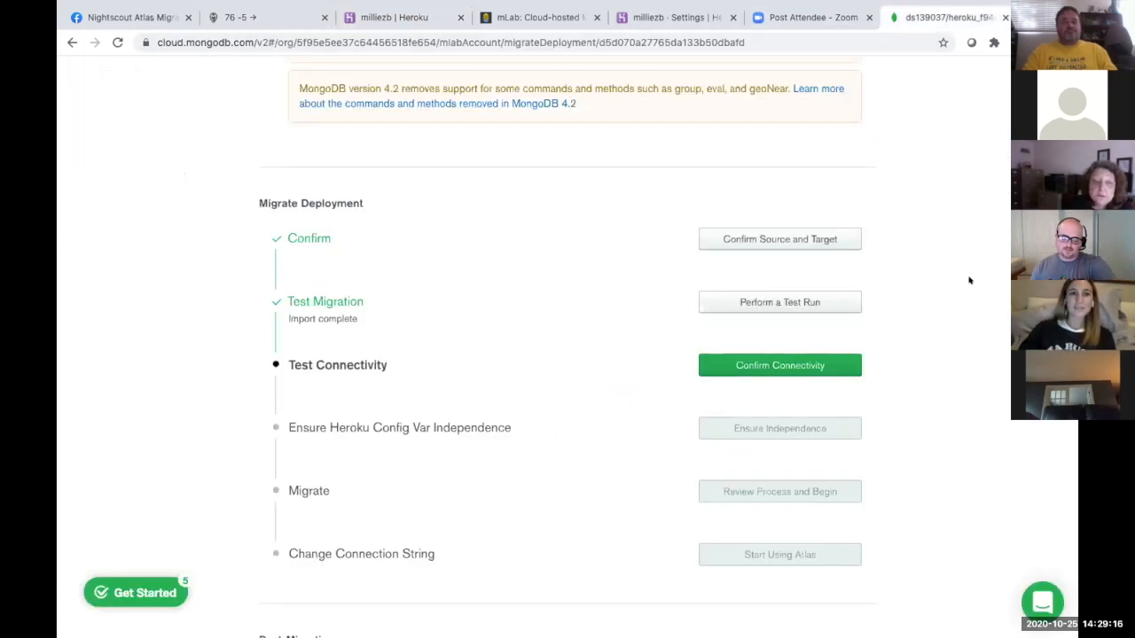
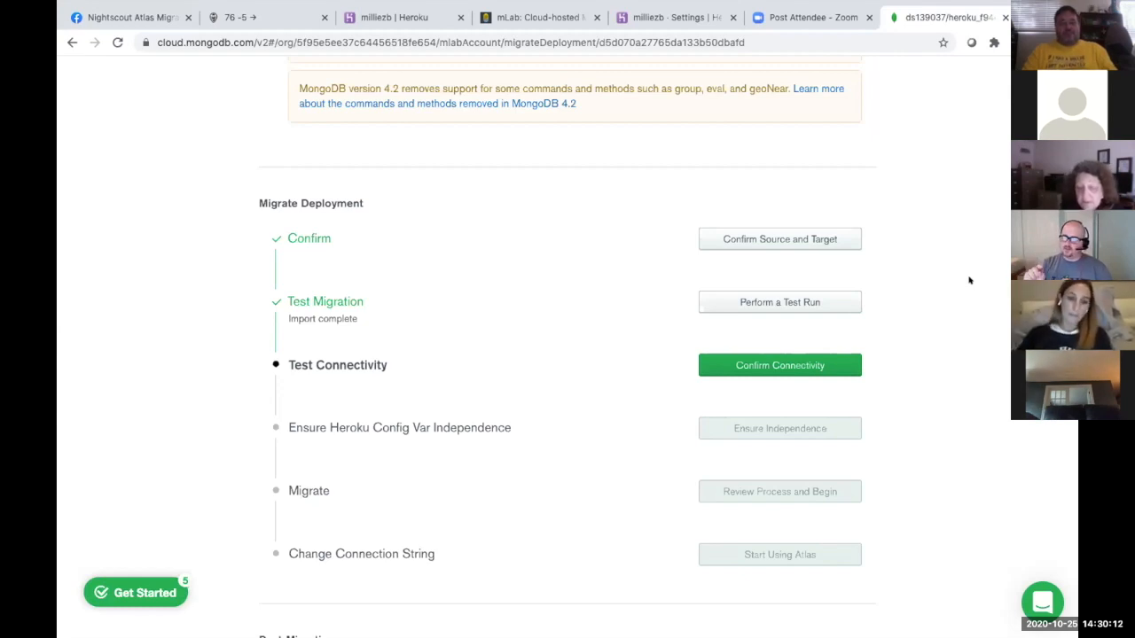
Step: Review the Test Connectivity instructions and copy the Atlas cluster's connection string
click(799, 366)
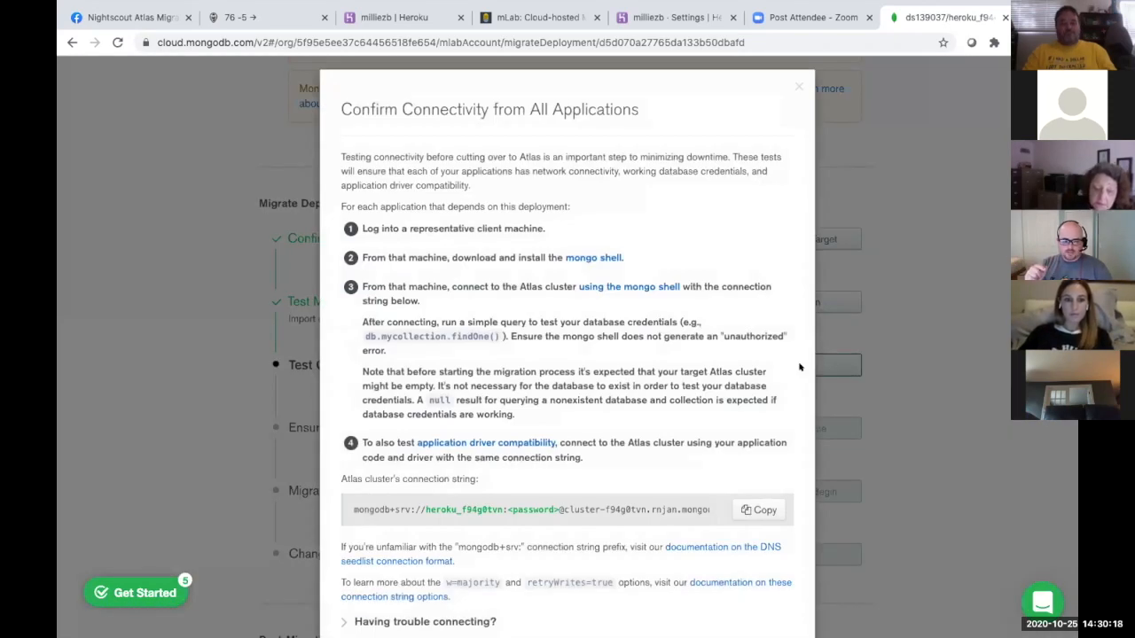
scroll(799, 366, down, 2)
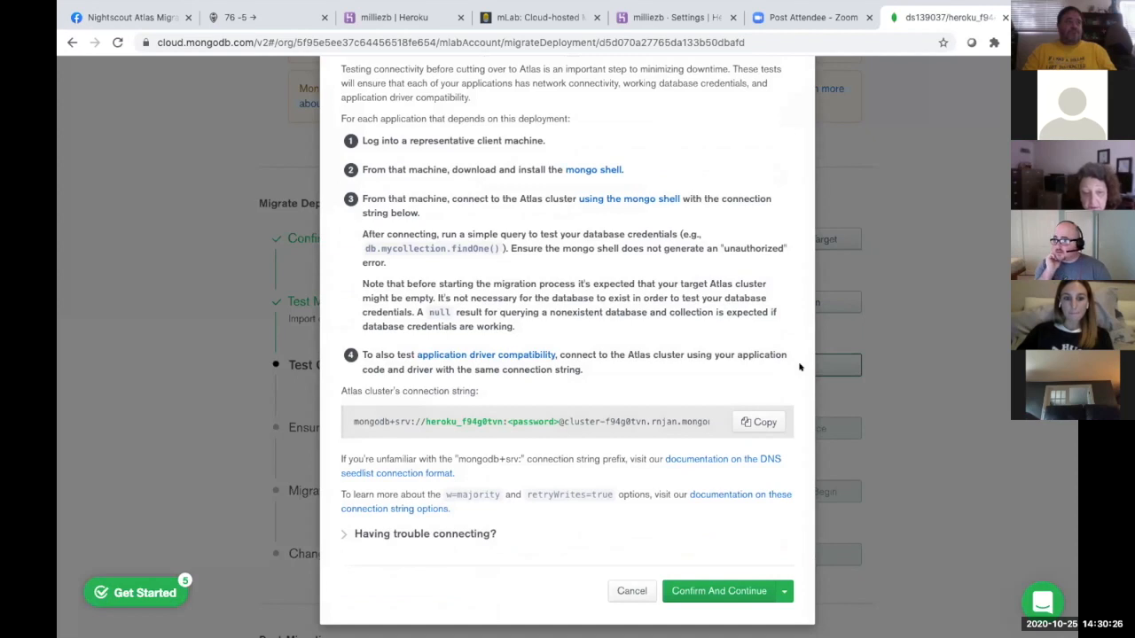
scroll(716, 347, down, 1)
scroll(715, 347, up, 1)
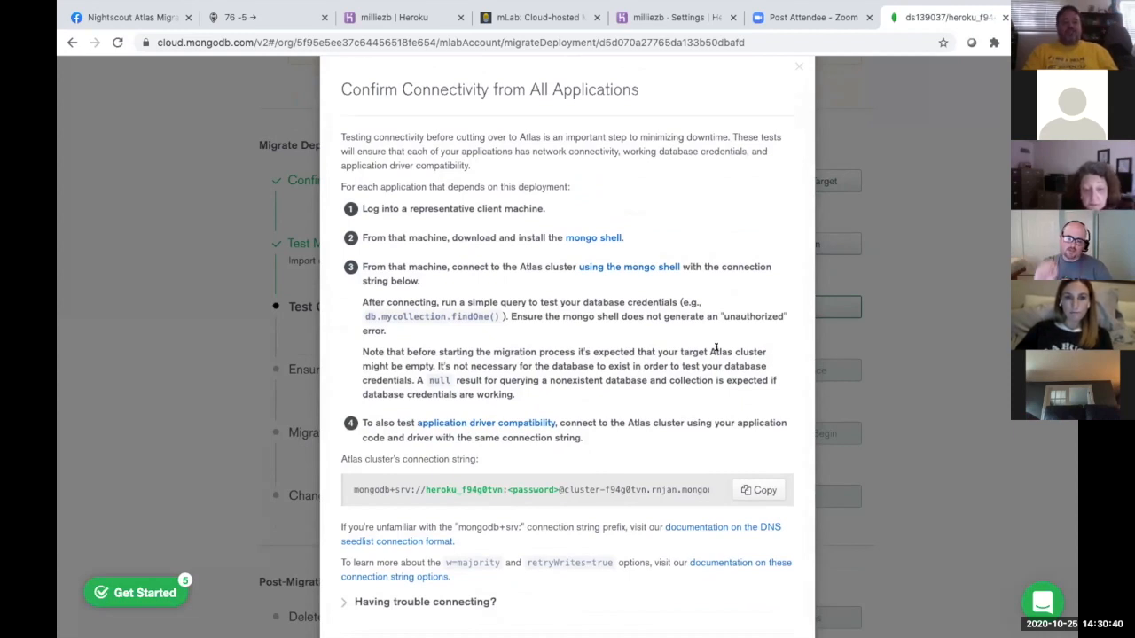
click(758, 491)
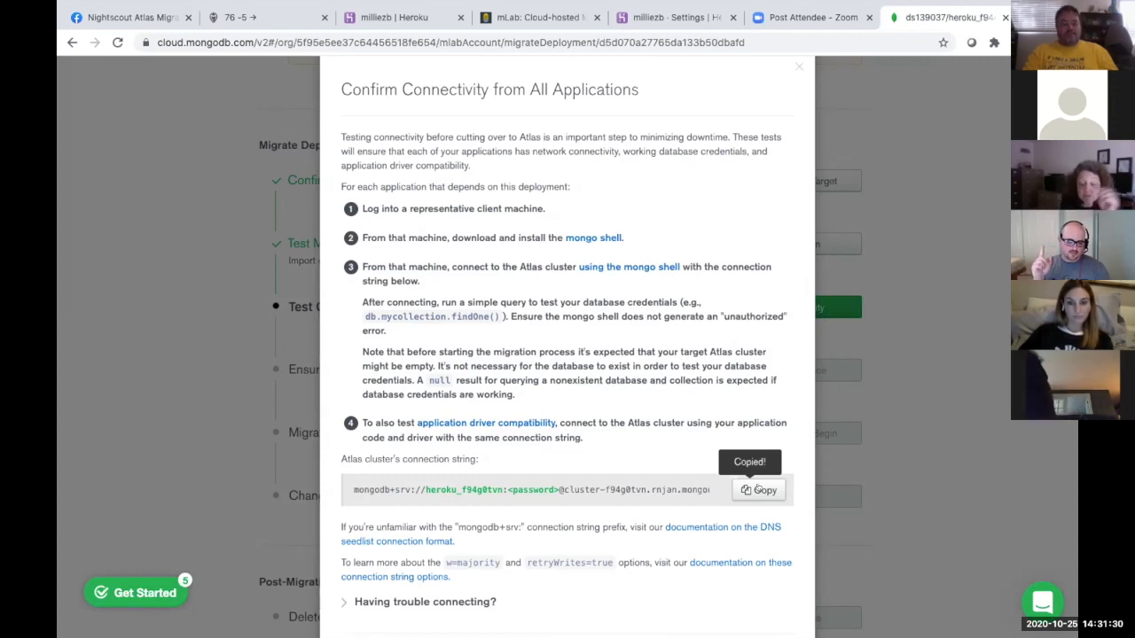
Step: Confirm connectivity from all applications and confirm independence from the Heroku add-on config var
scroll(759, 488, down, 2)
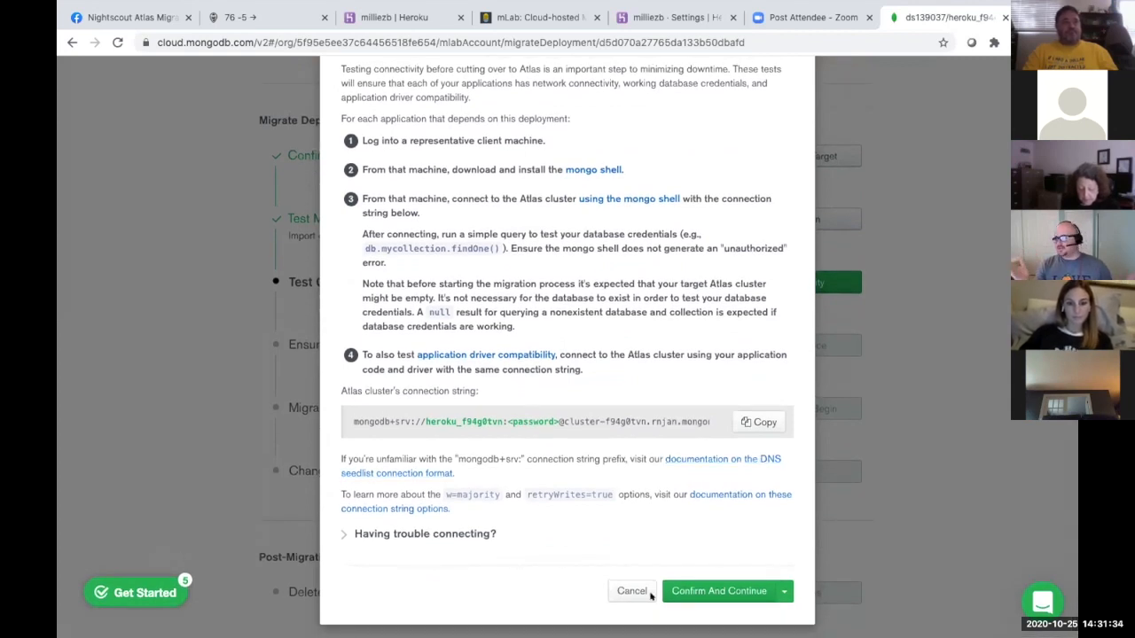
click(721, 589)
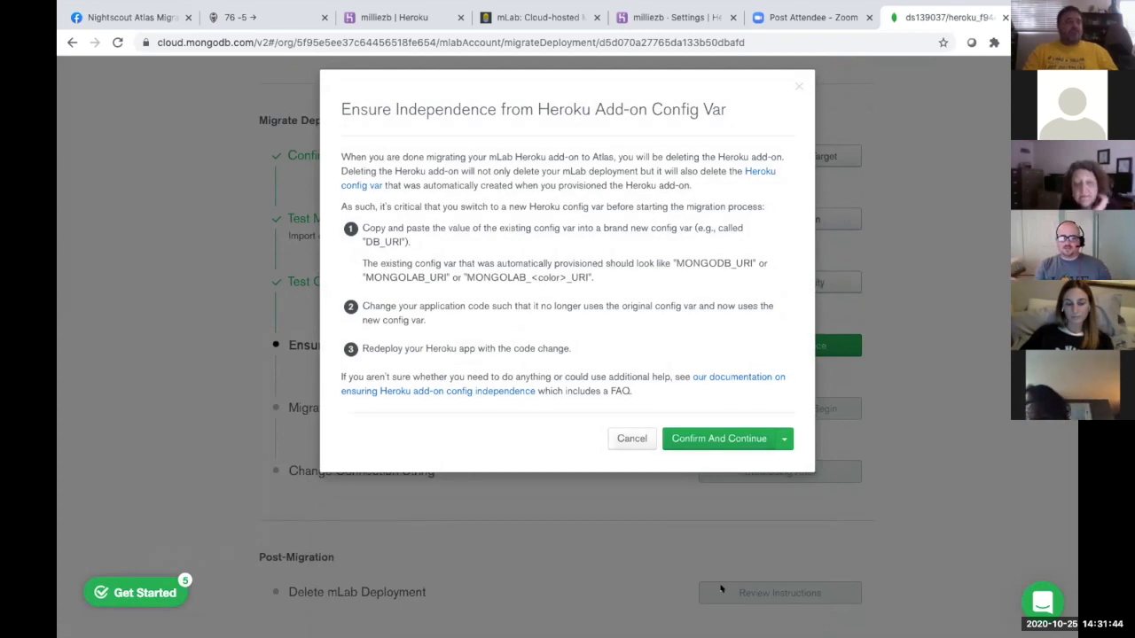
click(715, 439)
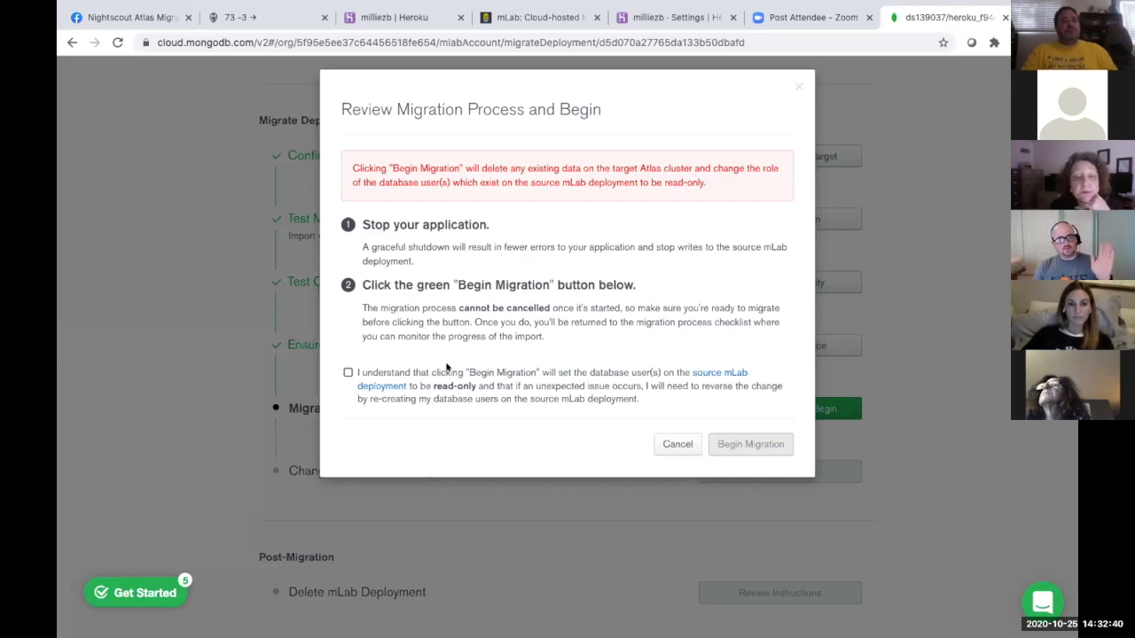
Step: Switch to the Heroku dashboard and enable maintenance mode in the milliezb app's settings
click(394, 18)
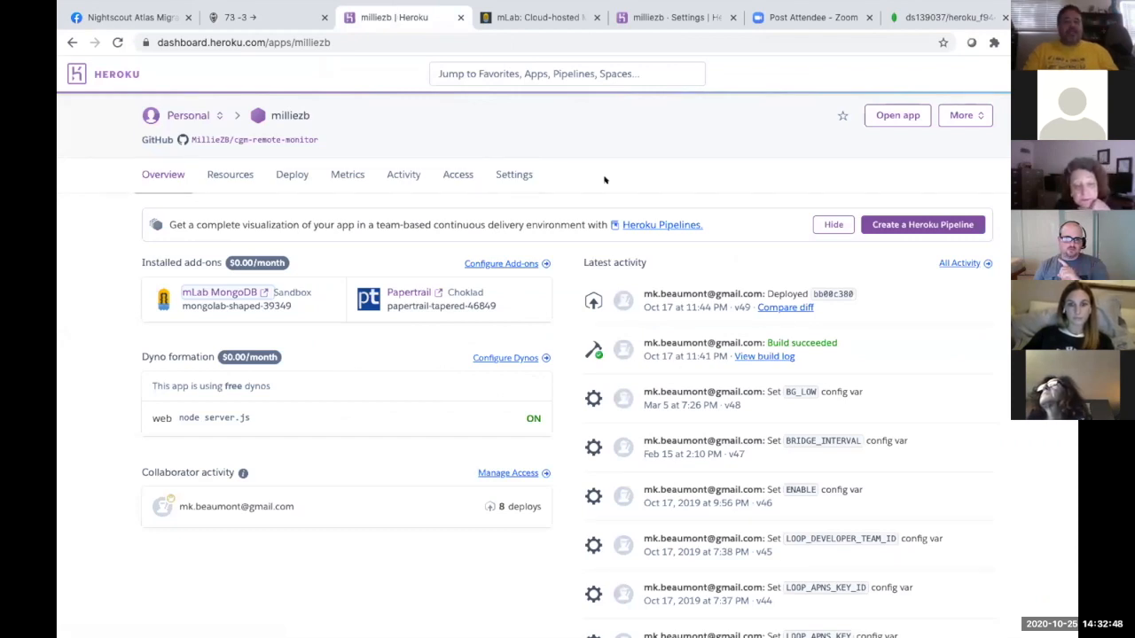
click(508, 174)
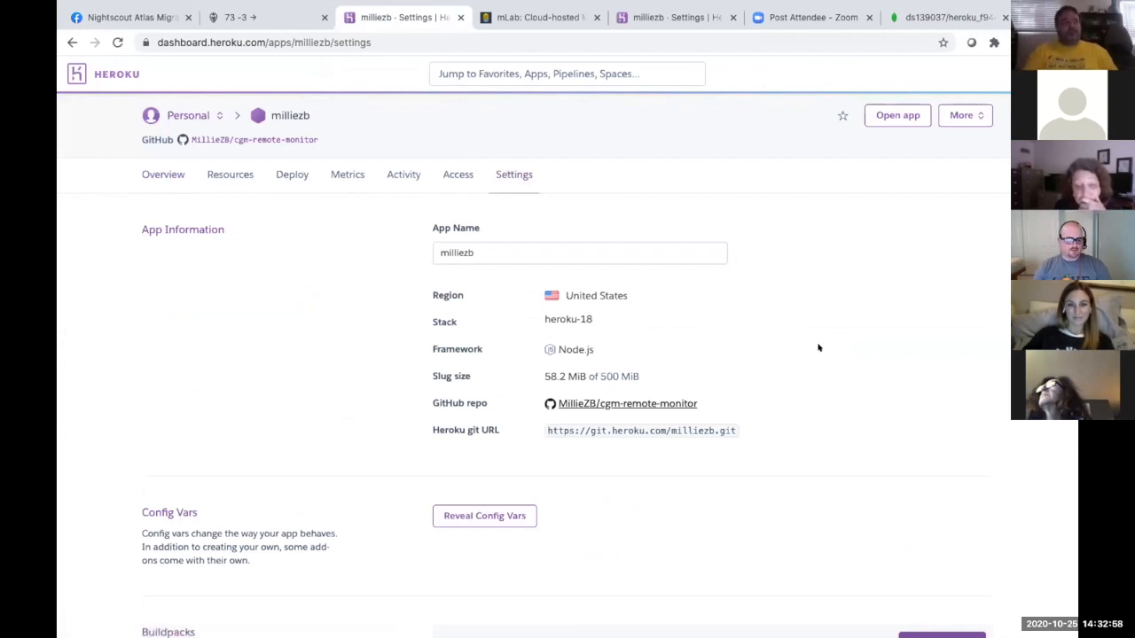
scroll(818, 348, down, 1)
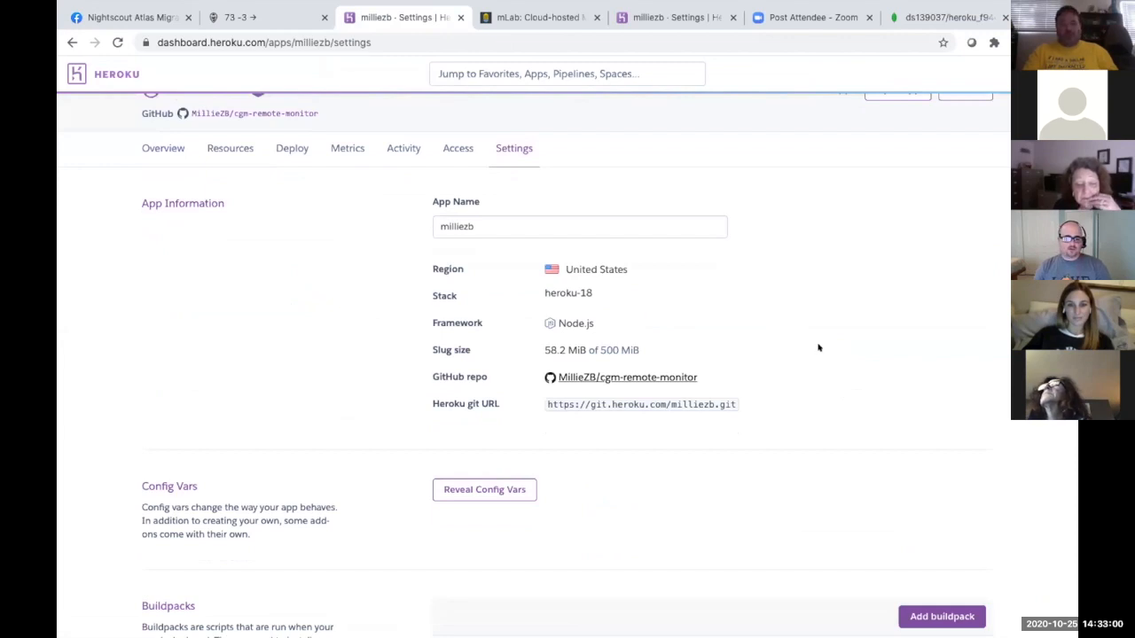
scroll(818, 348, down, 4)
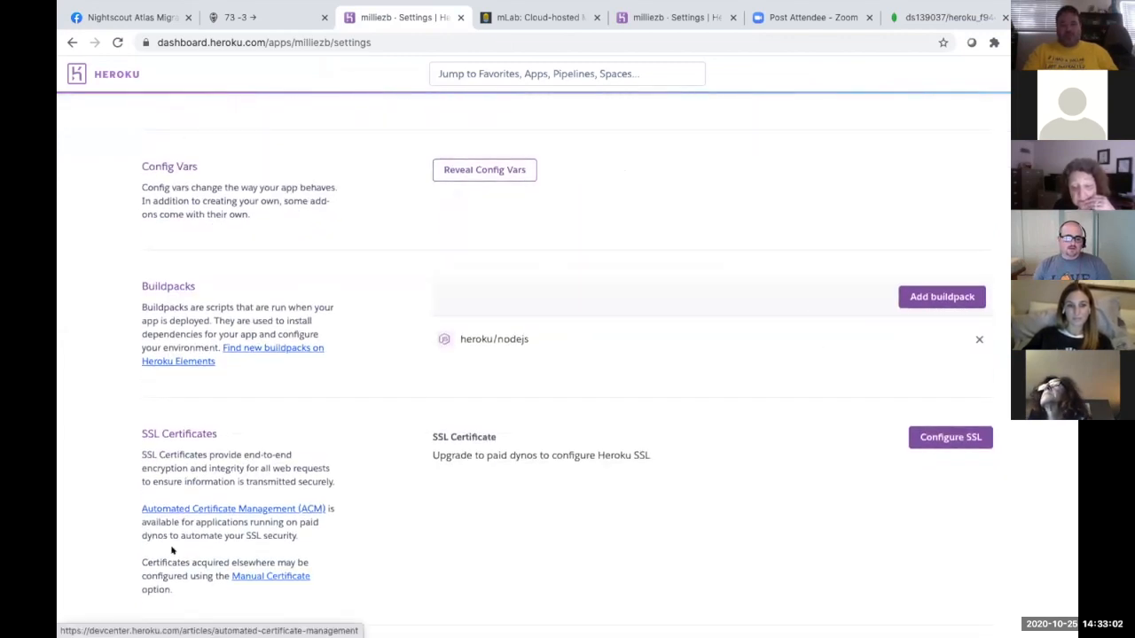
scroll(470, 580, down, 8)
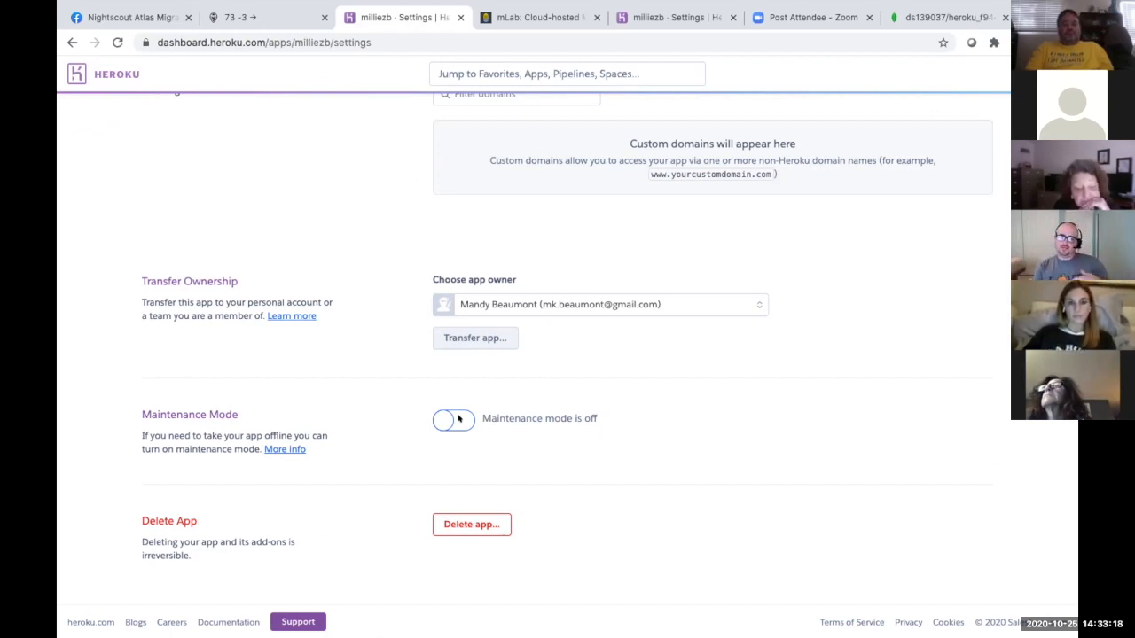
scroll(459, 417, up, 12)
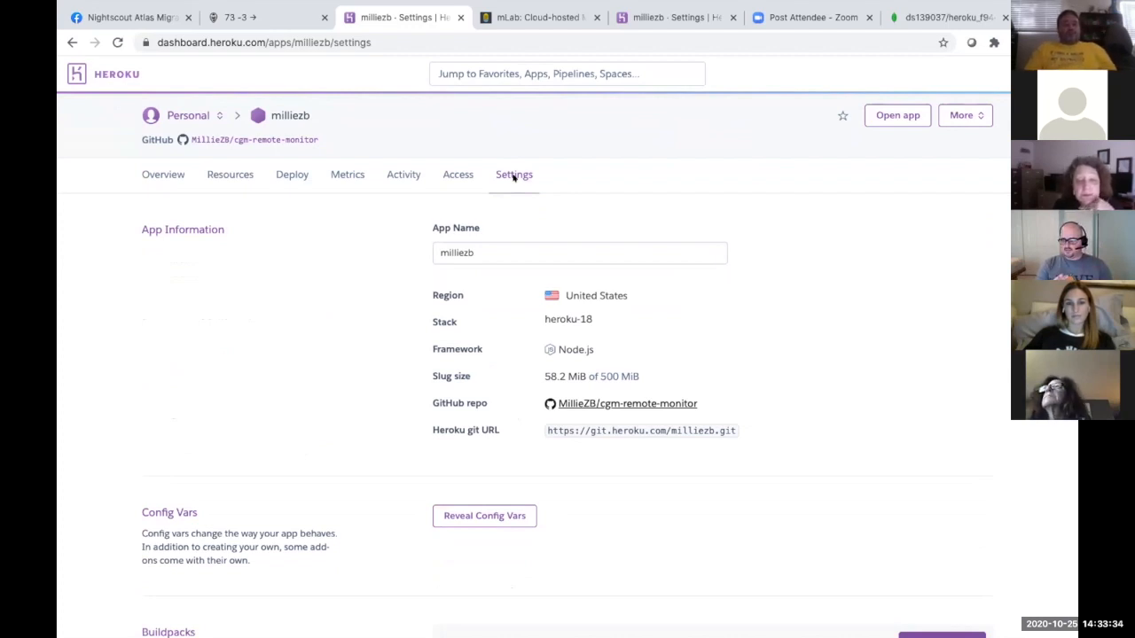
scroll(512, 178, down, 15)
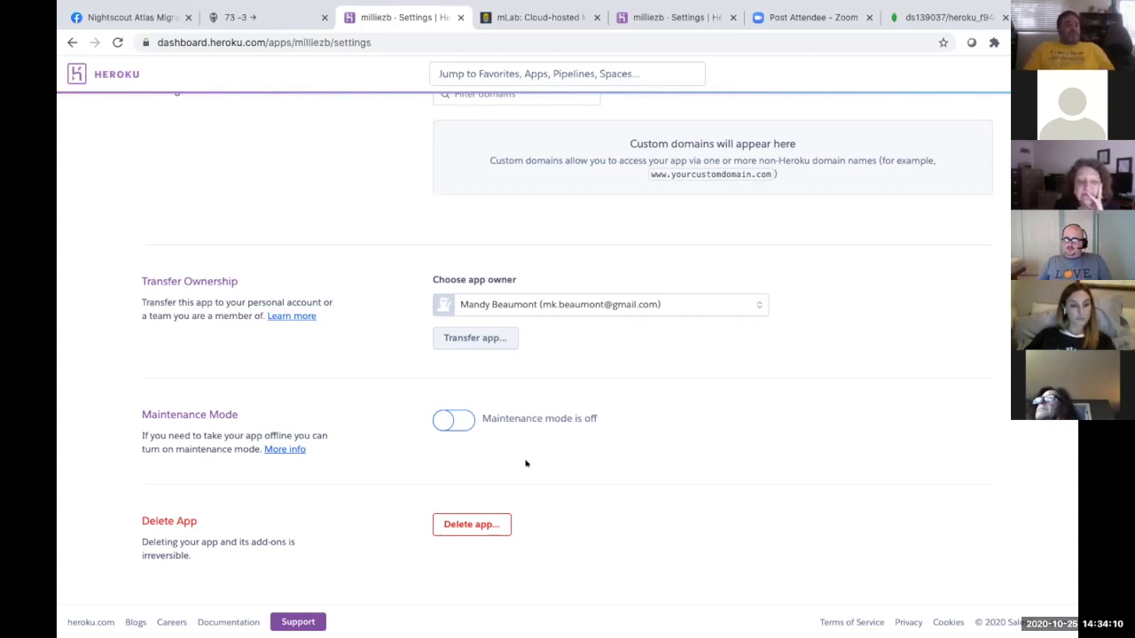
click(454, 421)
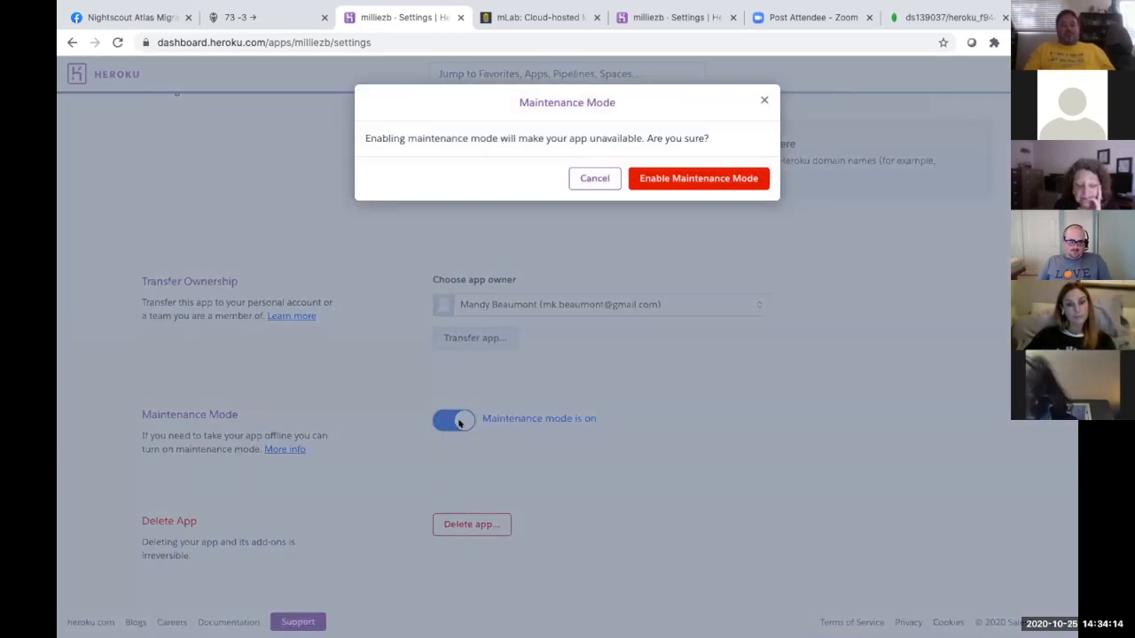
click(710, 177)
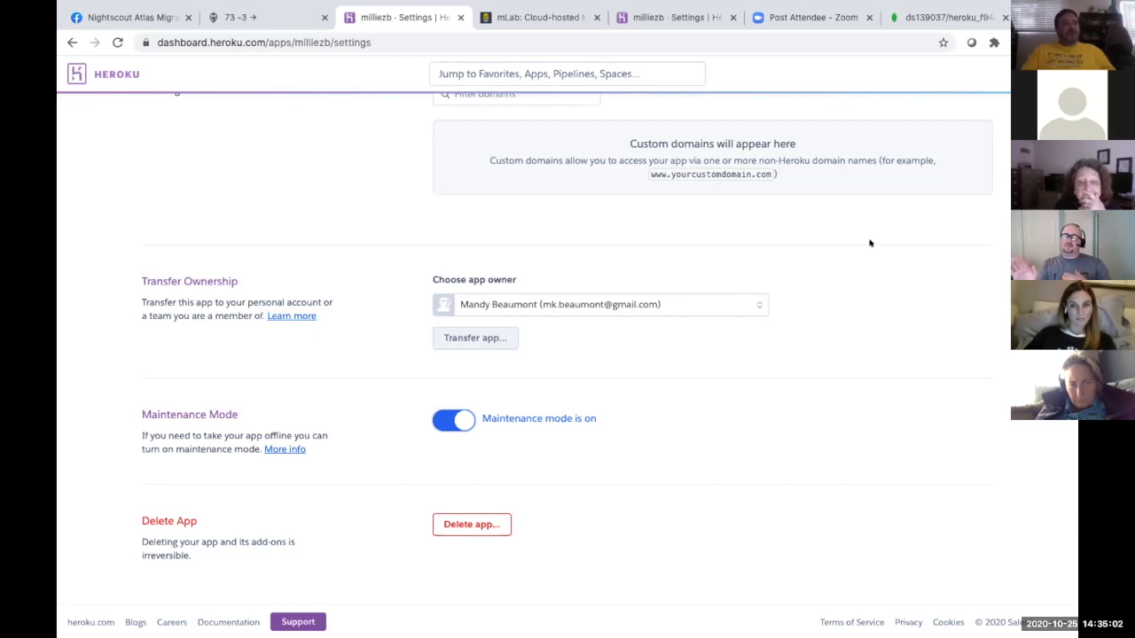
Step: Return to Atlas, acknowledge that the source mLab database users become read-only, and begin the migration
click(932, 10)
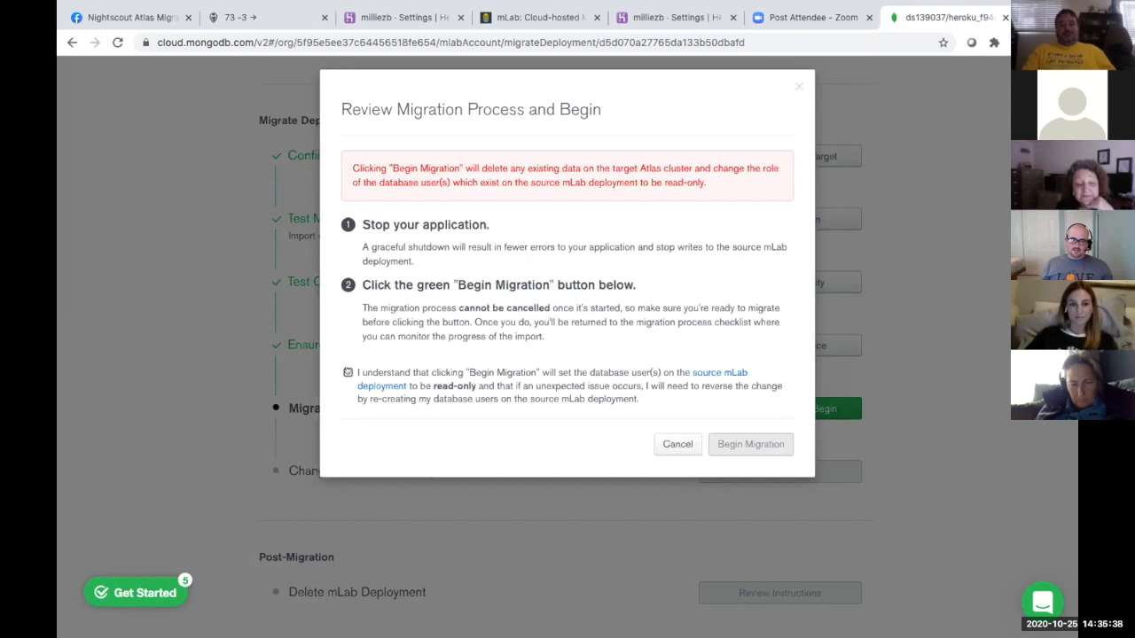
click(348, 372)
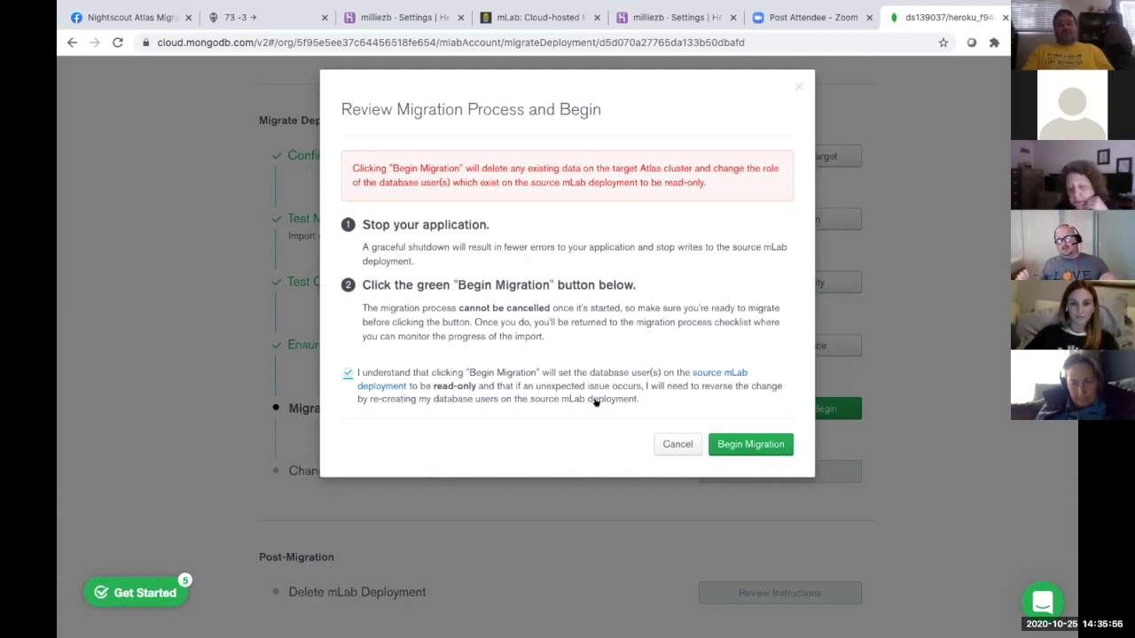
click(744, 439)
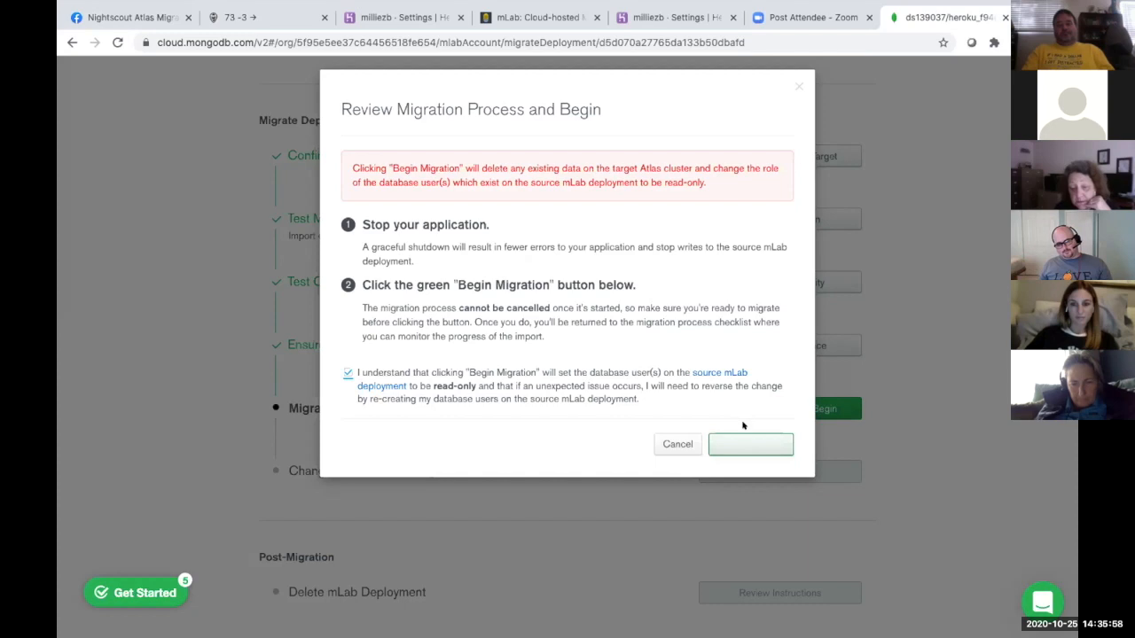
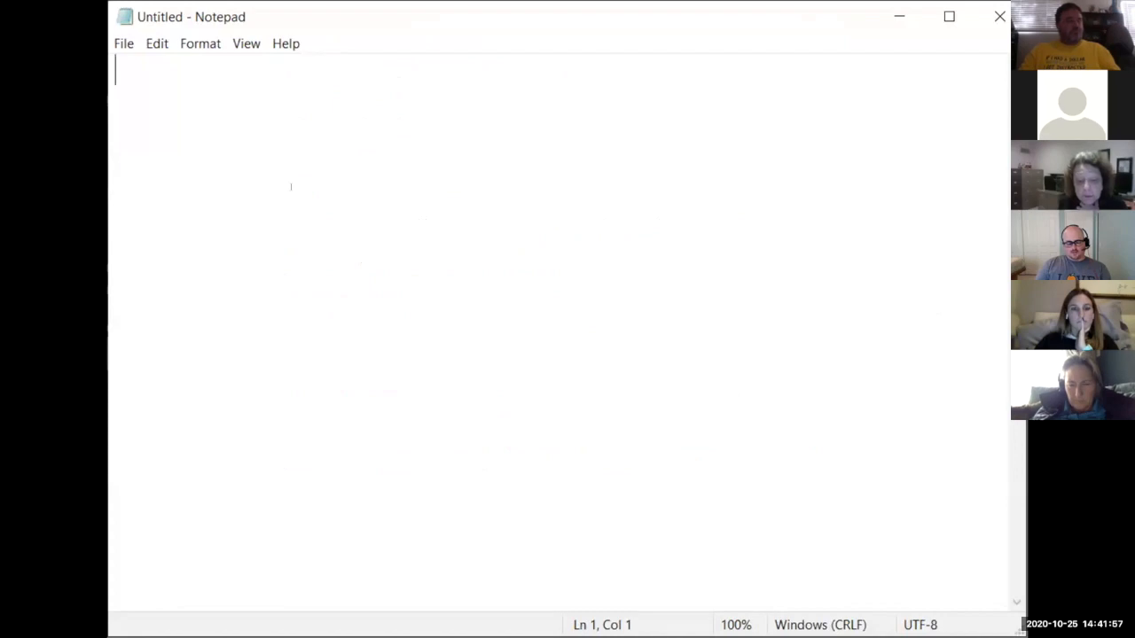
Step: Paste the copied Atlas connection string into a blank Notepad document and widen the window to fit it
key(ctrl+v)
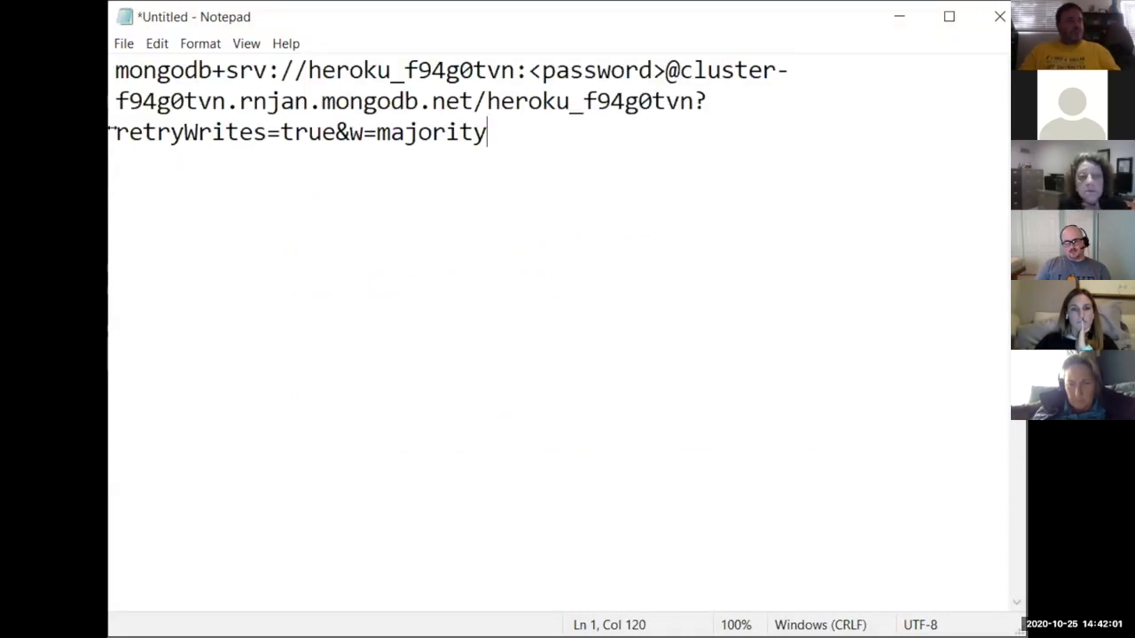
drag(112, 129, 3, 170)
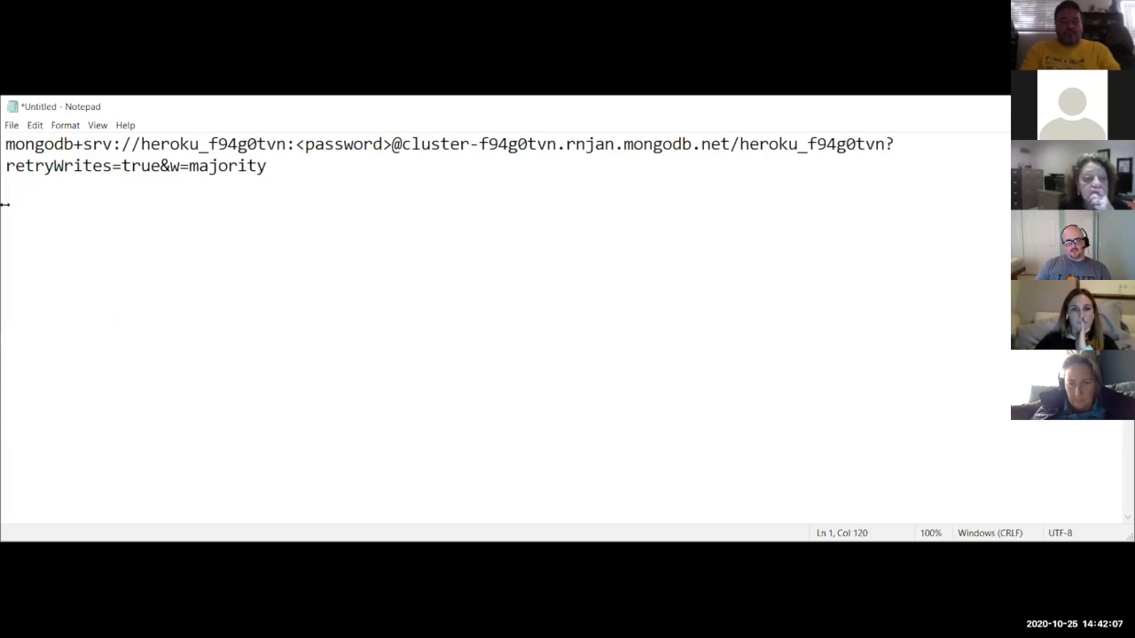
drag(4, 205, 0, 205)
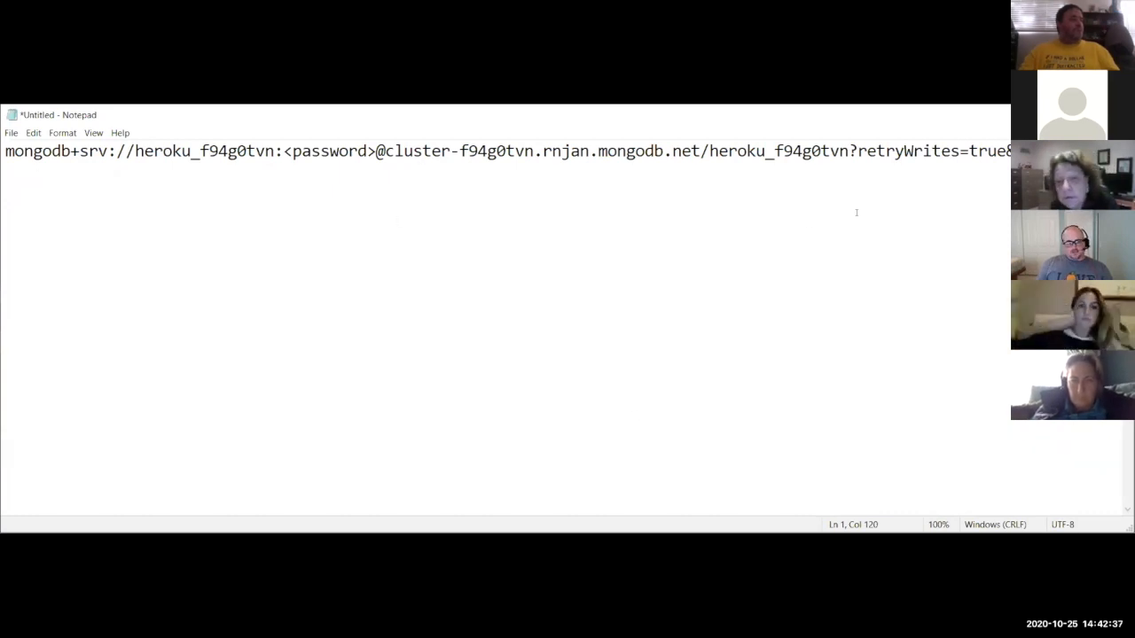
Step: Copy and clear the connection string in Notepad, and paste it back into the empty document
key(ctrl+a)
key(super+c)
key(BackSpace)
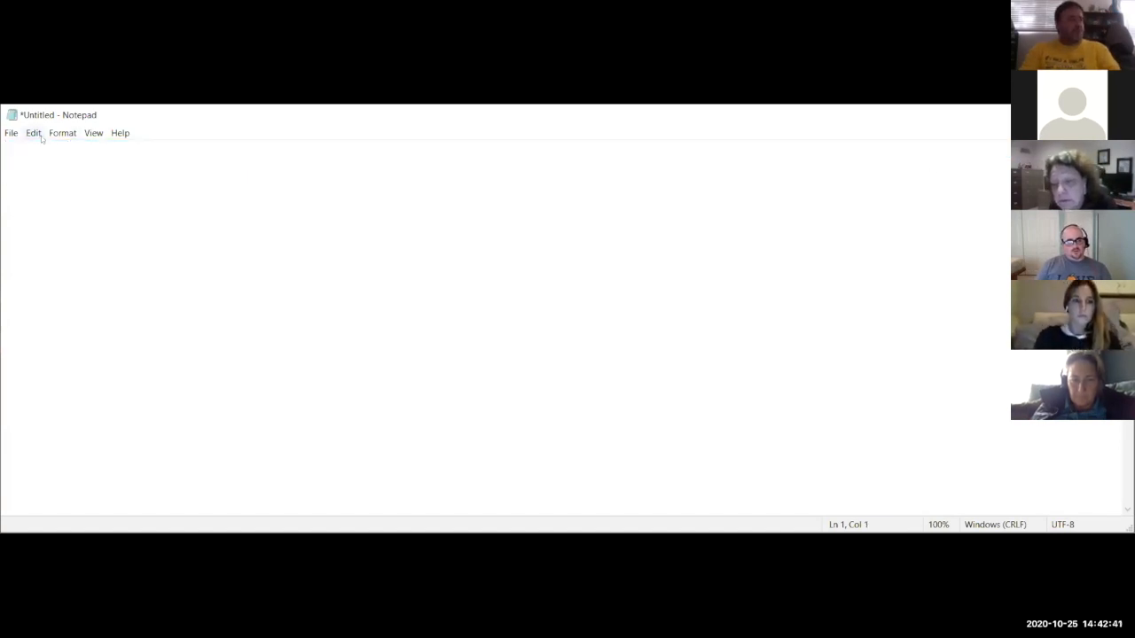
click(32, 133)
mouse_move(49, 135)
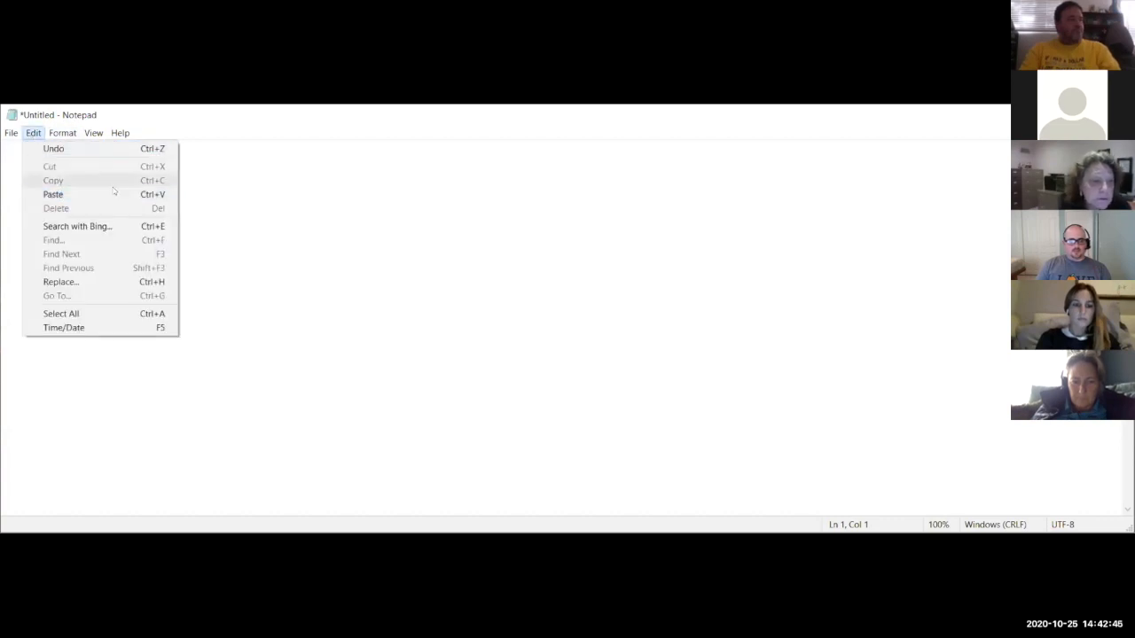
click(190, 173)
right_click(28, 155)
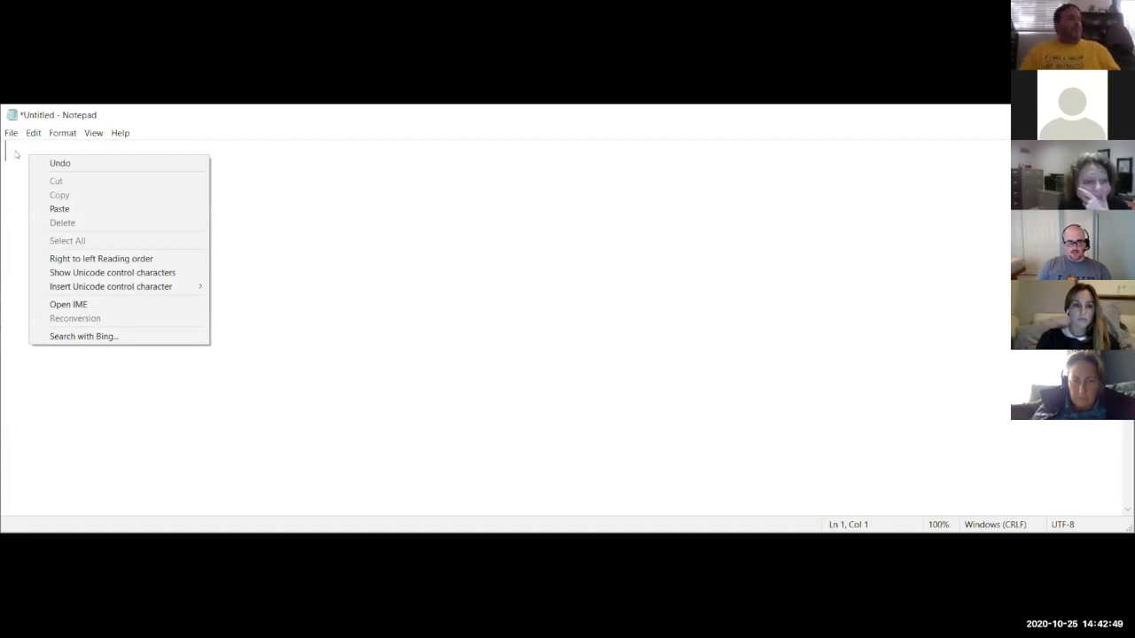
click(77, 209)
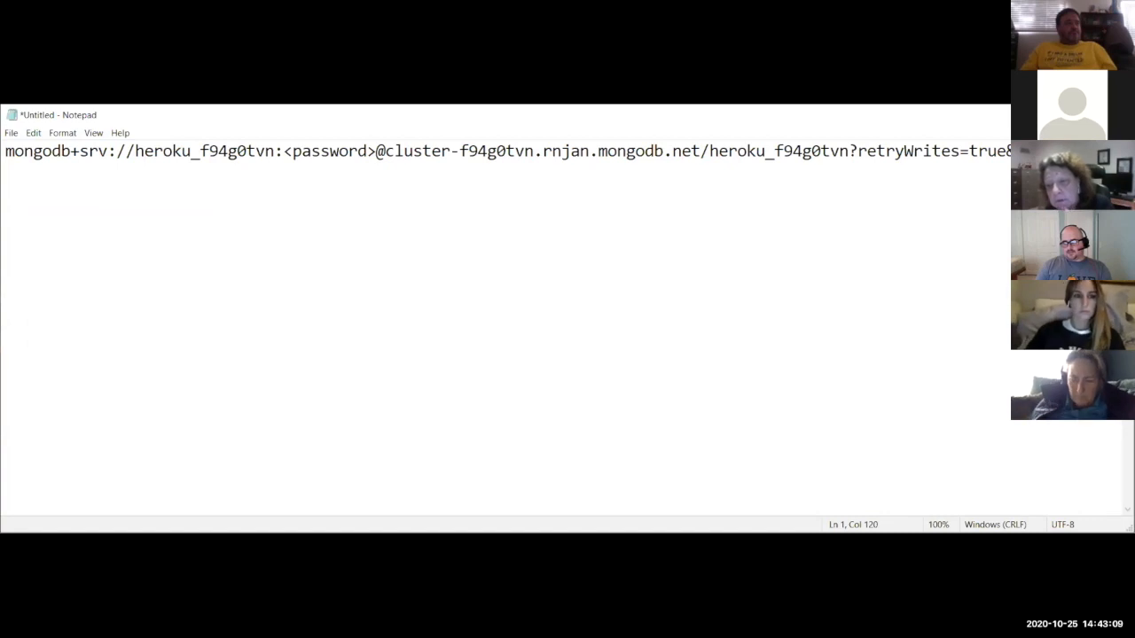
click(1053, 153)
drag(967, 163, 1016, 152)
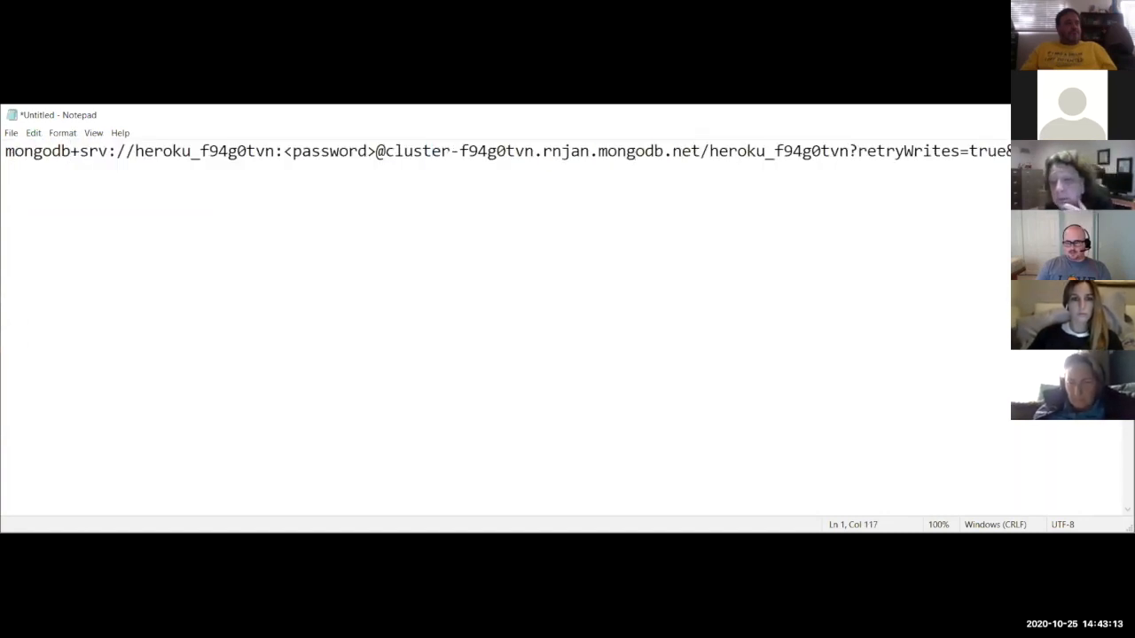
key(Right)
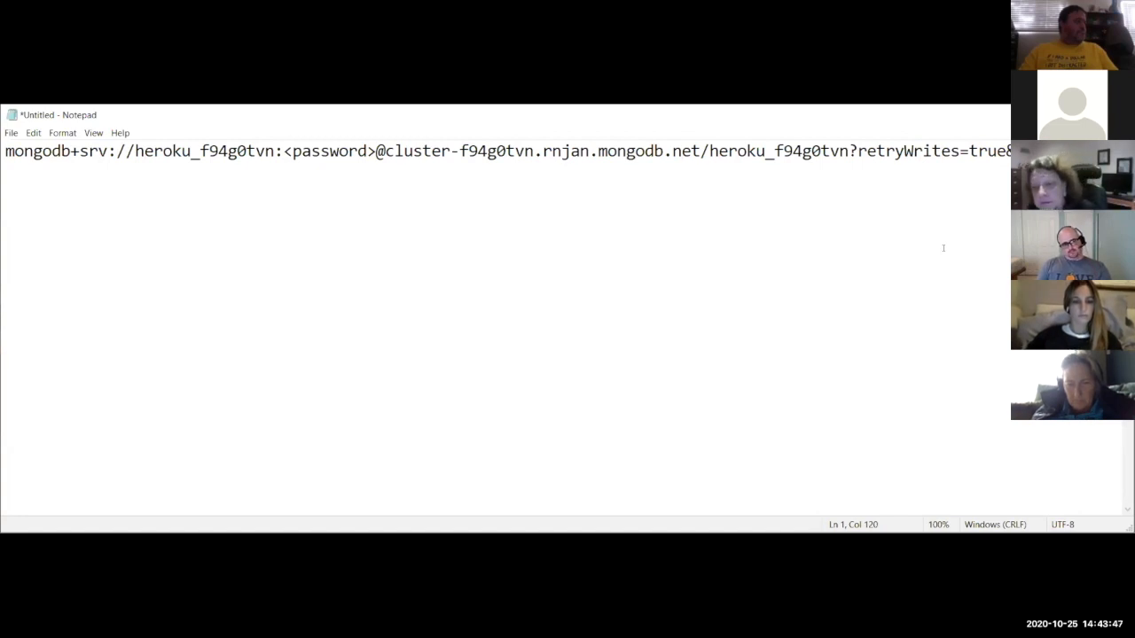
Step: Add blank lines below the connection string in Notepad, and switch to the browser's Atlas migration and Heroku settings pages
key(Return)
key(Return)
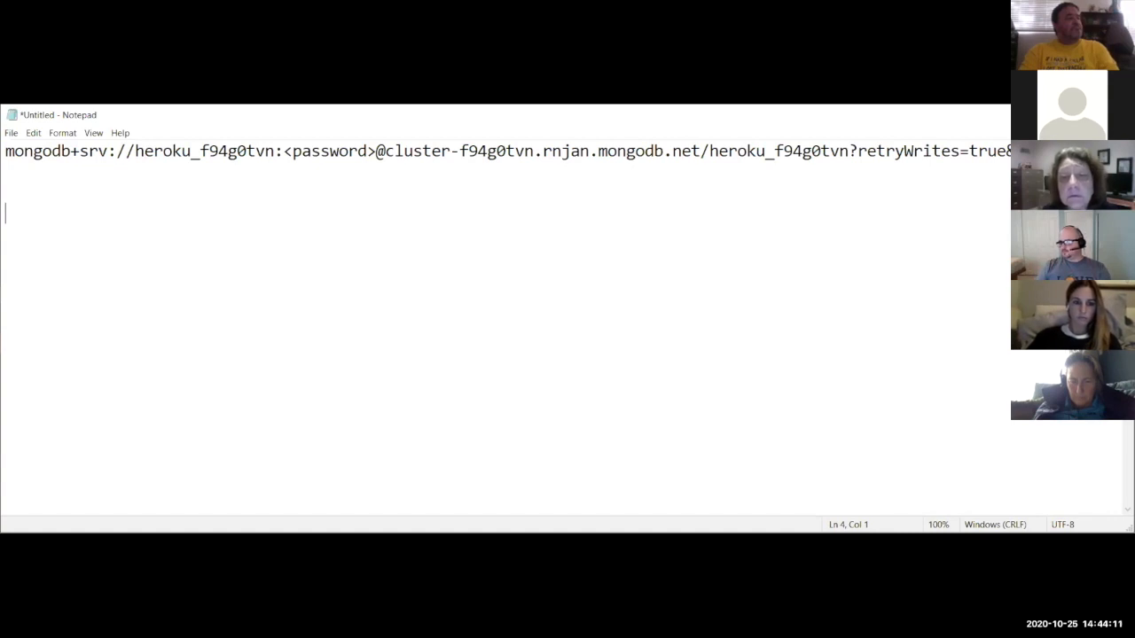
key(alt+Tab)
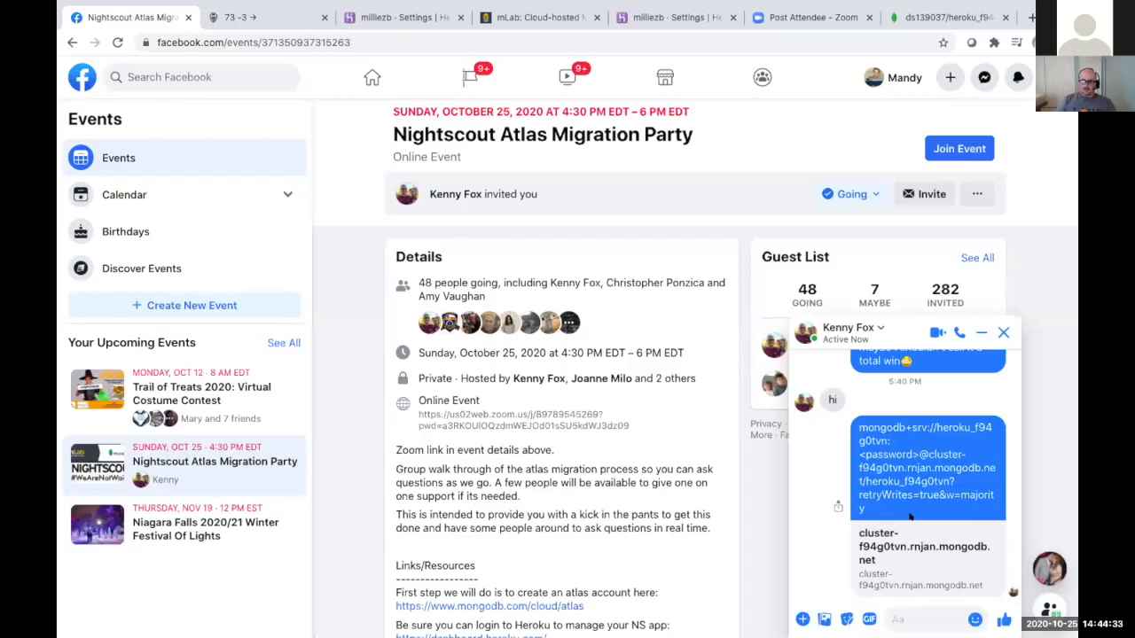
click(944, 17)
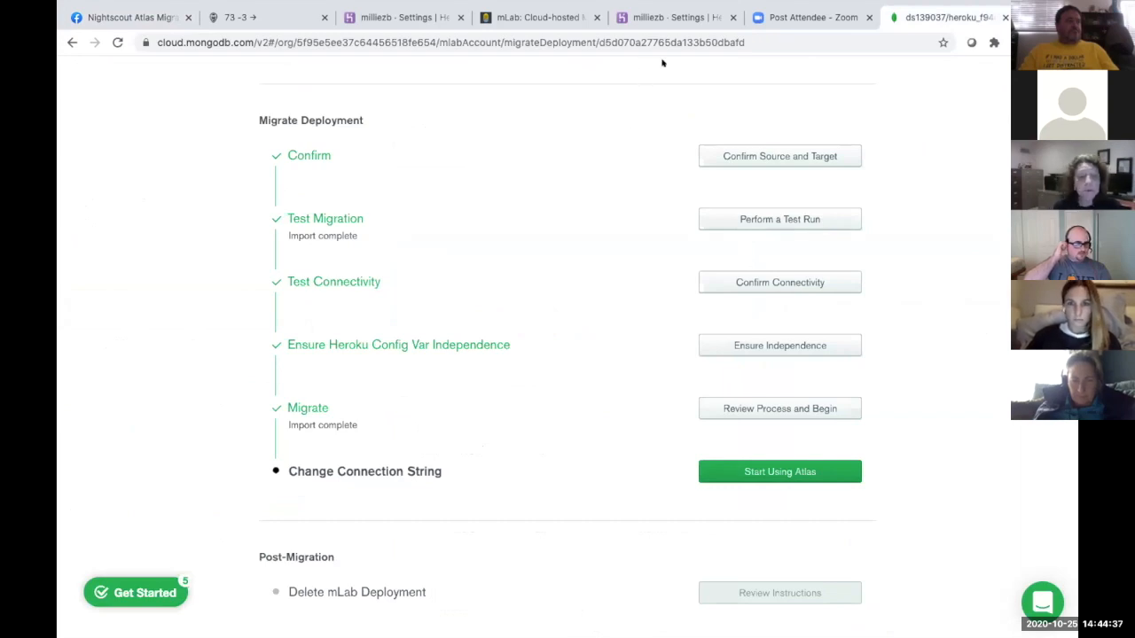
click(391, 16)
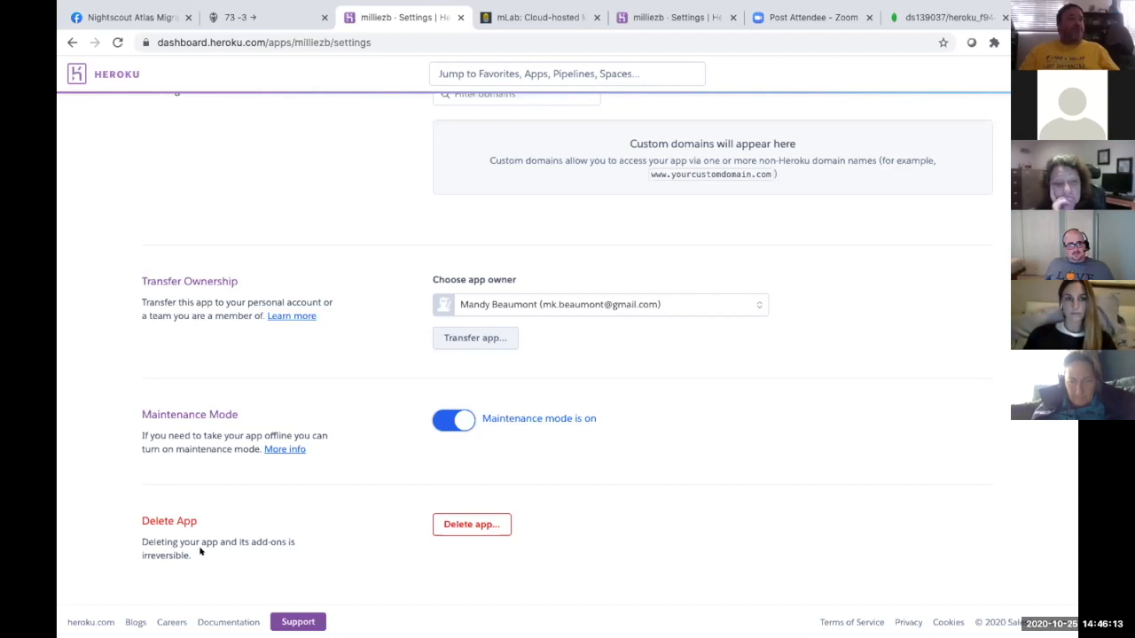
Step: Launch TextEdit from the Applications folder in Finder and create a new blank document
click(10, 473)
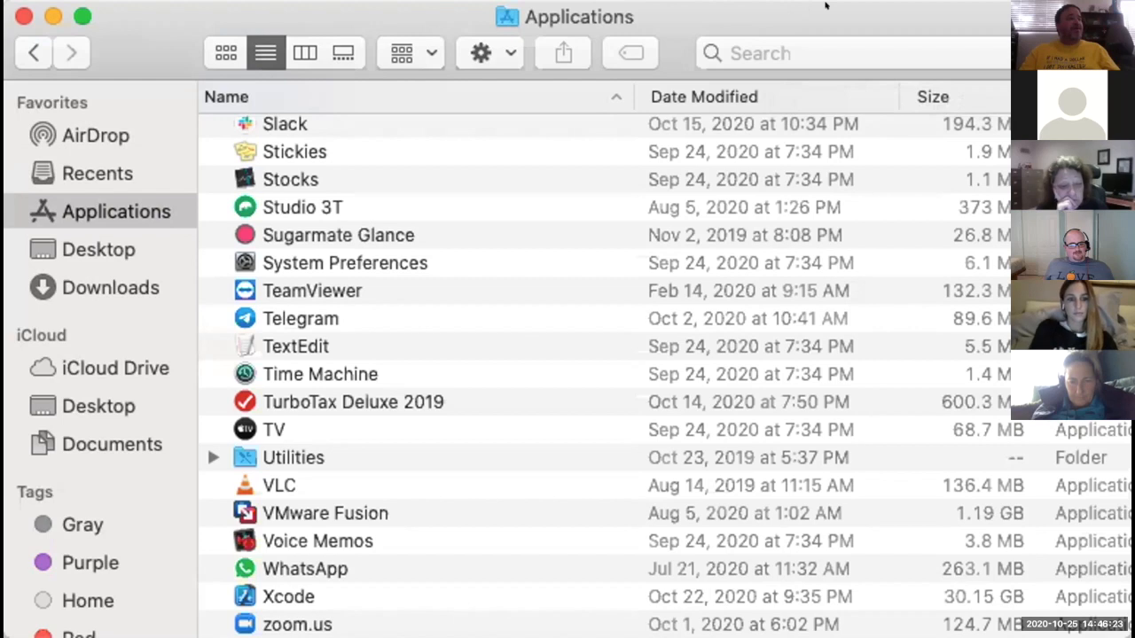
scroll(615, 262, up, 10)
scroll(585, 292, up, 5)
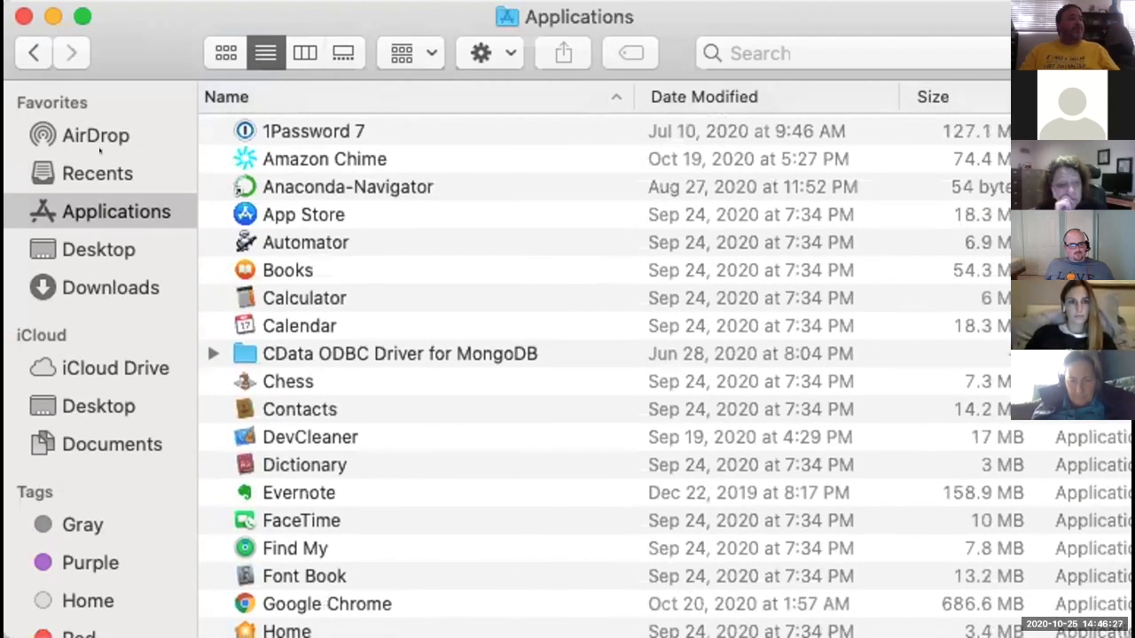
click(100, 165)
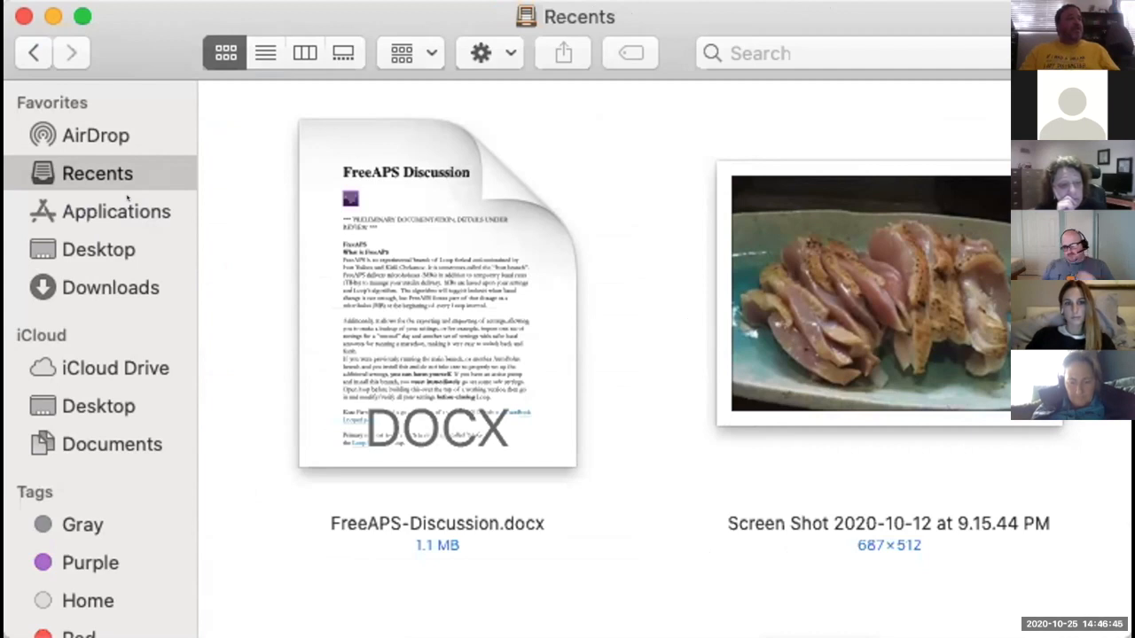
click(128, 201)
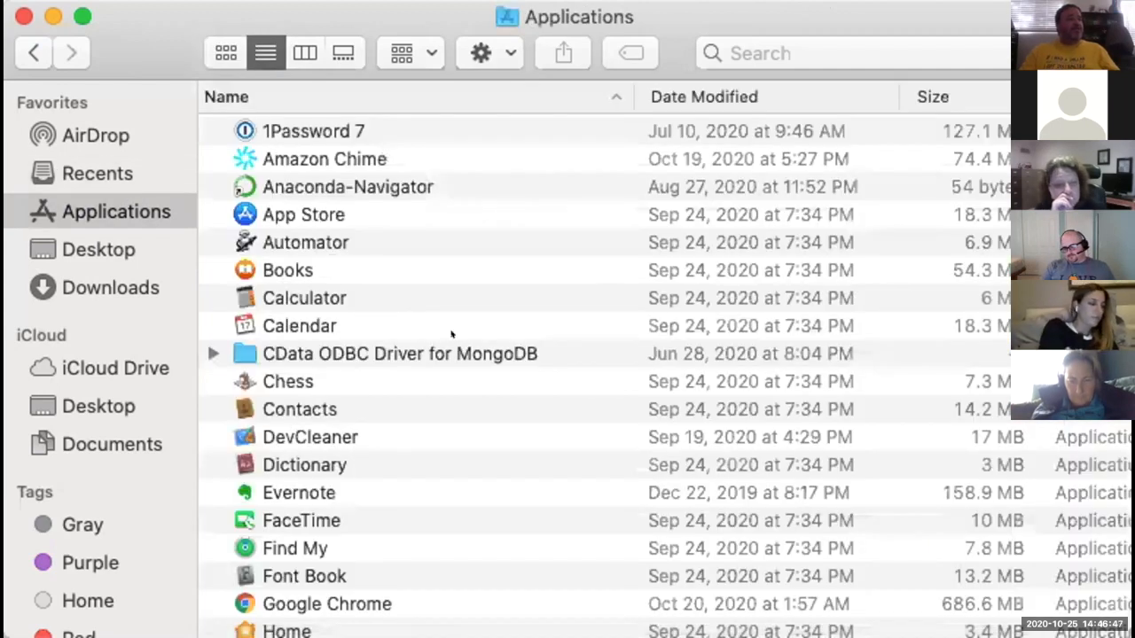
scroll(451, 333, down, 15)
scroll(452, 333, down, 15)
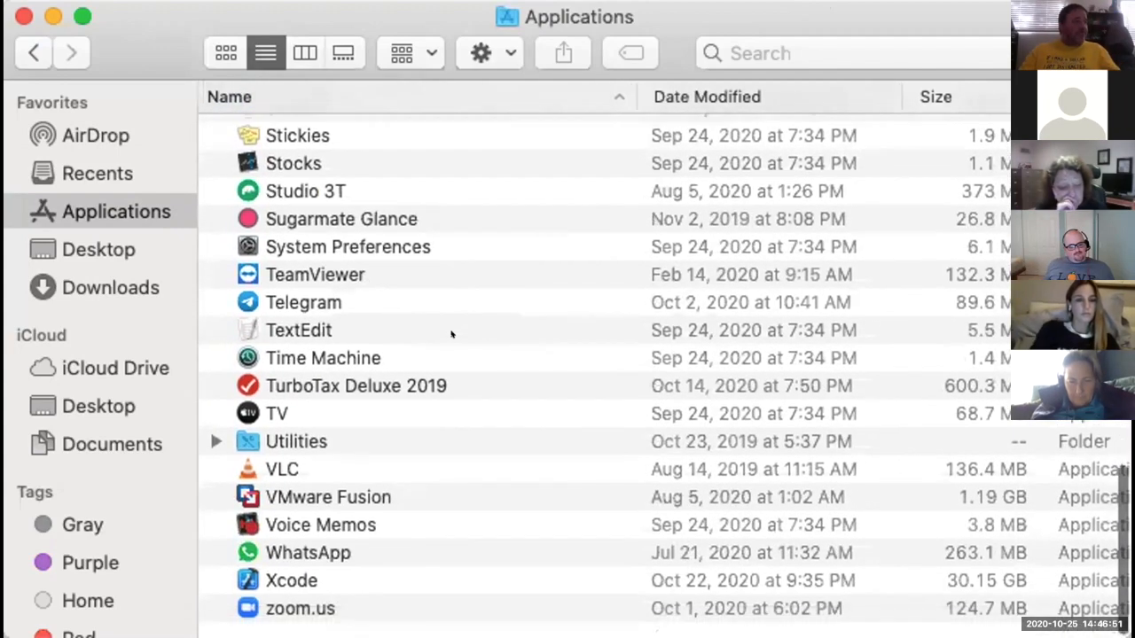
click(338, 342)
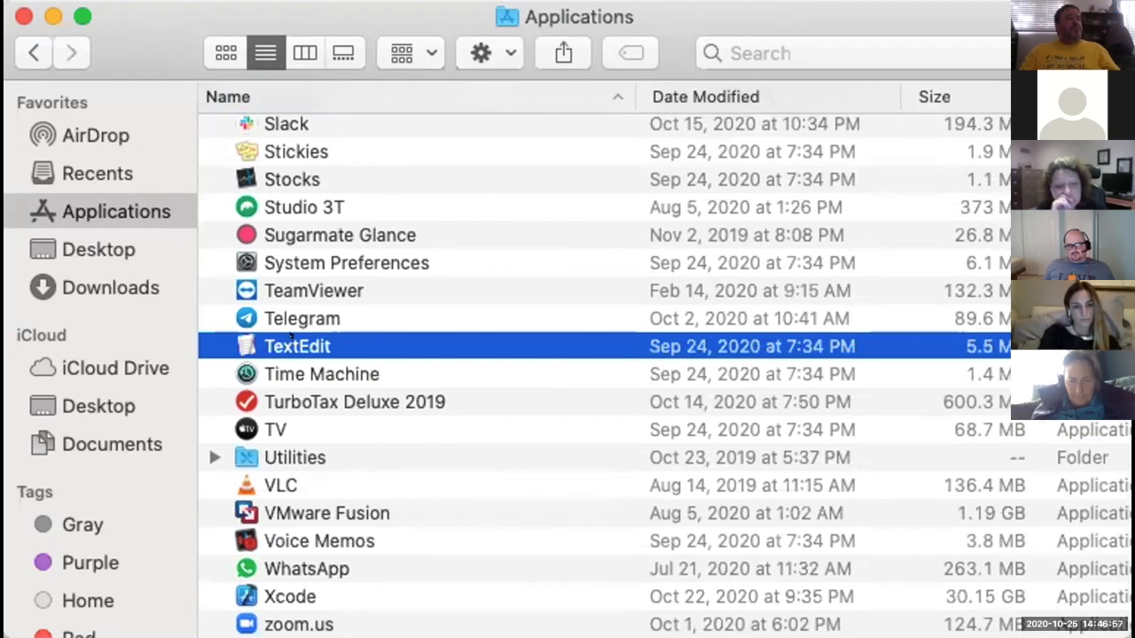
double_click(290, 336)
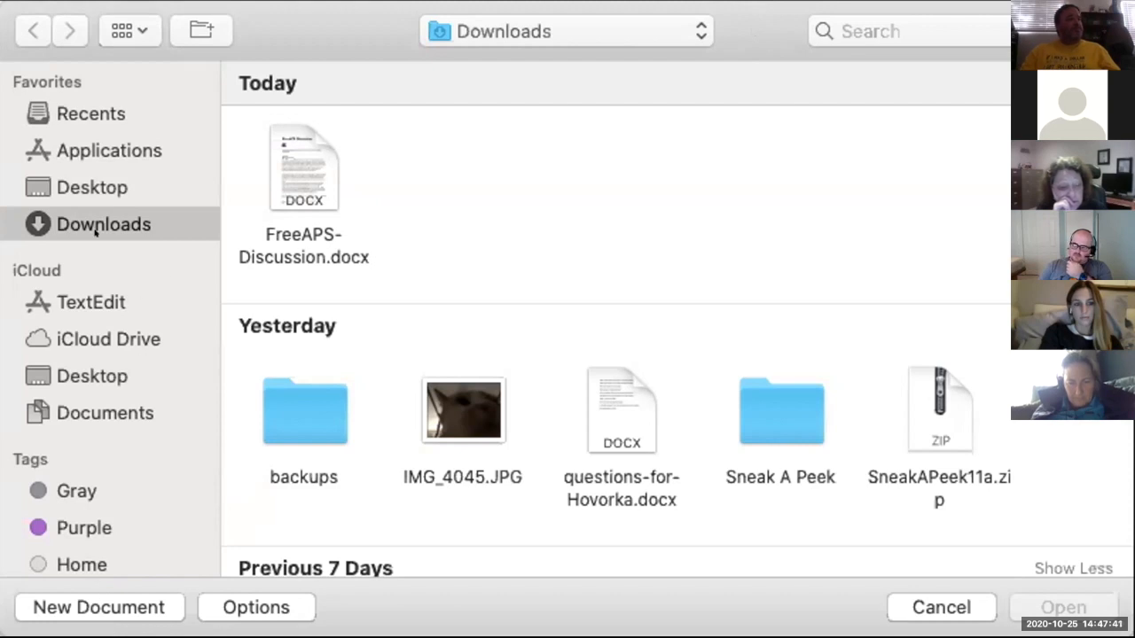
click(94, 600)
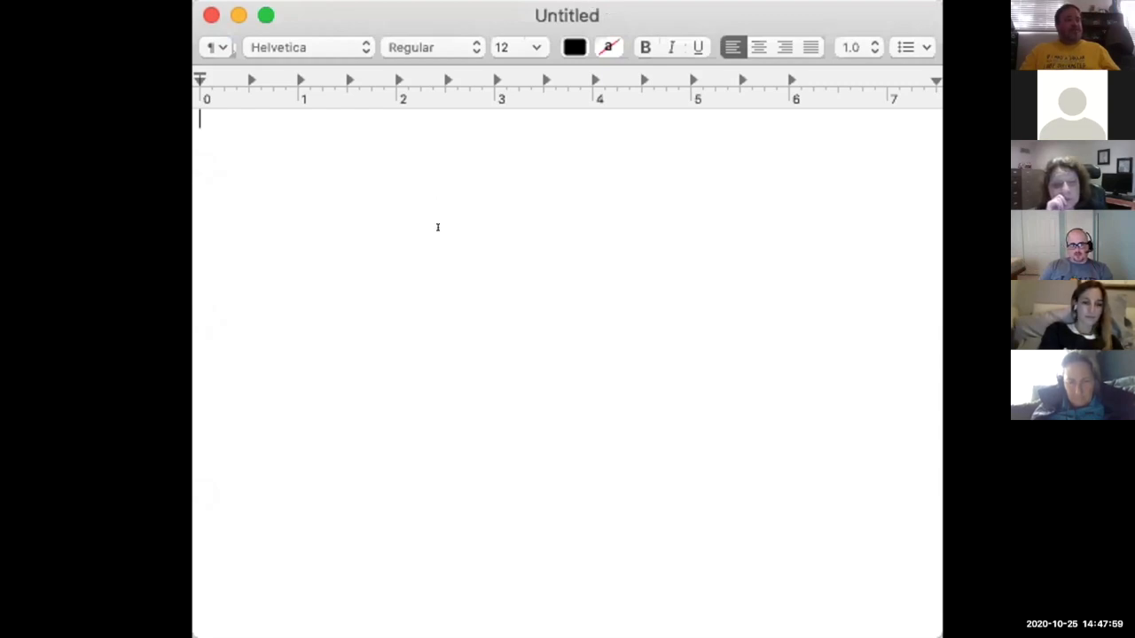
Step: Enter the placeholder text "Gibberish goes here" and save the document as a Rich Text Document named nightstring
text(gibberish goes here)
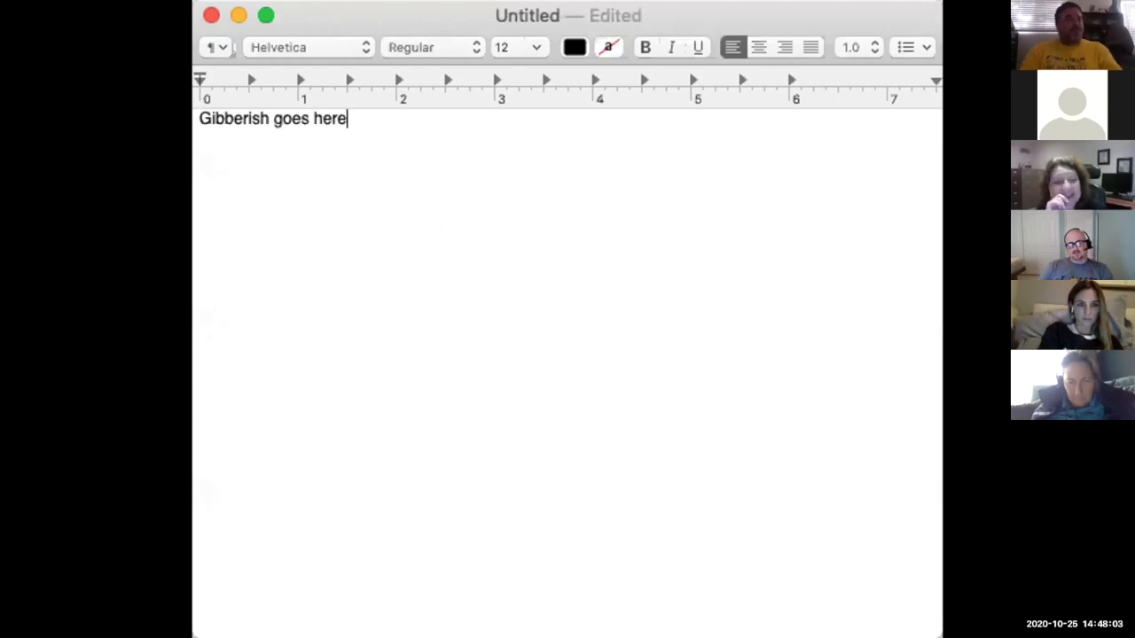
right_click(418, 227)
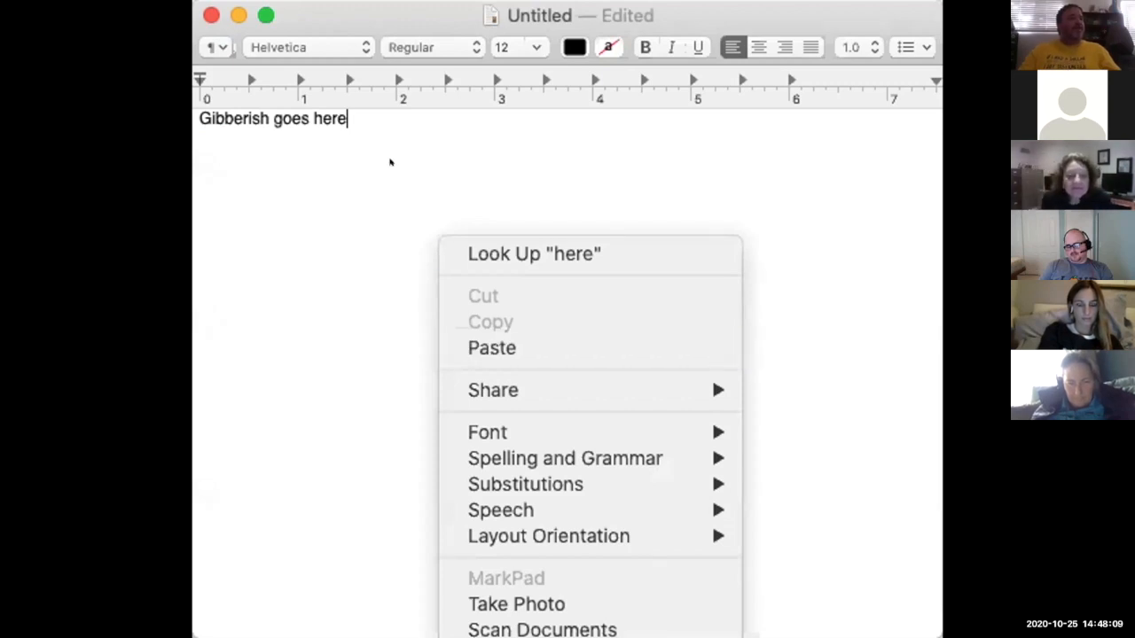
click(388, 160)
key(super+a)
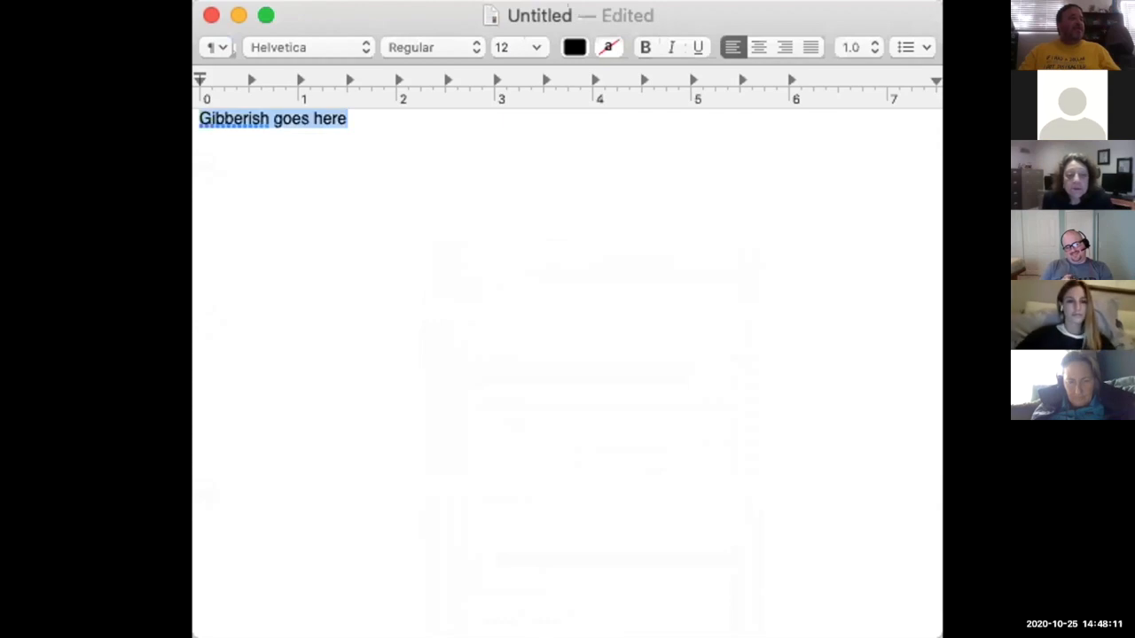
click(524, 178)
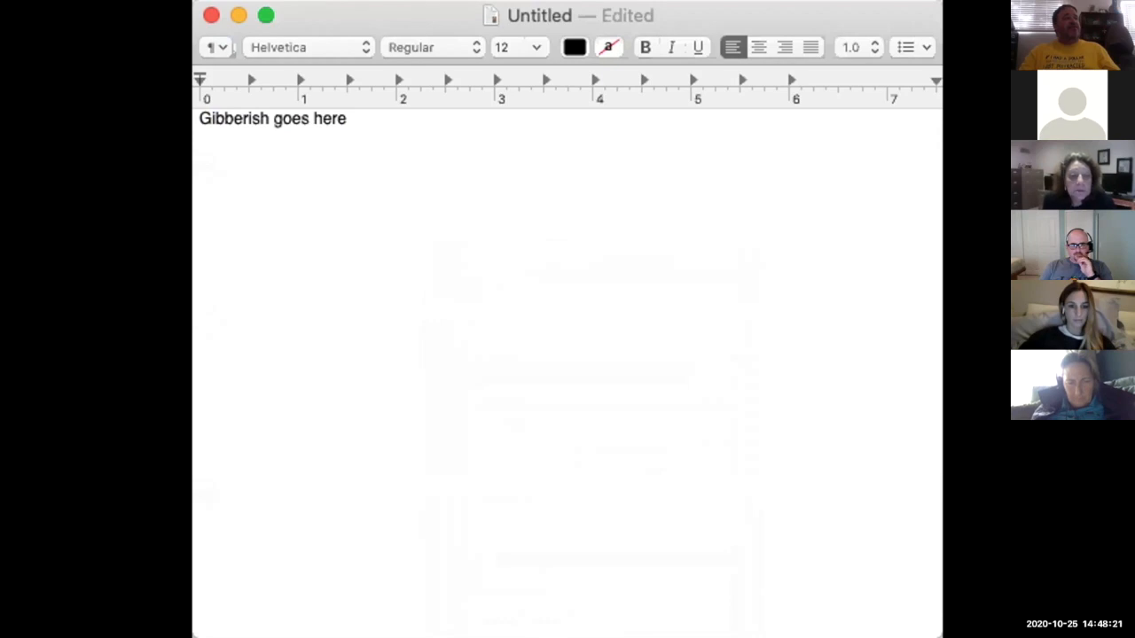
key(super+s)
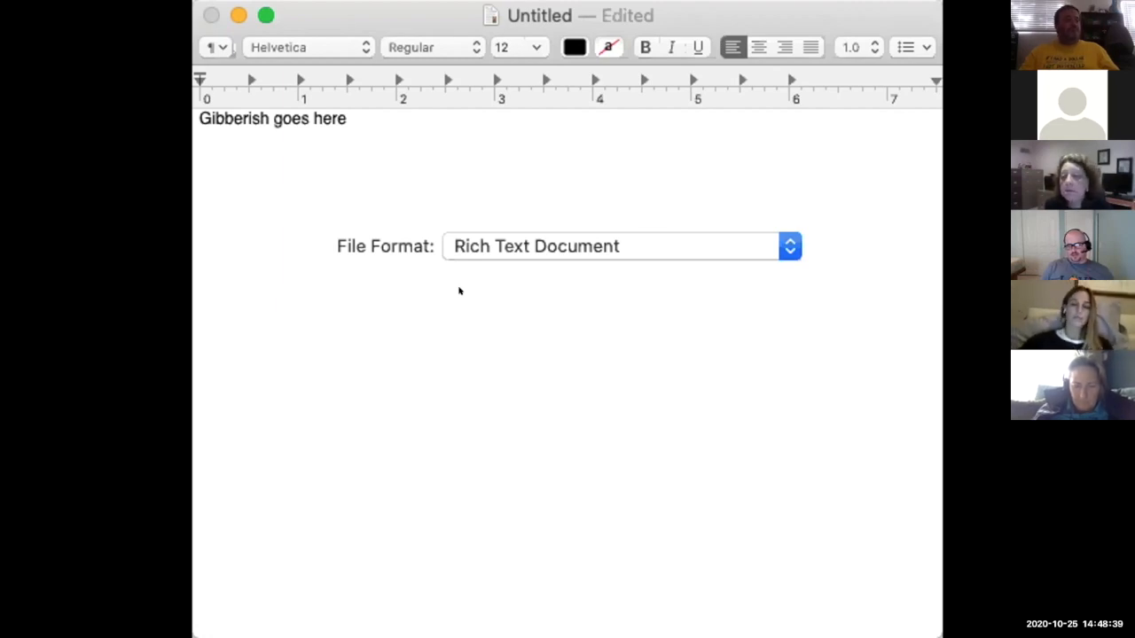
click(747, 294)
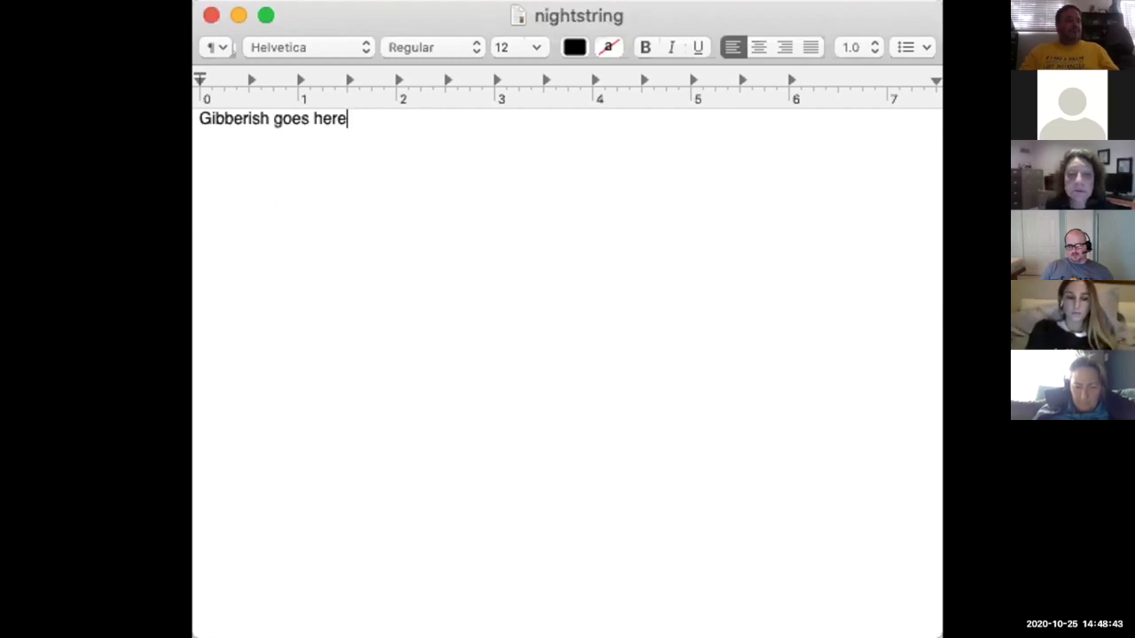
Step: Return to the nightstring document, select all of its placeholder text and paste the clipboard contents over it
key(super+Tab)
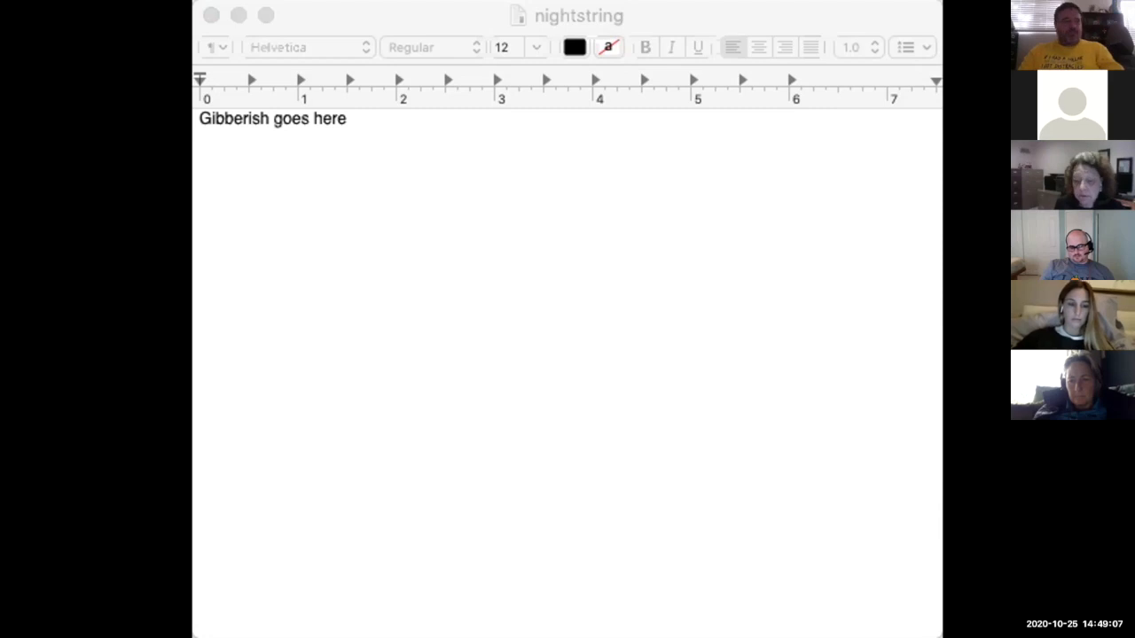
click(849, 201)
key(super+a)
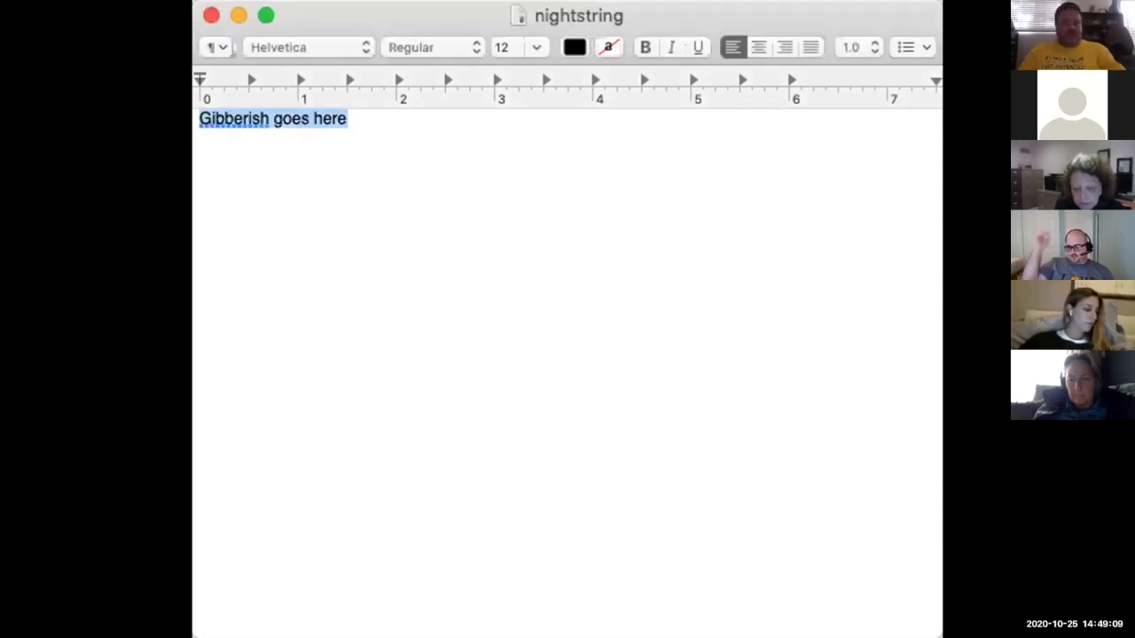
key(super+v)
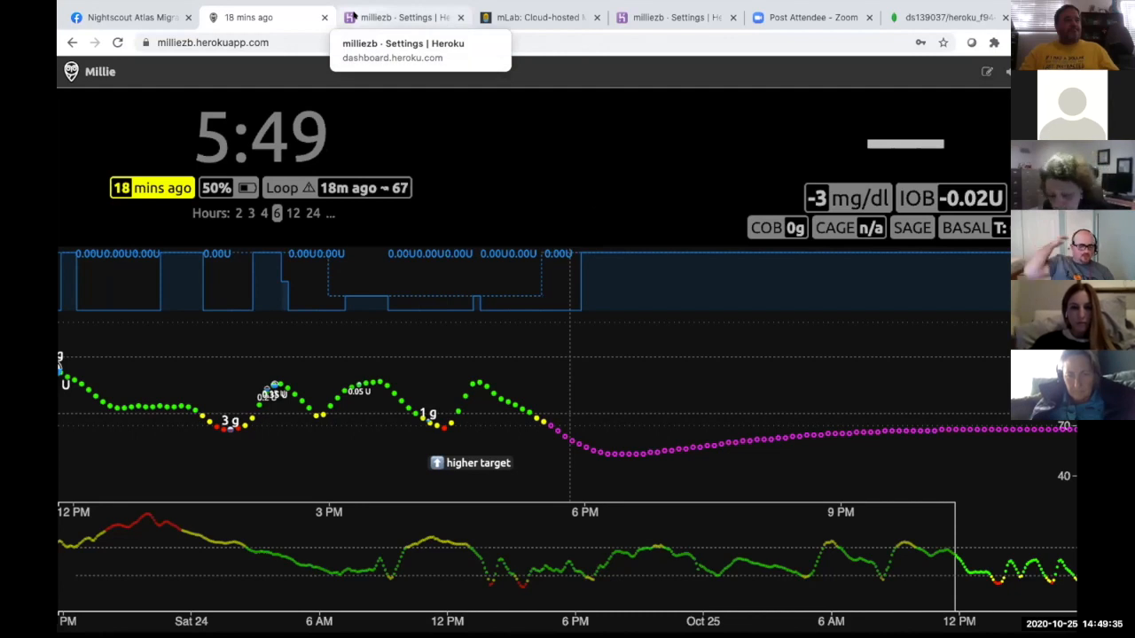
Step: Return to the Atlas migration page in the browser, start the Change Connection String stage and copy the Atlas connection string
click(352, 17)
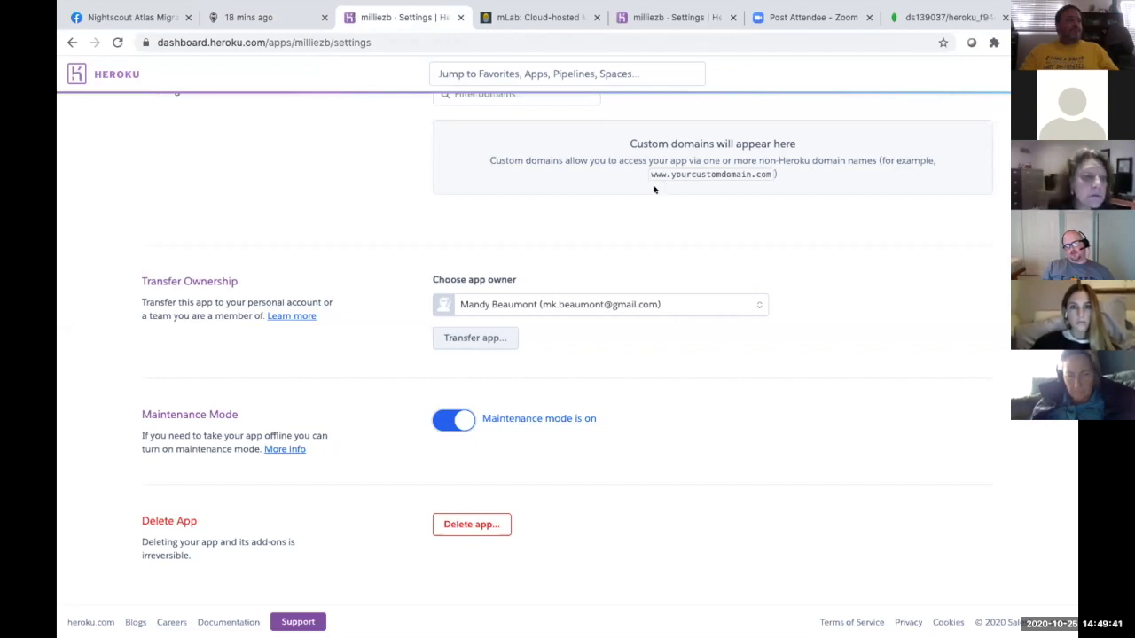
click(948, 17)
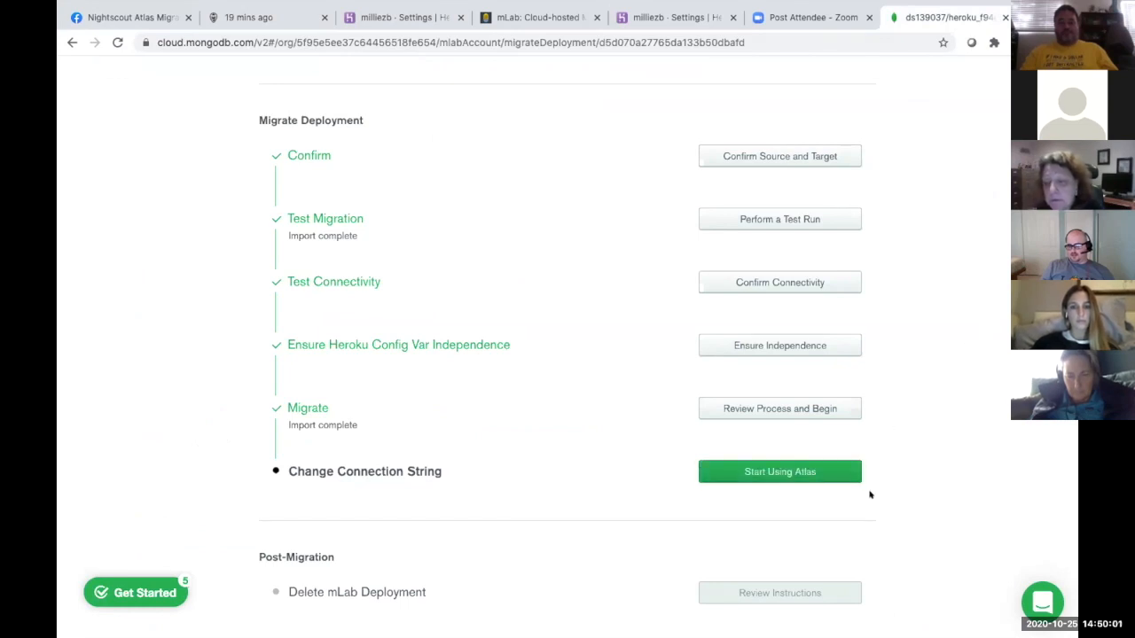
click(790, 468)
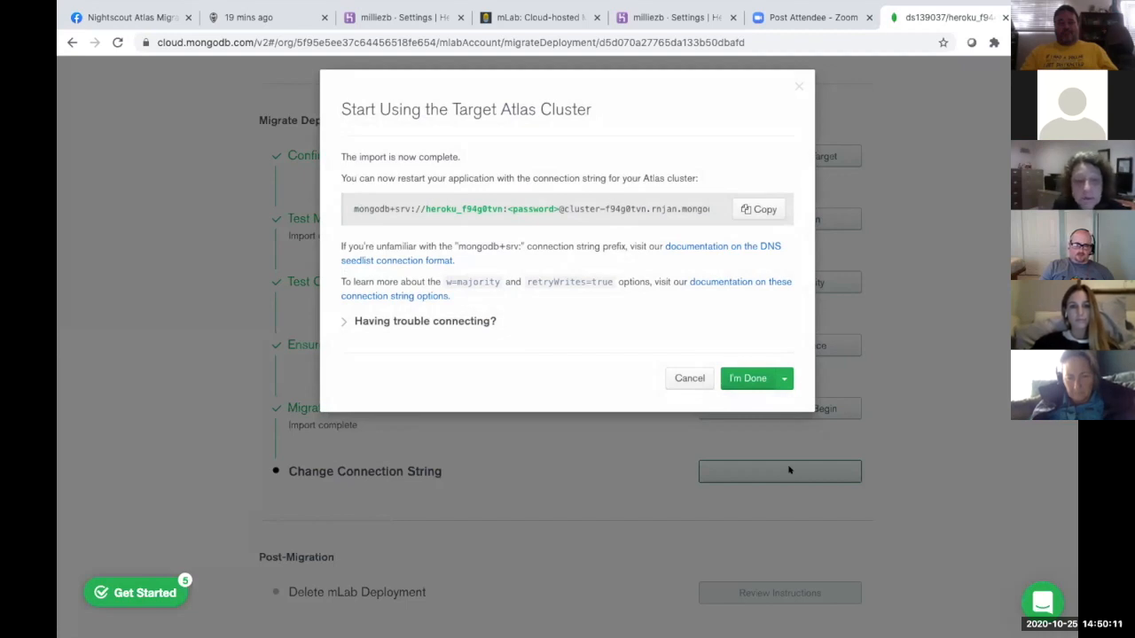
click(757, 210)
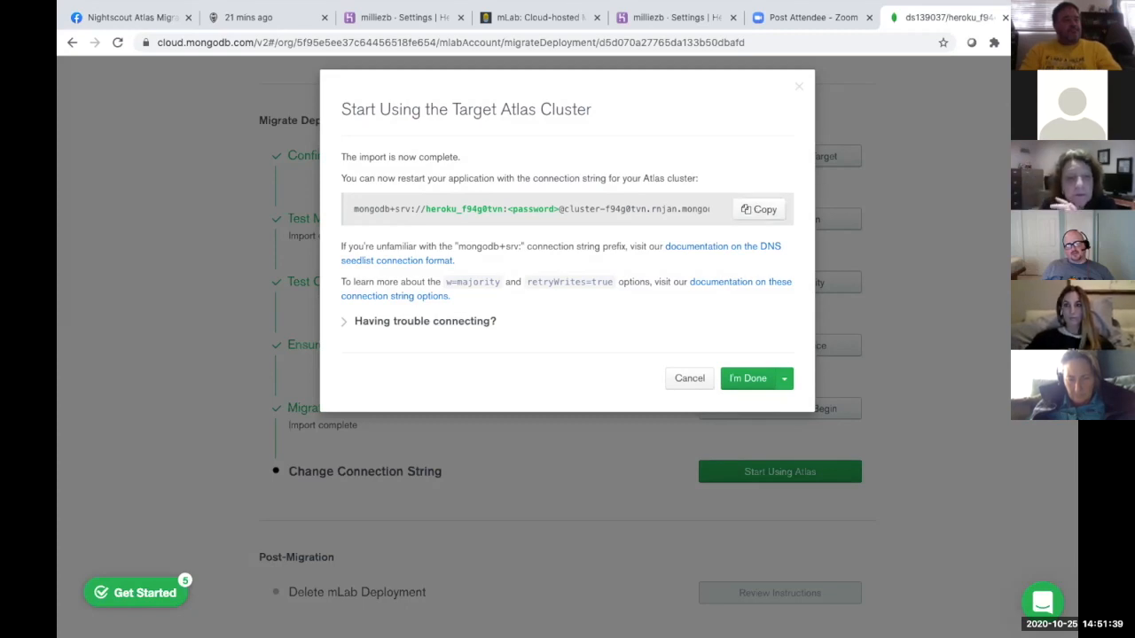
Step: Open a new browser tab and search the web for docs.google.doc
key(ctrl+t)
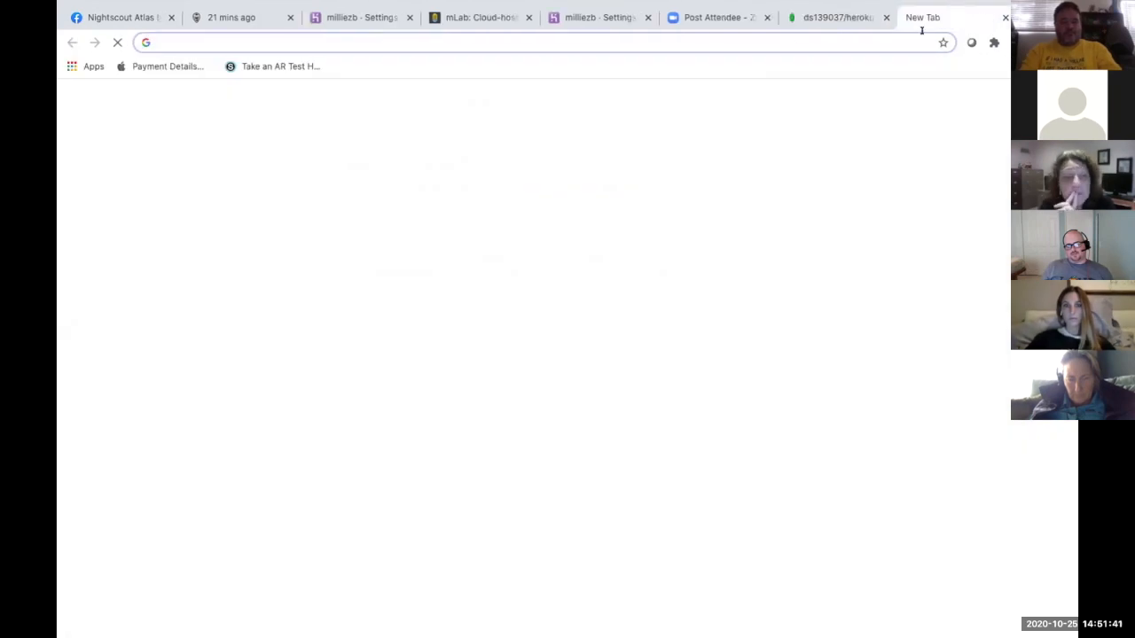
text(do)
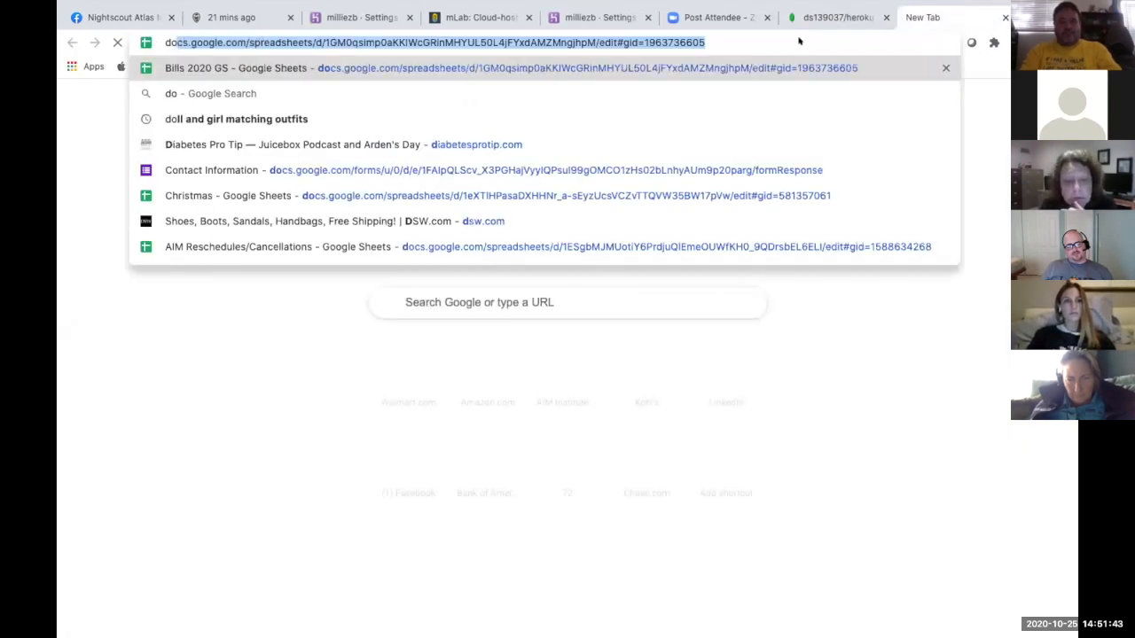
text(cs.goo)
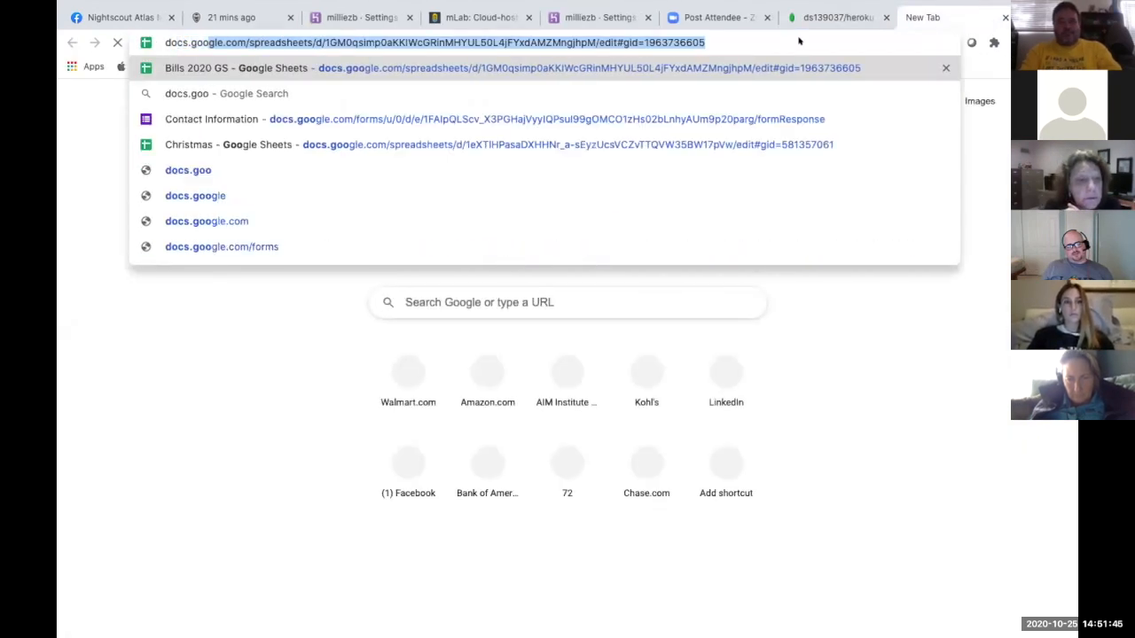
text(gledoc)
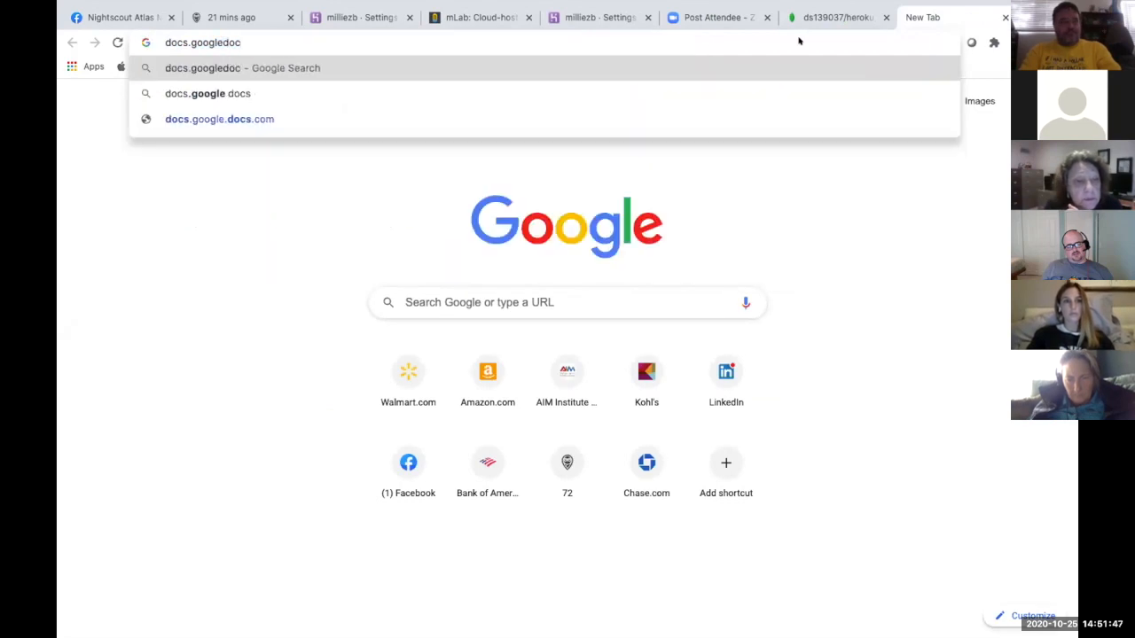
text(.)
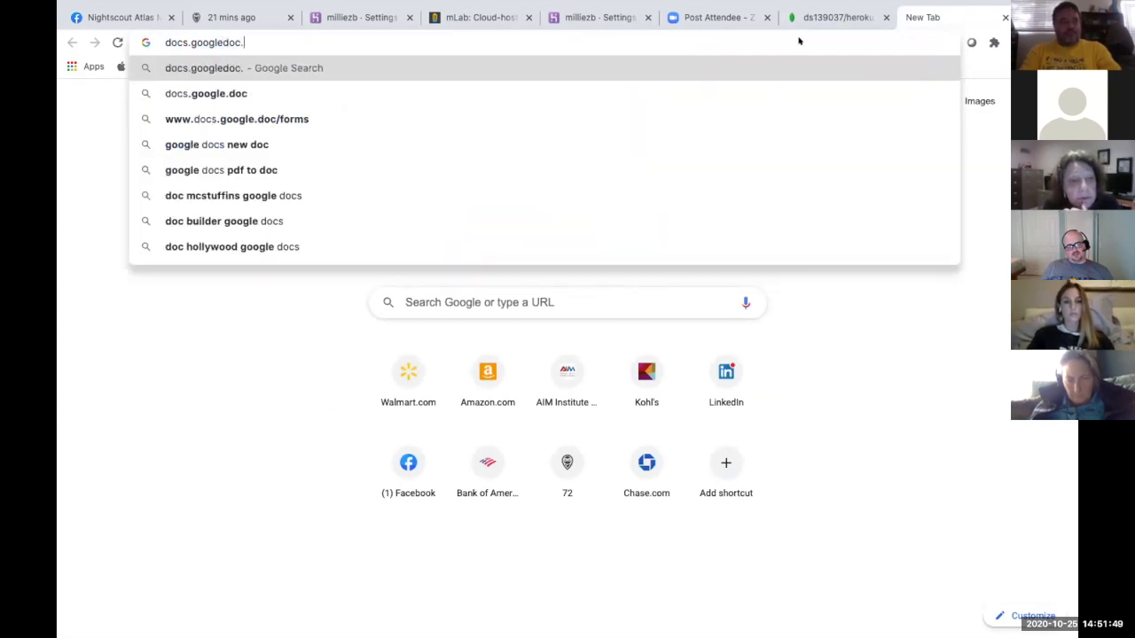
key(Down)
key(Return)
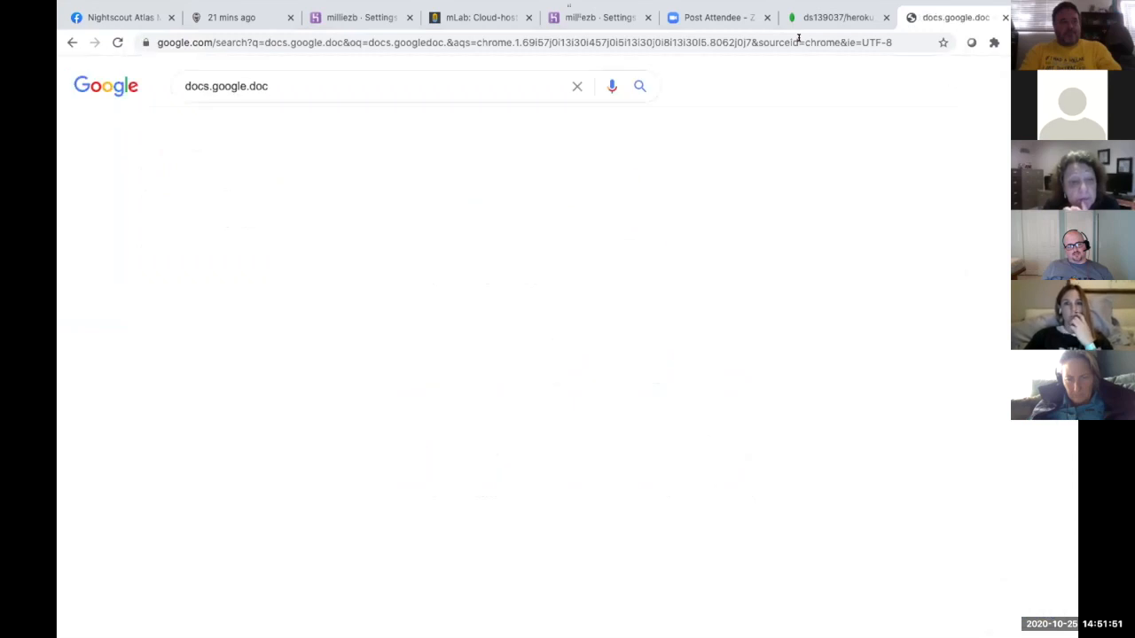
Step: Go to docs.google.com in the current browser tab
click(798, 41)
text(g)
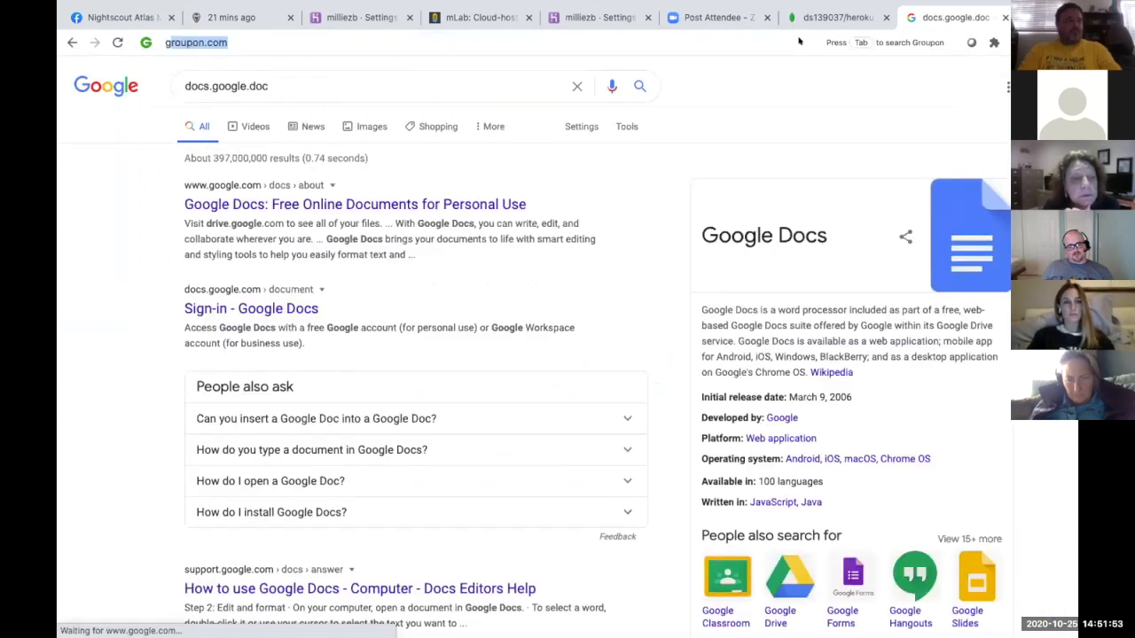
text(oogl)
key(BackSpace)
key(BackSpace)
key(BackSpace)
key(BackSpace)
key(BackSpace)
text(d)
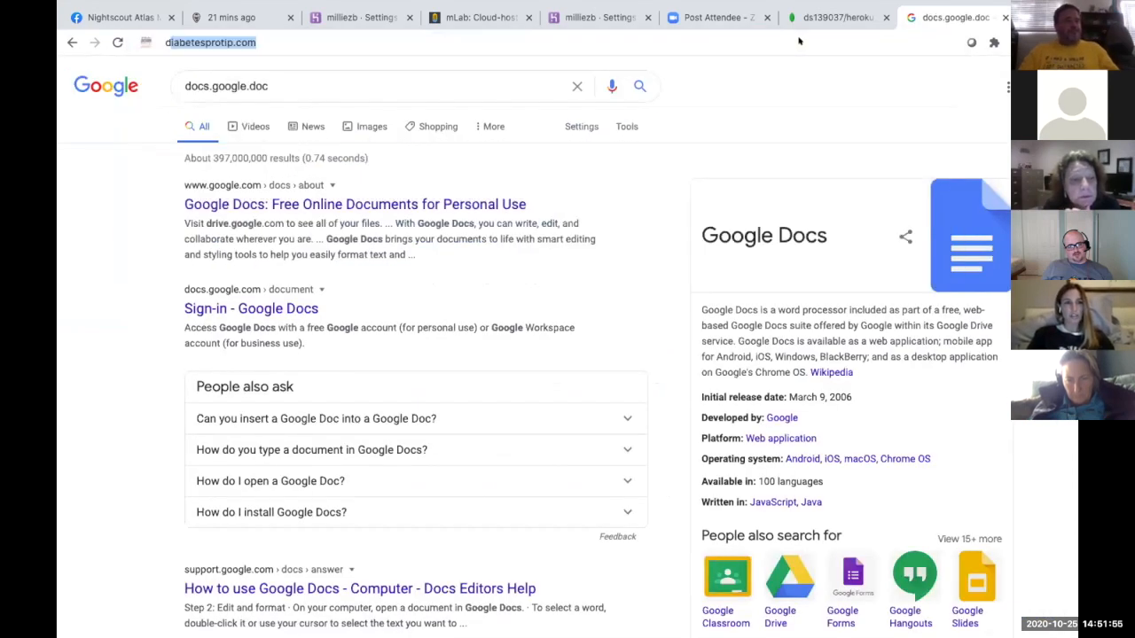
text(ocs.goo)
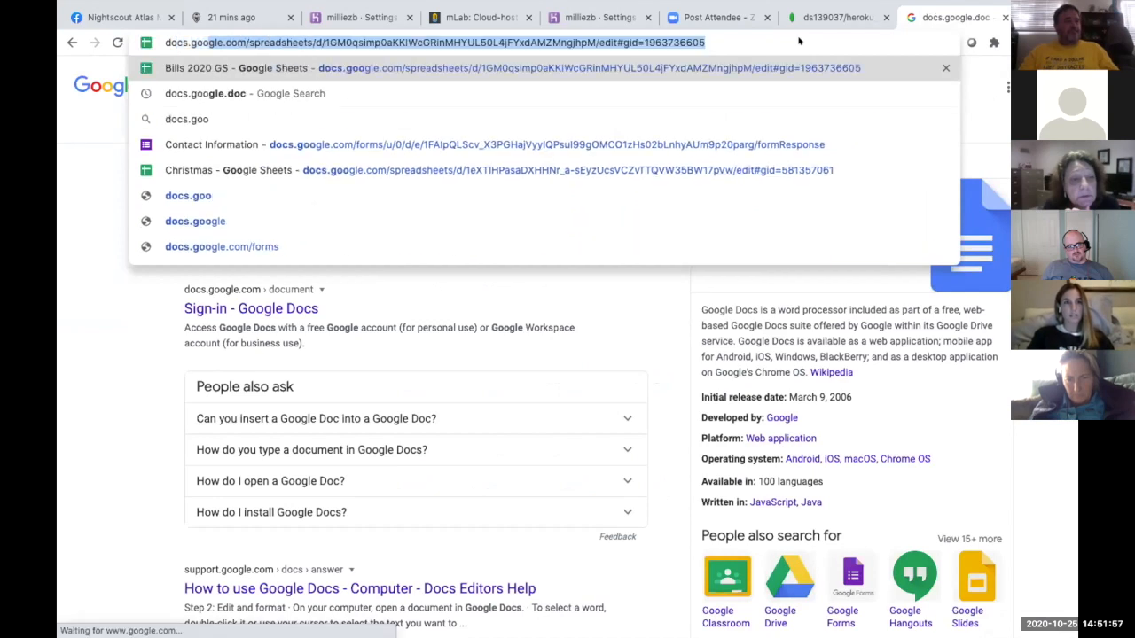
text(gle.com)
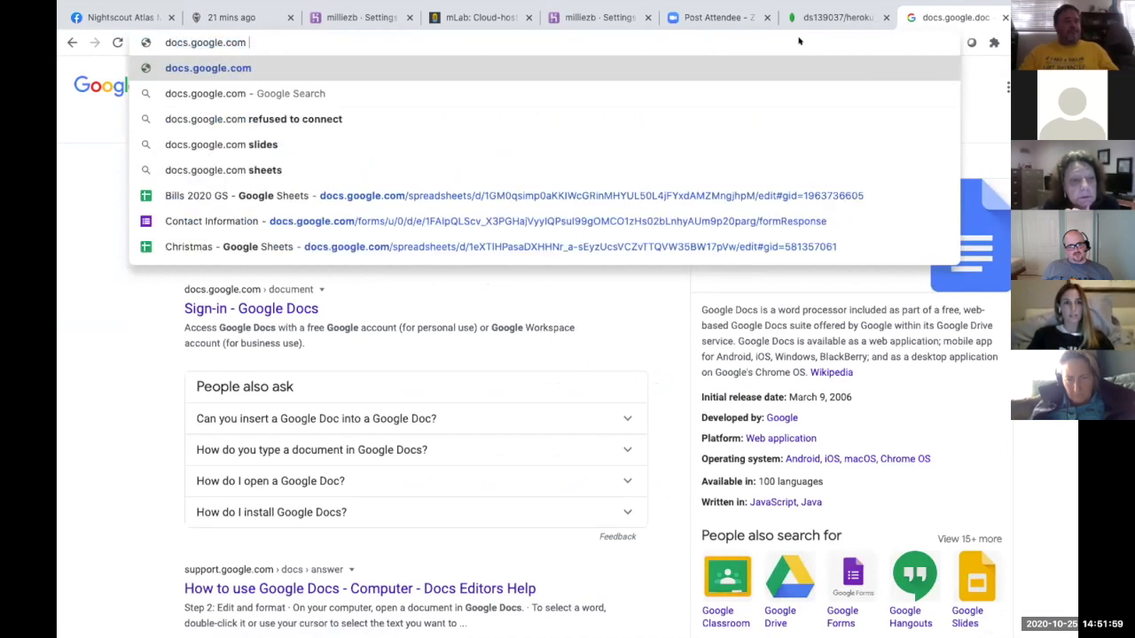
key(Return)
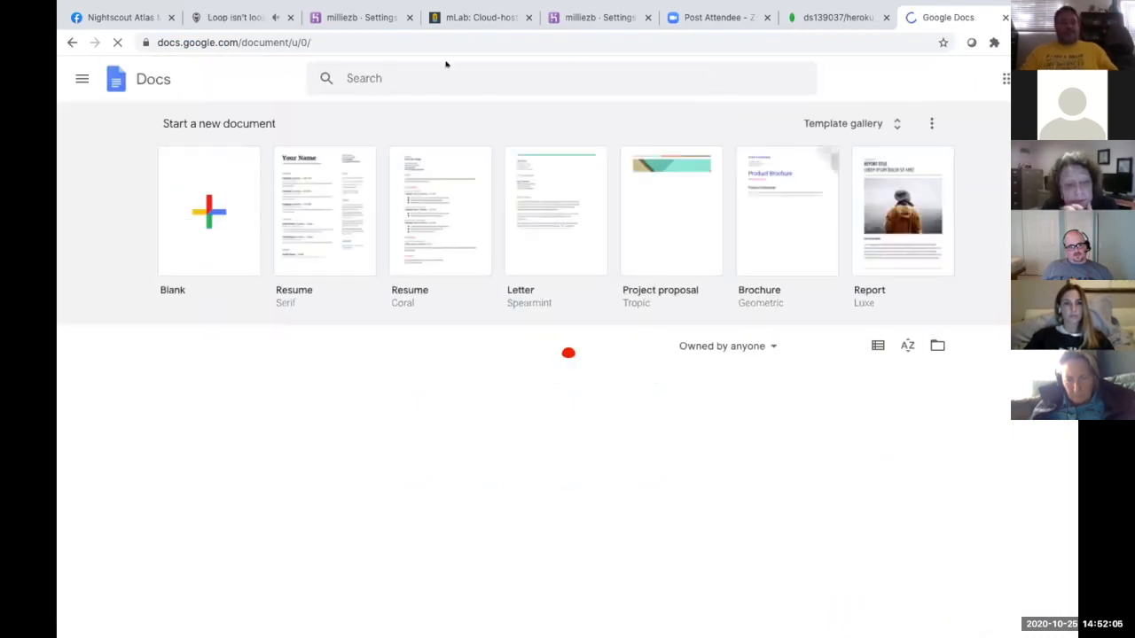
Step: Close the Nightscout site's browser tab and return to the Google Docs home page
click(235, 18)
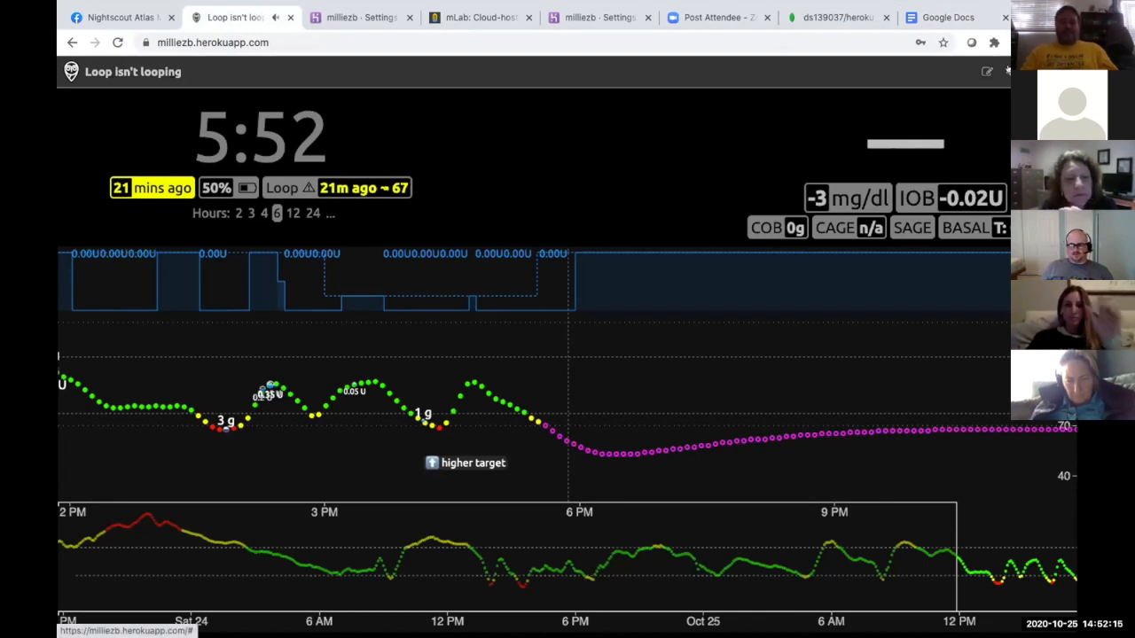
click(290, 17)
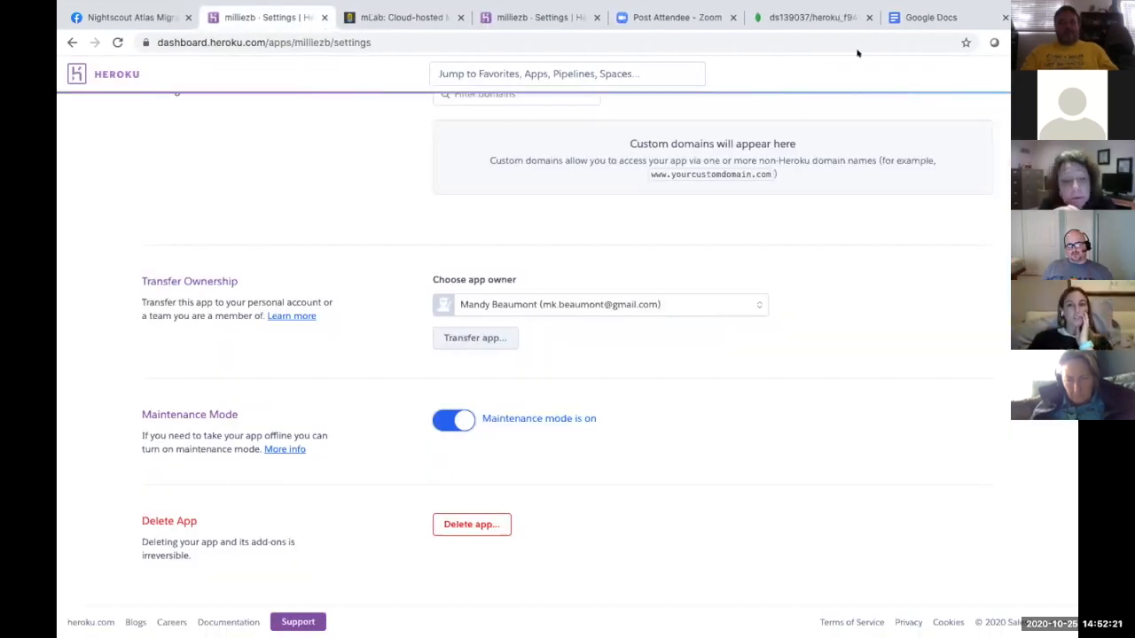
click(903, 12)
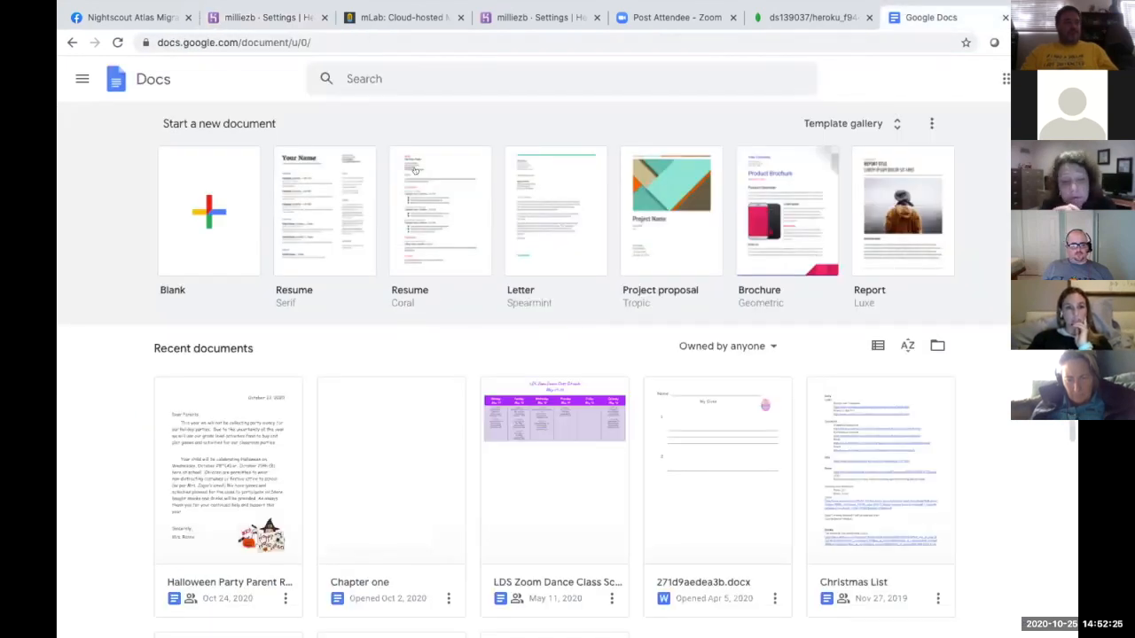
Step: Create a blank document, paste the copied Atlas connection string into it and add two line breaks after it
click(200, 214)
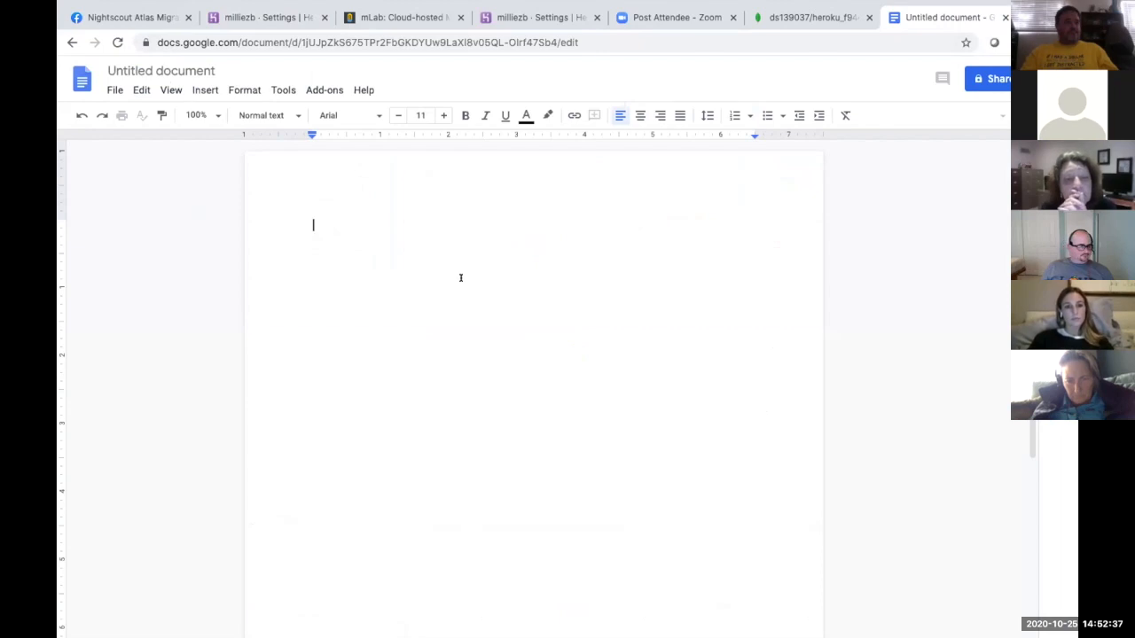
key(ctrl+v)
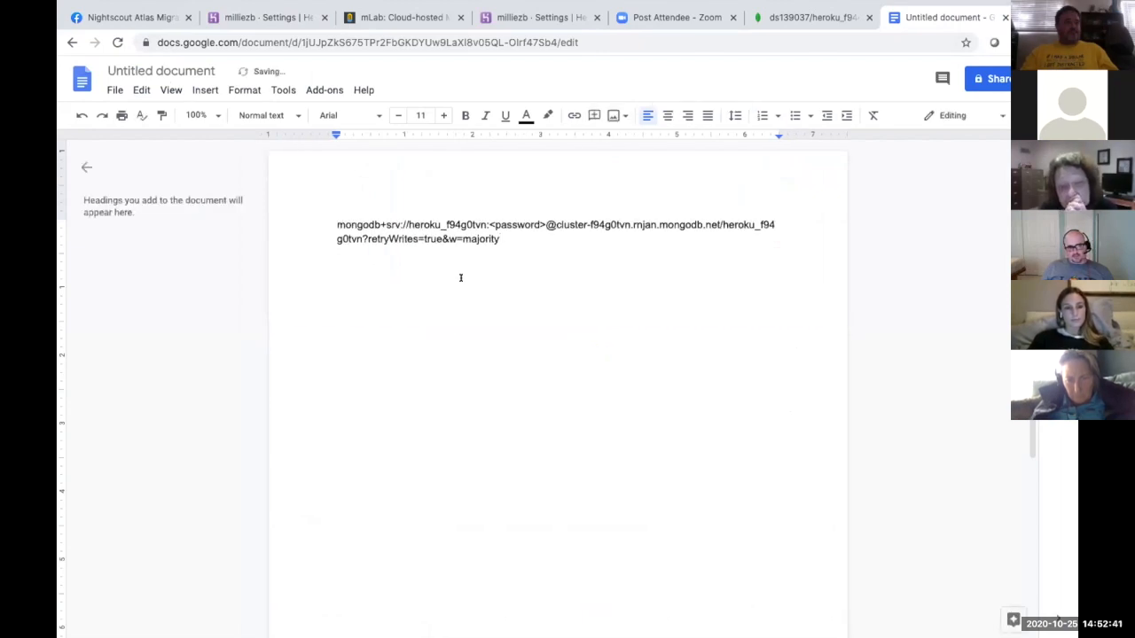
key(Return)
key(Return)
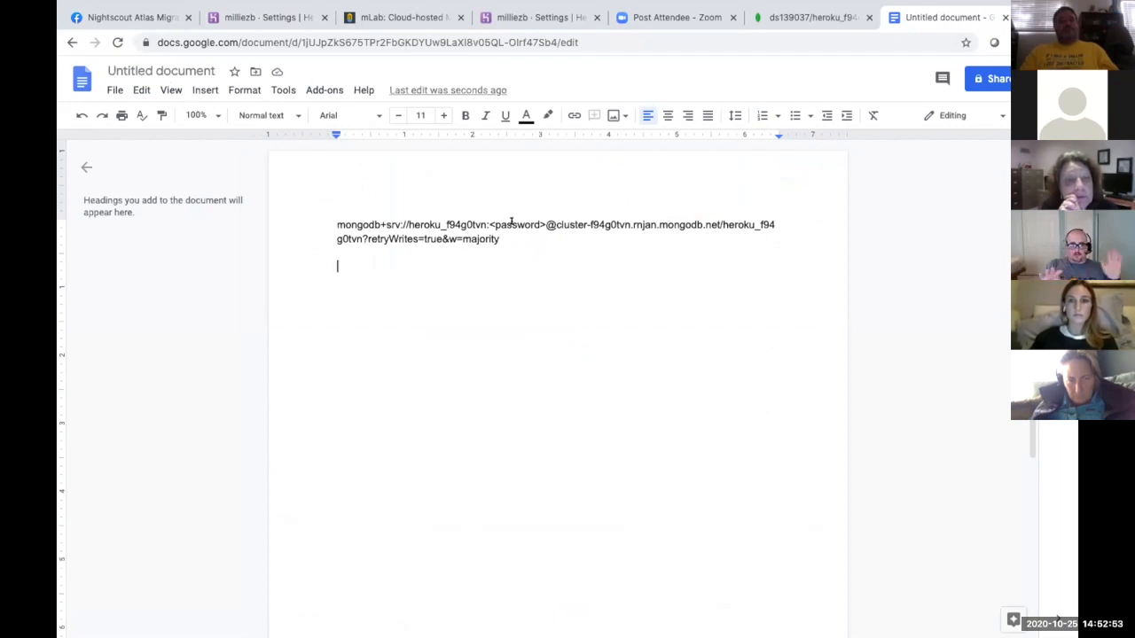
Step: Reveal the config vars in the Nightscout app's Heroku settings and locate the MONGODB_URI variable
click(275, 15)
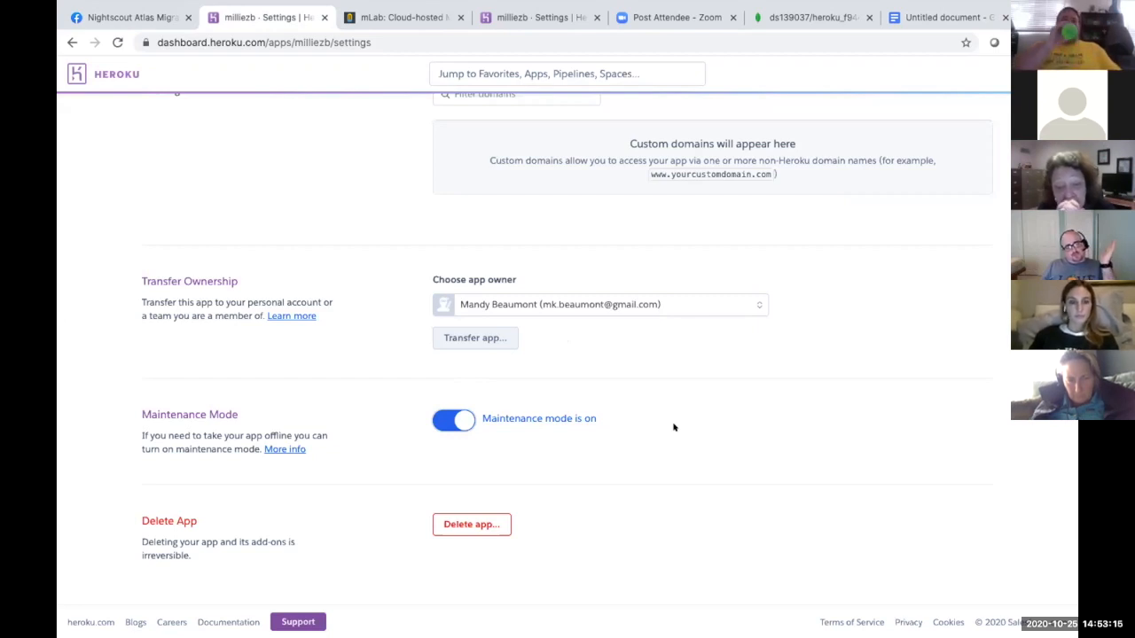
scroll(674, 428, up, 10)
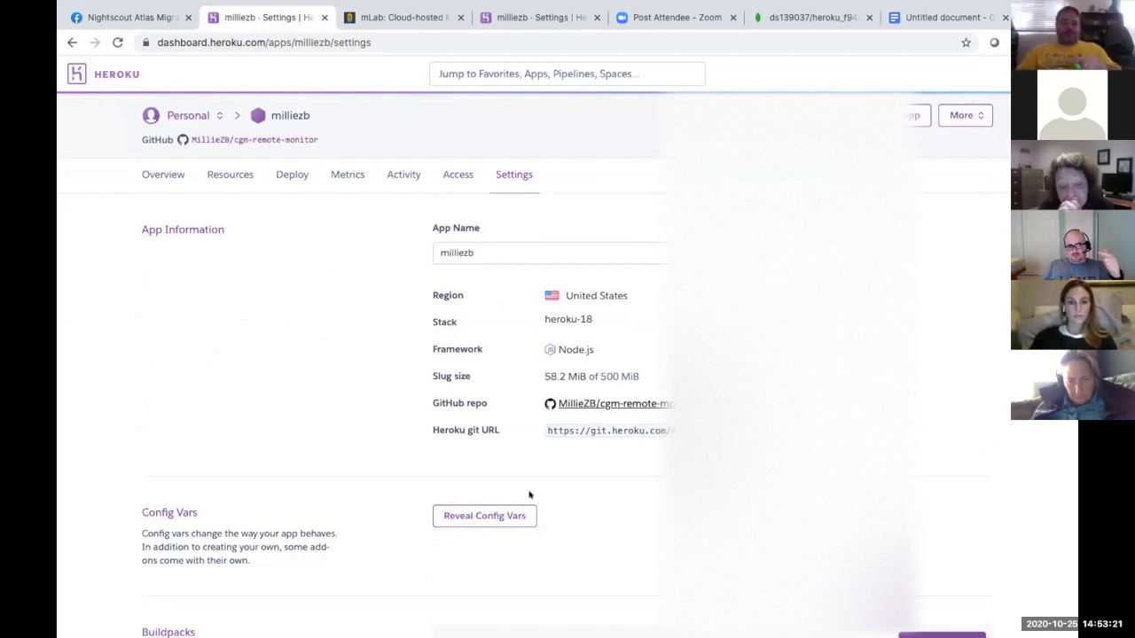
scroll(530, 495, down, 2)
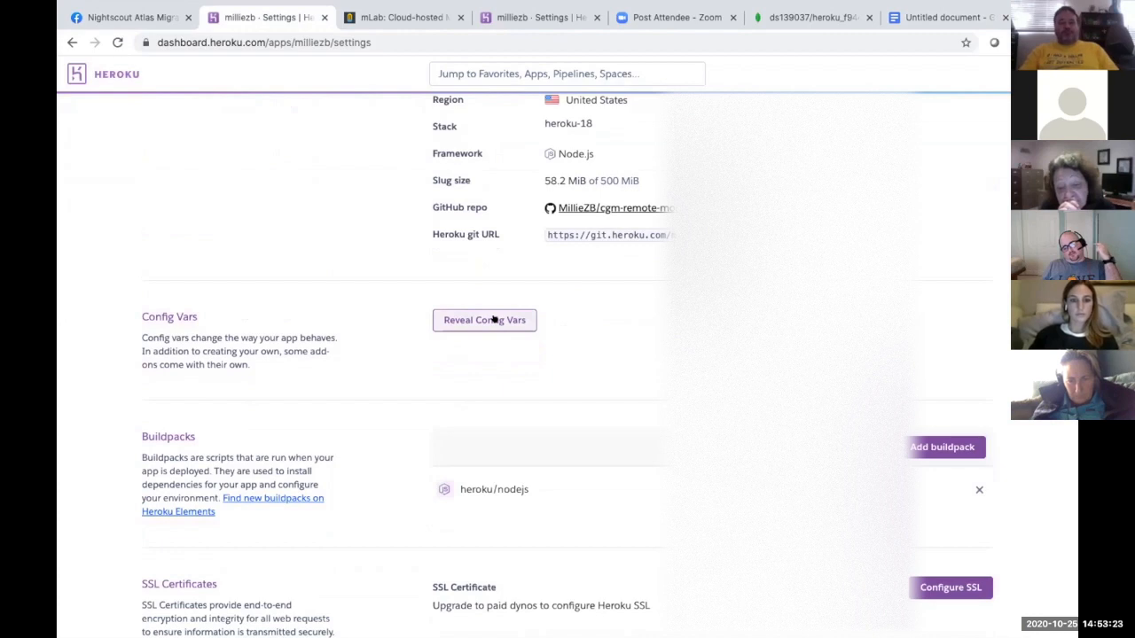
click(494, 320)
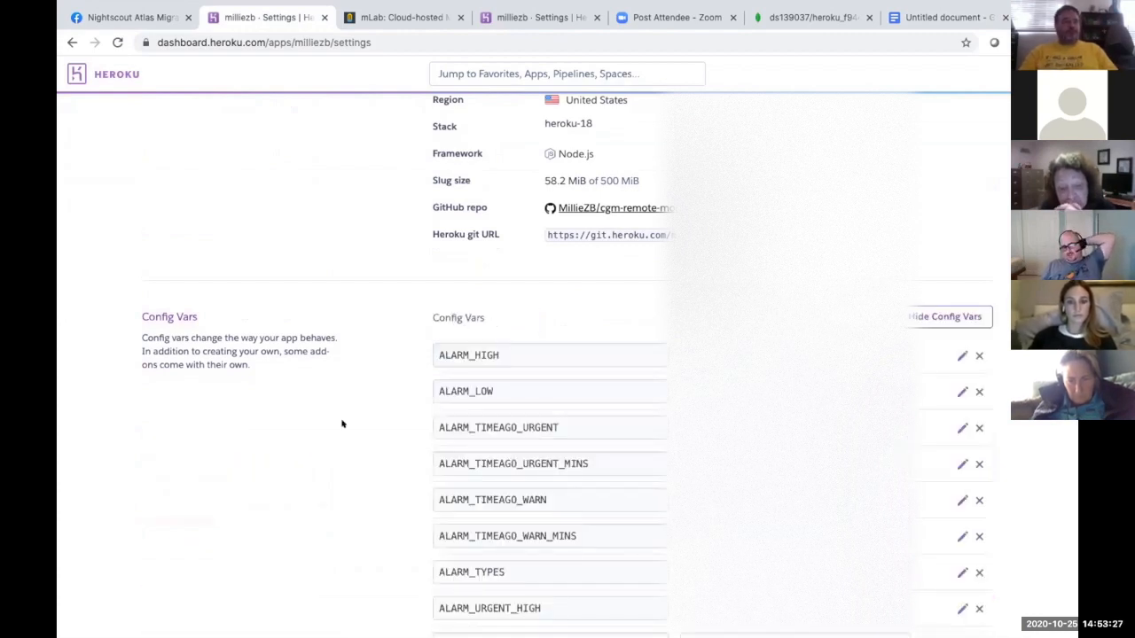
scroll(342, 424, down, 2)
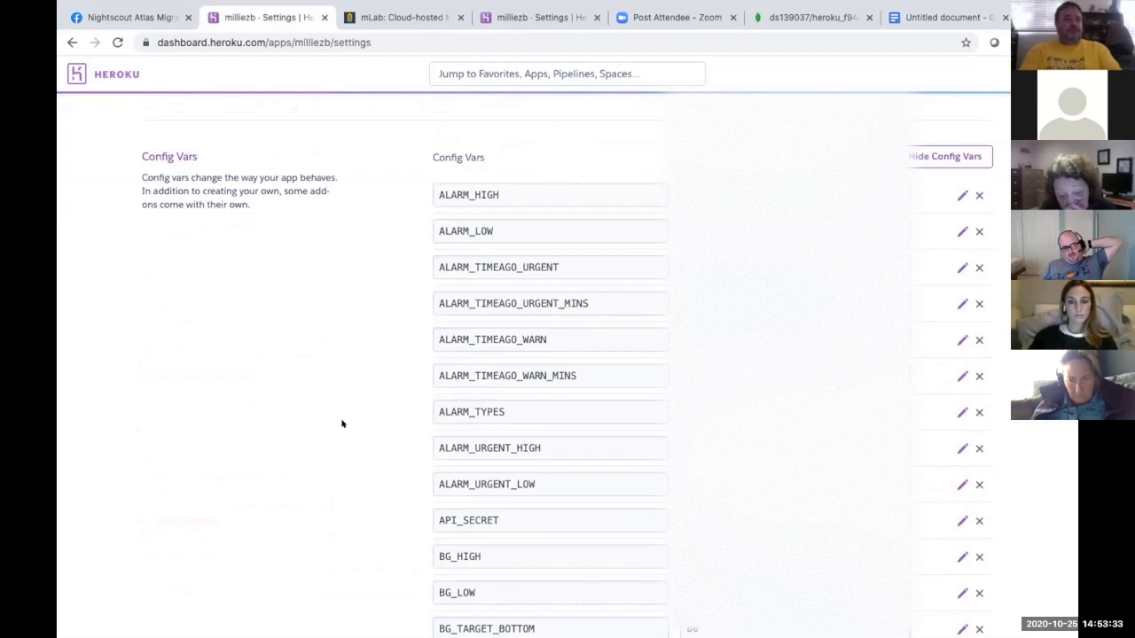
scroll(342, 424, down, 4)
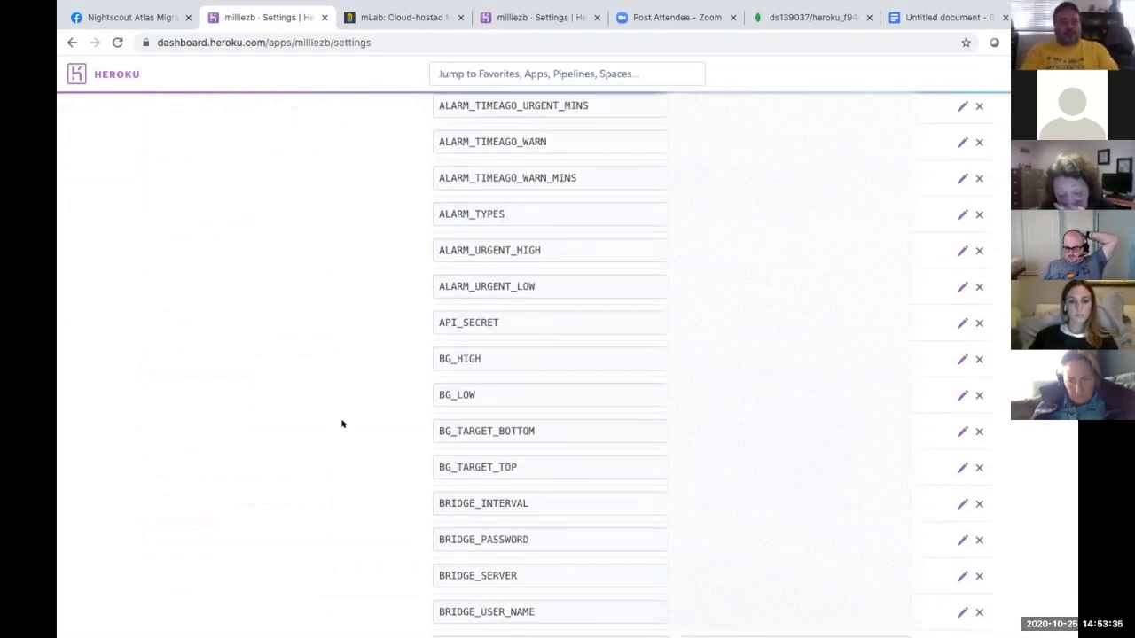
scroll(342, 424, down, 2)
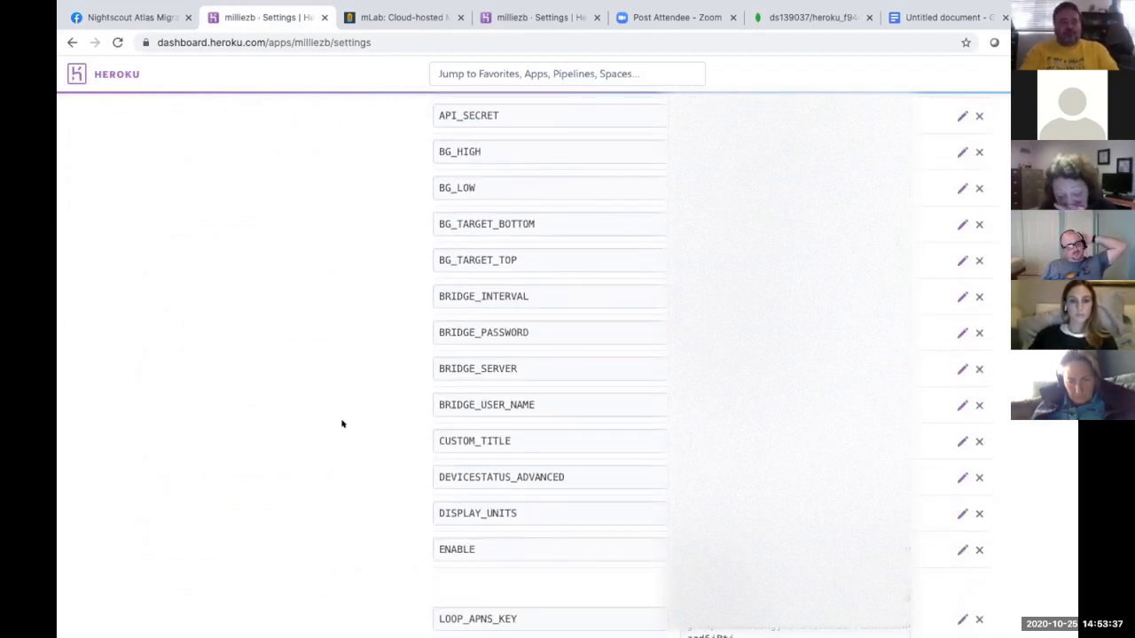
scroll(342, 424, down, 2)
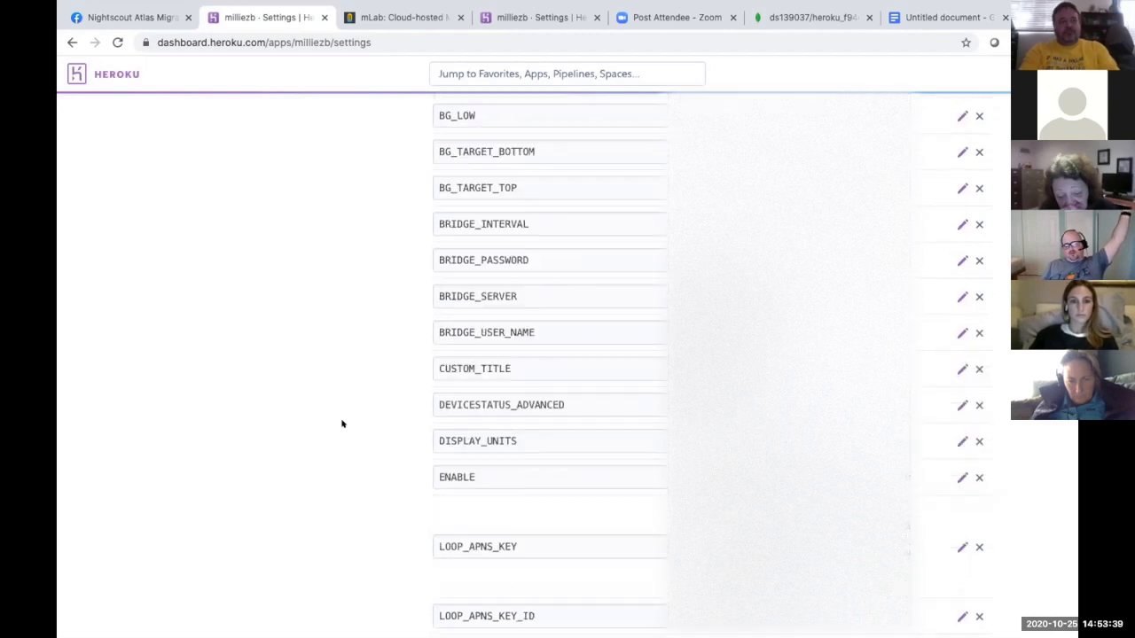
scroll(342, 424, up, 1)
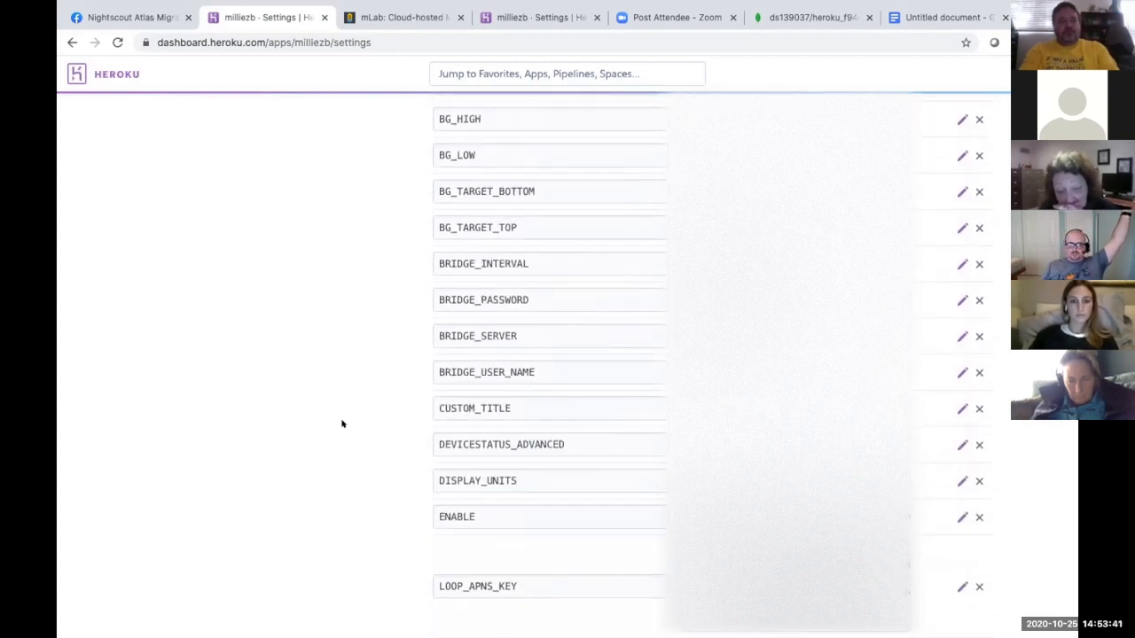
scroll(343, 424, down, 5)
scroll(342, 424, down, 3)
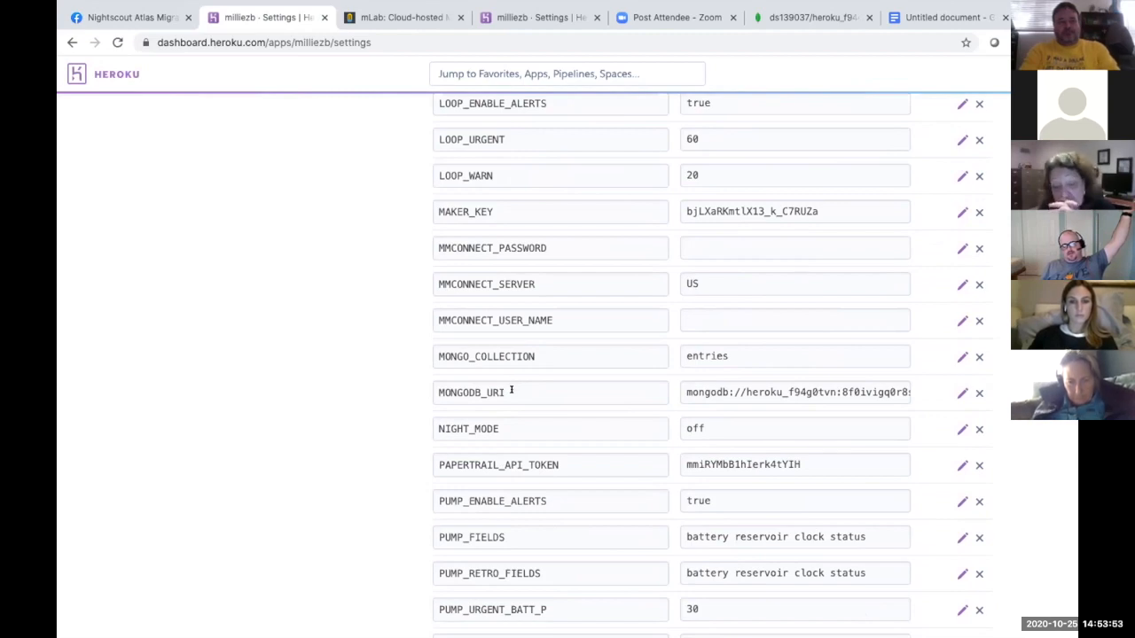
scroll(514, 387, up, 15)
scroll(516, 382, up, 6)
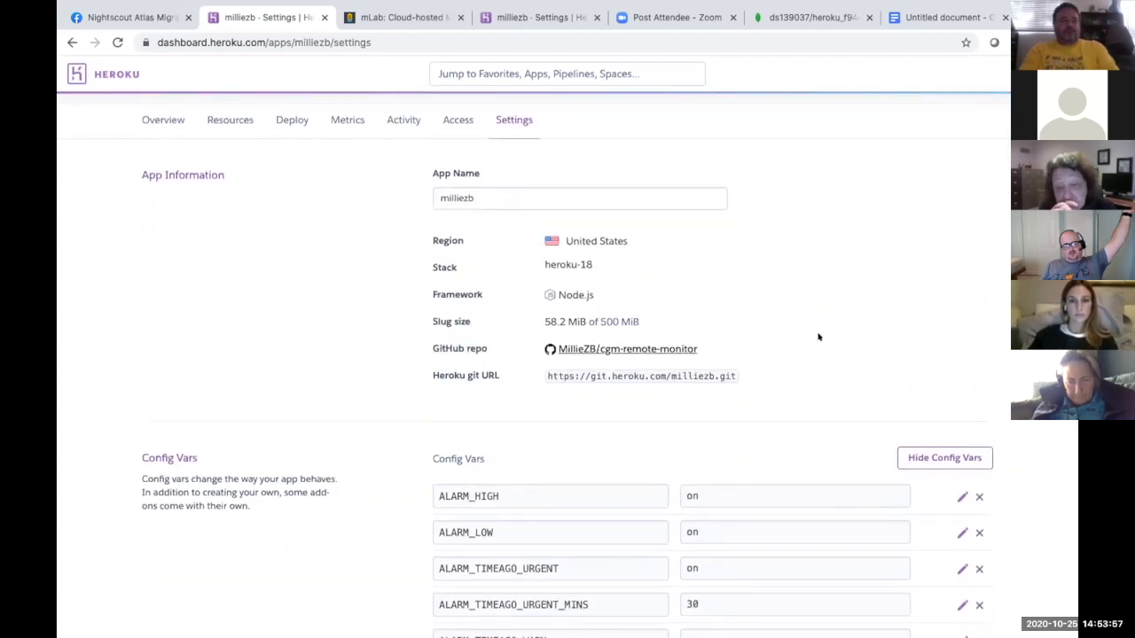
scroll(819, 337, up, 1)
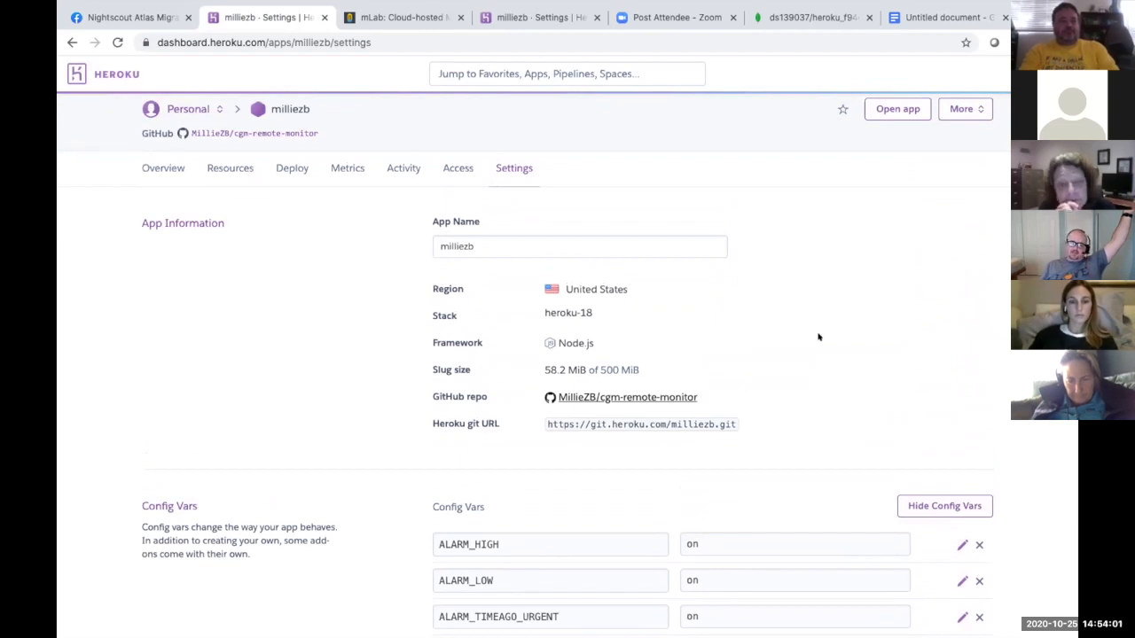
scroll(818, 337, down, 2)
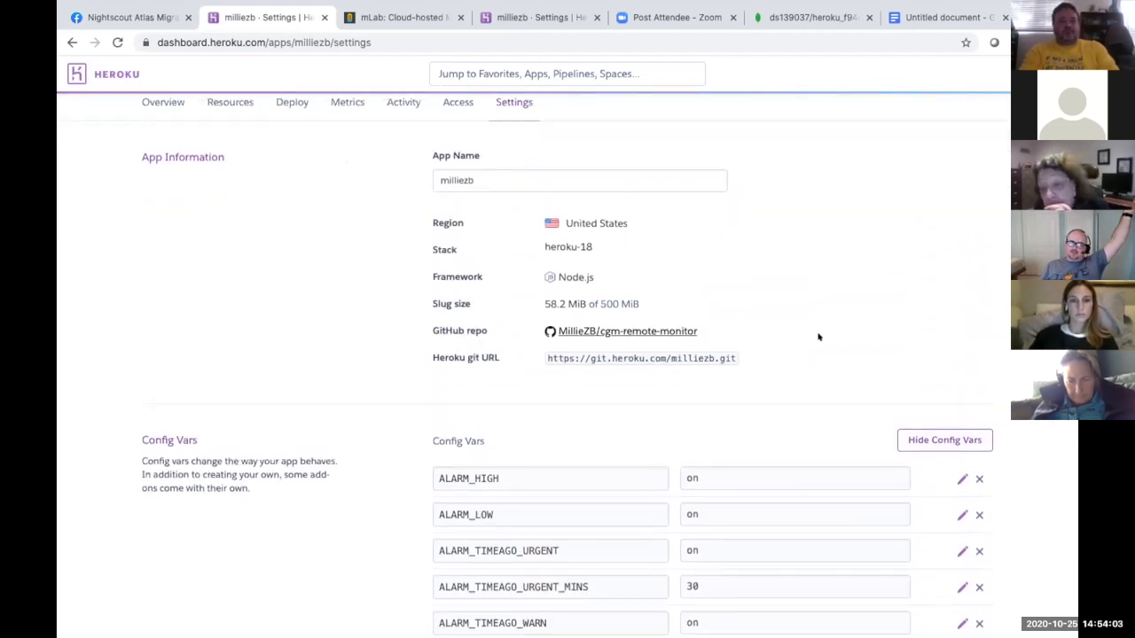
scroll(816, 332, up, 1)
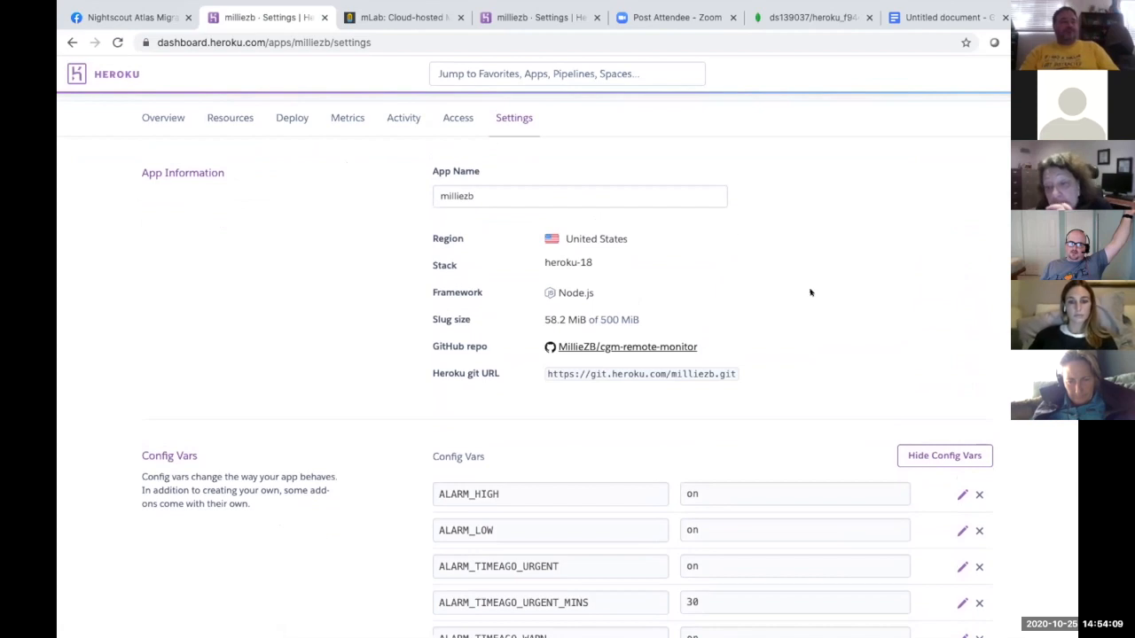
scroll(810, 293, down, 1)
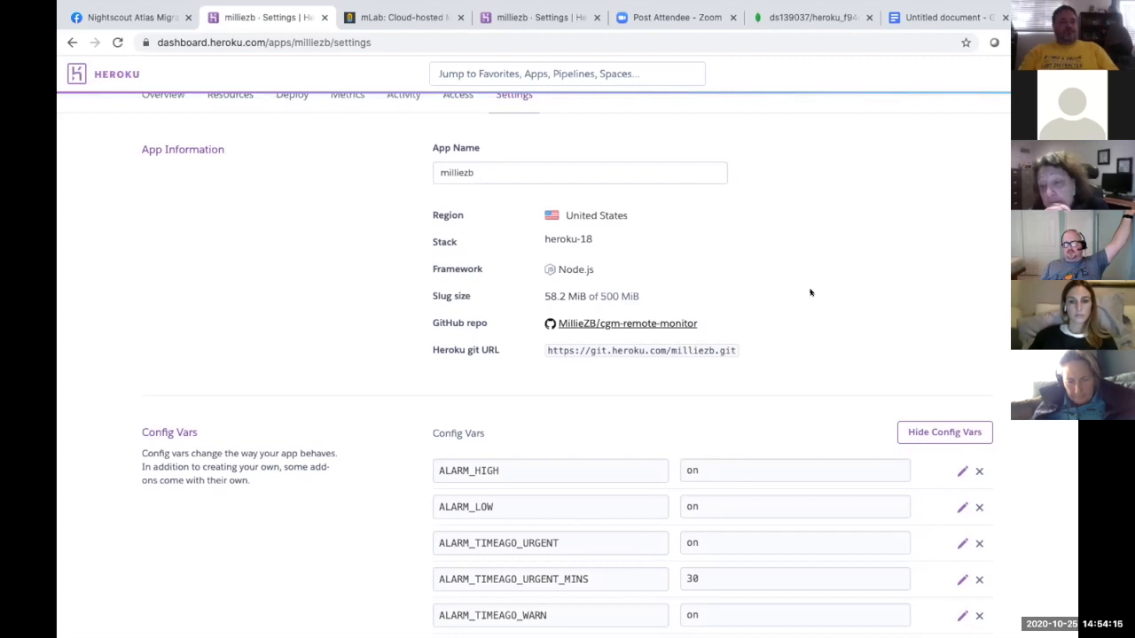
scroll(810, 293, up, 1)
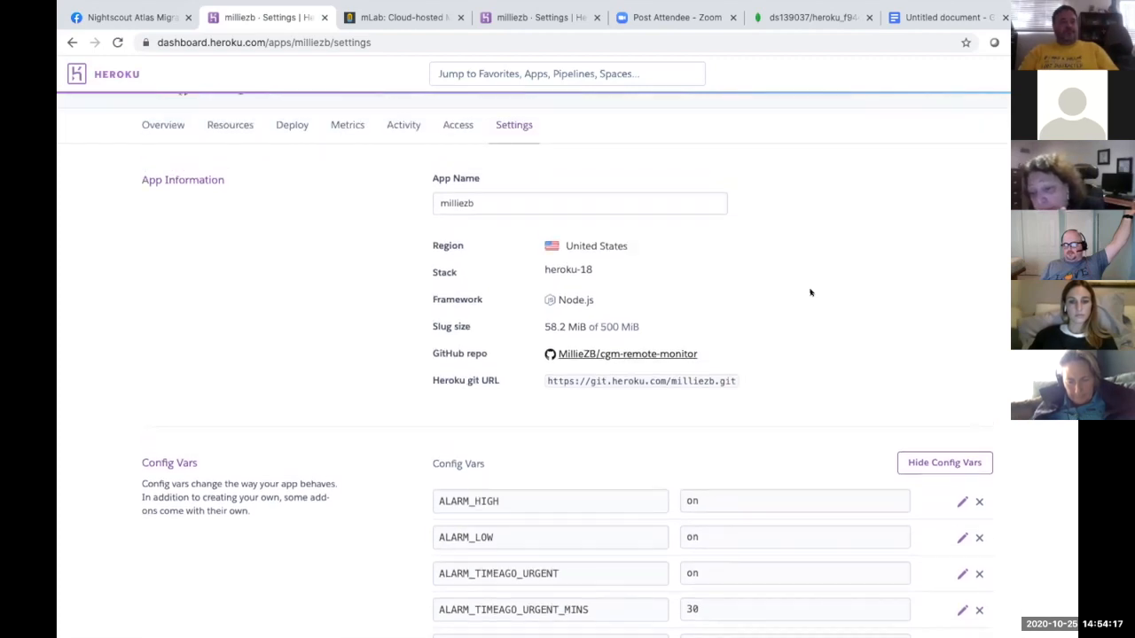
scroll(810, 293, up, 1)
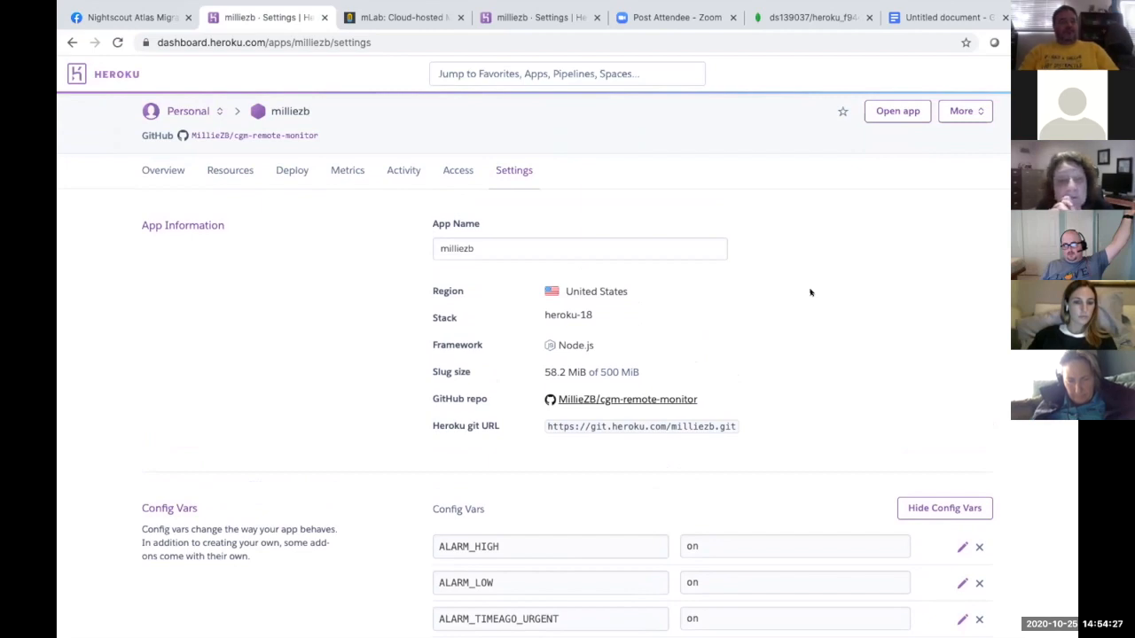
scroll(809, 292, down, 1)
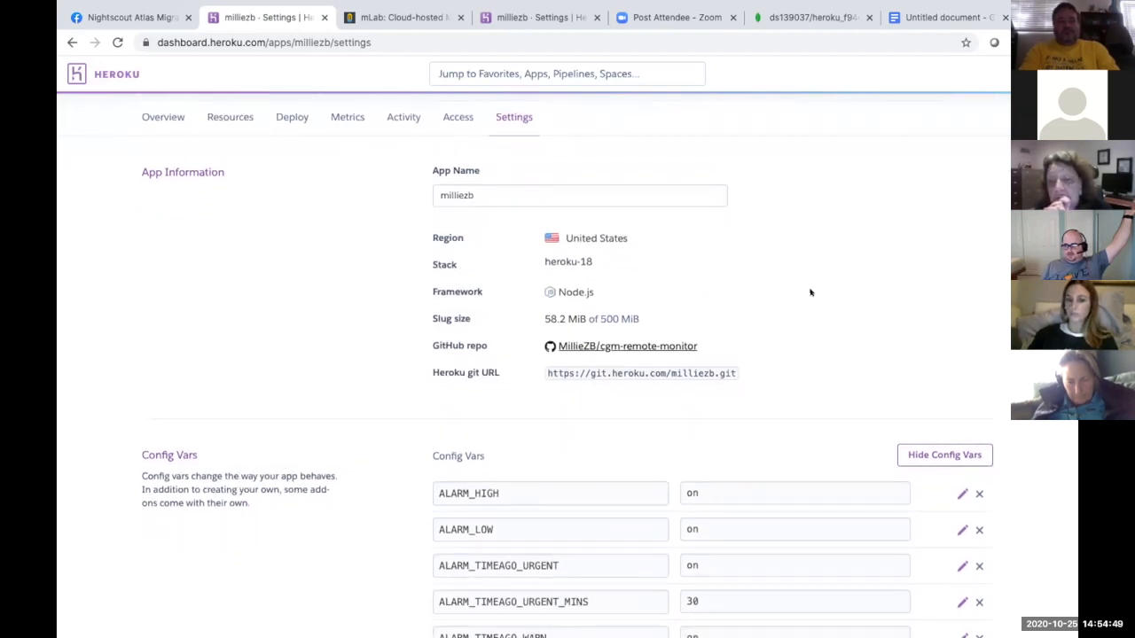
scroll(810, 293, up, 1)
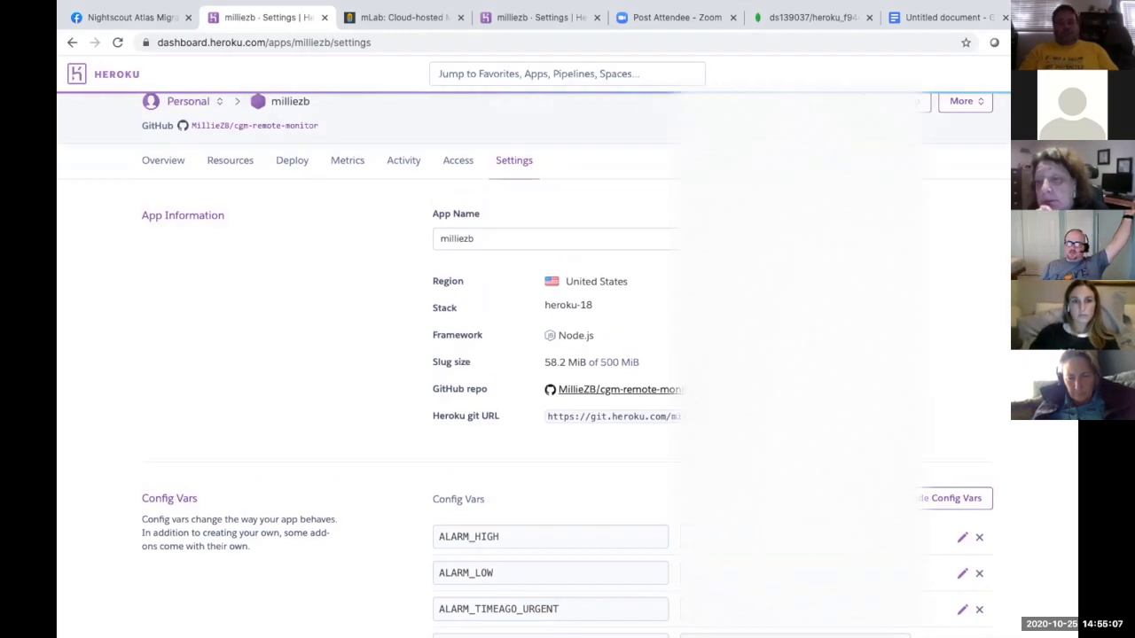
Step: Review the connection string on the Atlas migration page and its copy in the untitled document
click(798, 17)
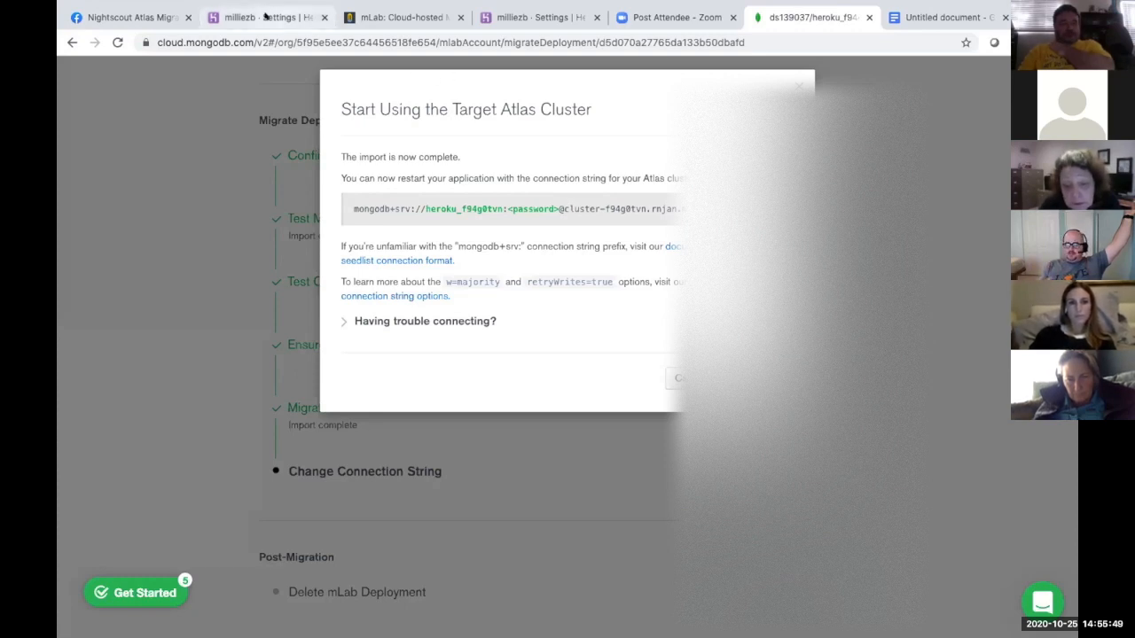
click(963, 16)
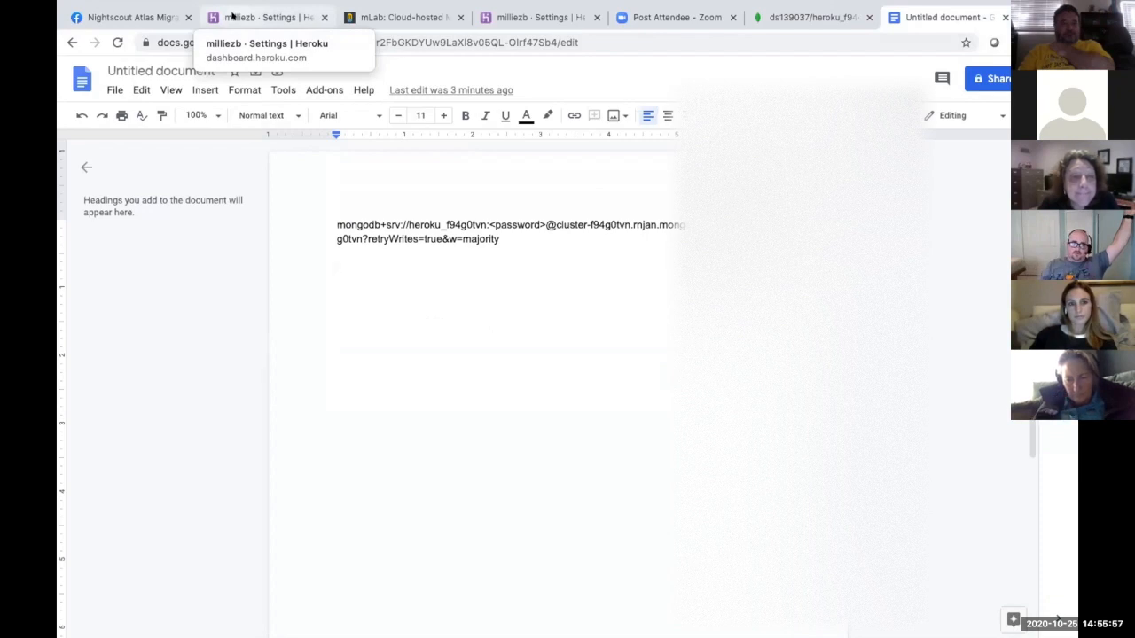
Step: Return to the Nightscout app's Heroku settings, reload the page, reveal the config vars again and find the MONGODB_URI variable
click(233, 15)
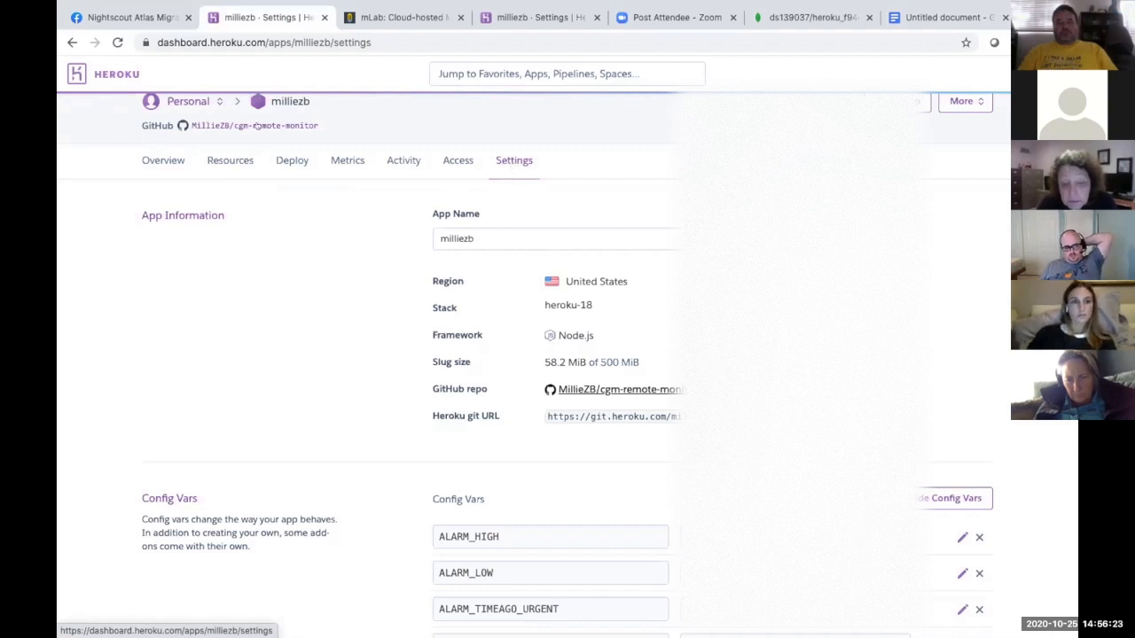
click(117, 42)
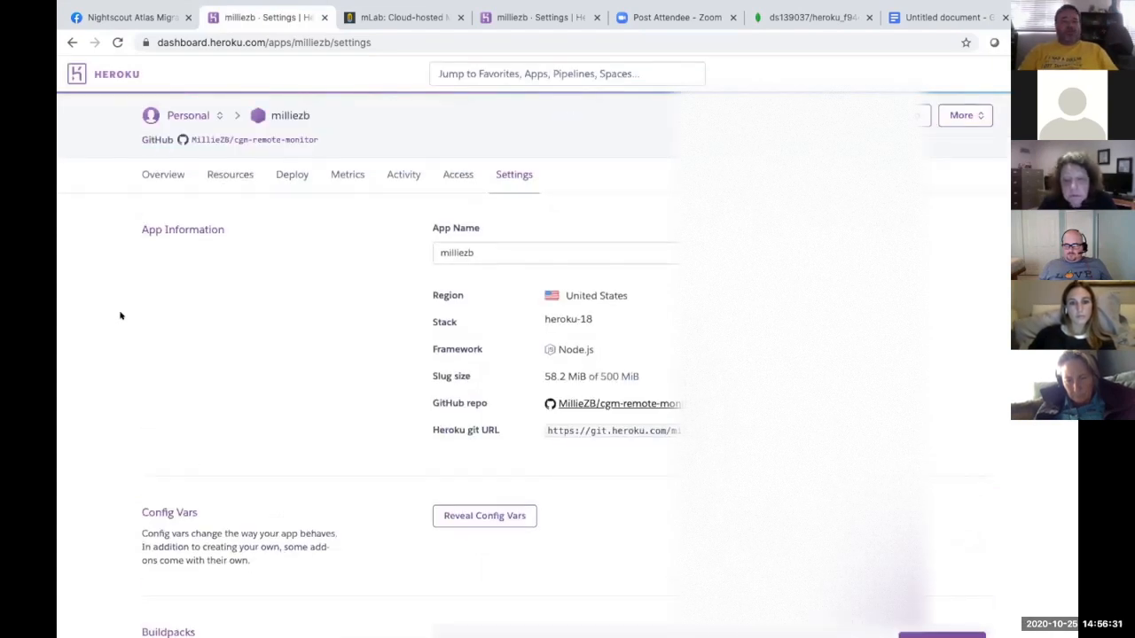
scroll(218, 299, down, 2)
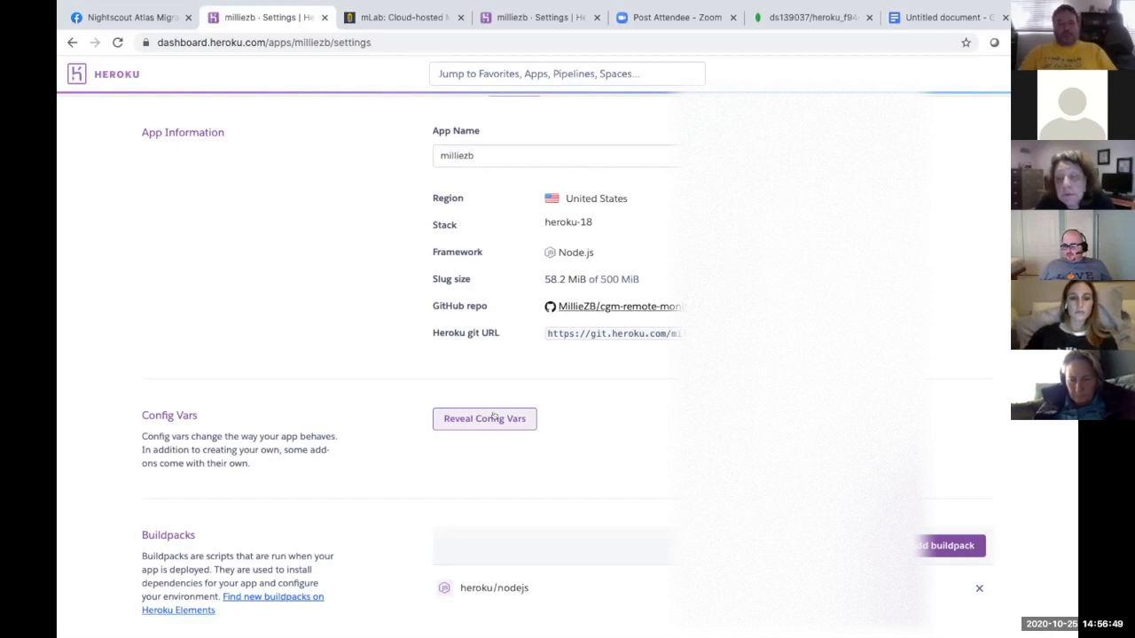
scroll(506, 417, up, 2)
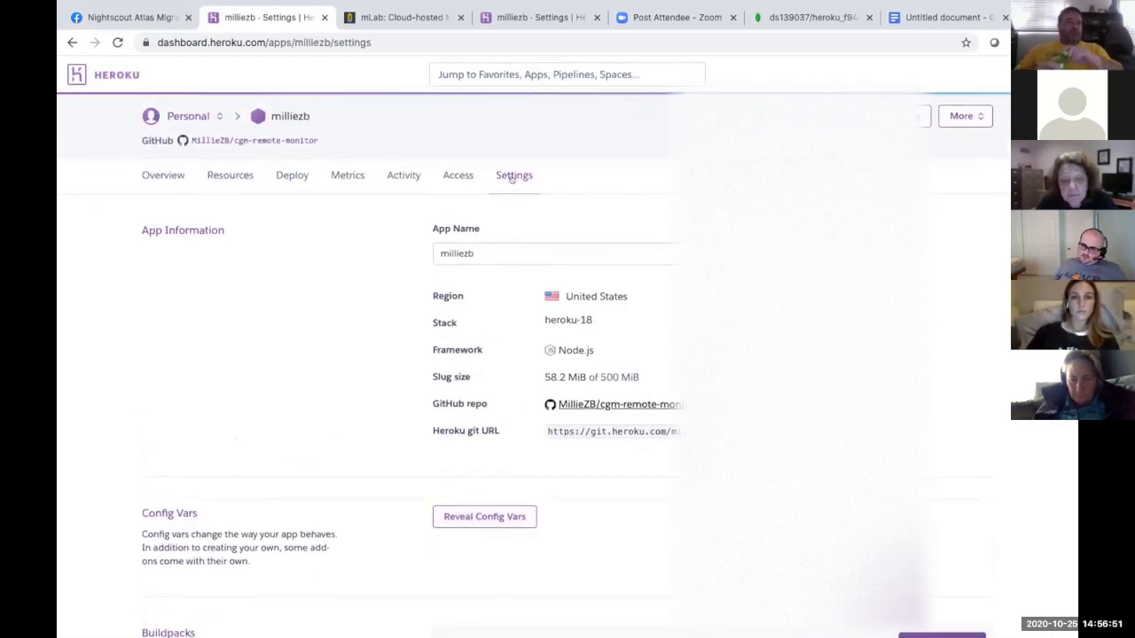
scroll(510, 190, down, 3)
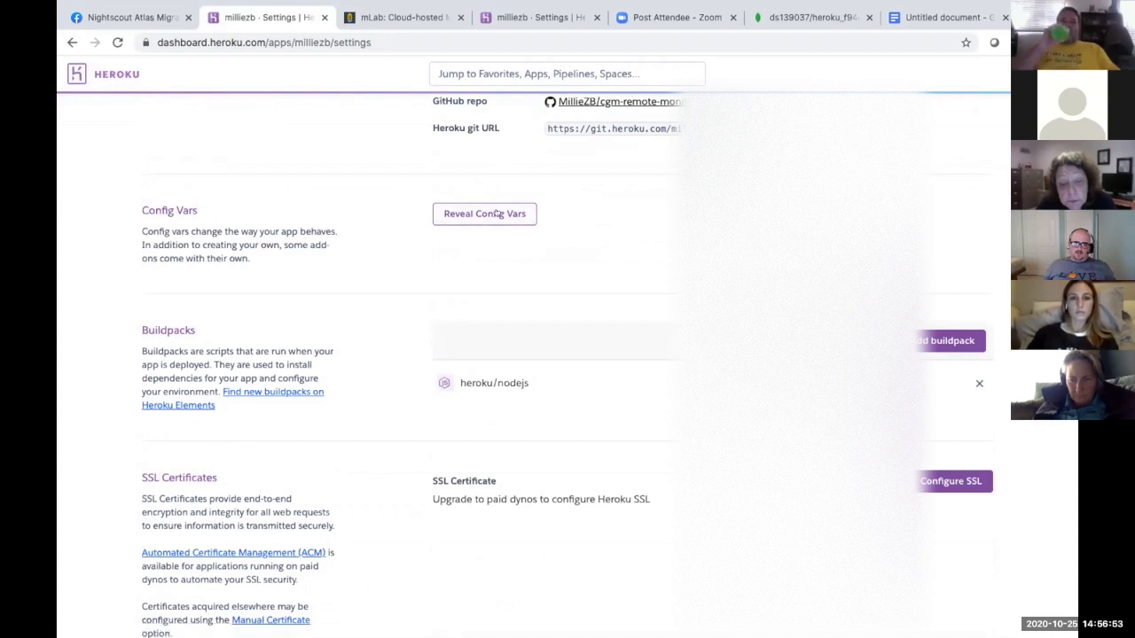
click(497, 214)
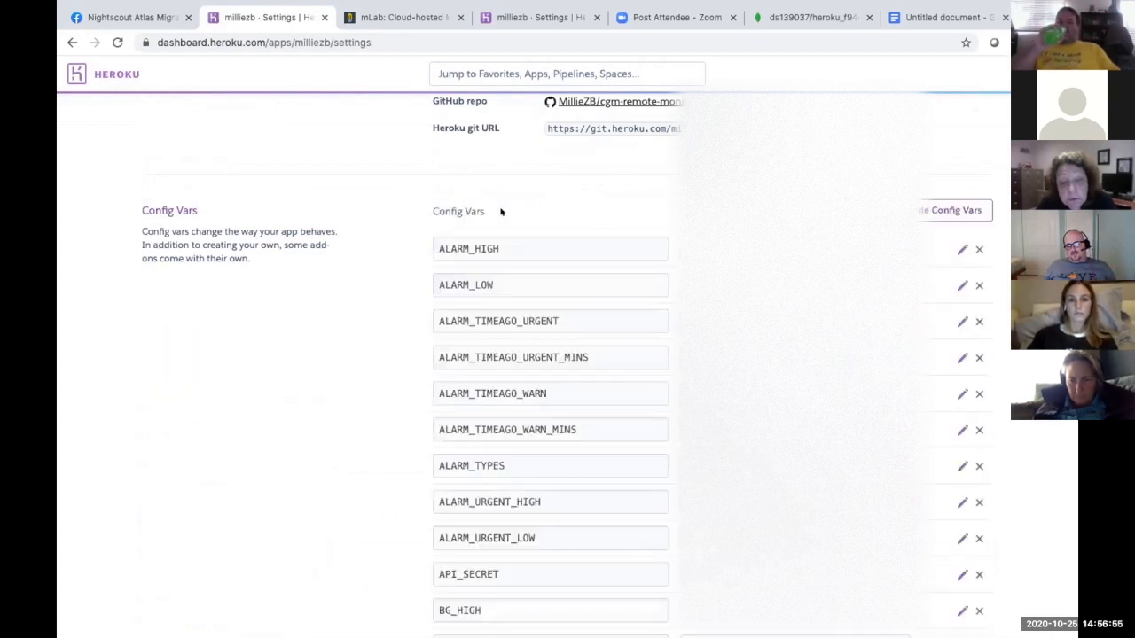
scroll(330, 367, down, 2)
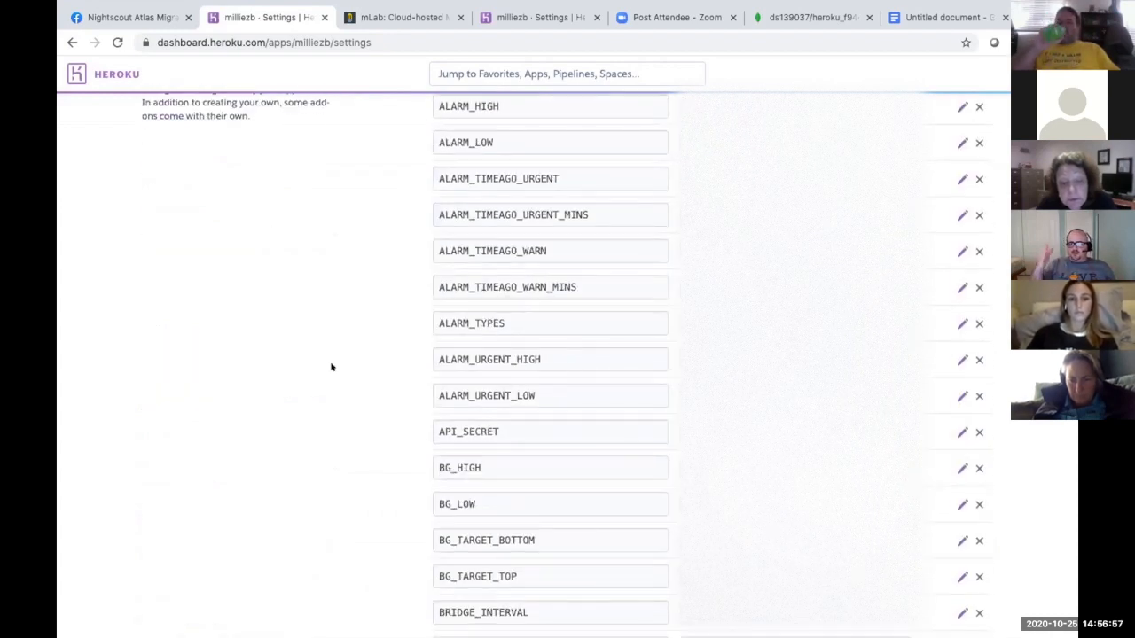
scroll(330, 367, down, 5)
scroll(330, 367, down, 7)
scroll(331, 368, up, 1)
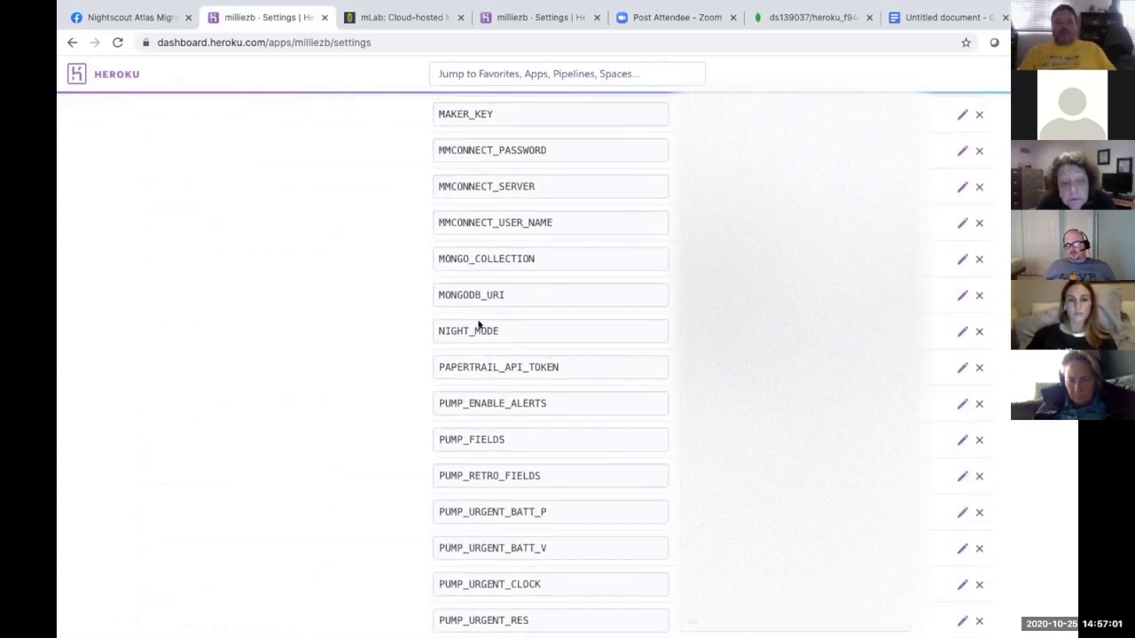
double_click(504, 295)
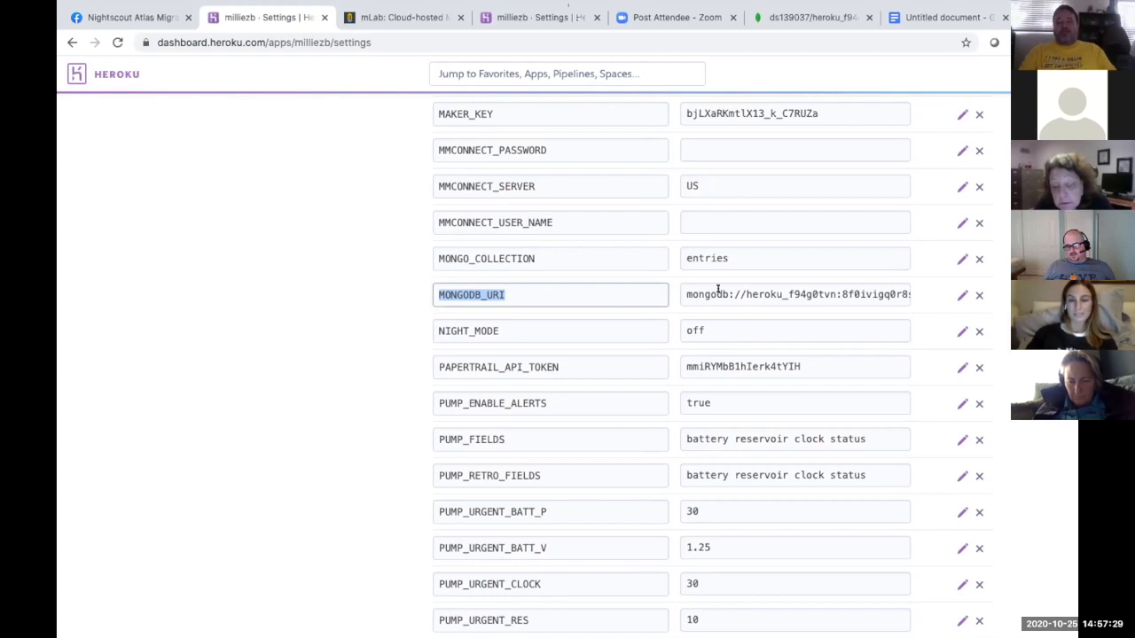
Step: Copy the full value of the MONGODB_URI config var
click(710, 292)
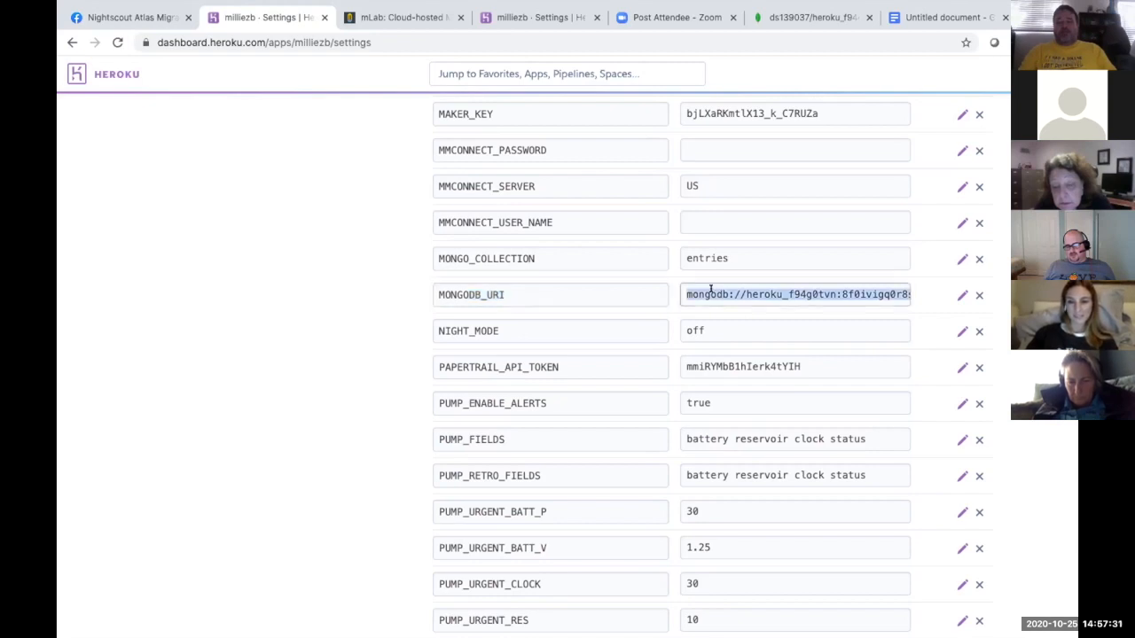
right_click(711, 293)
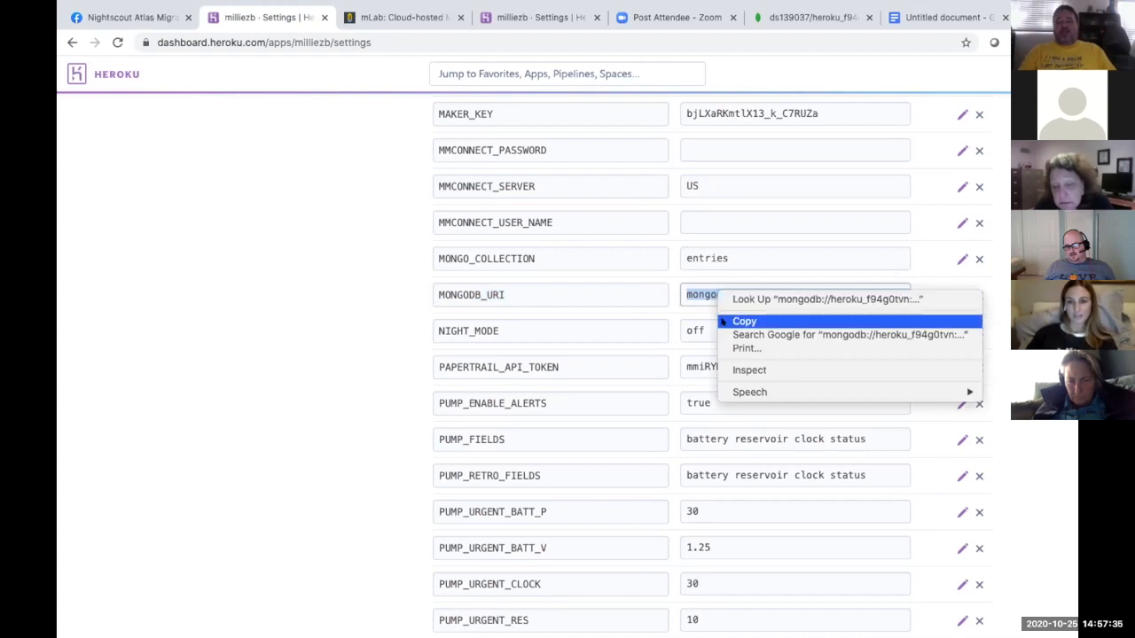
click(743, 321)
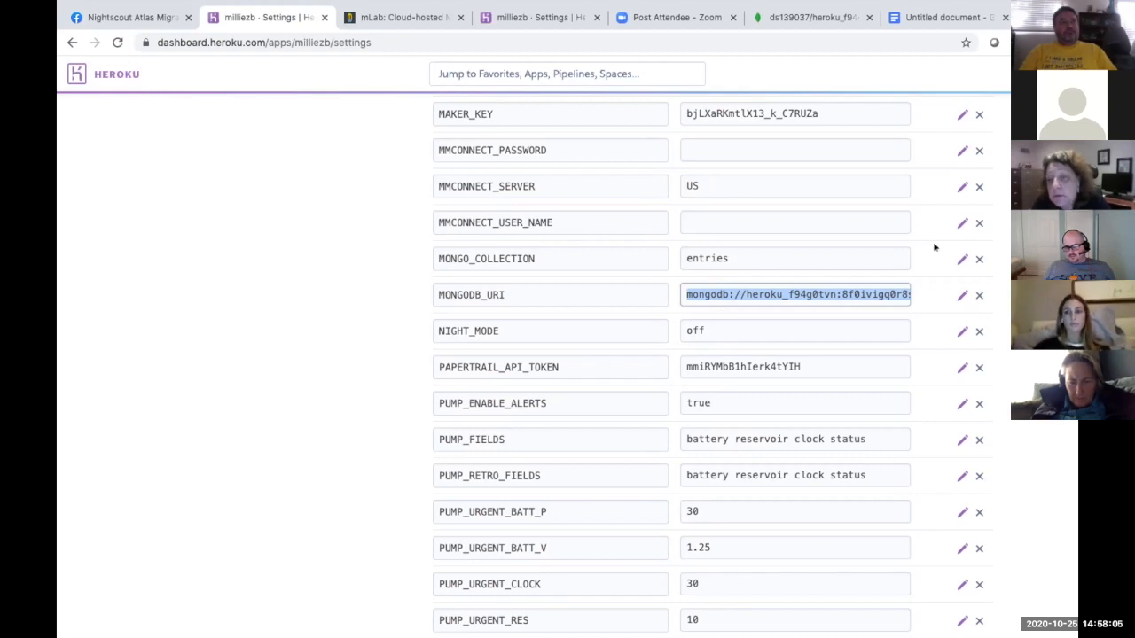
Step: Open MONGODB_URI for editing, enlarge its value box to inspect the whole connection string, and close the editor without saving
click(962, 295)
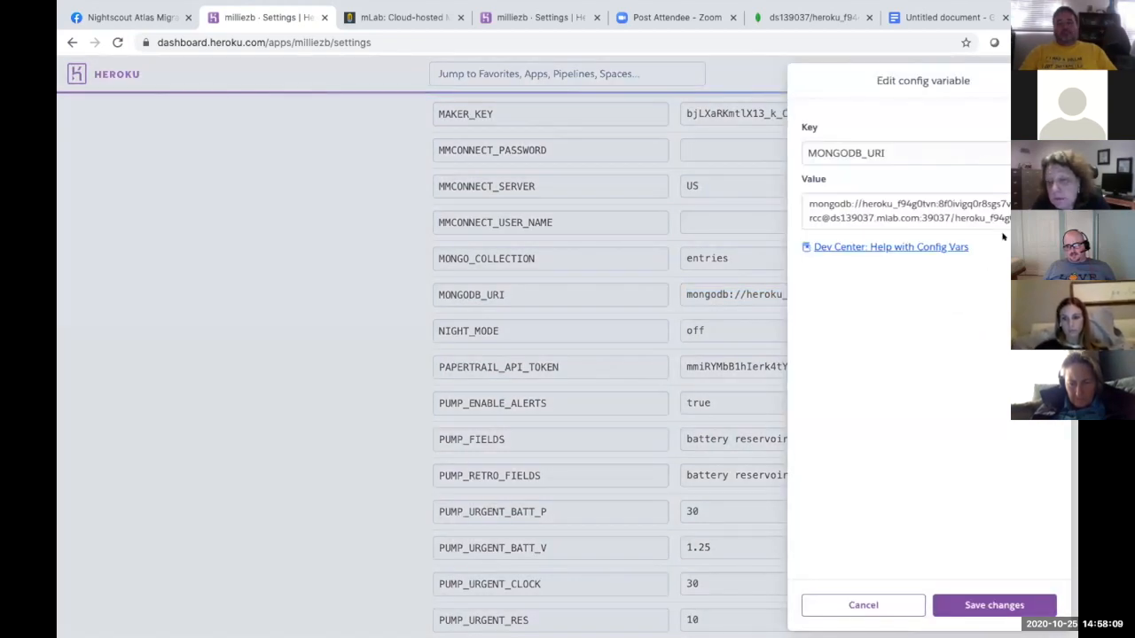
click(932, 204)
key(ctrl+a)
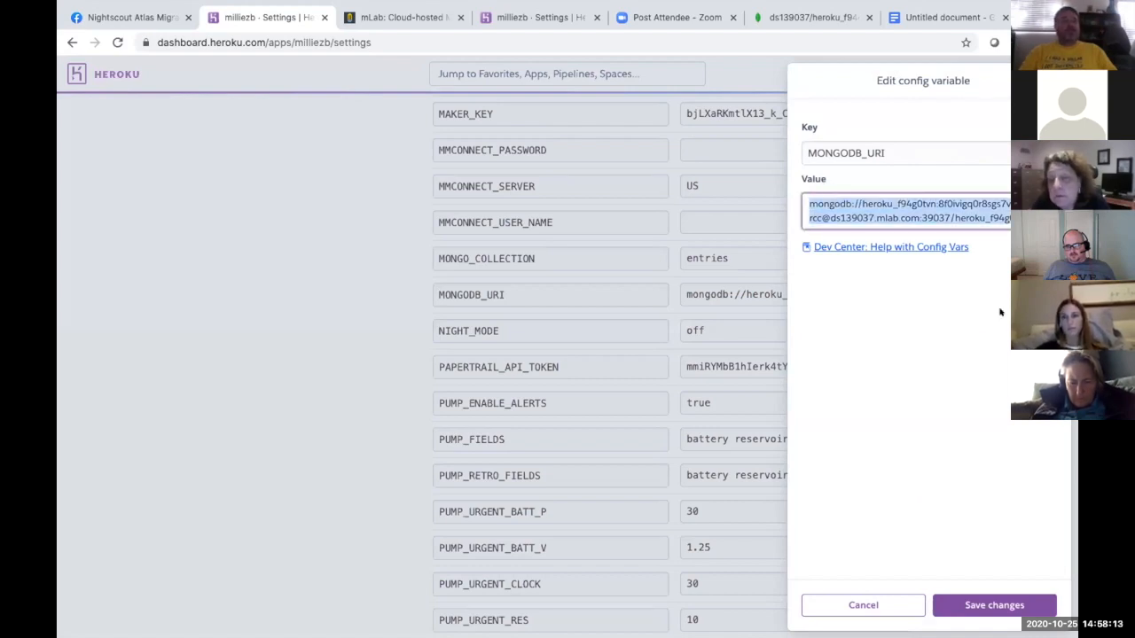
click(1036, 218)
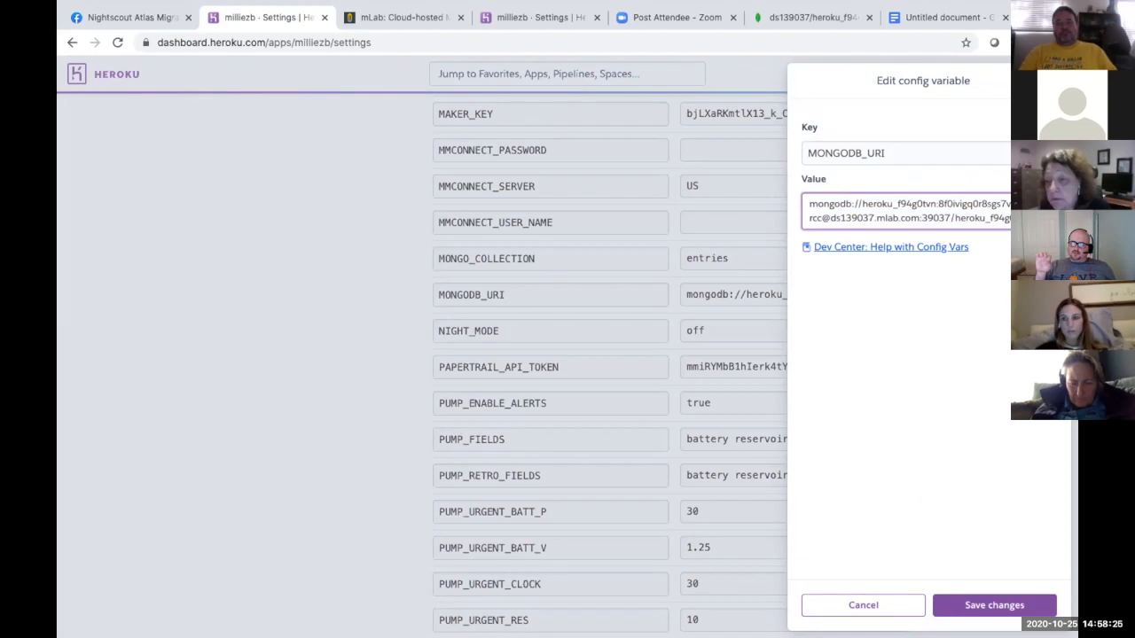
drag(1052, 225, 1055, 307)
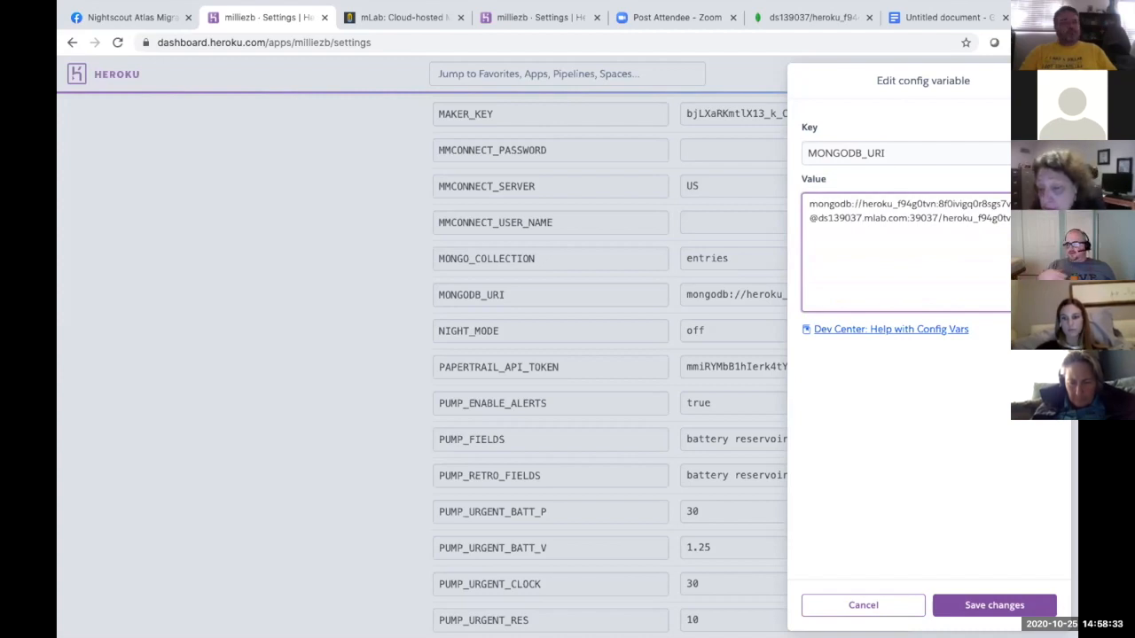
key(ctrl+a)
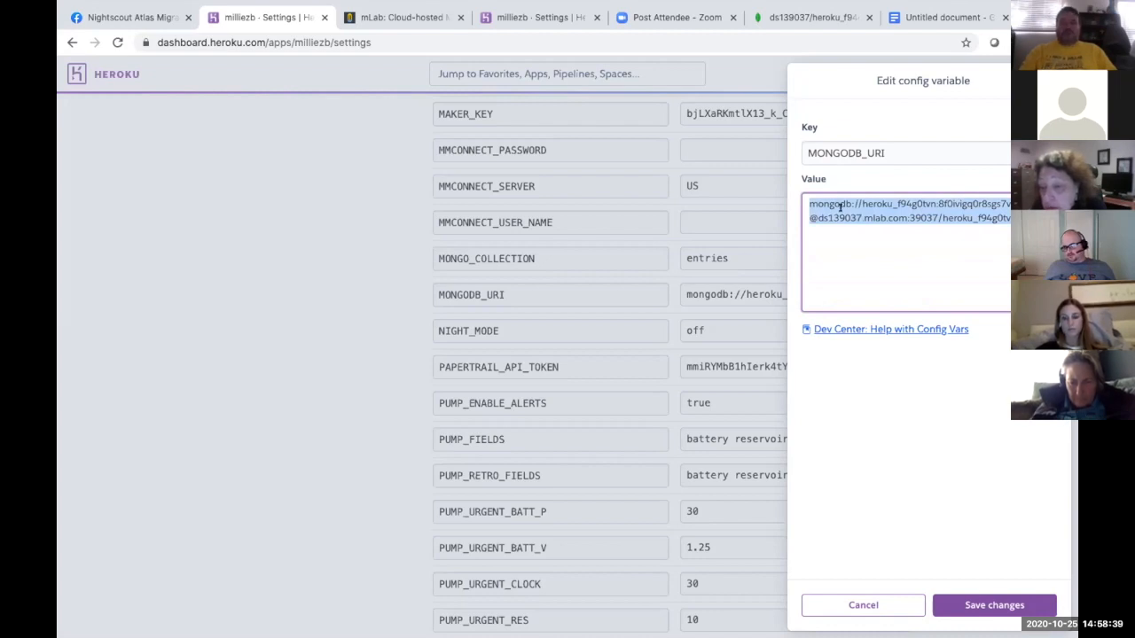
click(841, 208)
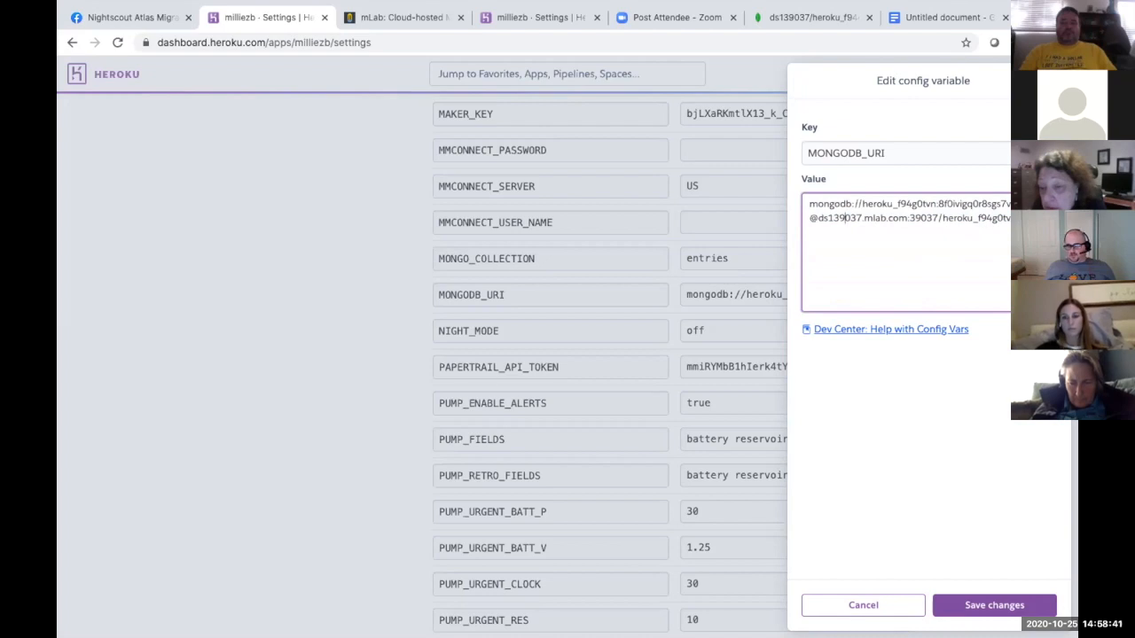
key(ctrl+a)
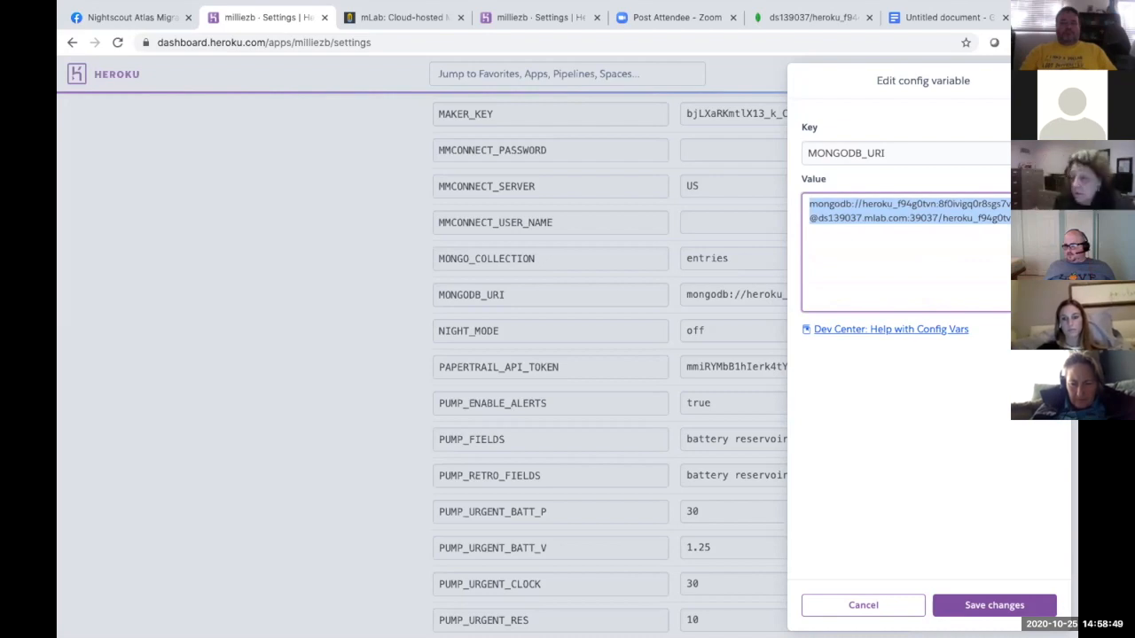
key(Escape)
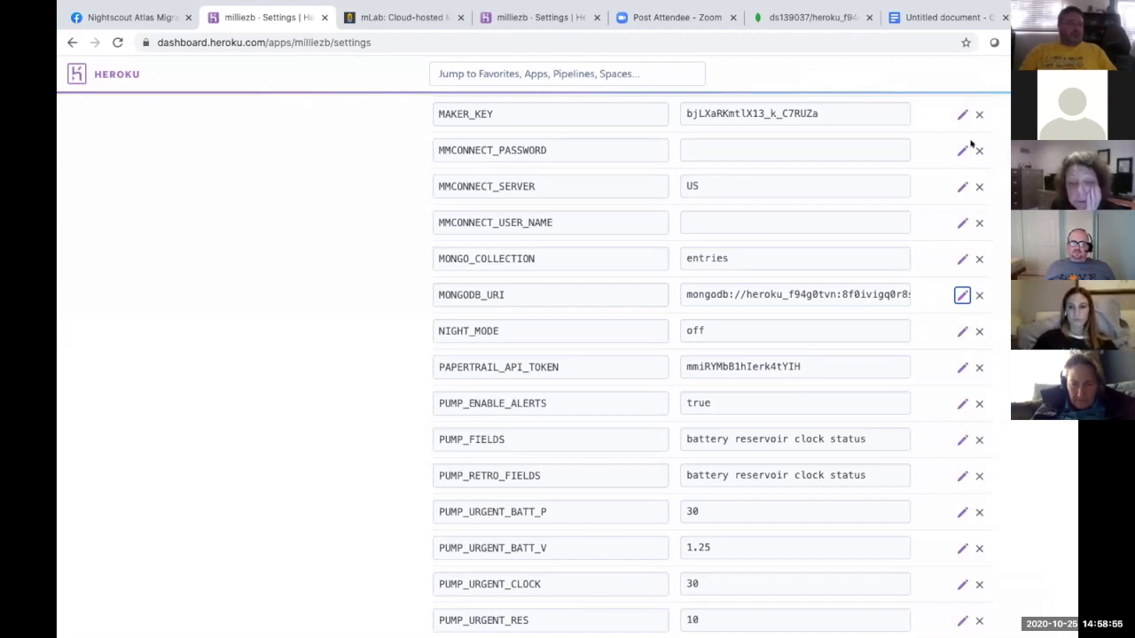
Step: Paste the copied mLab connection string below the Atlas connection string in the untitled Google document
click(946, 12)
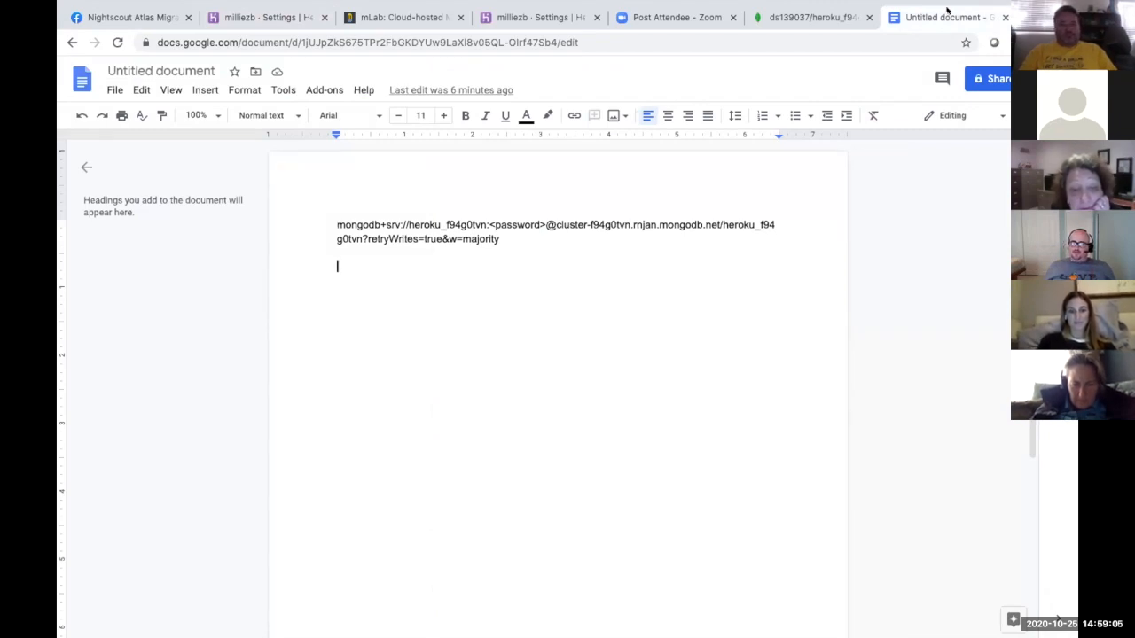
key(ctrl+v)
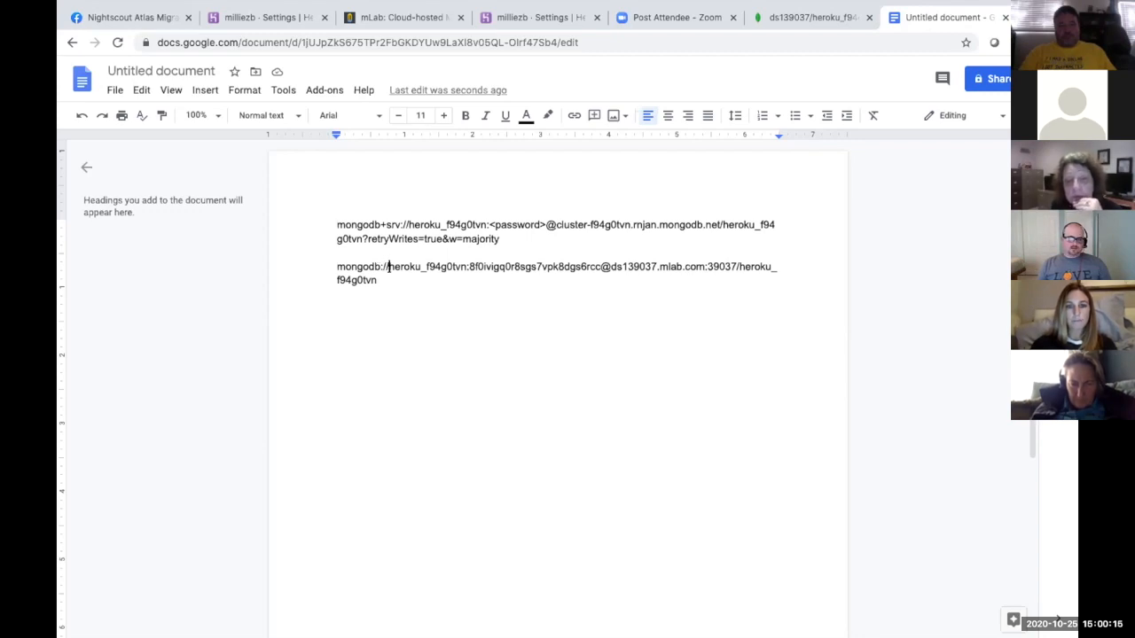
Step: Copy the username and password portion of the mLab connection string, from after the double slash up to the @ sign
drag(387, 266, 388, 278)
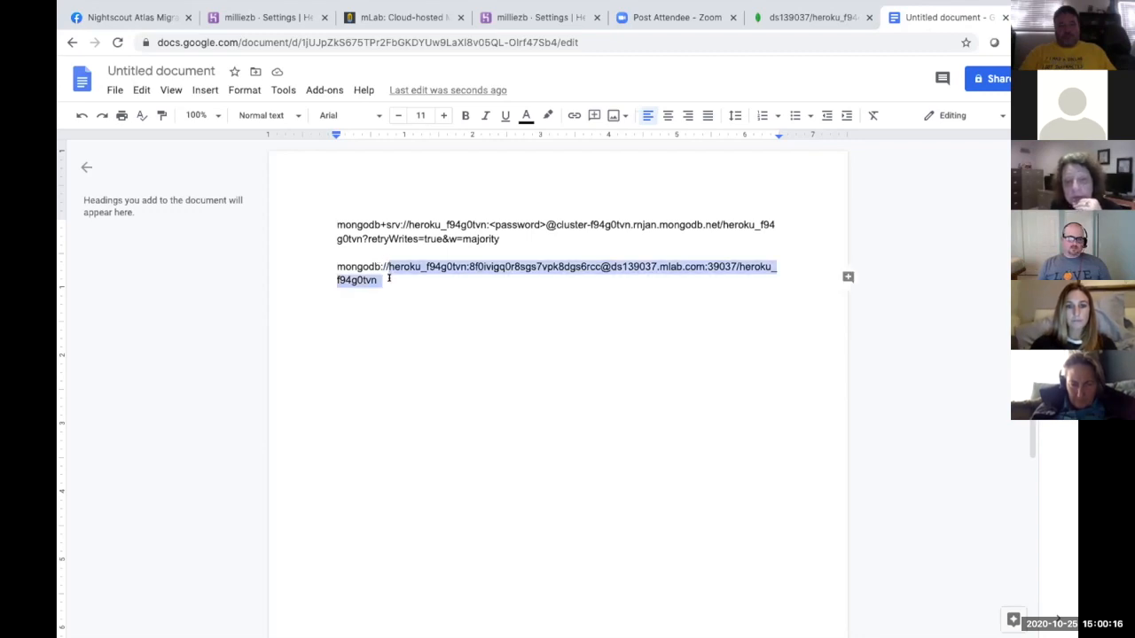
click(446, 279)
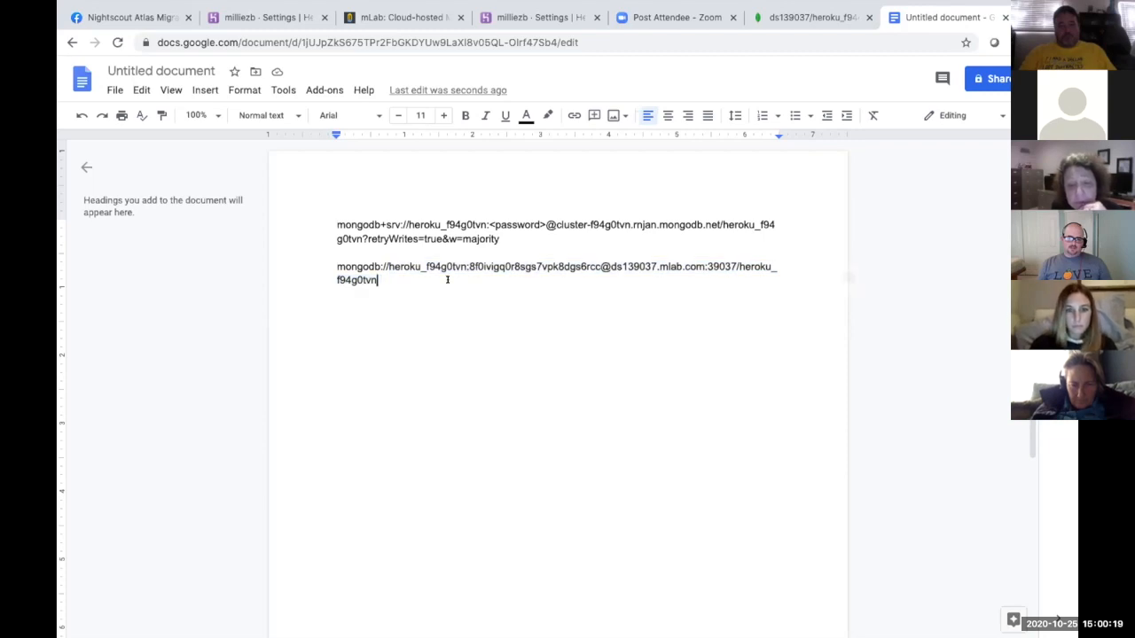
drag(388, 266, 601, 267)
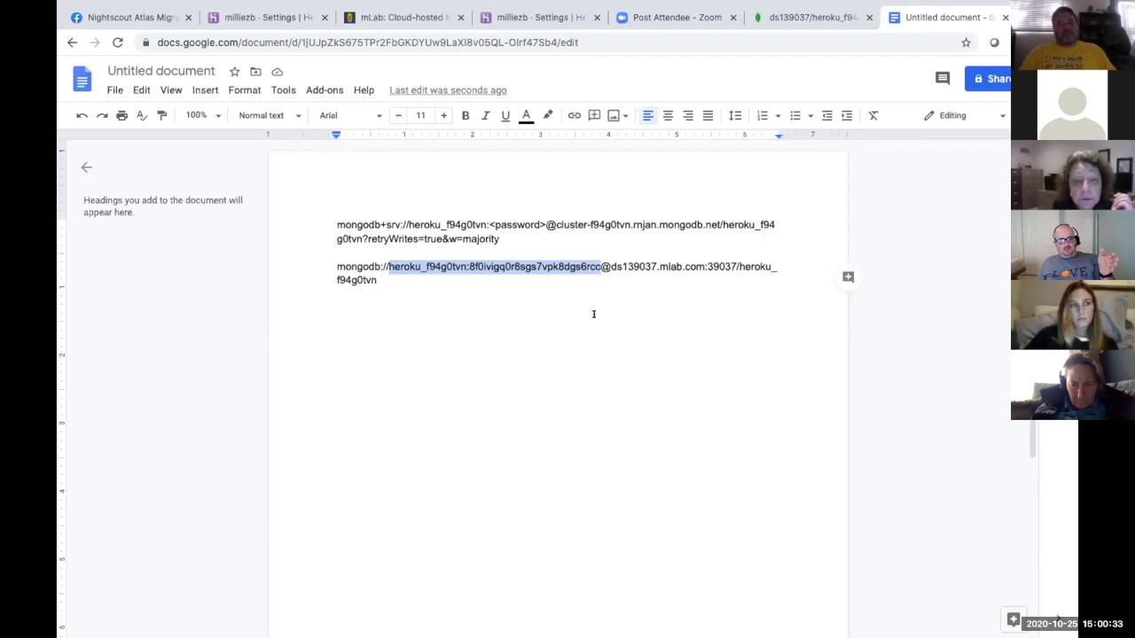
click(392, 266)
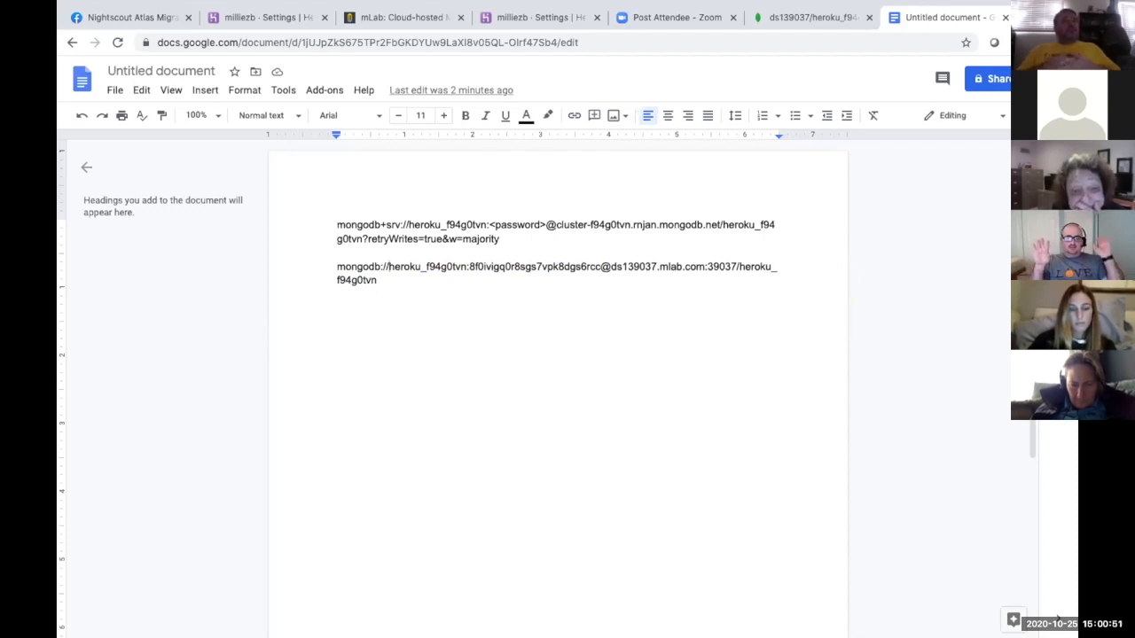
click(387, 267)
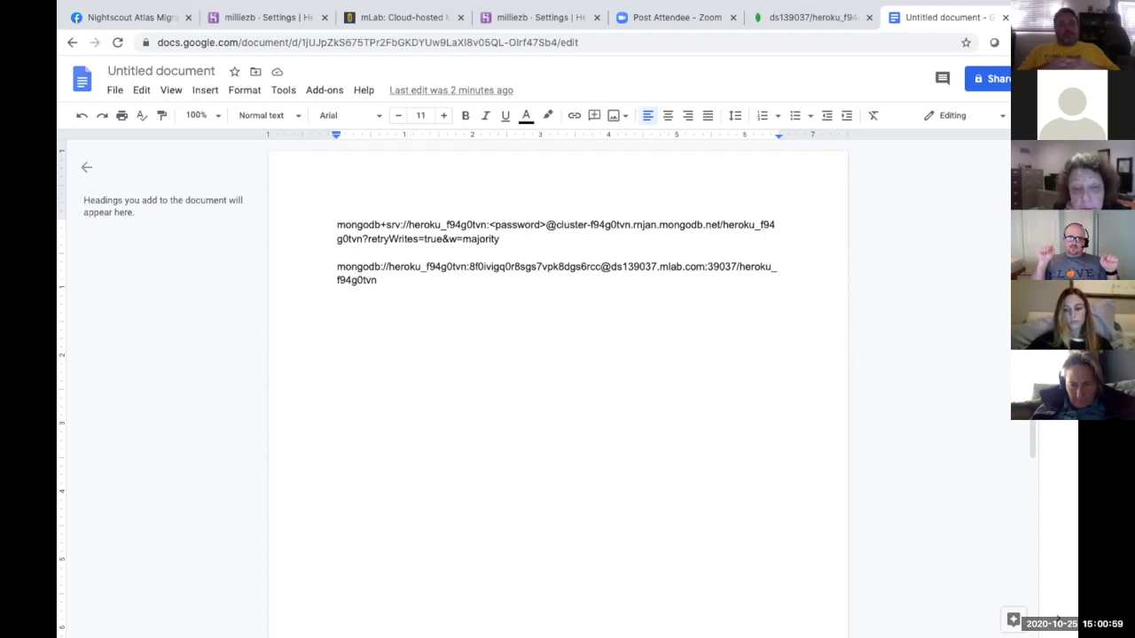
key(shift+Right)
key(shift+Right)
key(shift+Right)
key(shift+Right)
key(shift+Right)
key(shift+Right)
key(shift+Right)
key(shift+Right)
key(shift+Right)
key(shift+Right)
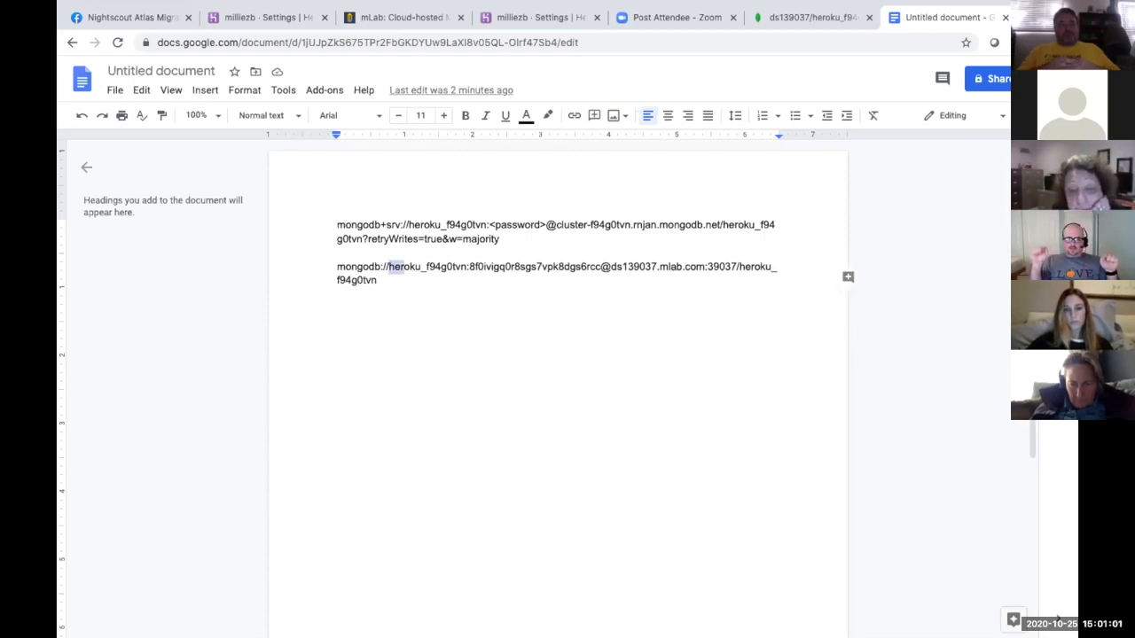
key(shift+Right)
key(shift+Right)
key(shift+Right)
key(shift+Right)
key(shift+Right)
key(shift+Right)
key(shift+Right)
key(shift+Right)
key(shift+Right)
key(shift+Right)
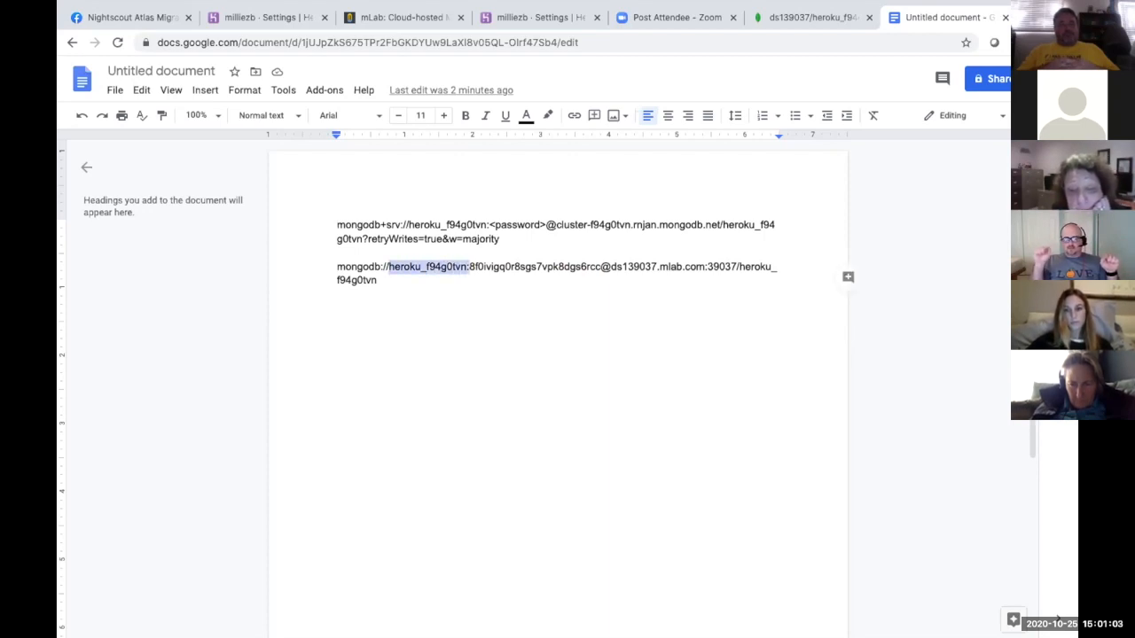
key(shift+Right)
key(shift+Right)
key(shift+Right)
key(shift+Right)
key(shift+Right)
key(shift+Right)
key(shift+Right)
key(shift+Right)
key(shift+Right)
key(shift+Right)
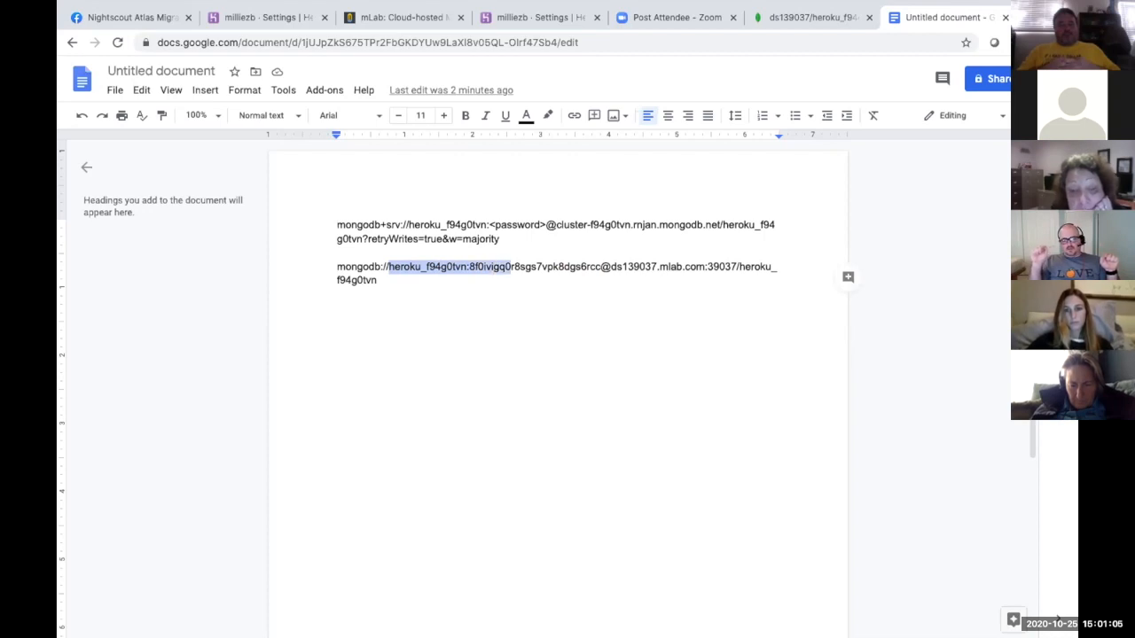
key(shift+Right)
key(shift+Right)
key(shift+Right)
key(shift+Right)
key(shift+Right)
key(shift+Right)
key(shift+Right)
key(shift+Right)
key(shift+Right)
key(shift+Right)
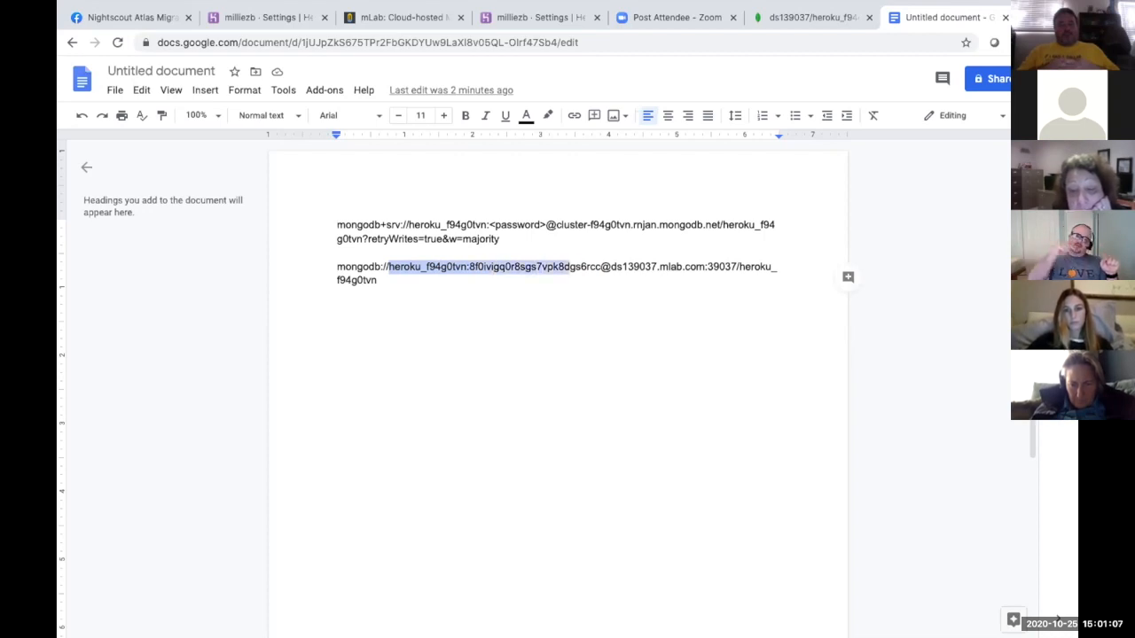
key(shift+Right)
key(shift+Right)
key(super+c)
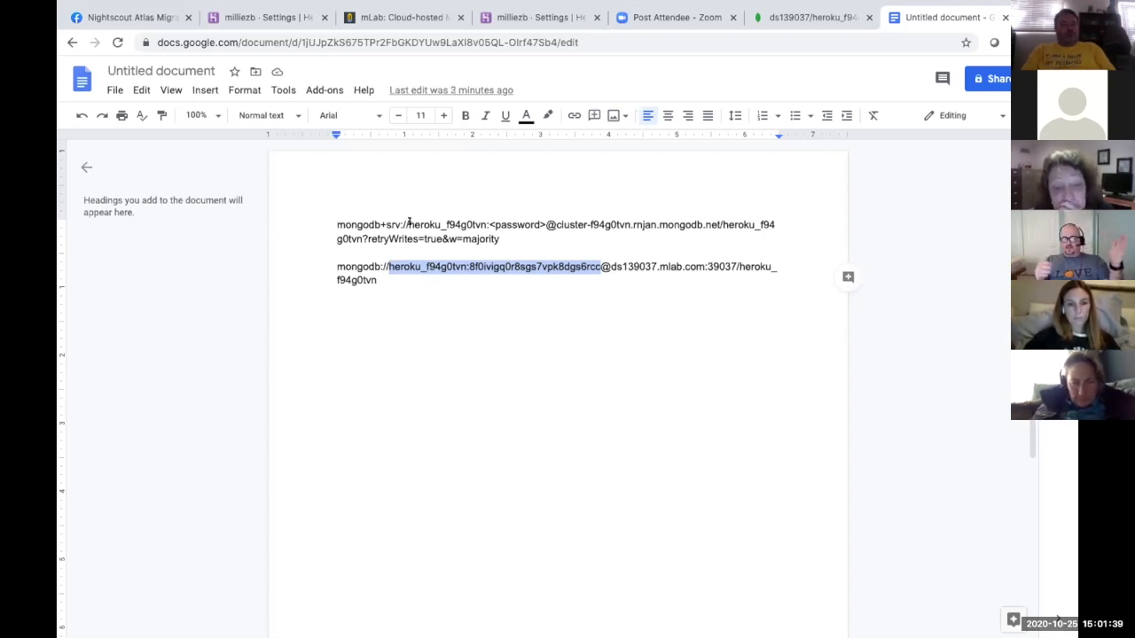
Step: Replace the username and <password> placeholder in the Atlas connection string with the copied database username and password
drag(407, 225, 541, 223)
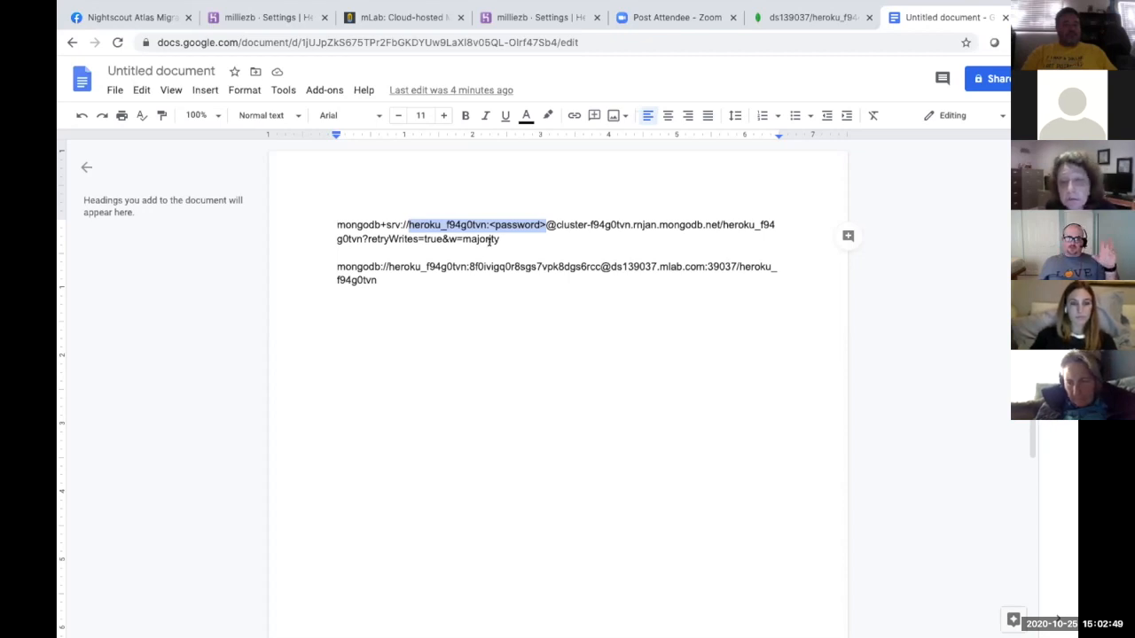
key(super+v)
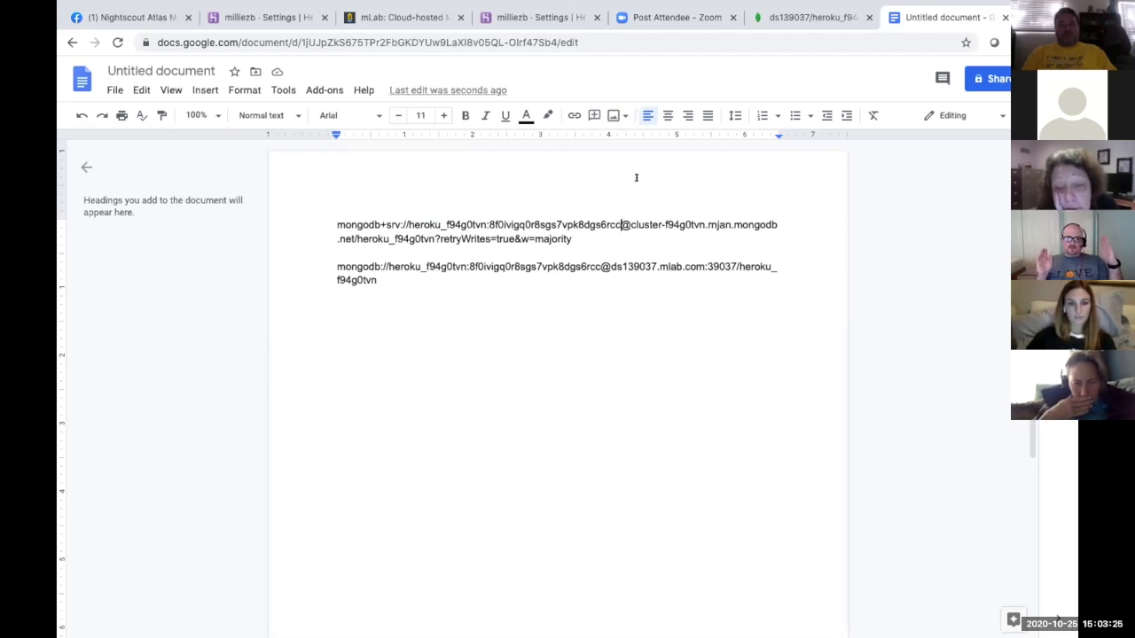
click(404, 224)
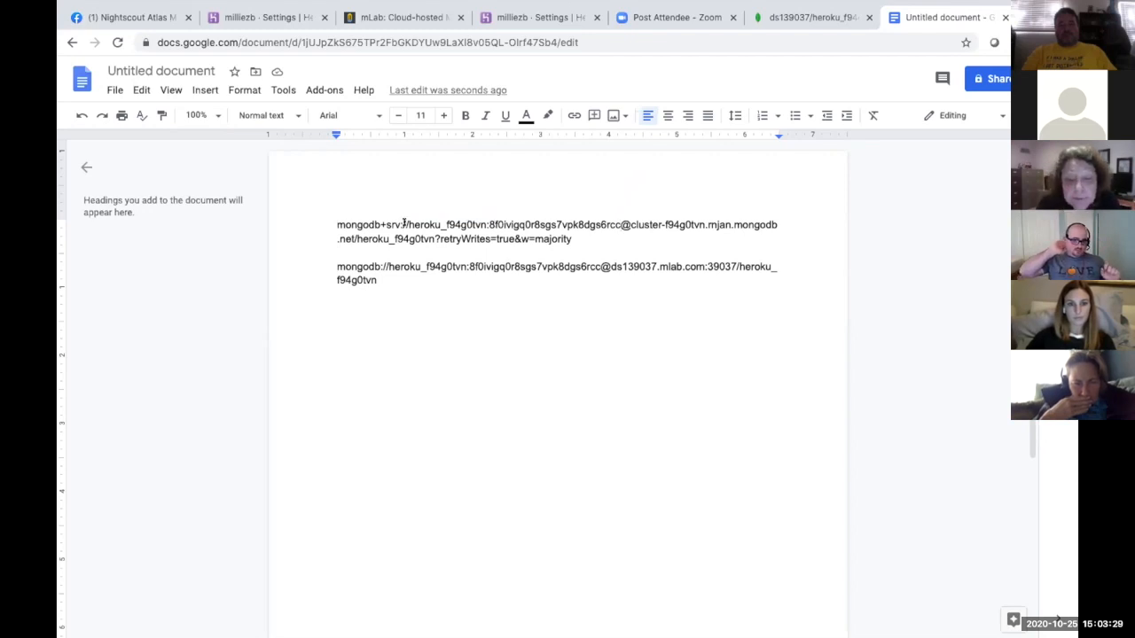
Step: Select and copy the complete Atlas connection string, from mongodb+srv through w=majority, in the untitled Google document
drag(404, 224, 619, 224)
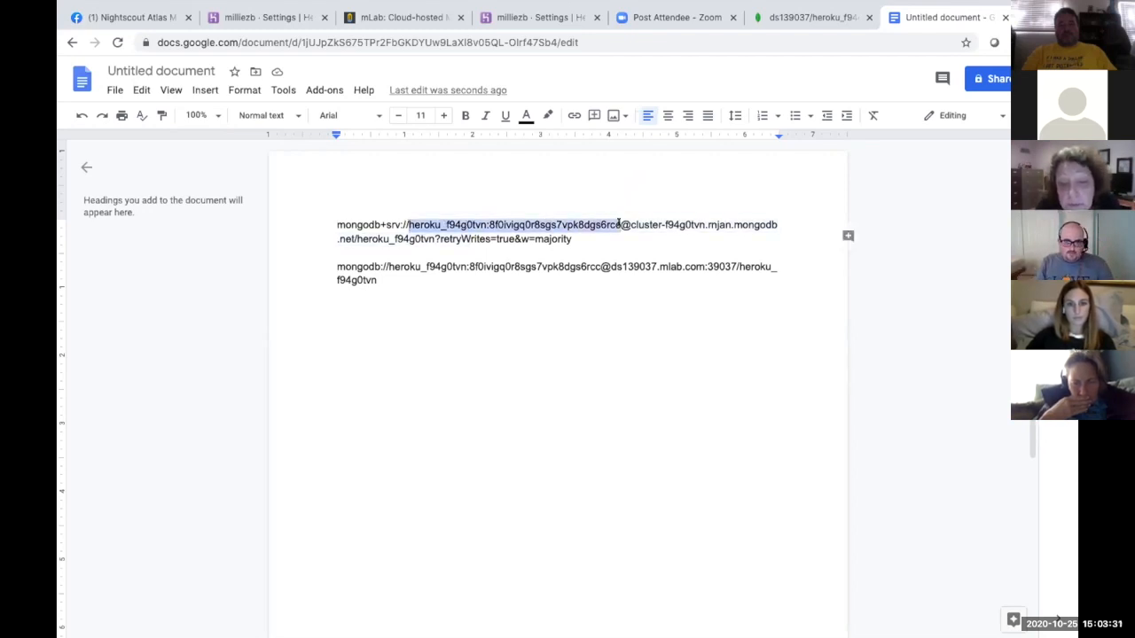
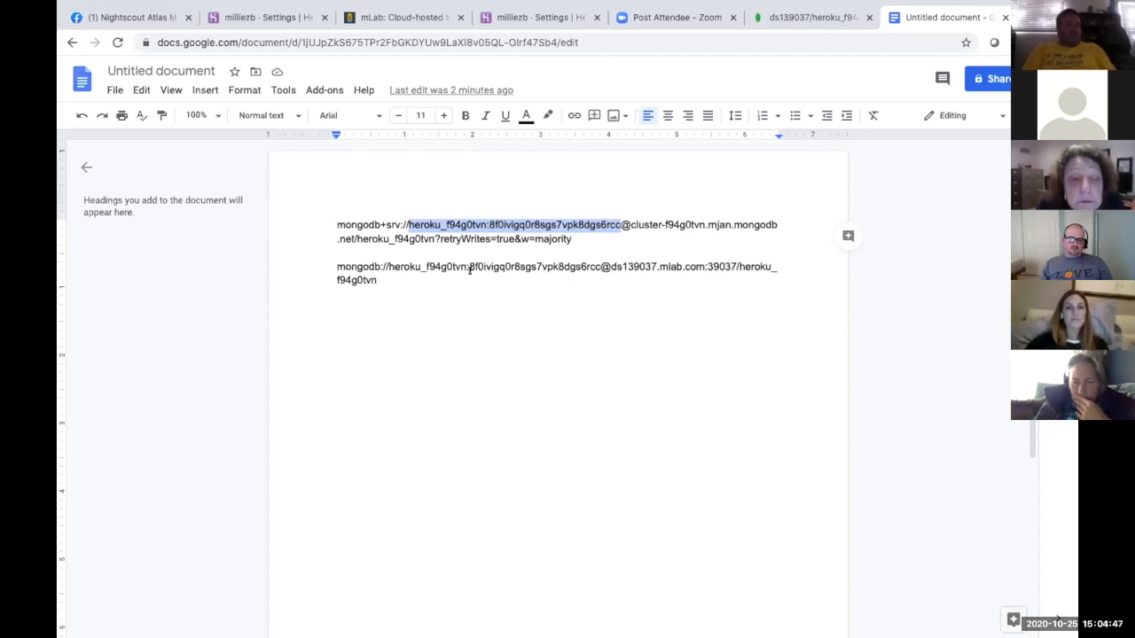
click(574, 240)
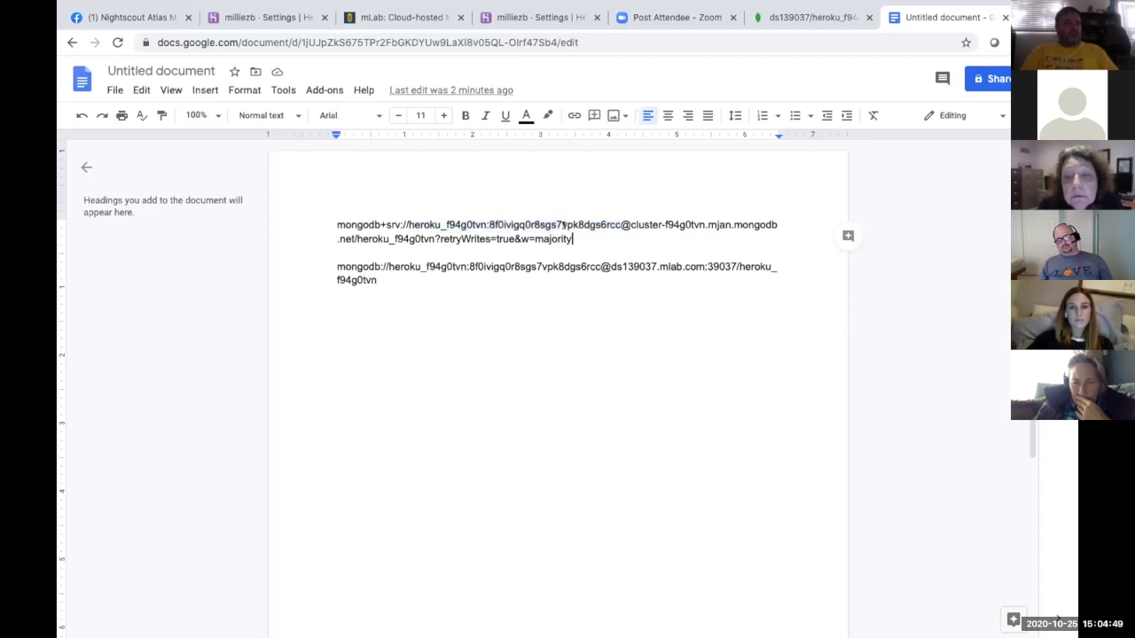
key(shift+Down)
key(shift+Up)
key(shift+Up)
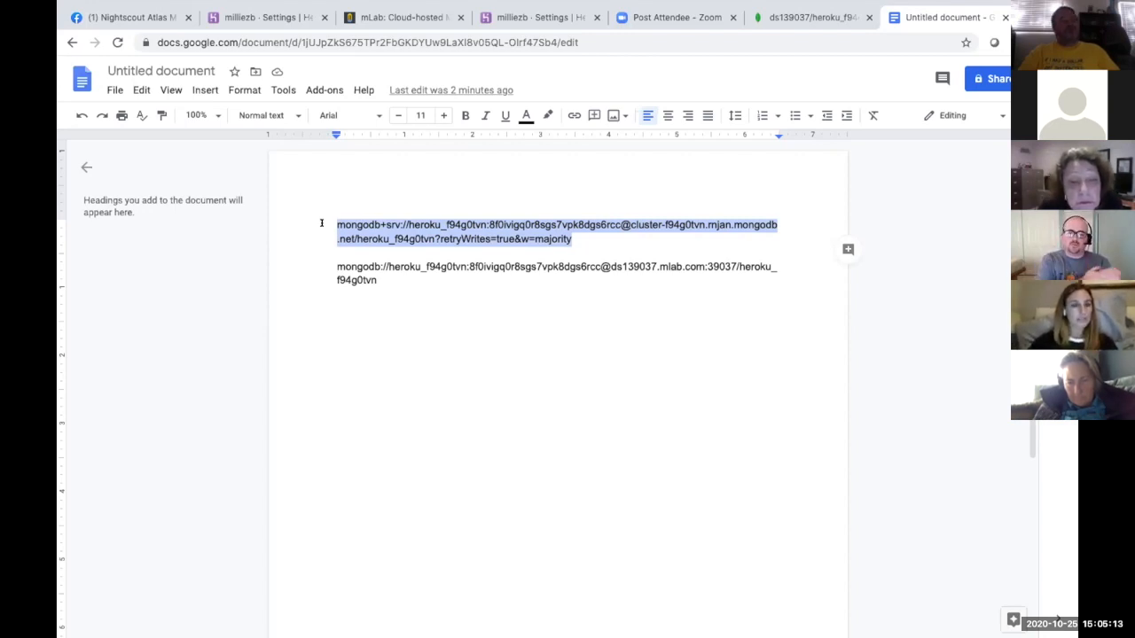
Step: Switch to the milliezb settings in Heroku and enter MONGO_CONNECTION as the key of a new config var
click(284, 17)
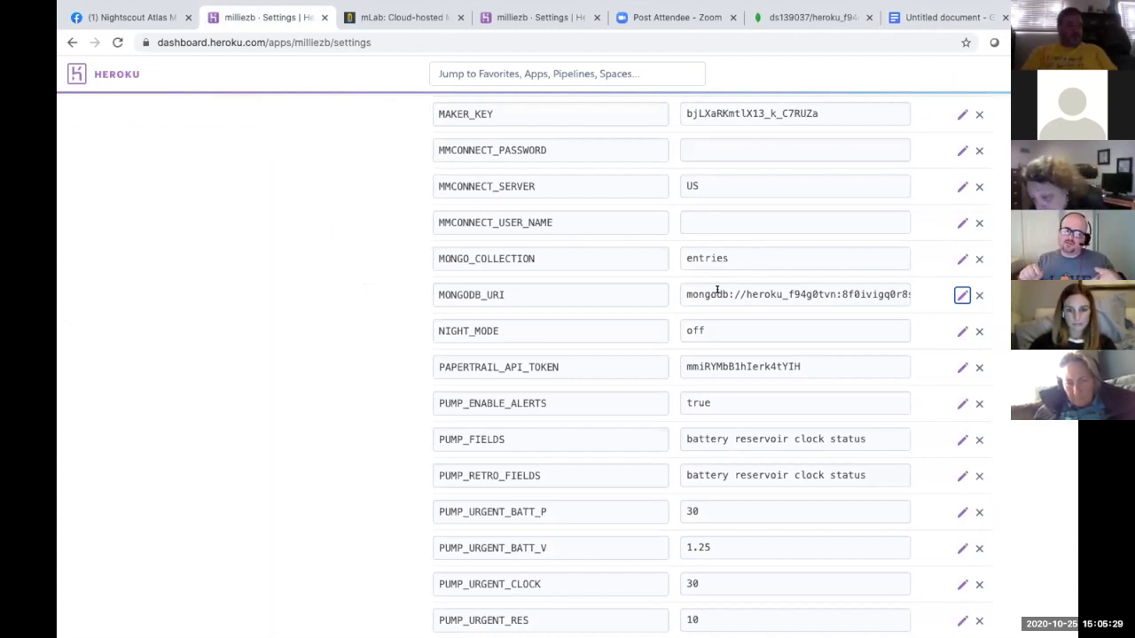
scroll(454, 346, down, 3)
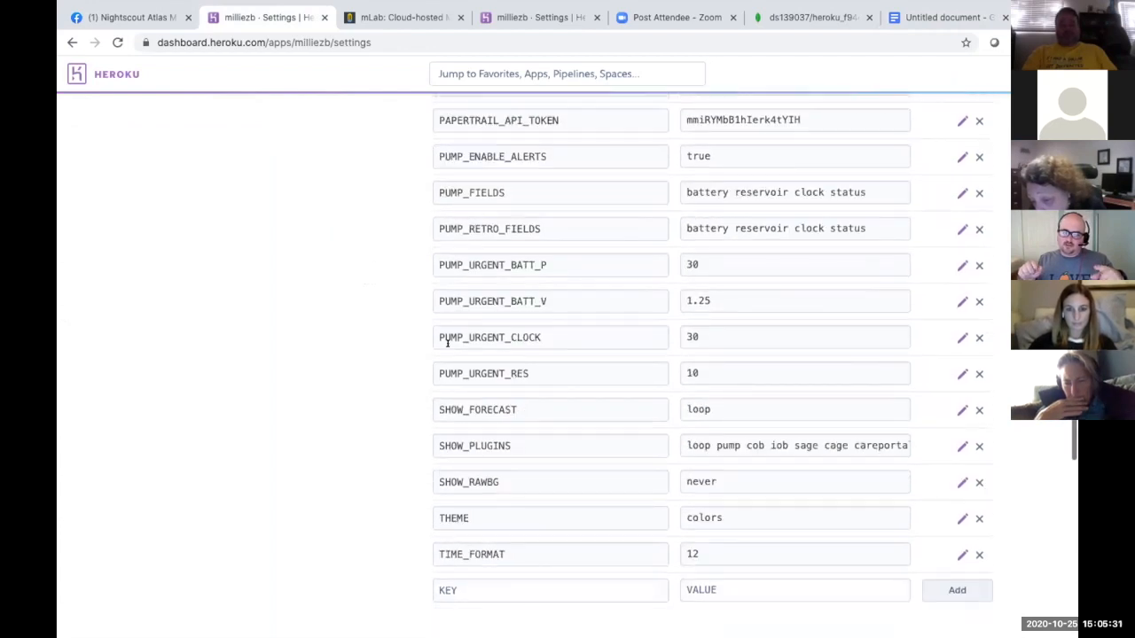
scroll(448, 344, down, 4)
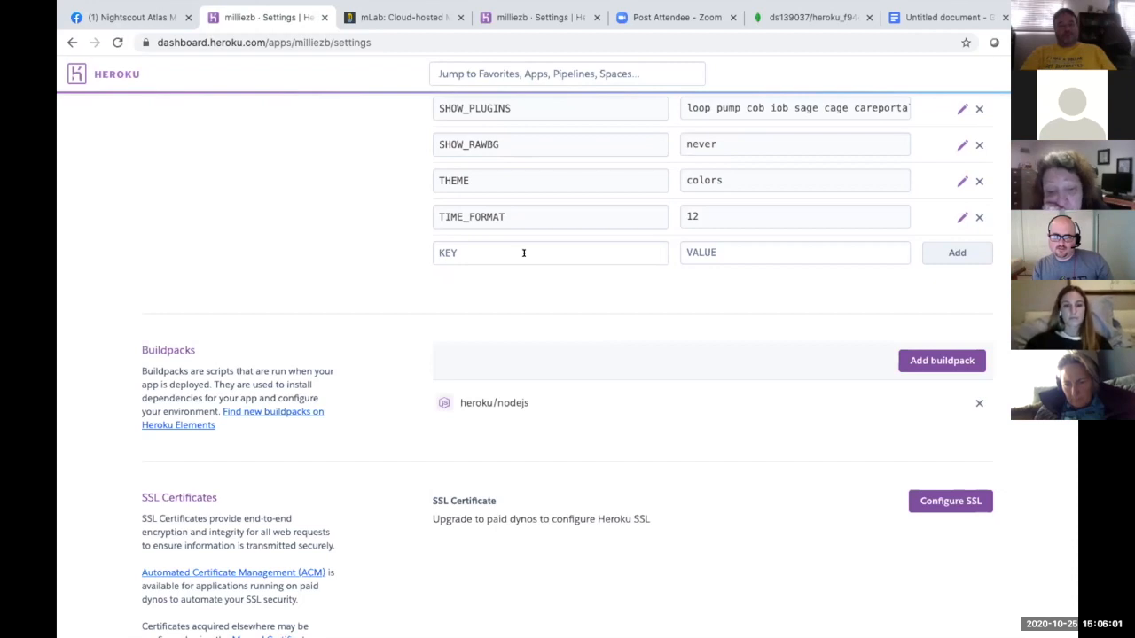
click(523, 252)
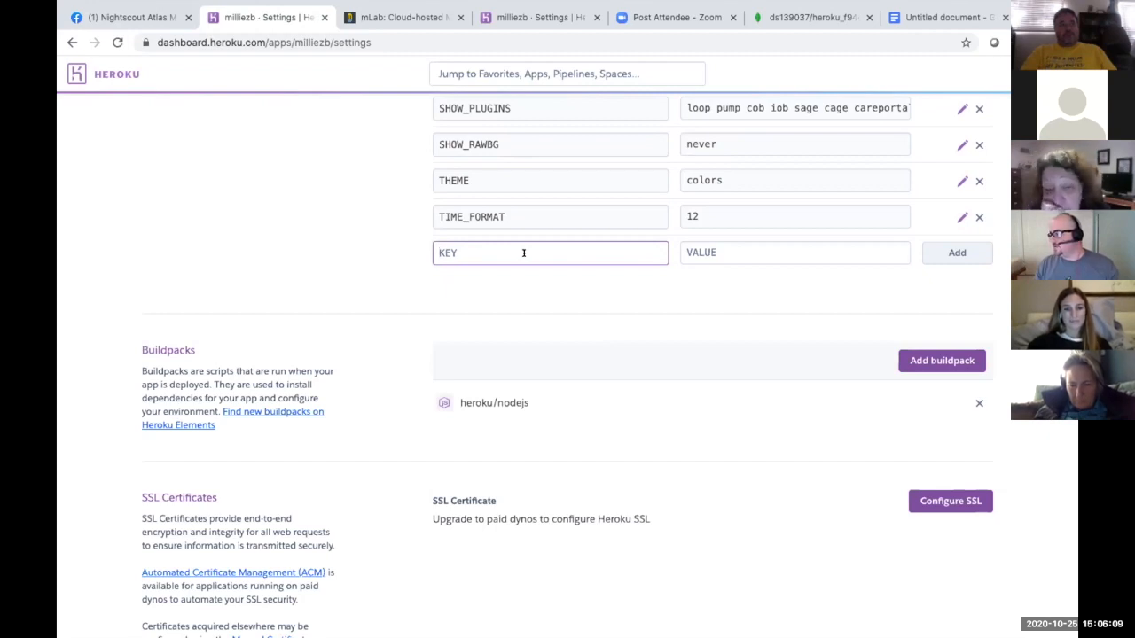
text(MONGO)
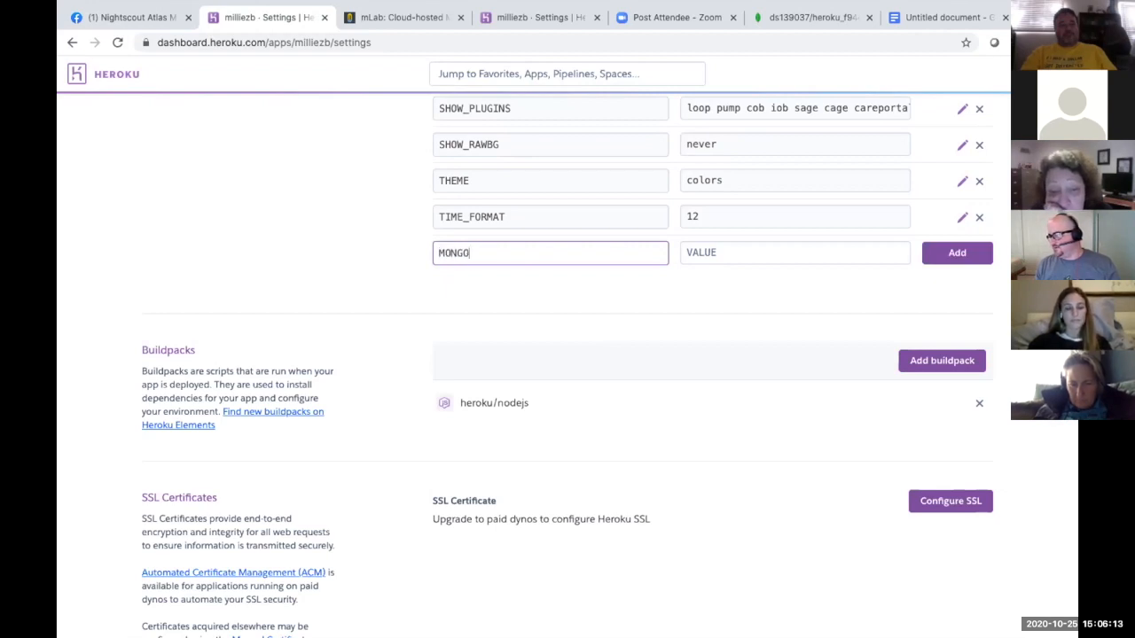
mouse_move(570, 3)
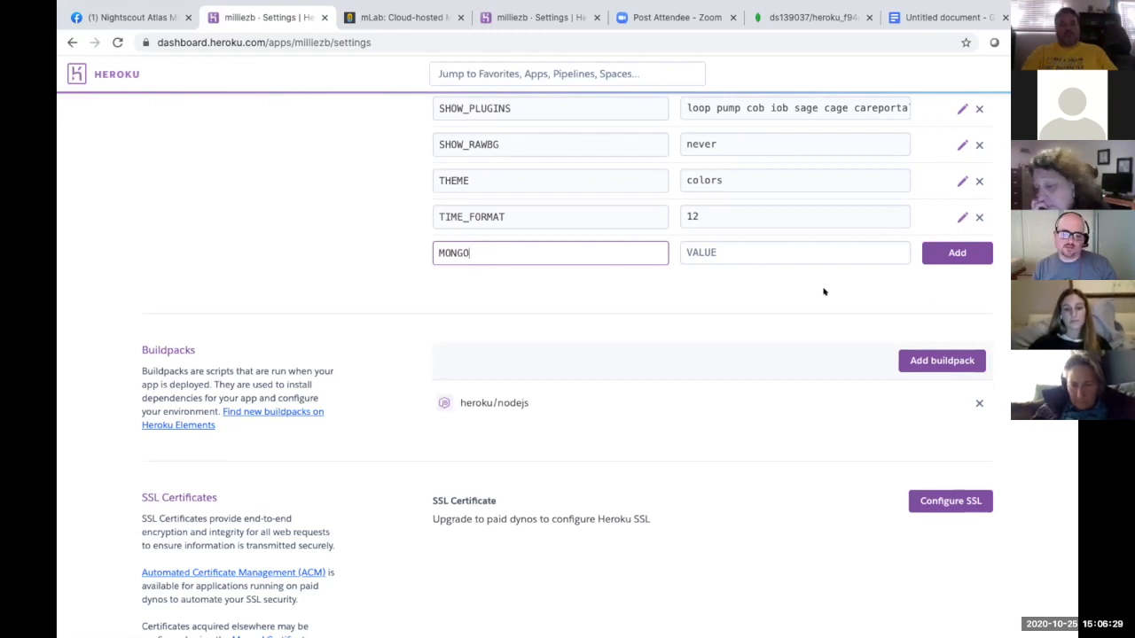
key(ctrl+a)
text(MONGO_CONNECTION)
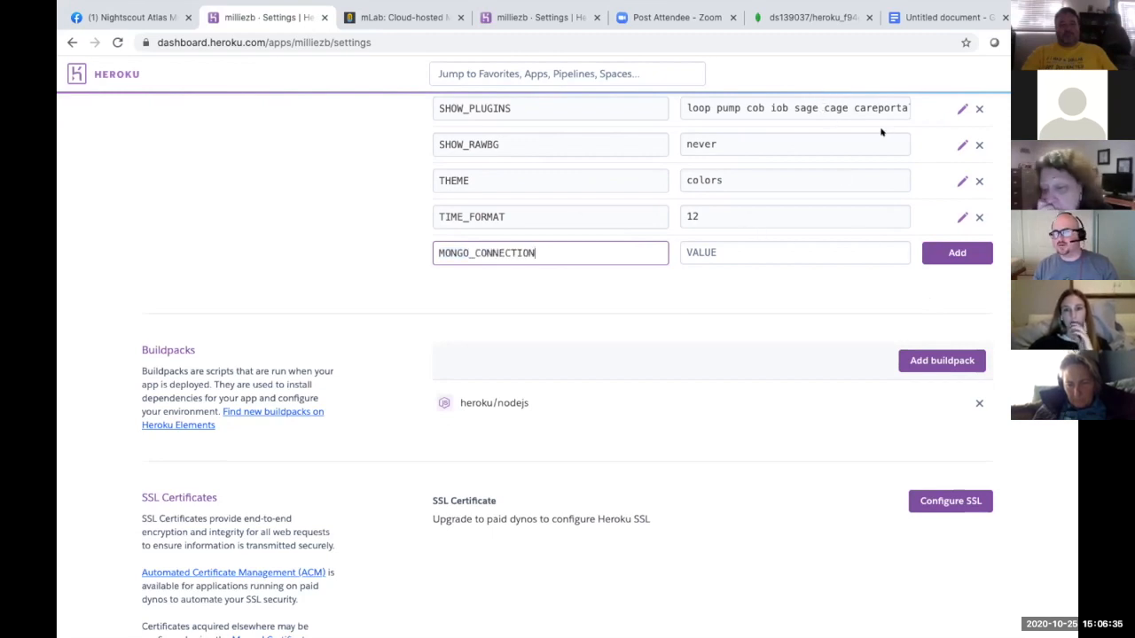
Step: Paste the copied Atlas connection string, including the database password, as the value of the new MONGO_CONNECTION config var
click(924, 16)
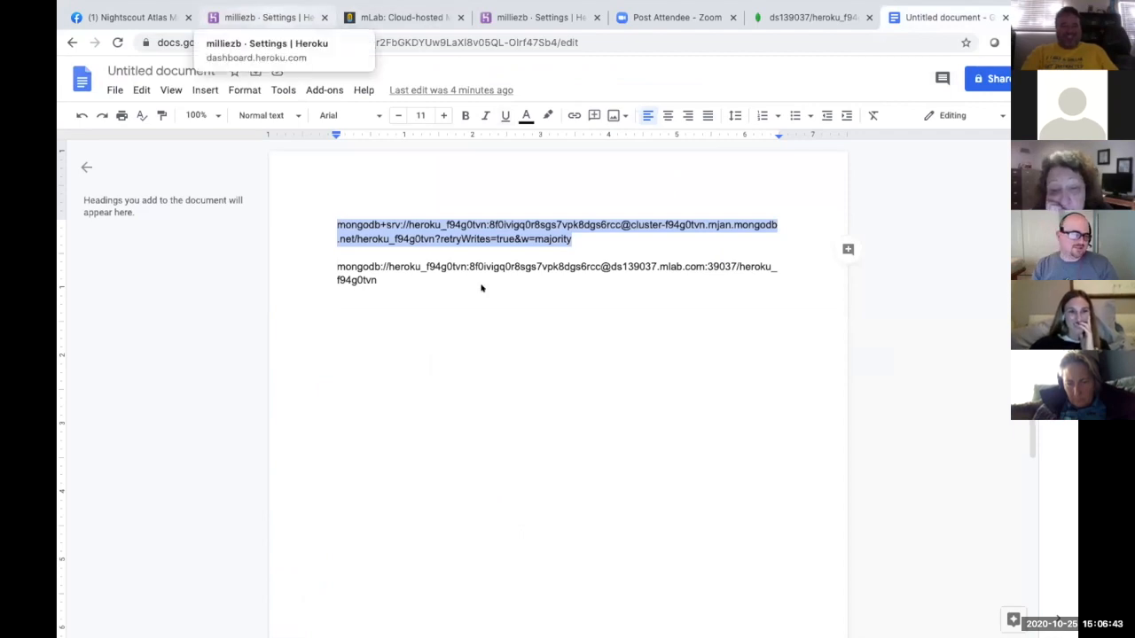
click(269, 15)
click(752, 253)
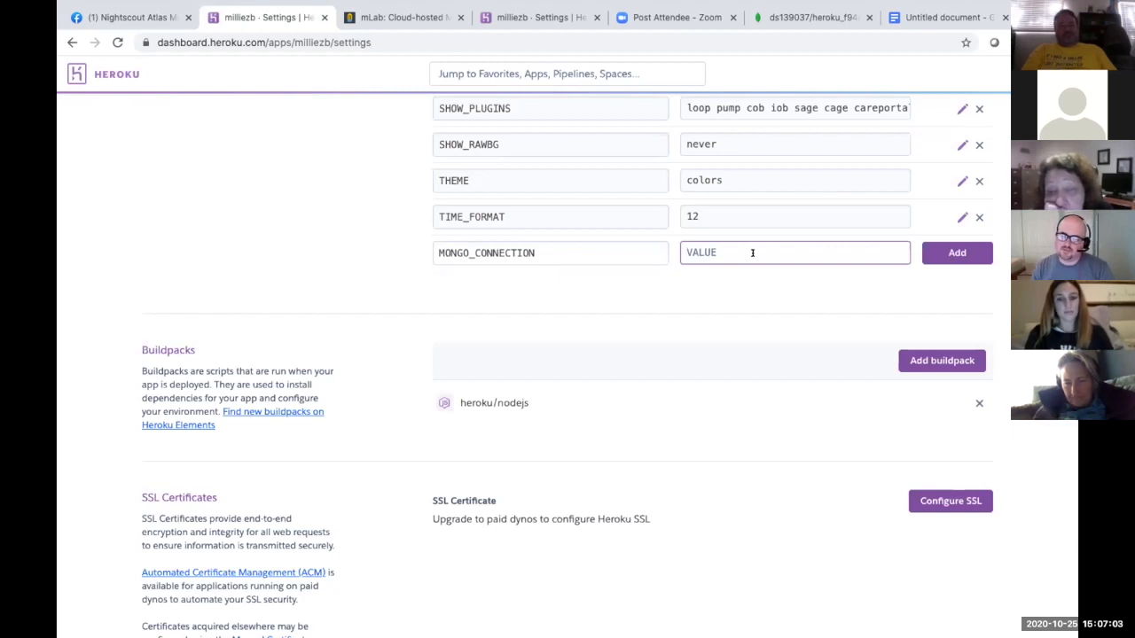
key(ctrl+v)
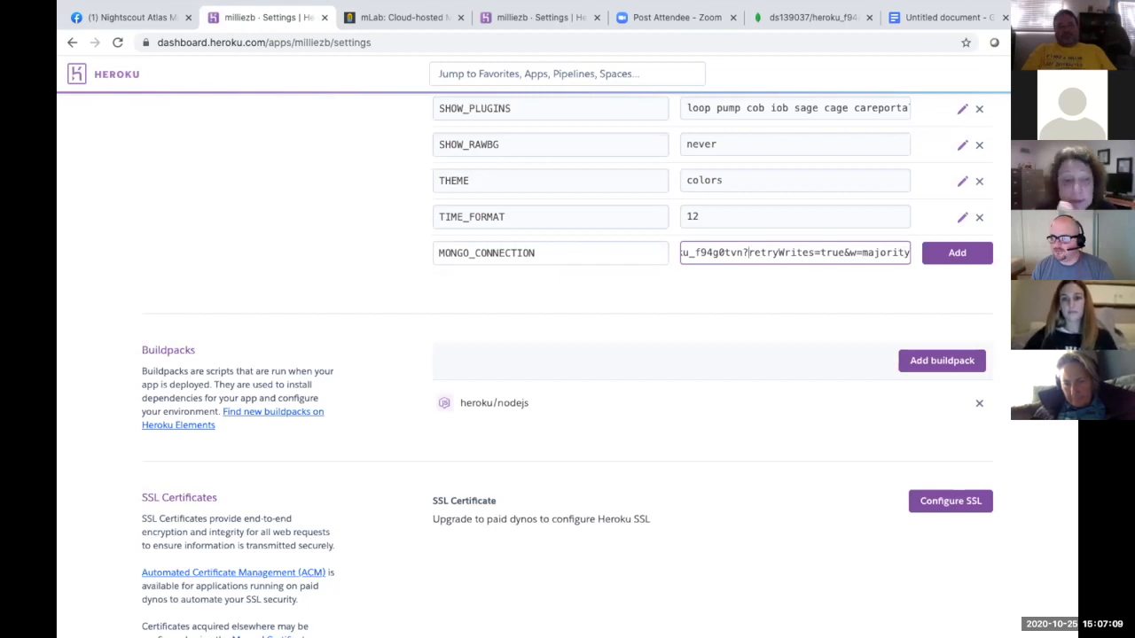
Step: Check the pasted connection string back to its beginning and add the MONGO_CONNECTION config var
key(Left)
key(Left)
key(Left)
key(Left)
key(Left)
key(Left)
key(Left)
key(Left)
key(Left)
key(Left)
key(Left)
key(Left)
key(Left)
key(Left)
key(Left)
key(Left)
key(Left)
key(Left)
key(Left)
key(Left)
key(Left)
key(Left)
key(Left)
key(Left)
key(Left)
key(Left)
key(Left)
key(Left)
key(Left)
key(Left)
key(Left)
key(Left)
key(Left)
key(Left)
key(Left)
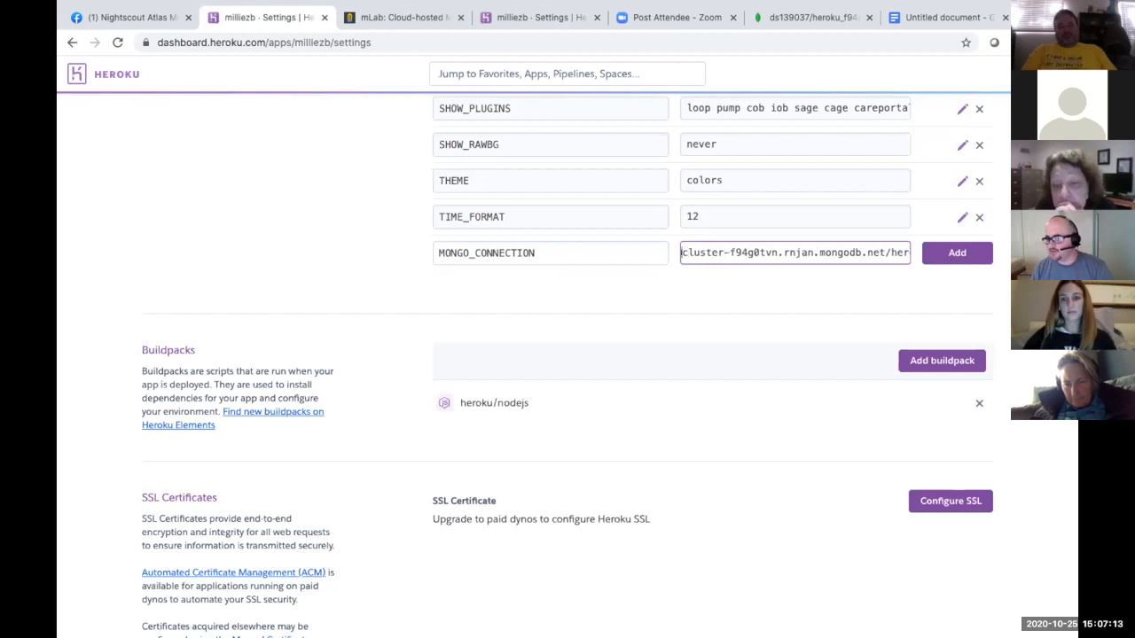
key(Left)
key(Left)
key(Left)
key(Left)
key(Left)
key(Left)
key(Left)
key(Left)
key(Left)
key(Left)
key(Left)
key(Left)
key(Left)
key(Left)
key(Left)
key(Left)
key(Left)
key(Left)
key(Left)
key(Left)
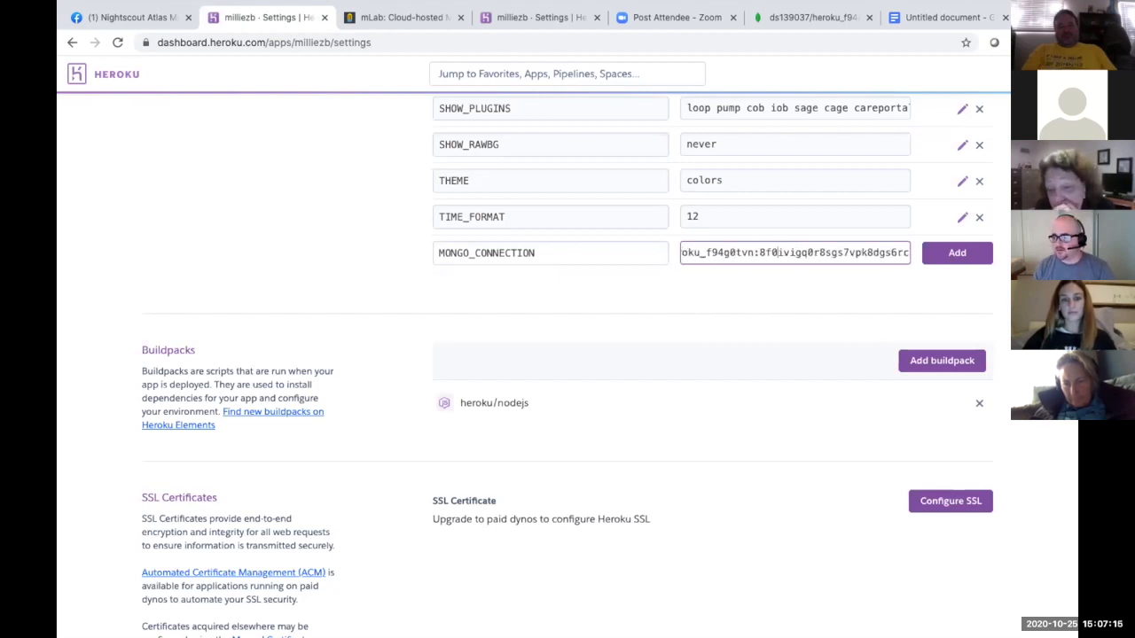
key(Left)
key(Left)
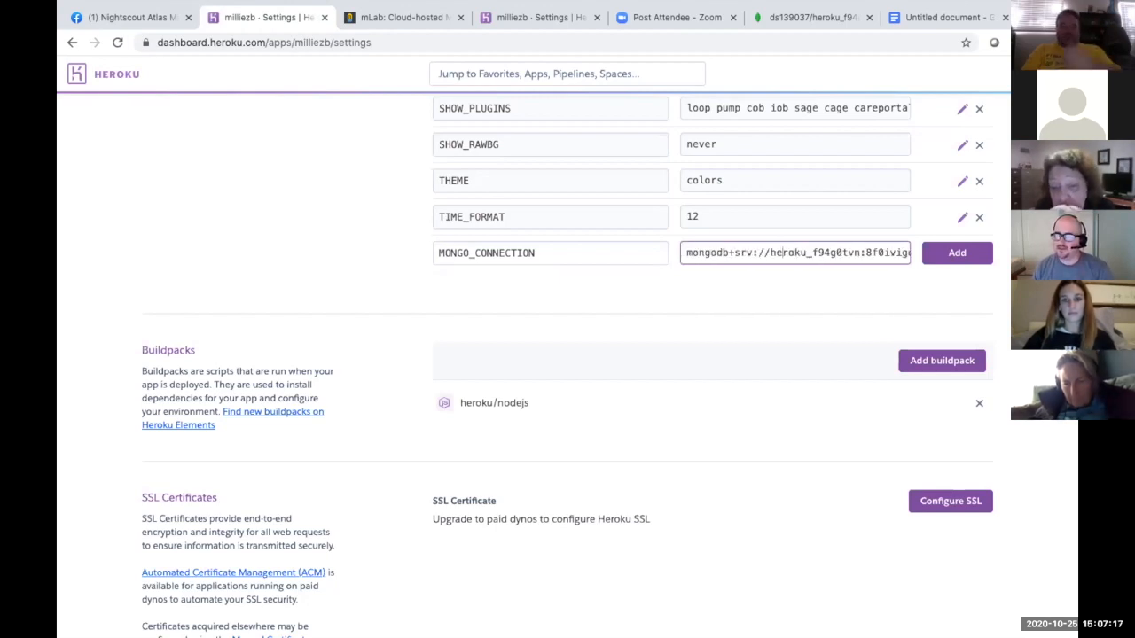
key(Left)
key(Left)
key(Left)
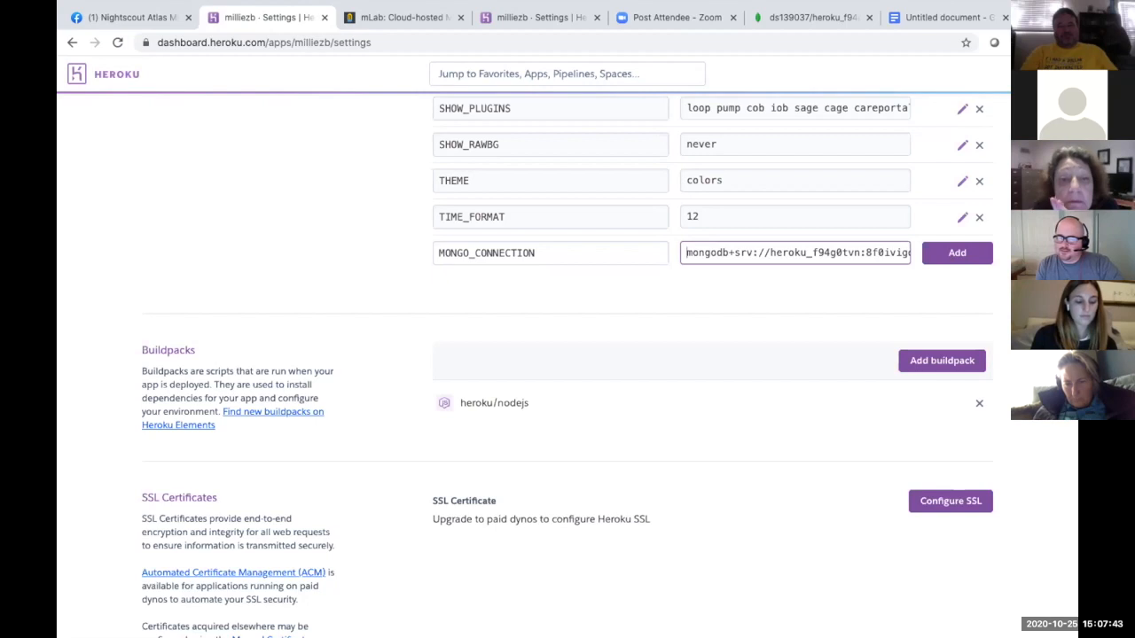
click(967, 255)
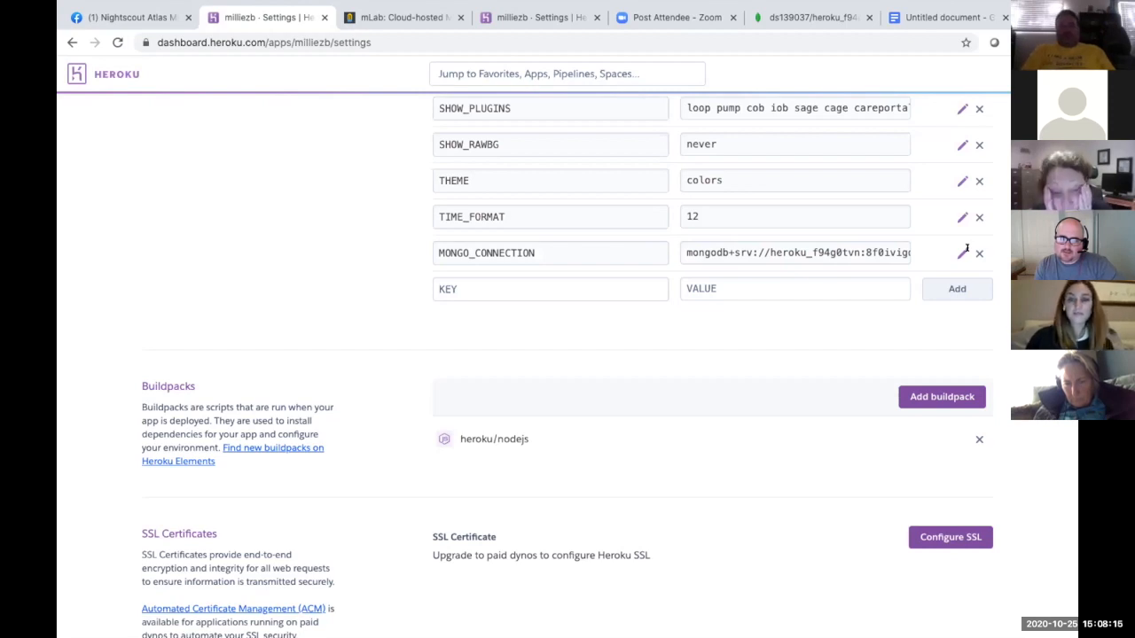
Step: Reload the milliezb settings page to refresh the list of config vars
scroll(962, 262, up, 6)
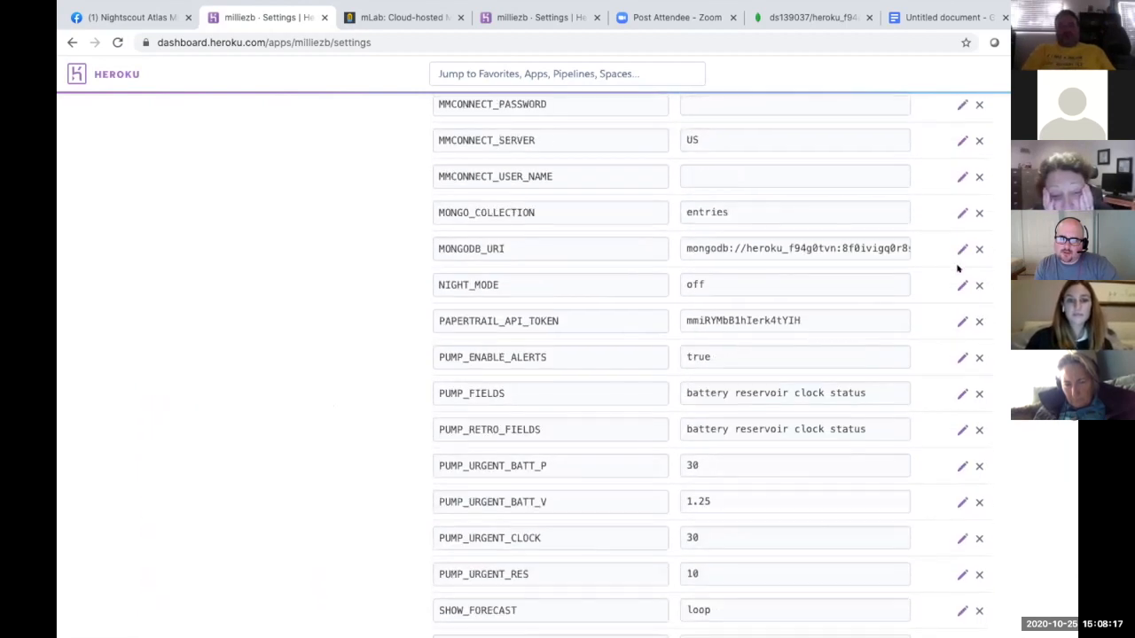
scroll(958, 267, up, 2)
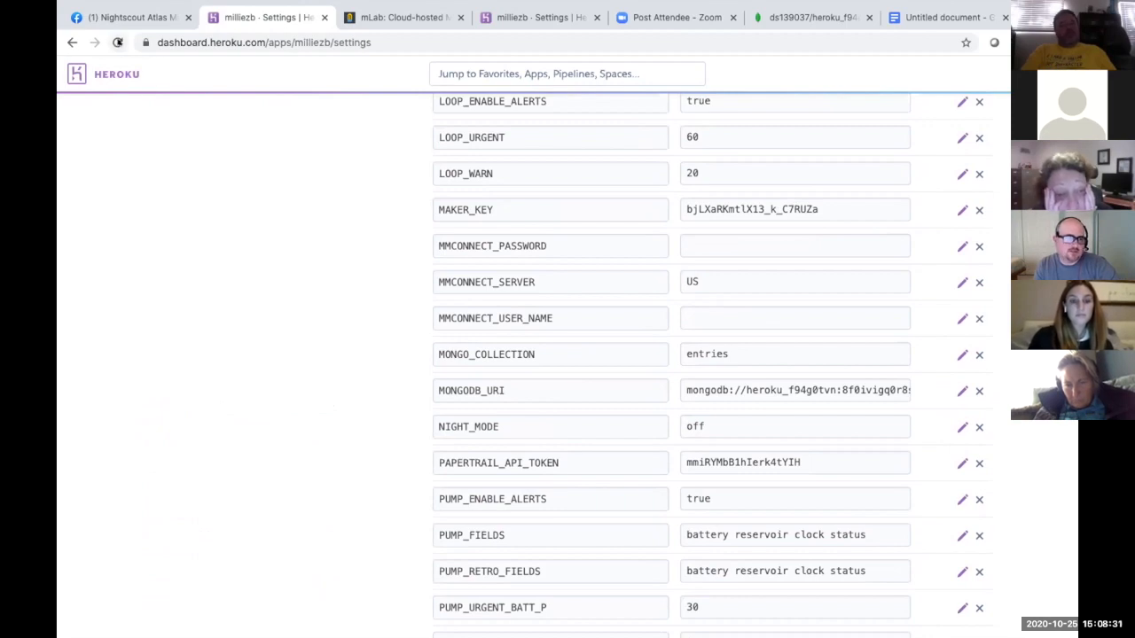
click(117, 42)
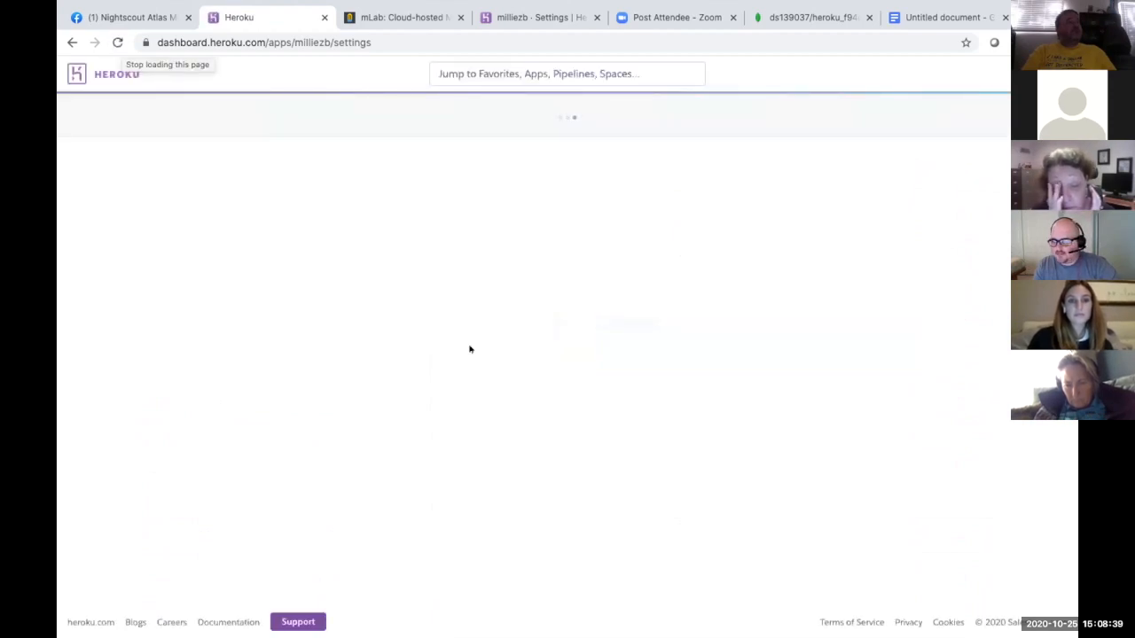
scroll(947, 369, down, 4)
scroll(927, 371, up, 1)
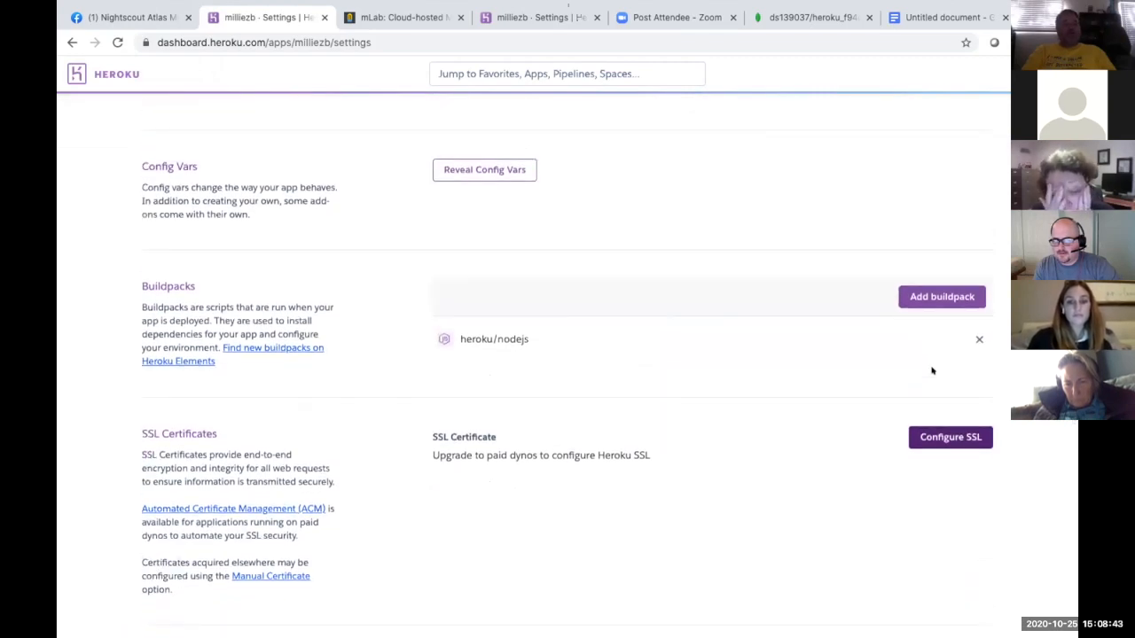
scroll(932, 370, up, 5)
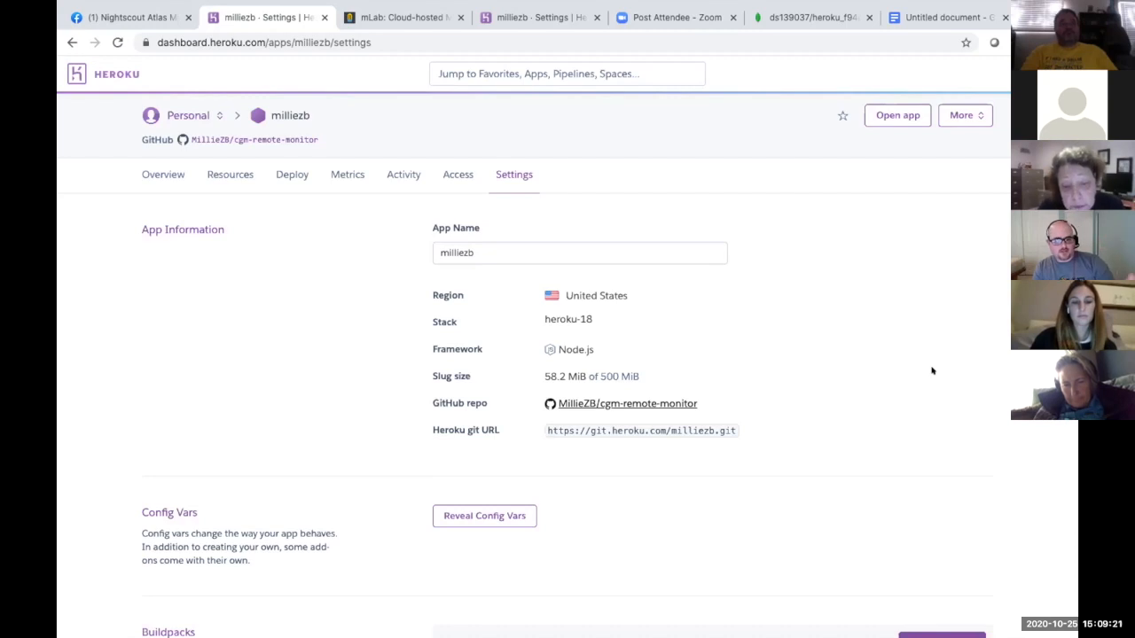
Step: Reveal the config vars and check the MONGO_CONNECTION value next to the MONGODB_URI entry
scroll(932, 371, down, 1)
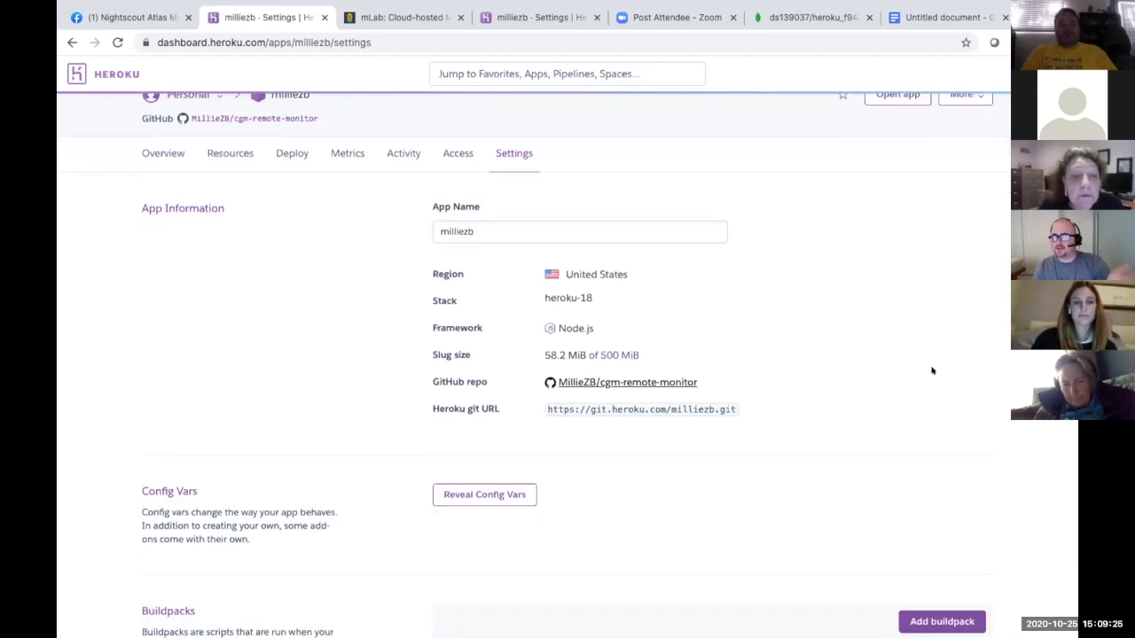
scroll(932, 370, down, 3)
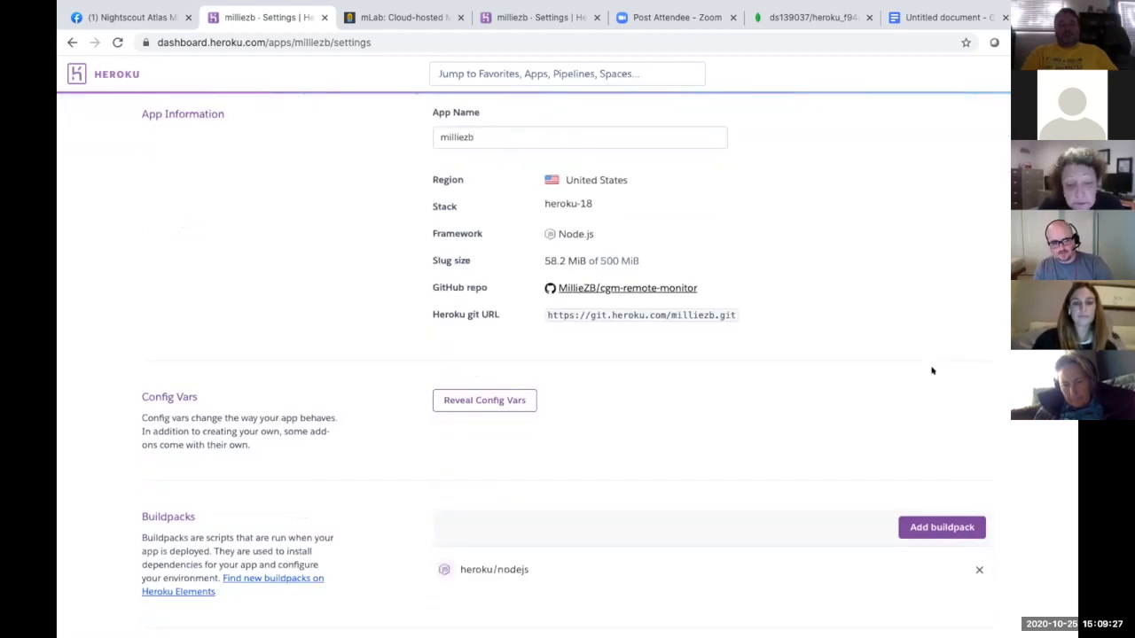
click(494, 372)
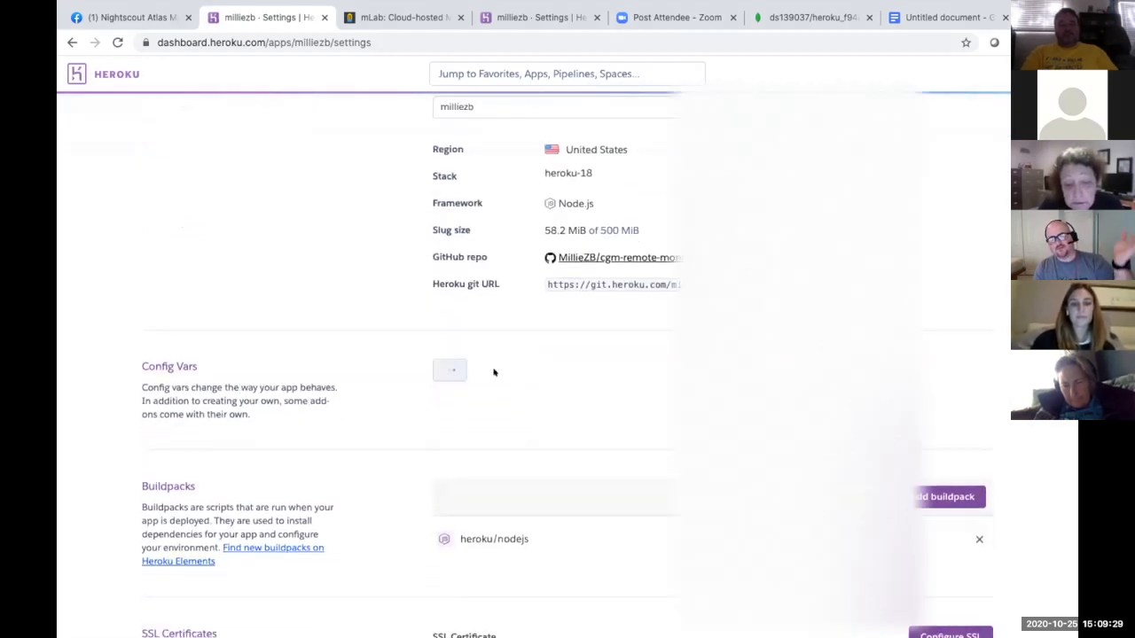
scroll(411, 401, down, 6)
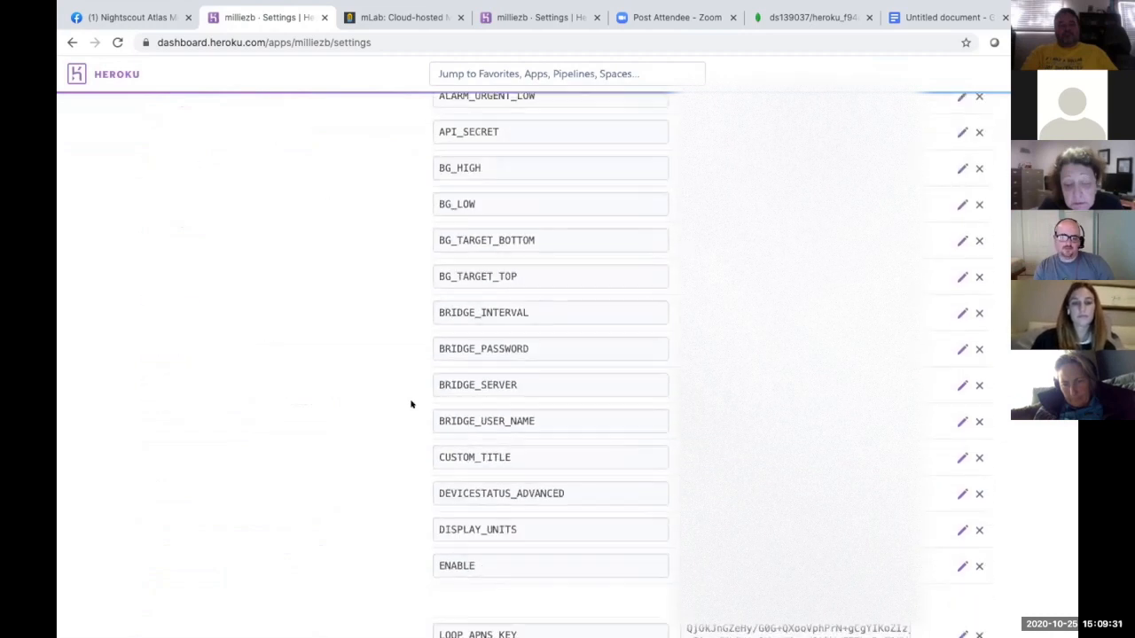
scroll(411, 404, down, 7)
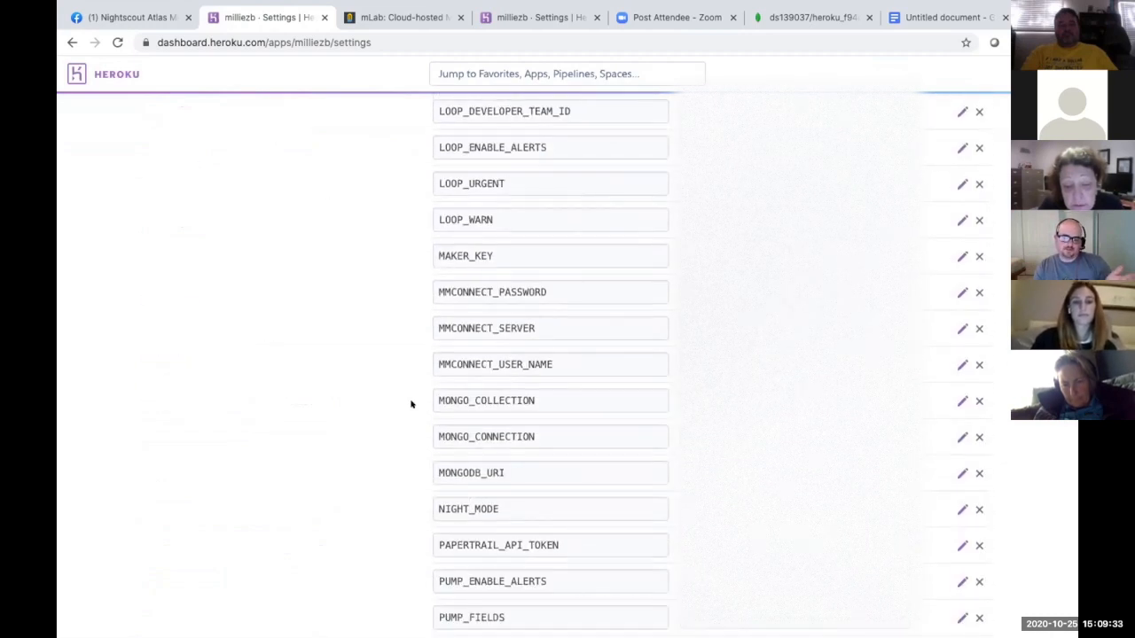
scroll(410, 405, down, 1)
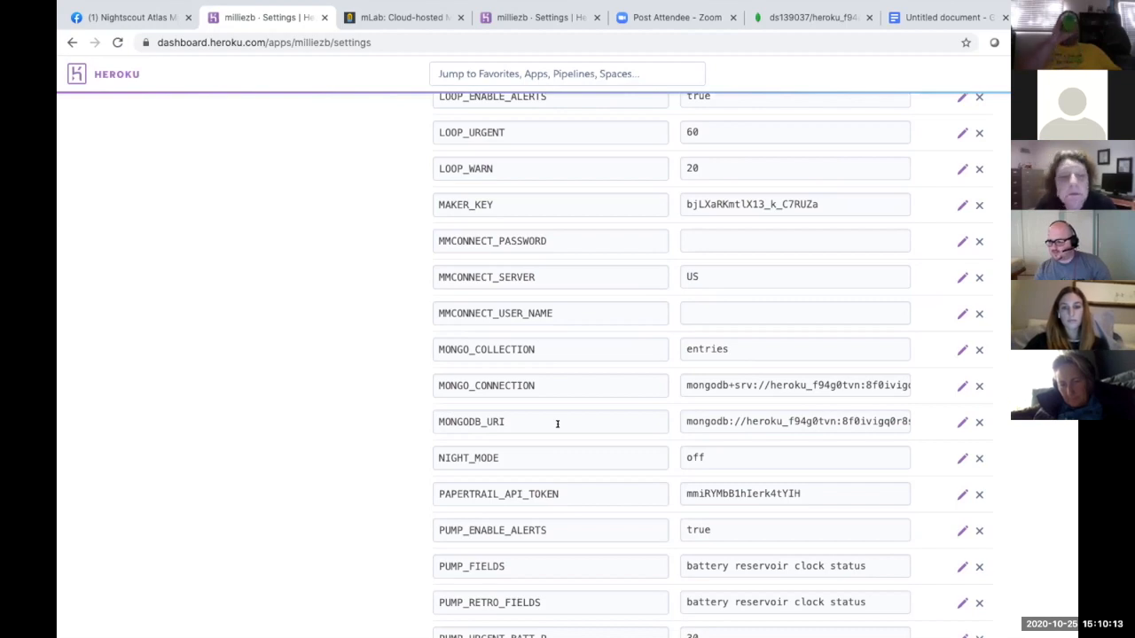
triple_click(654, 406)
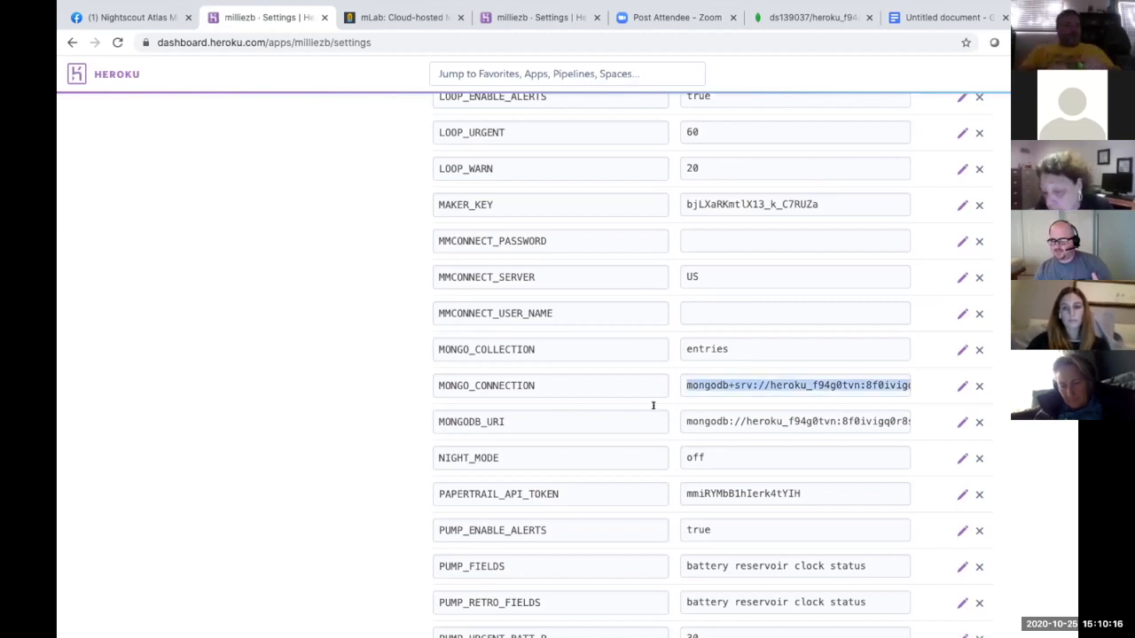
click(738, 383)
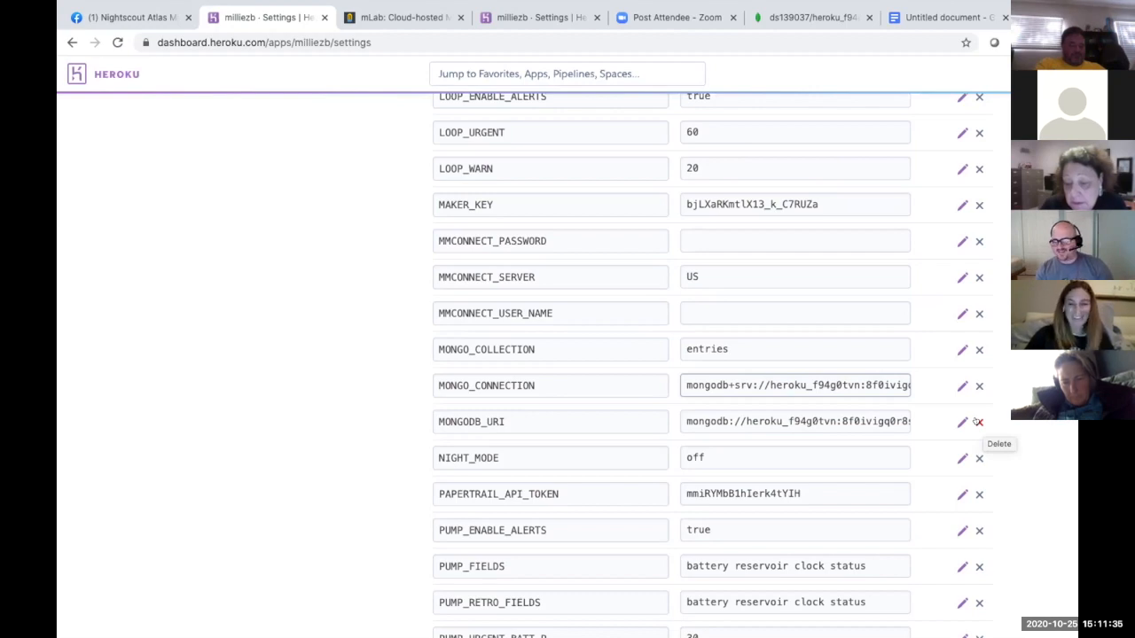
Step: Delete the MONGODB_URI config var and confirm its removal
click(978, 422)
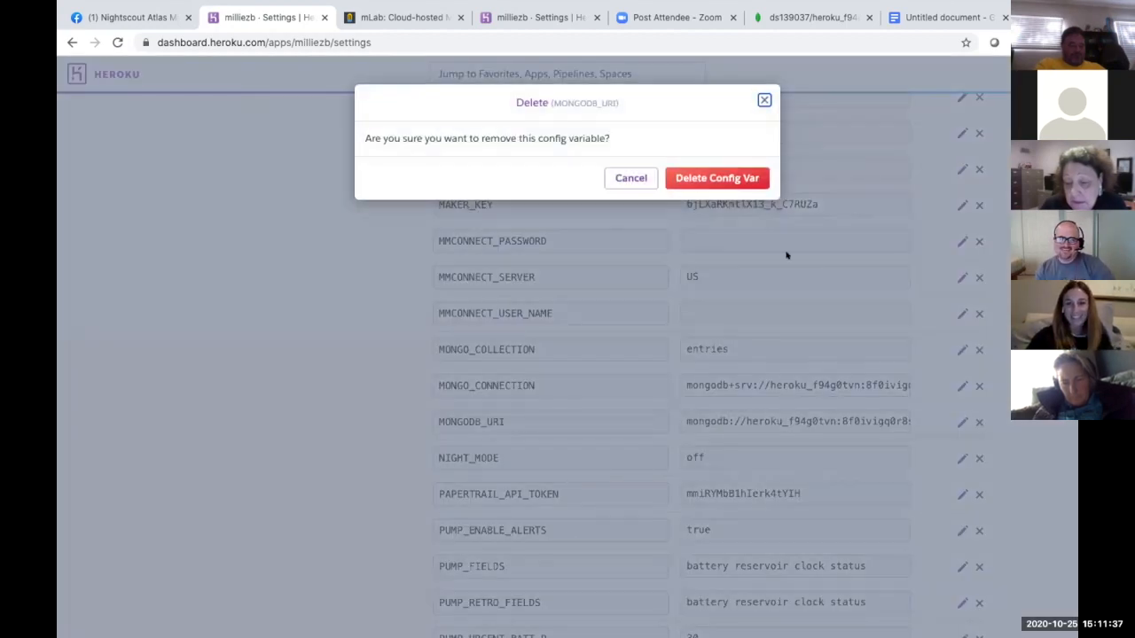
click(714, 179)
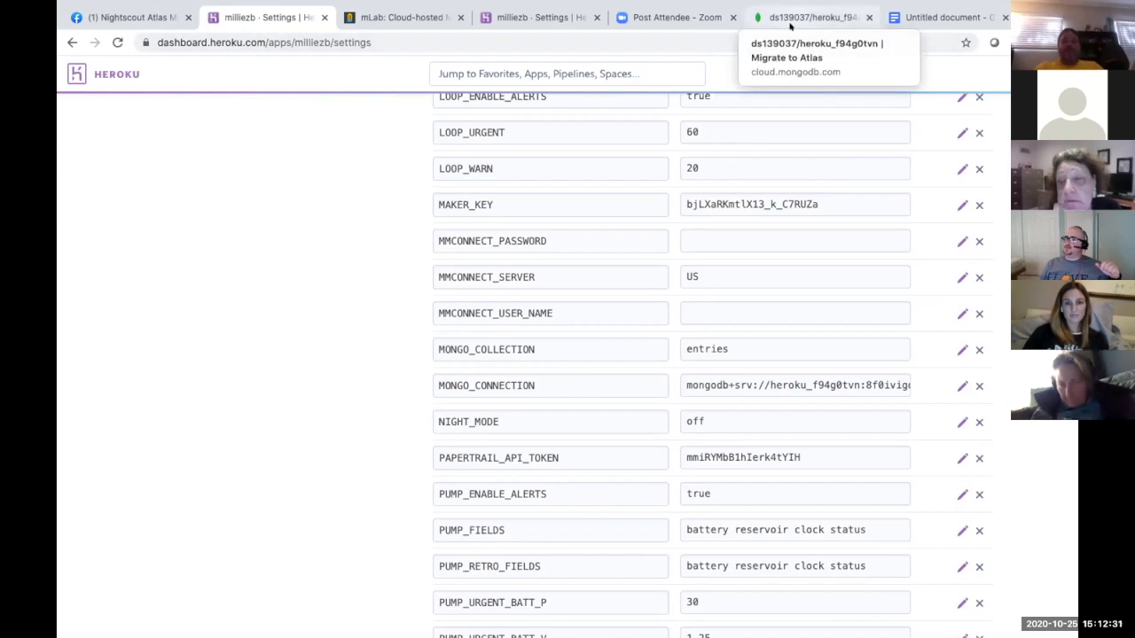
scroll(948, 329, down, 8)
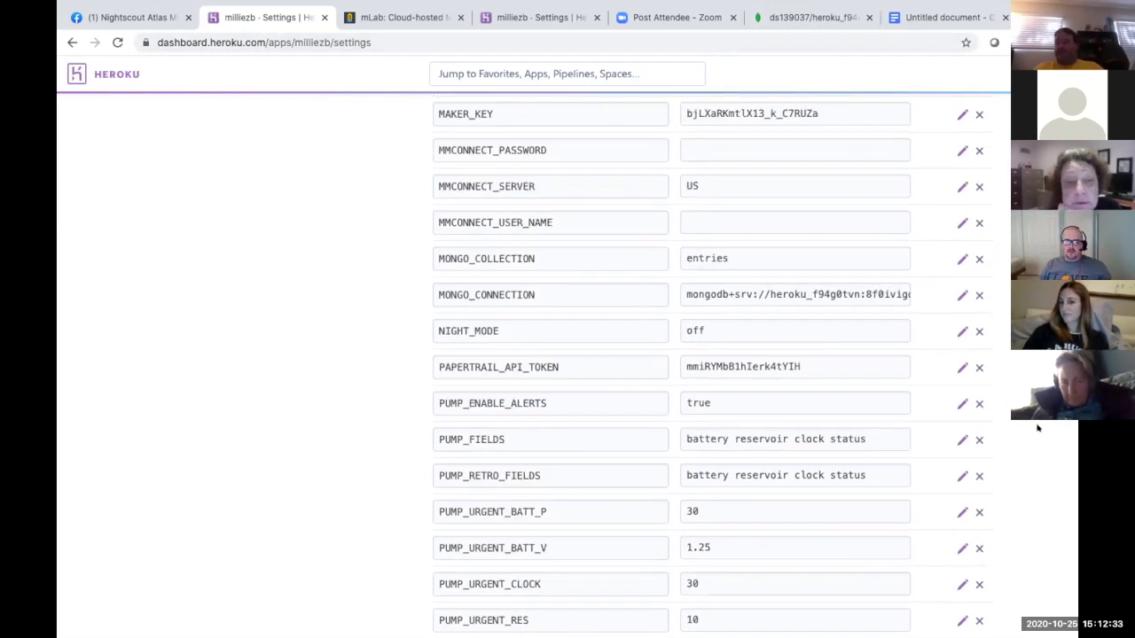
Step: Turn off maintenance mode for the milliezb app and confirm disabling it
scroll(1038, 428, down, 6)
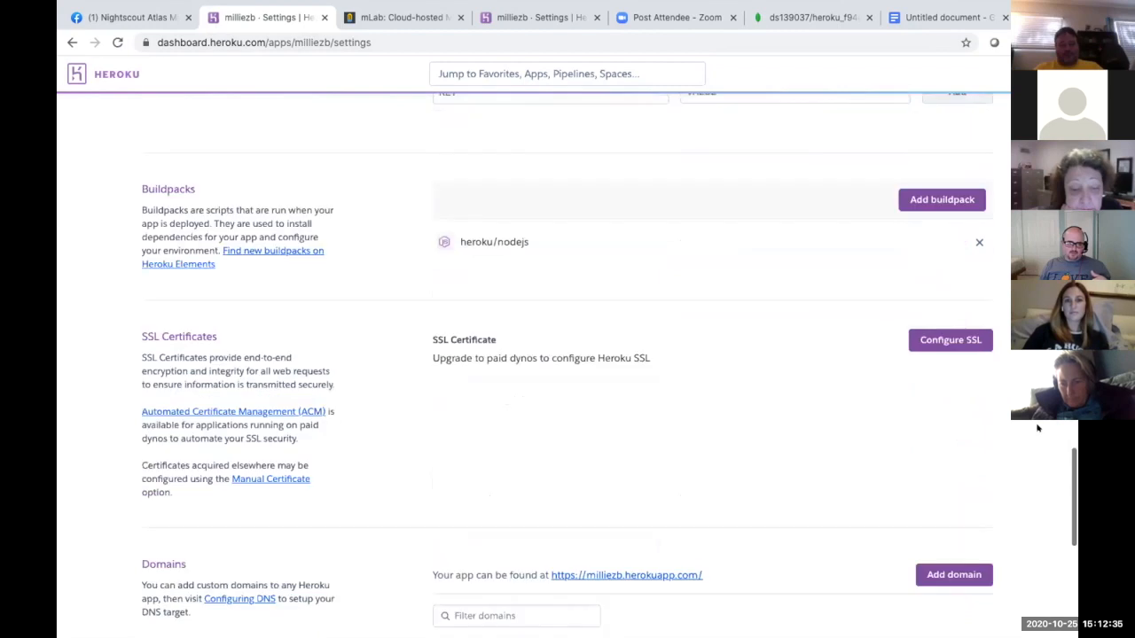
scroll(1038, 429, up, 4)
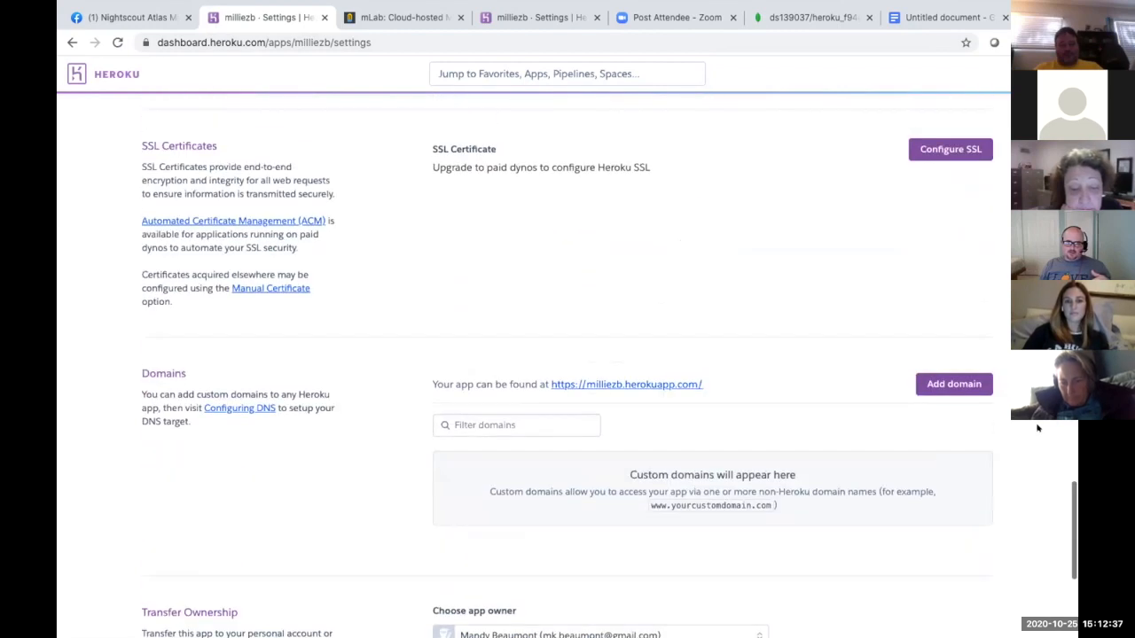
scroll(1038, 429, down, 5)
scroll(683, 401, down, 2)
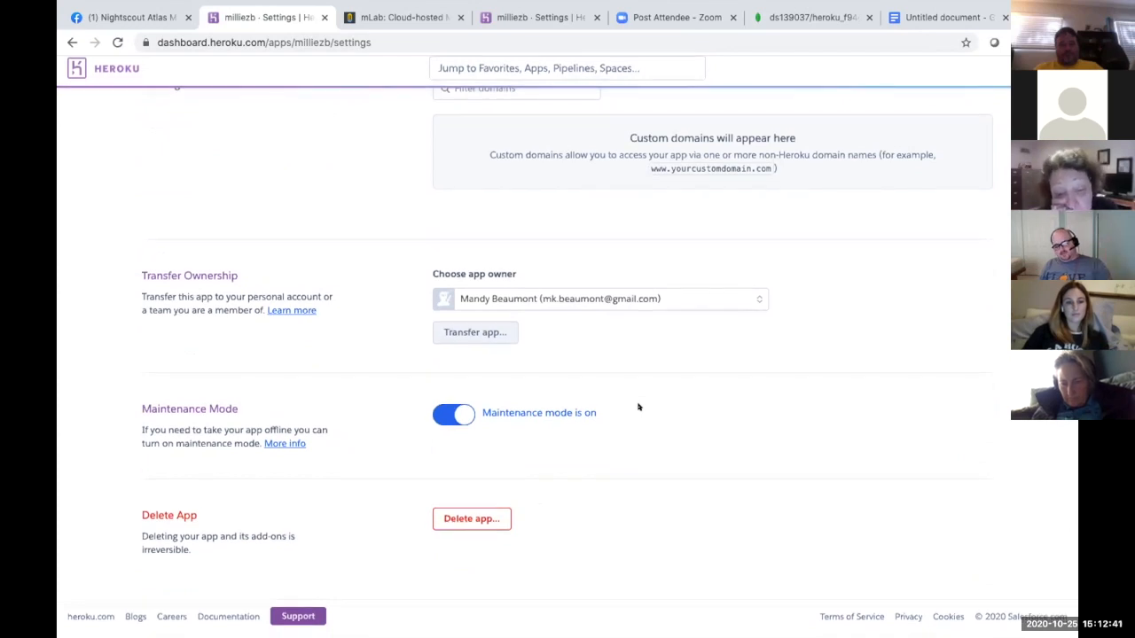
click(434, 419)
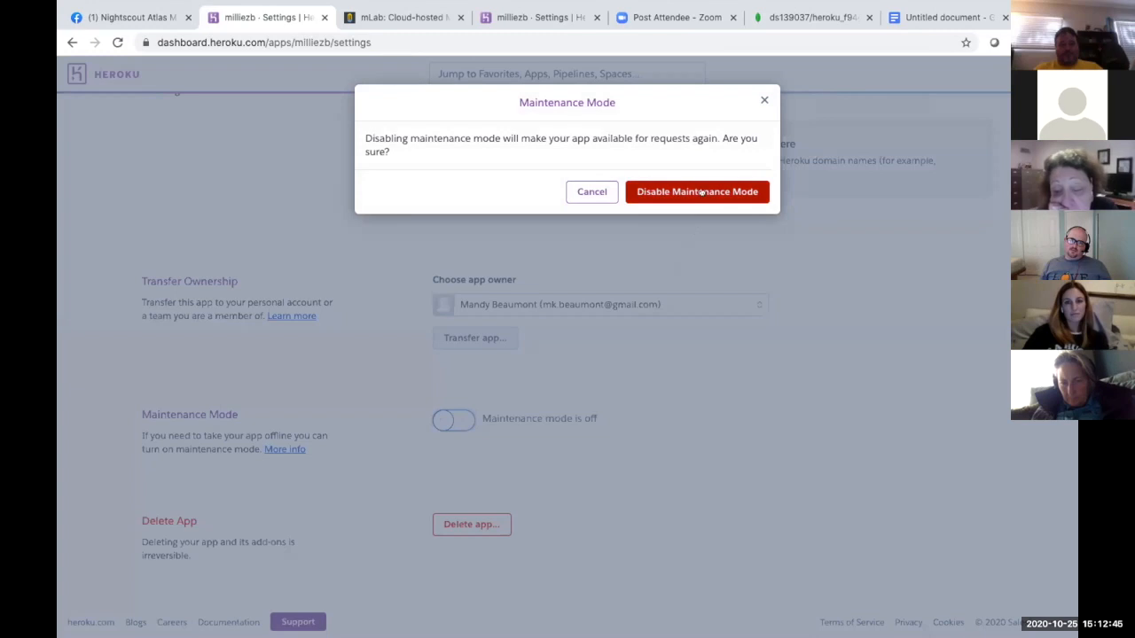
click(701, 192)
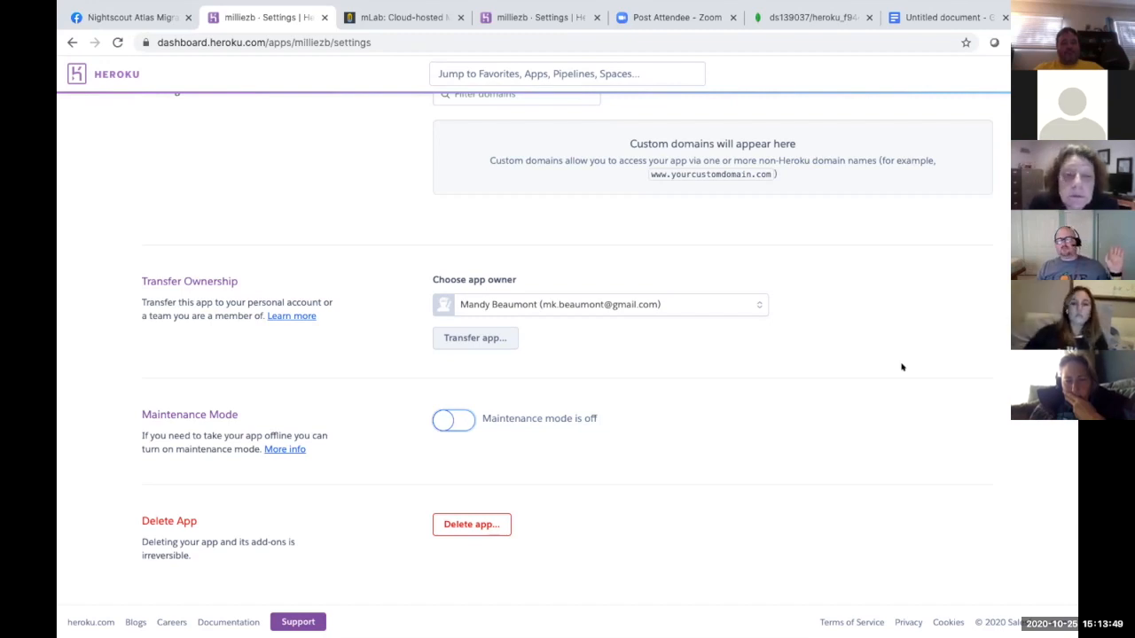
Step: In the Atlas migration wizard, finish the connection string change, then accept both mLab deletion acknowledgements and confirm
click(796, 16)
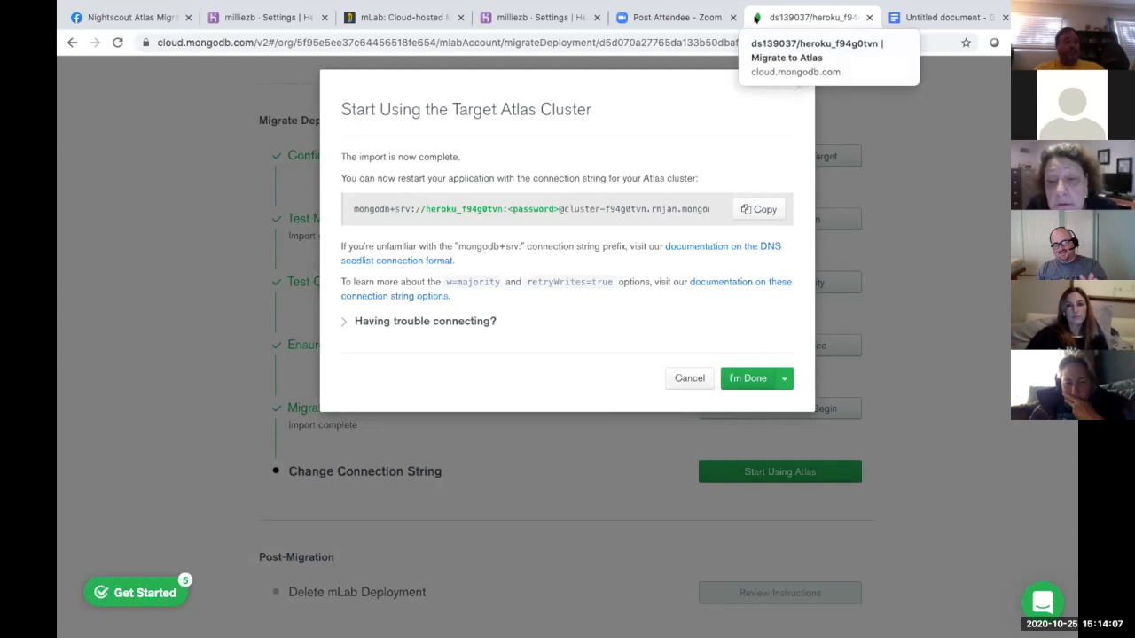
click(756, 379)
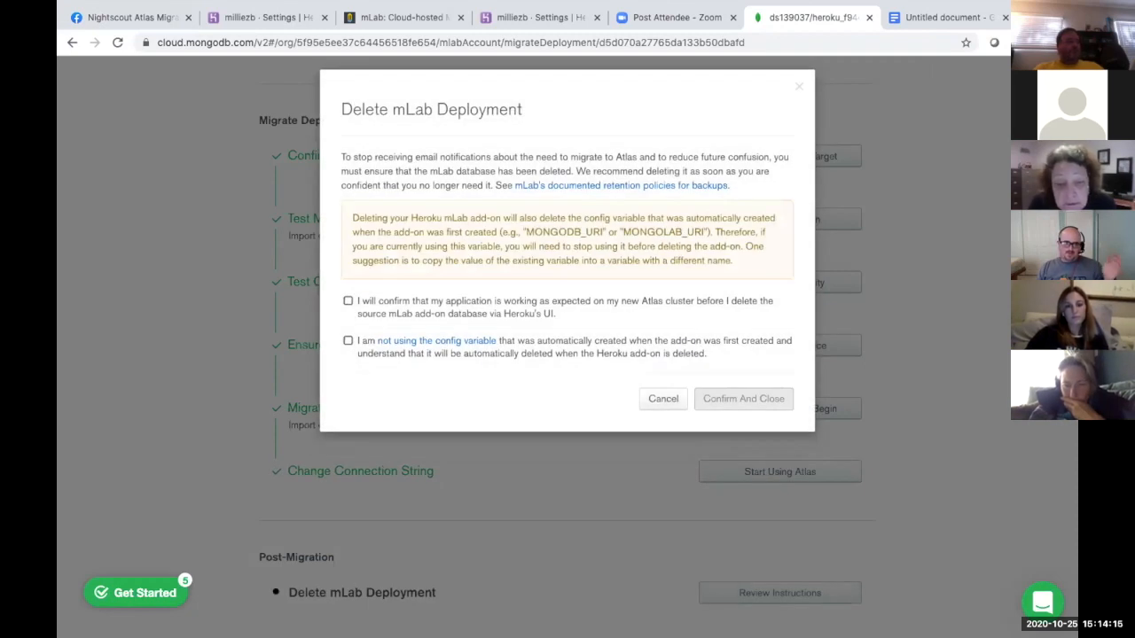
click(347, 300)
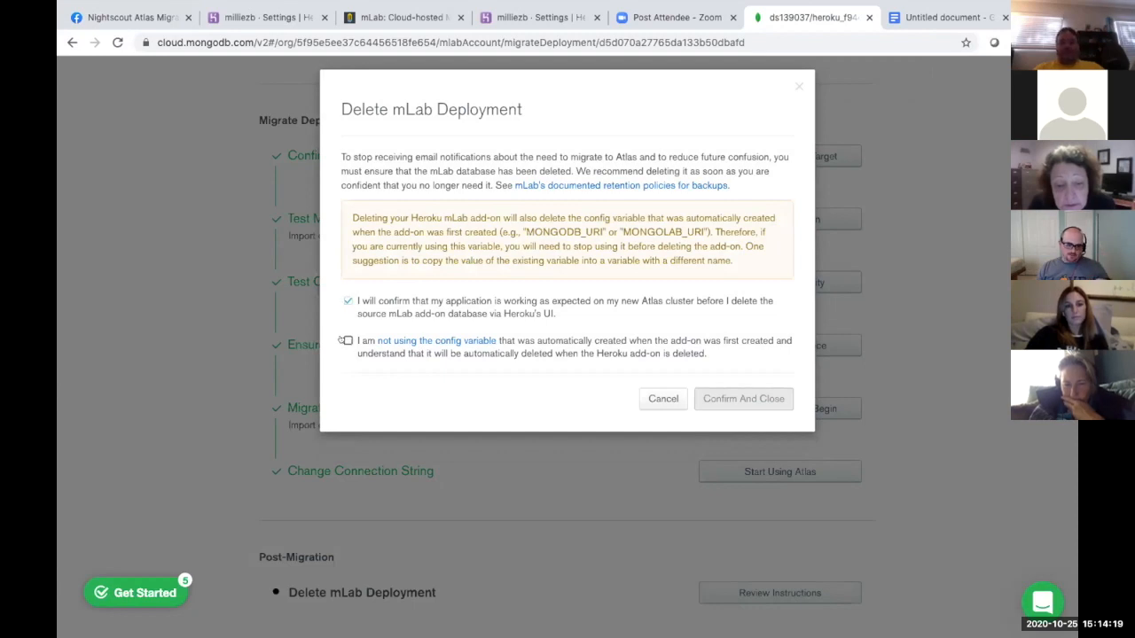
click(346, 340)
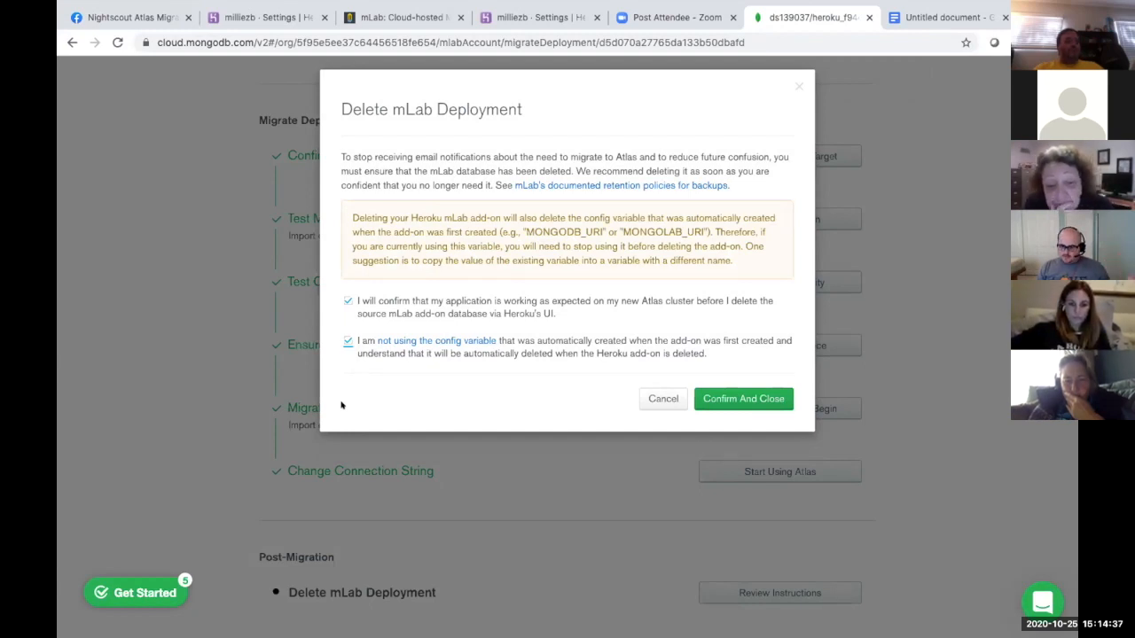
click(756, 398)
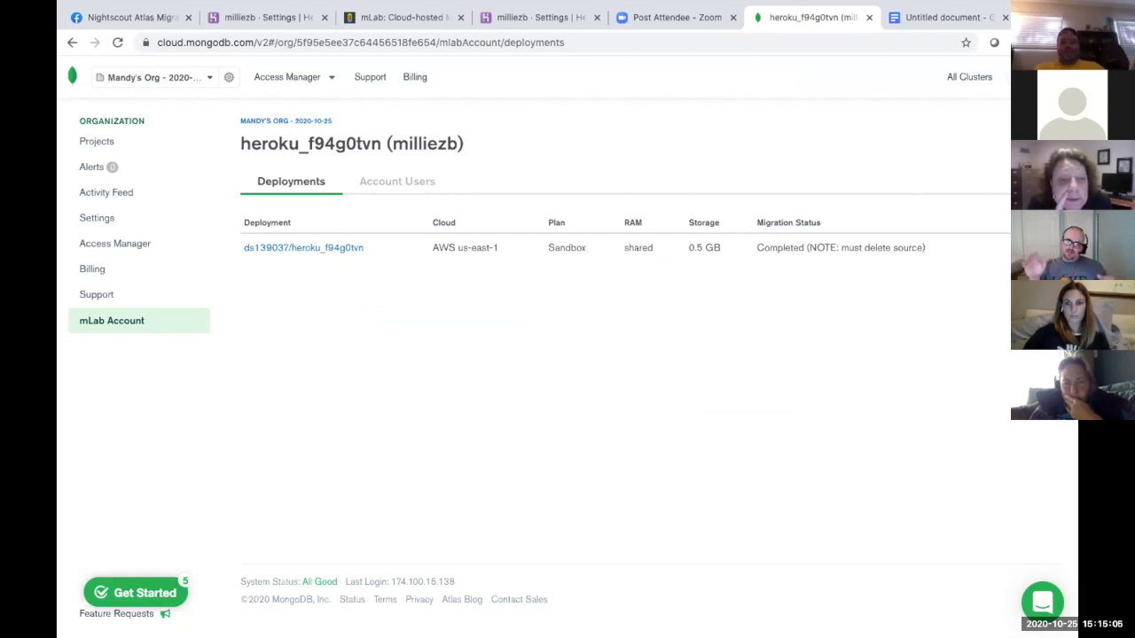
Step: Open milliezb.herokuapp.com in a new browser tab and silence the Nightscout alarm for 120 minutes
key(ctrl+t)
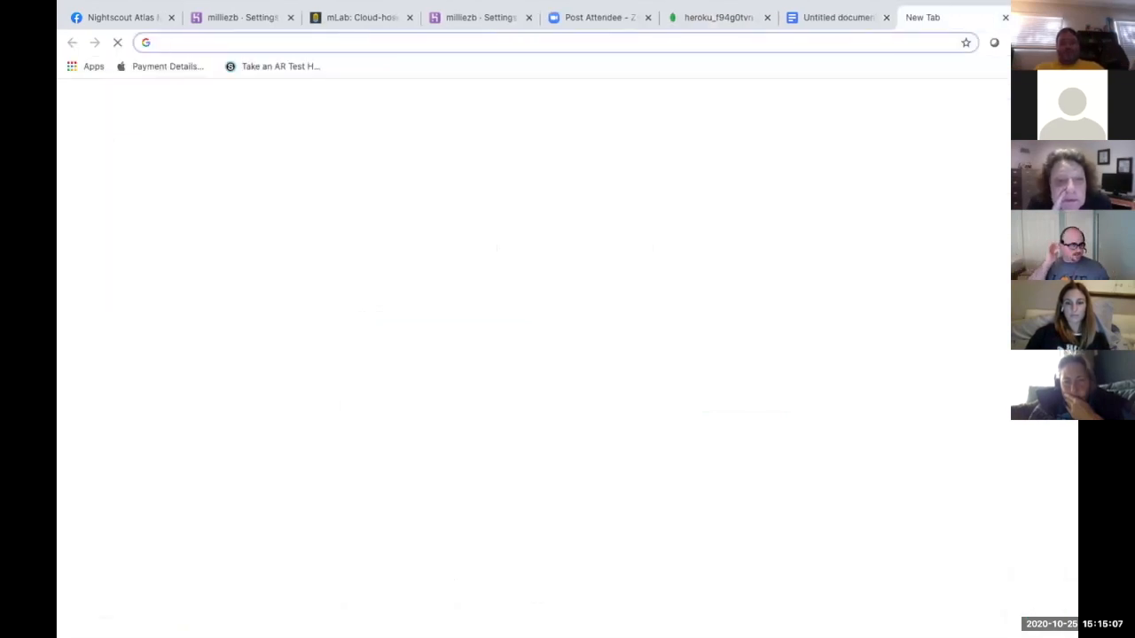
text(MIL)
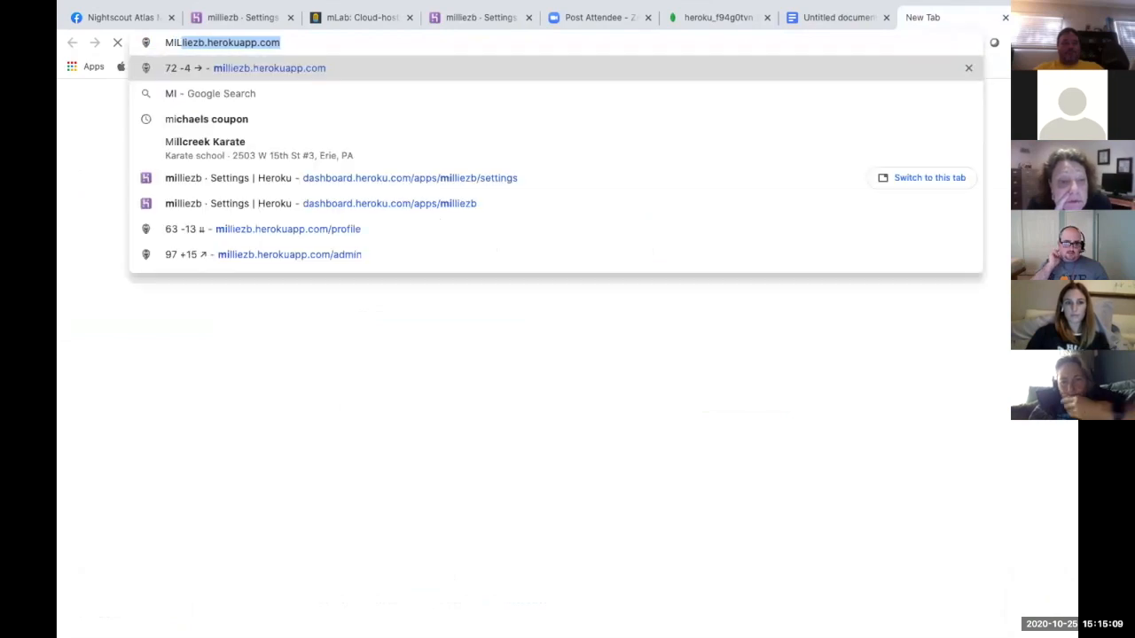
key(Return)
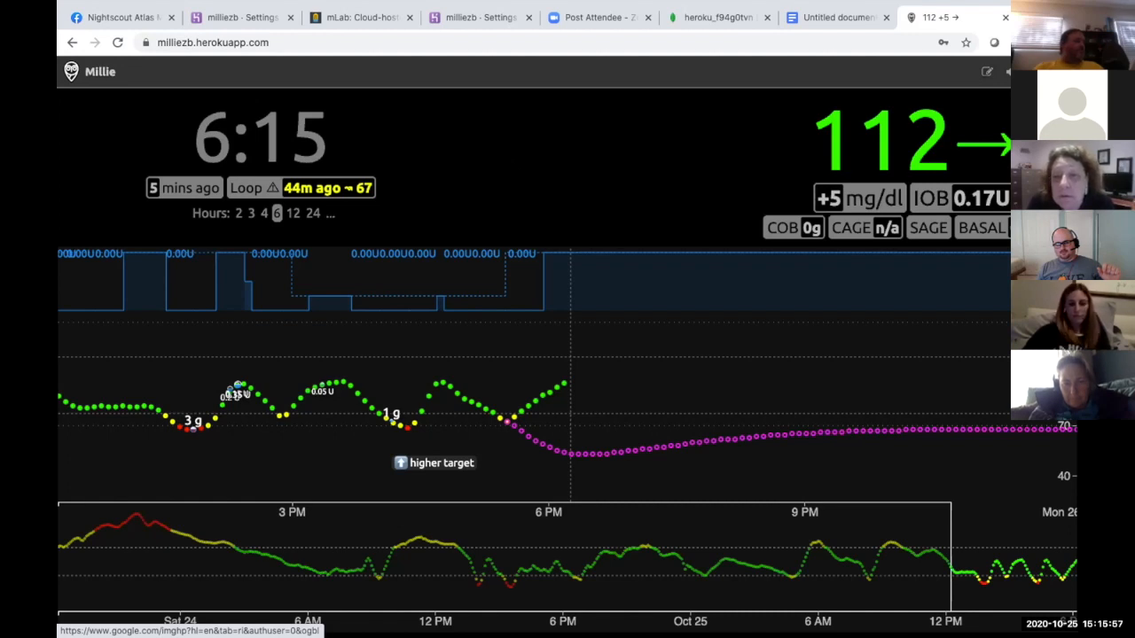
click(945, 116)
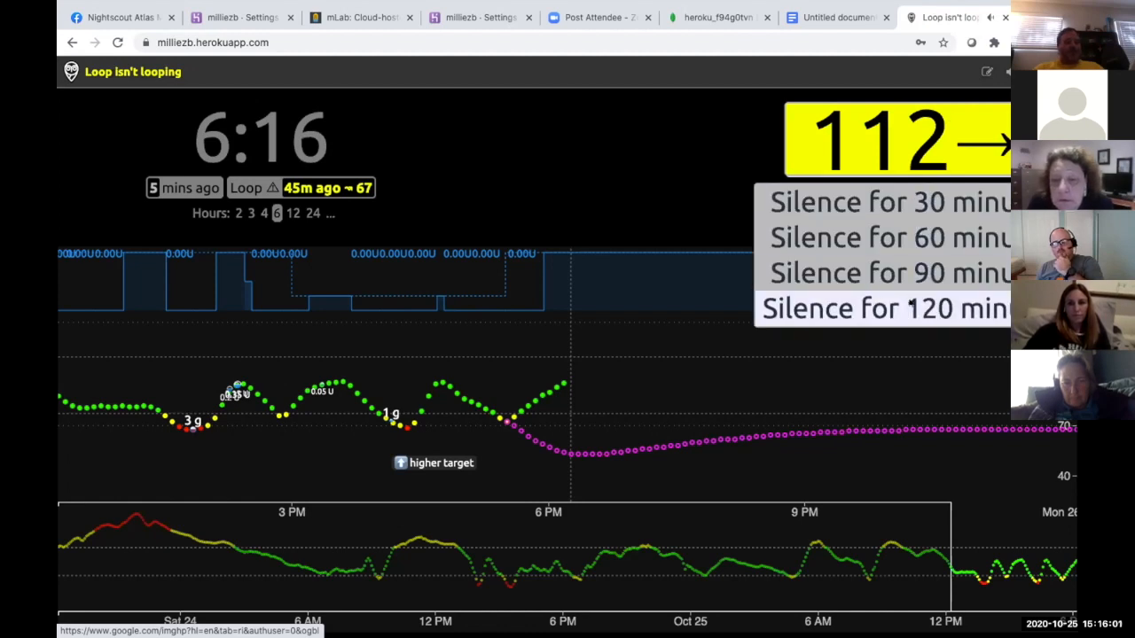
click(910, 304)
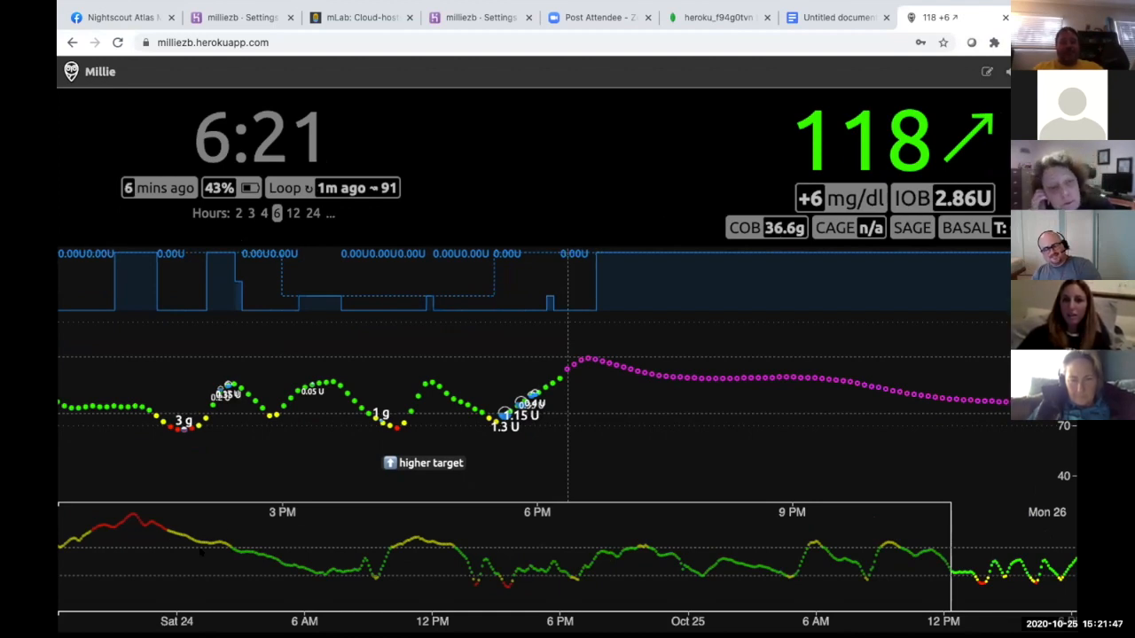
Step: Look at the additional actions for the milliezb app in Heroku, then check the Nightscout site for incoming data
click(243, 17)
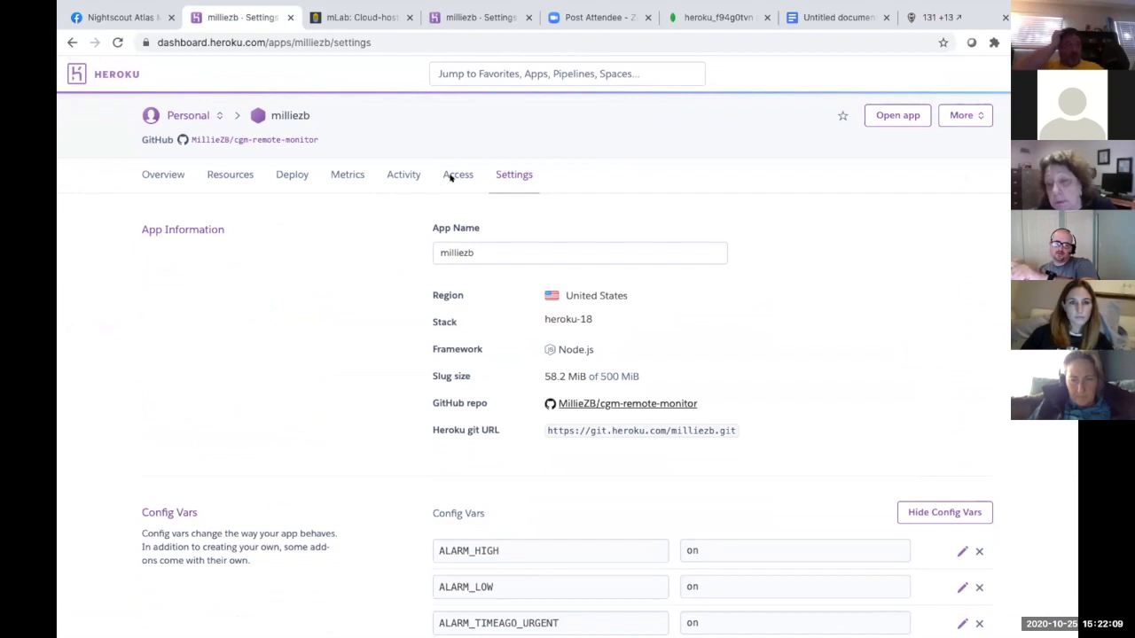
click(971, 117)
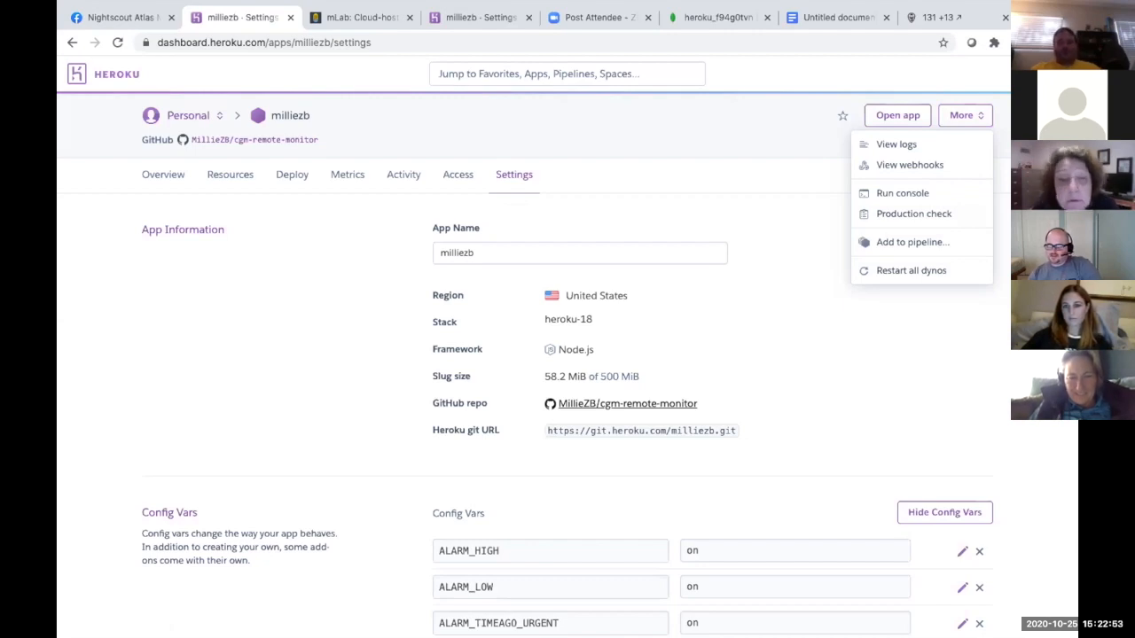
key(Escape)
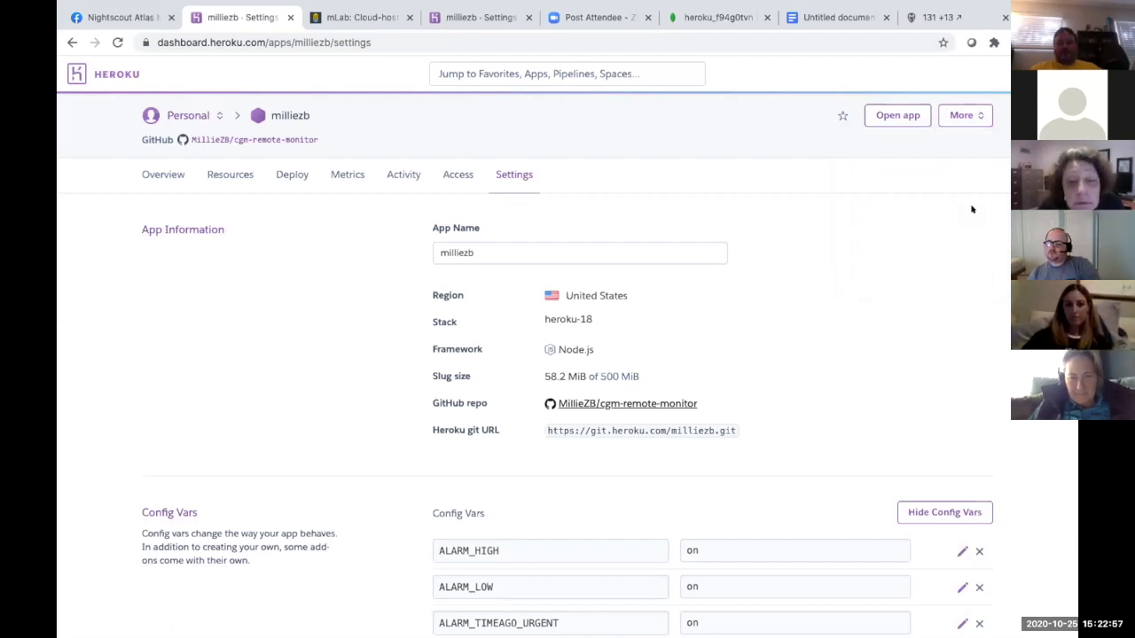
click(933, 17)
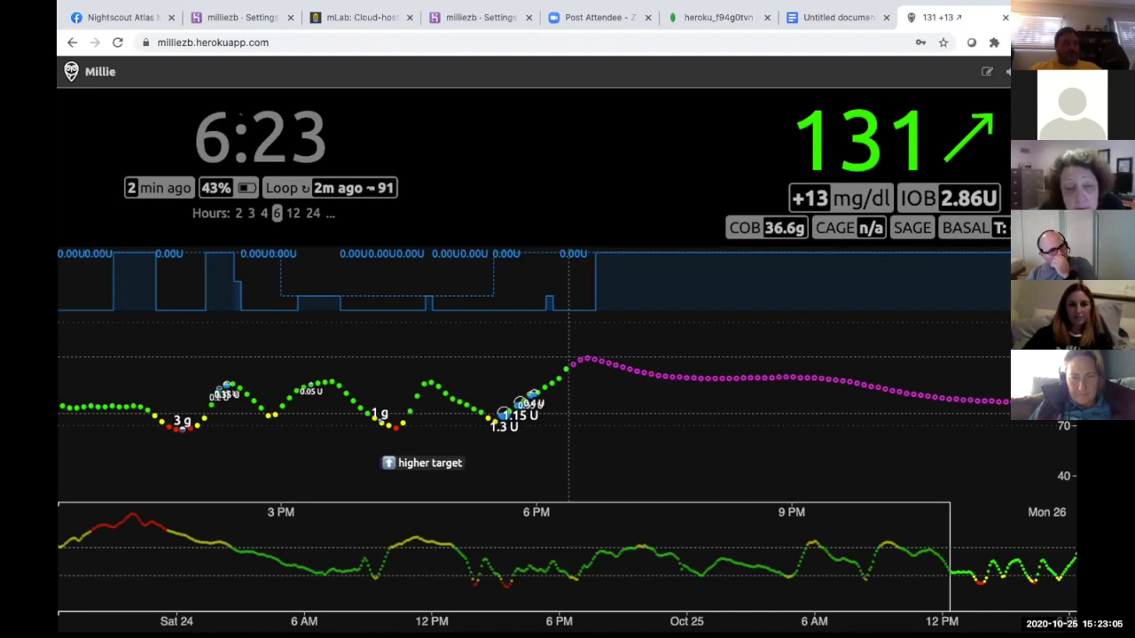
Step: Delete the mLab MongoDB add-on from the milliezb app's resources in Heroku, confirming with the app name milliezb
click(241, 16)
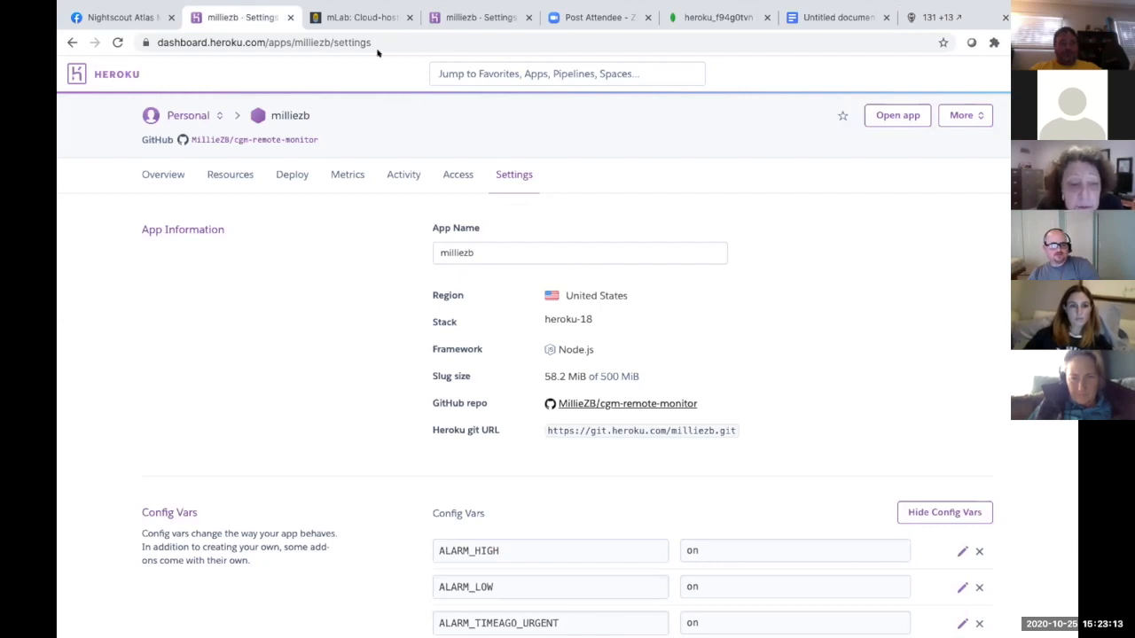
click(214, 175)
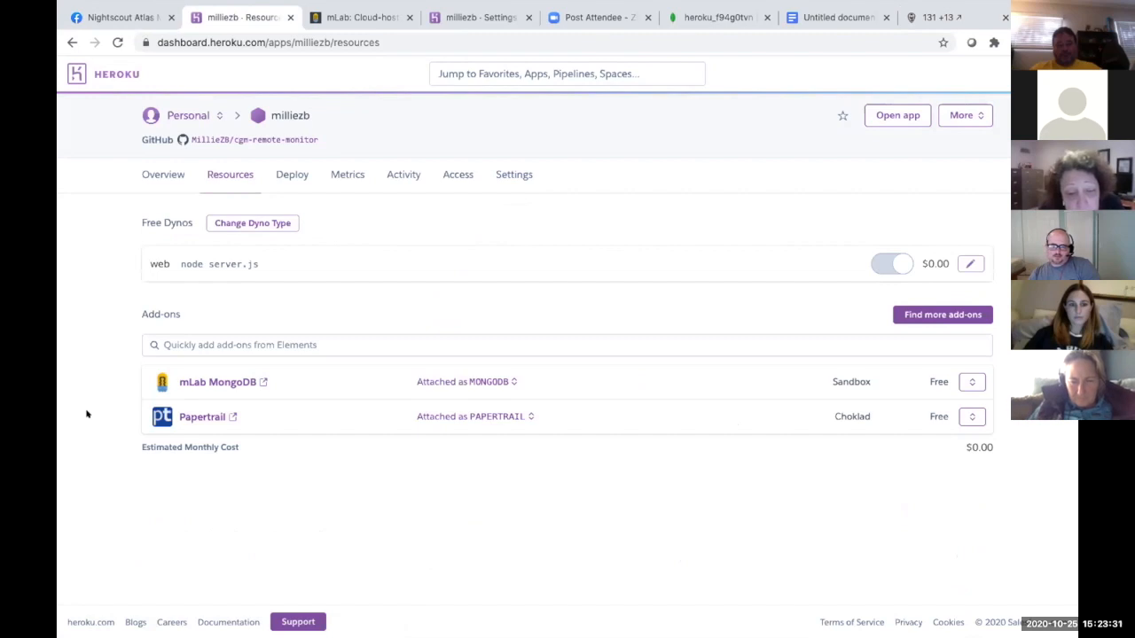
click(973, 383)
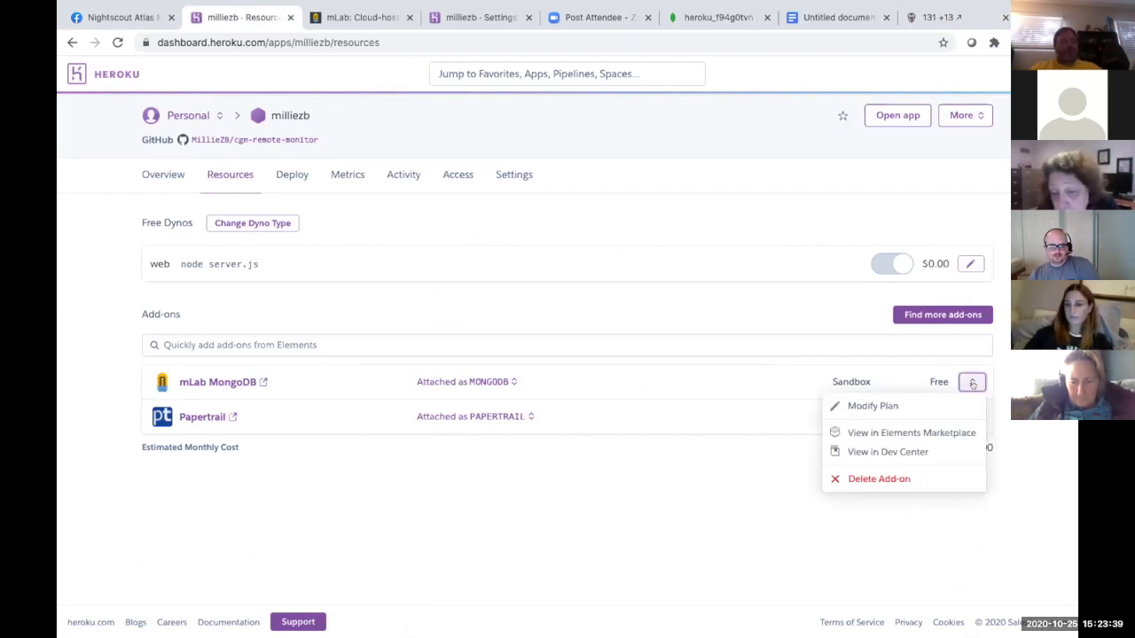
click(972, 382)
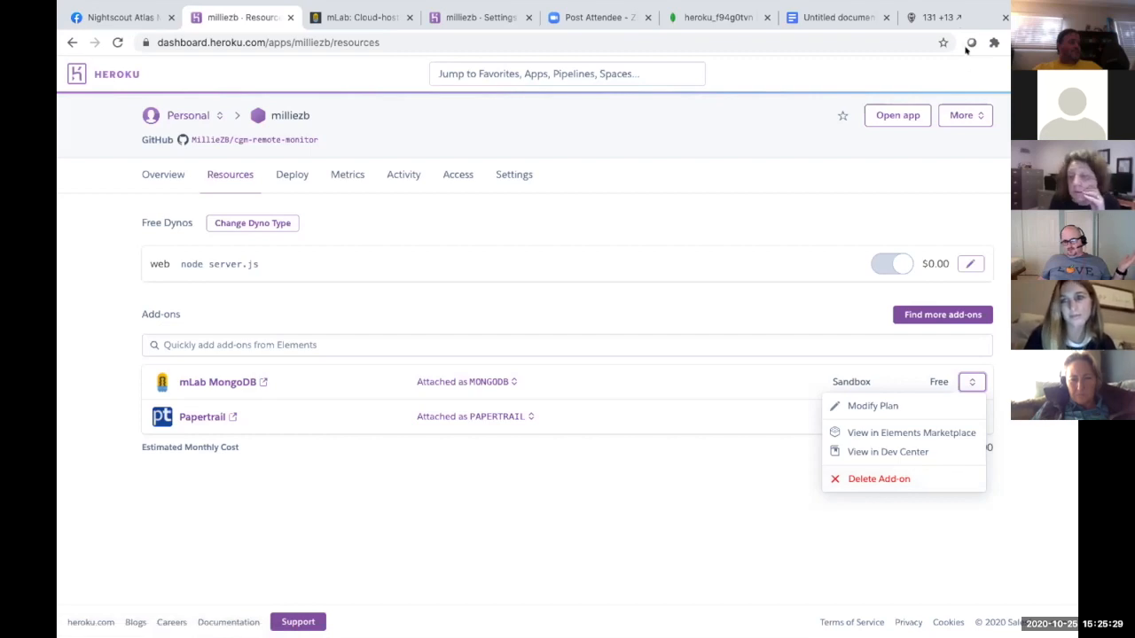
click(956, 17)
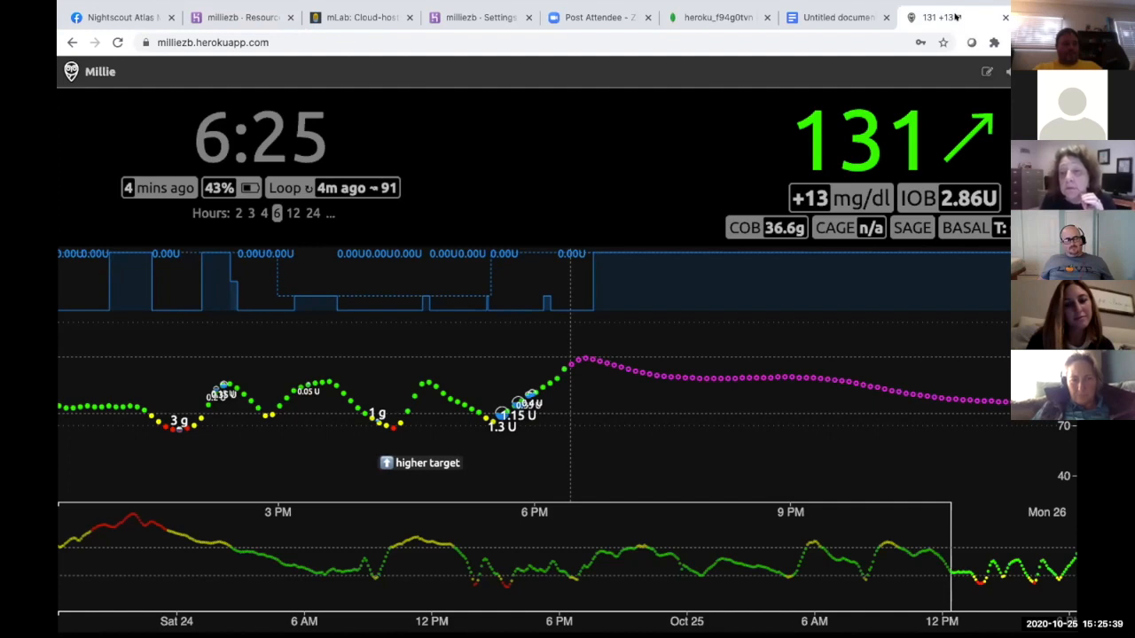
click(222, 15)
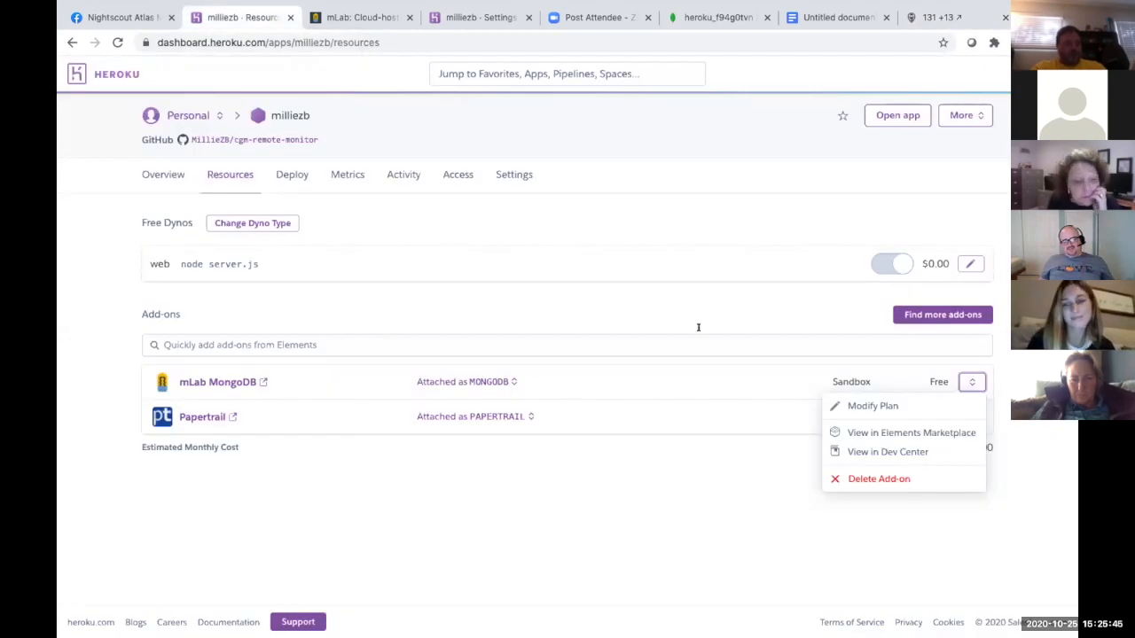
click(868, 479)
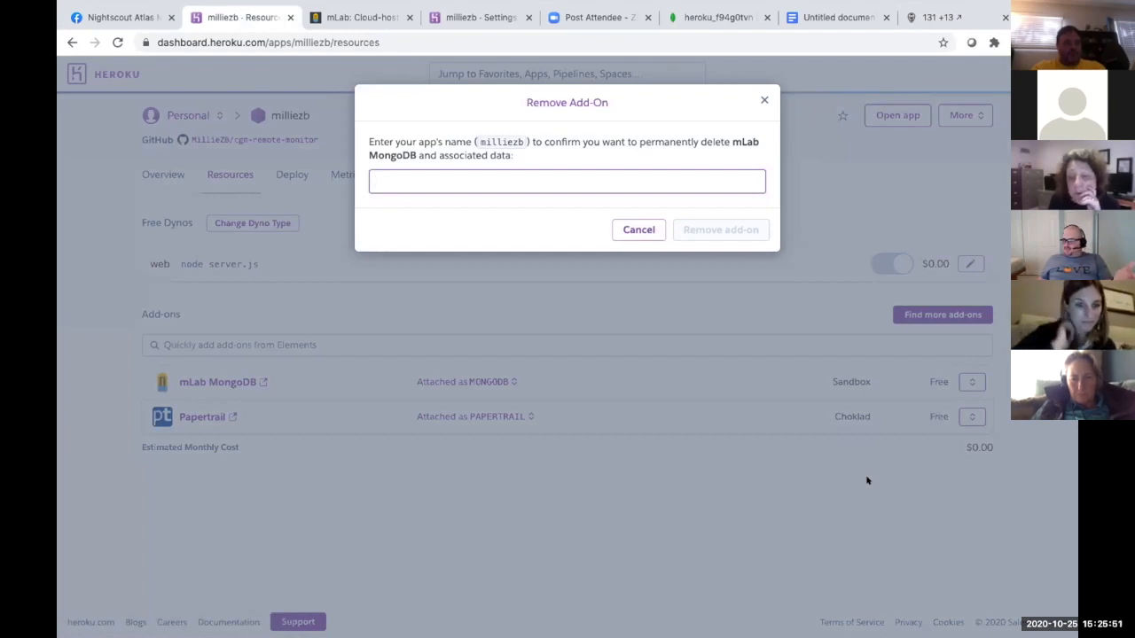
text(m)
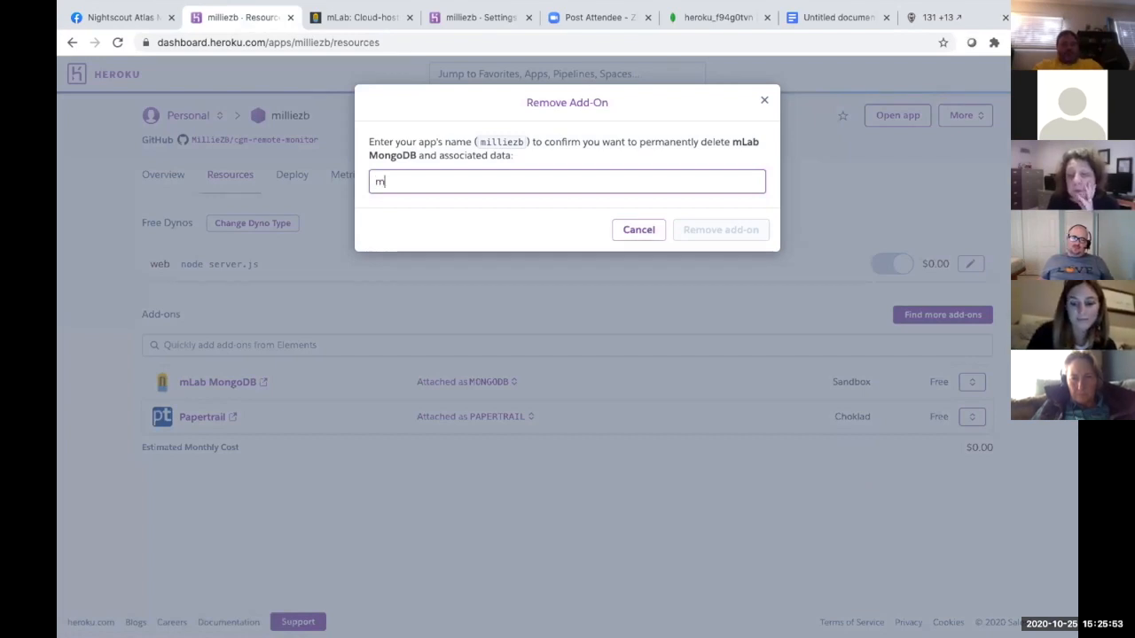
text(illie)
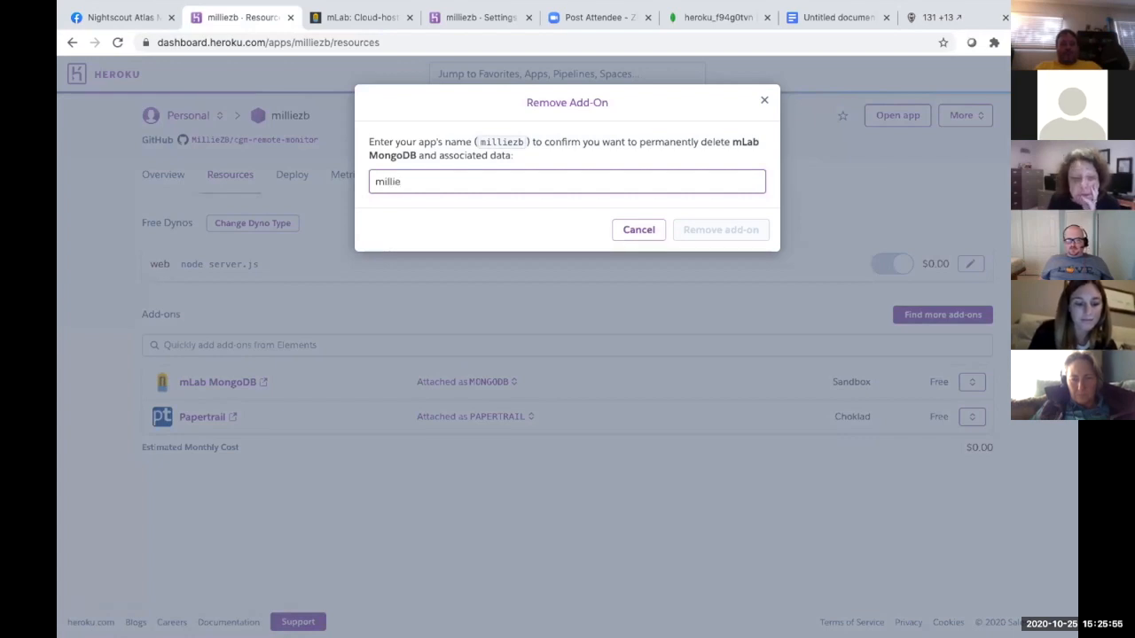
text(zb)
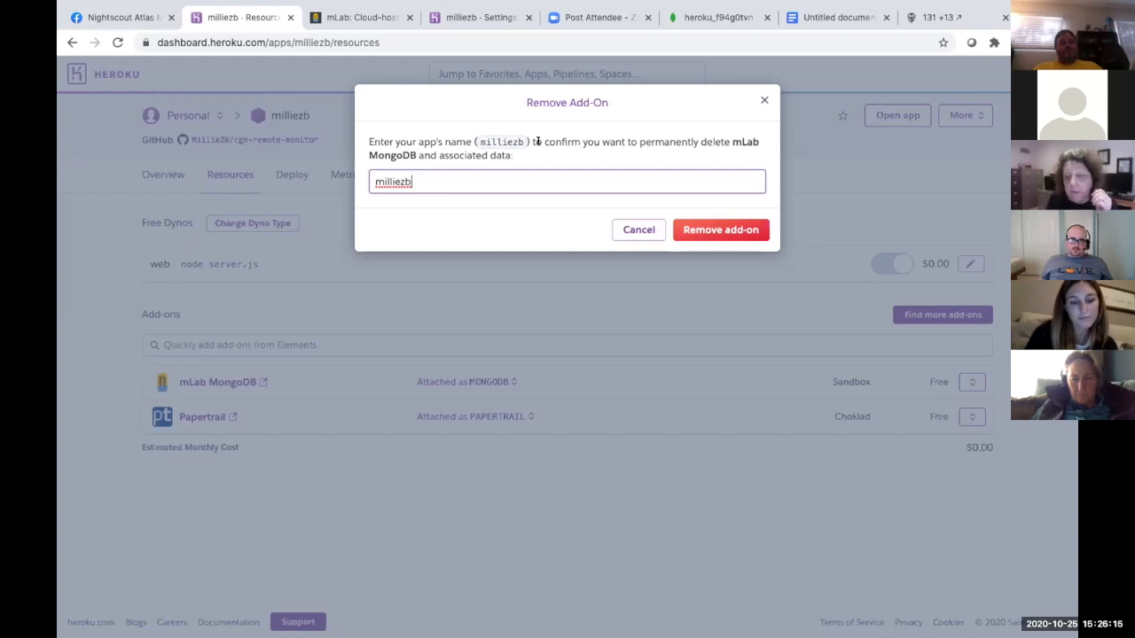
click(694, 229)
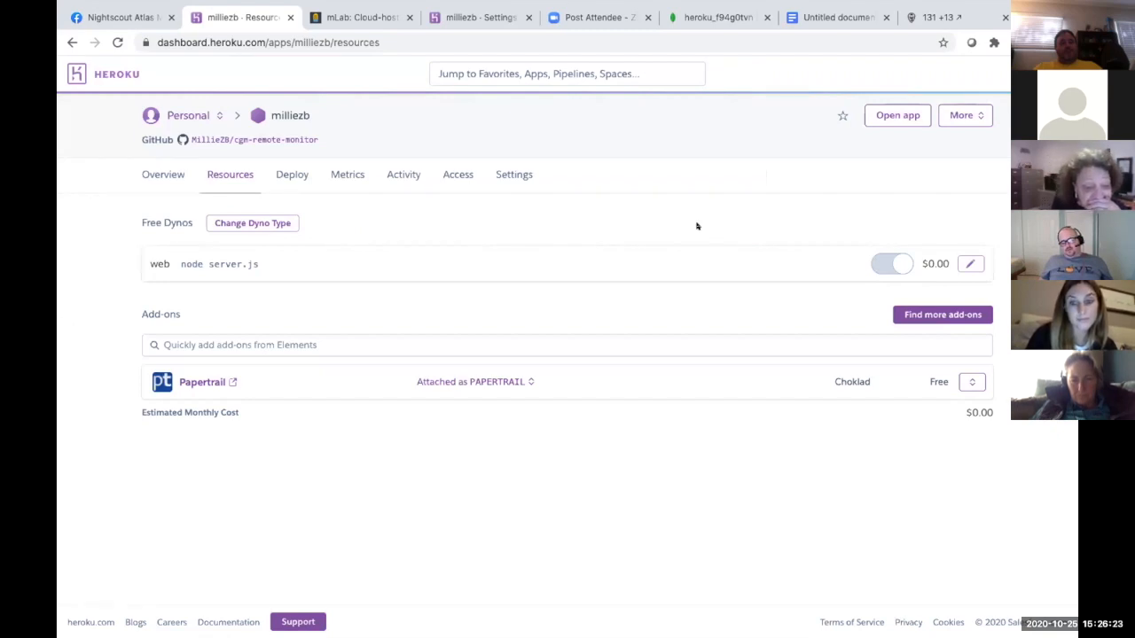
Step: Delete the Papertrail add-on from the app's resources, confirming with the app name milliezb
click(965, 387)
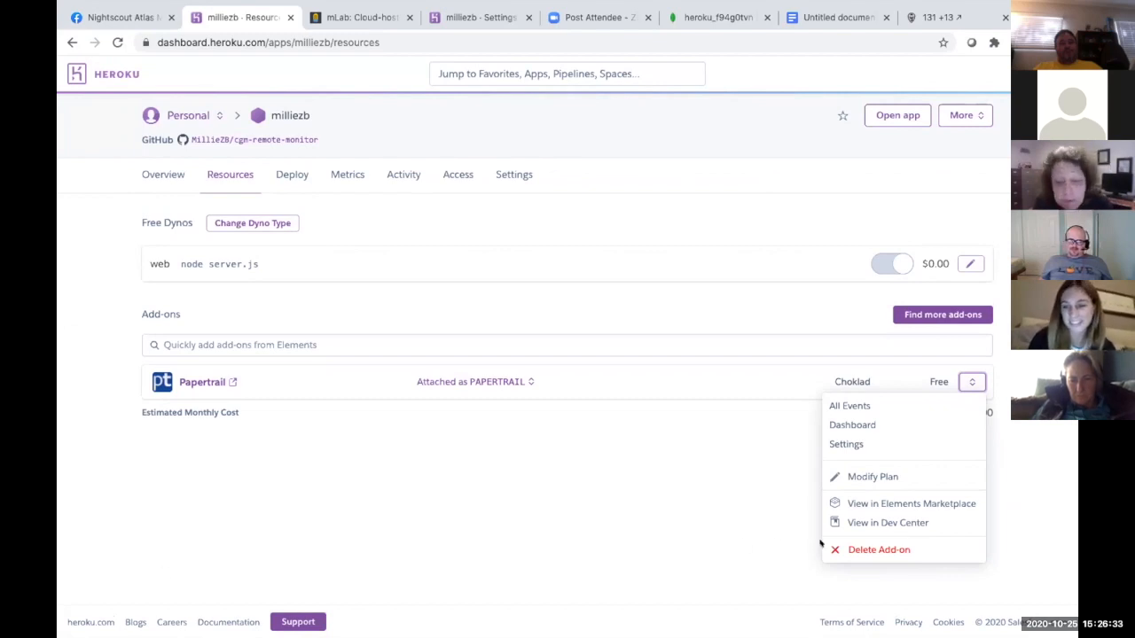
click(859, 550)
text(milliez)
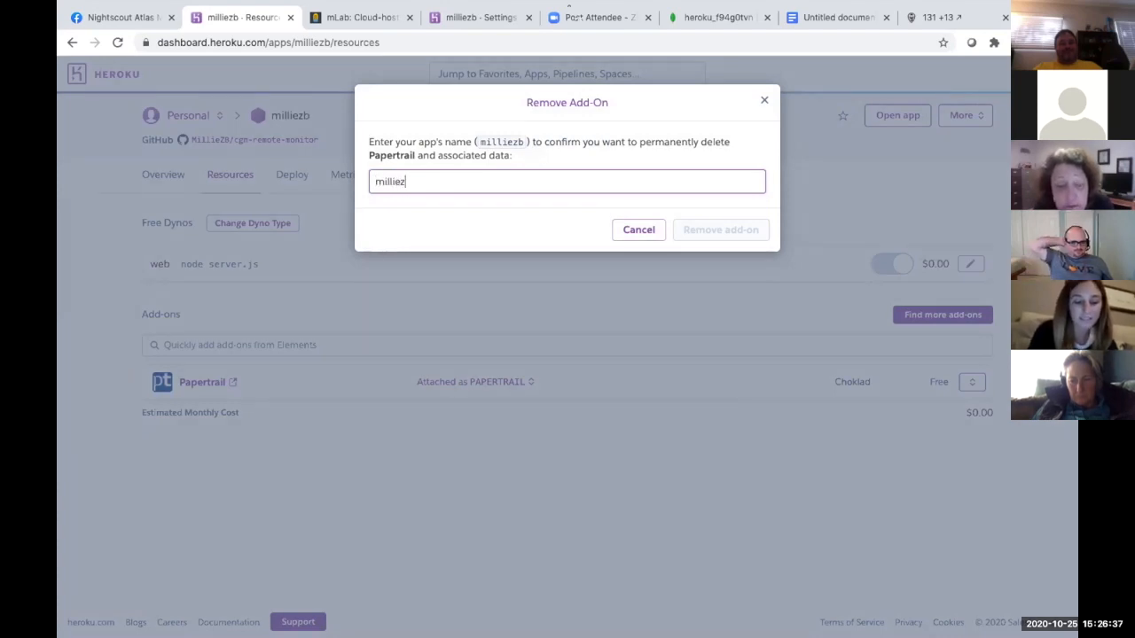
text(b)
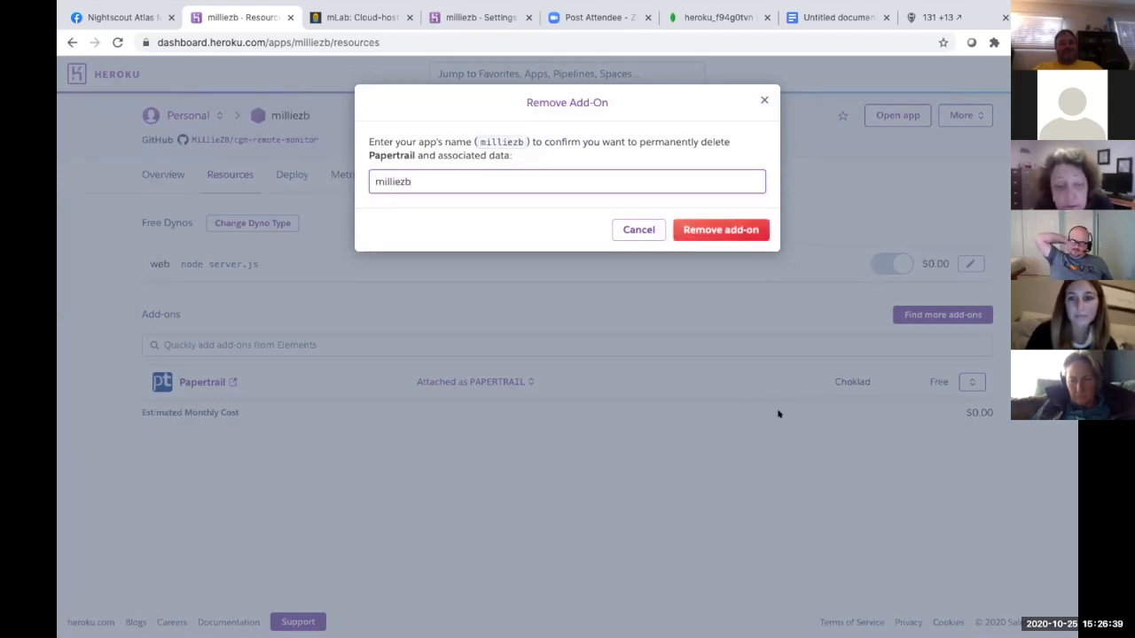
click(733, 232)
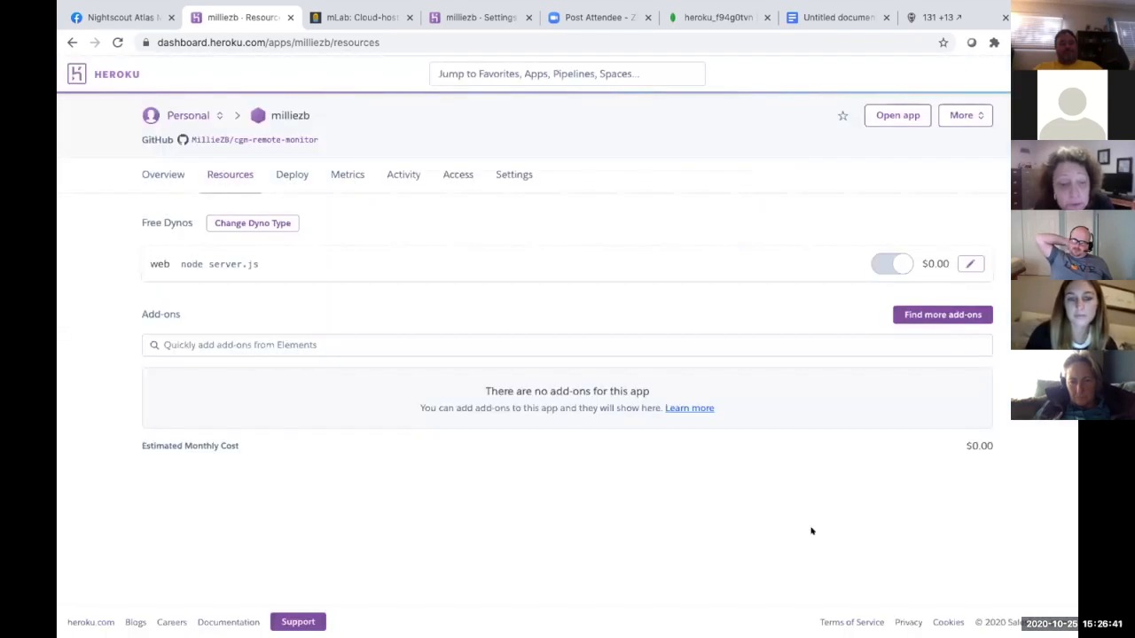
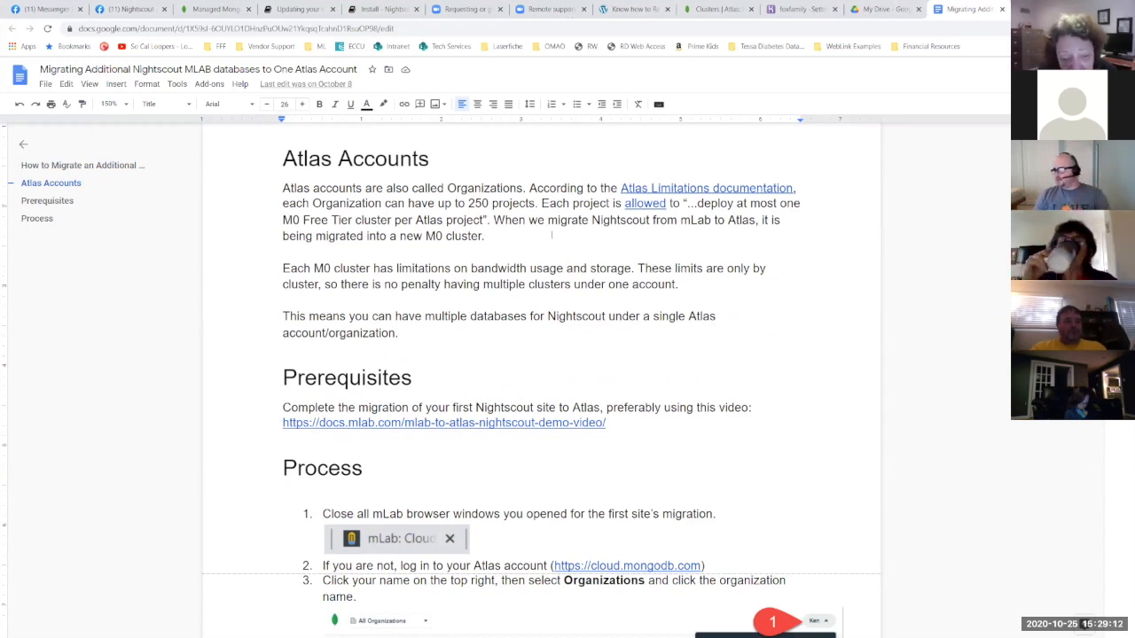
Step: Examine the guide's Atlas Accounts section for the limits on projects per organization and free M0 clusters per project
double_click(480, 203)
click(480, 203)
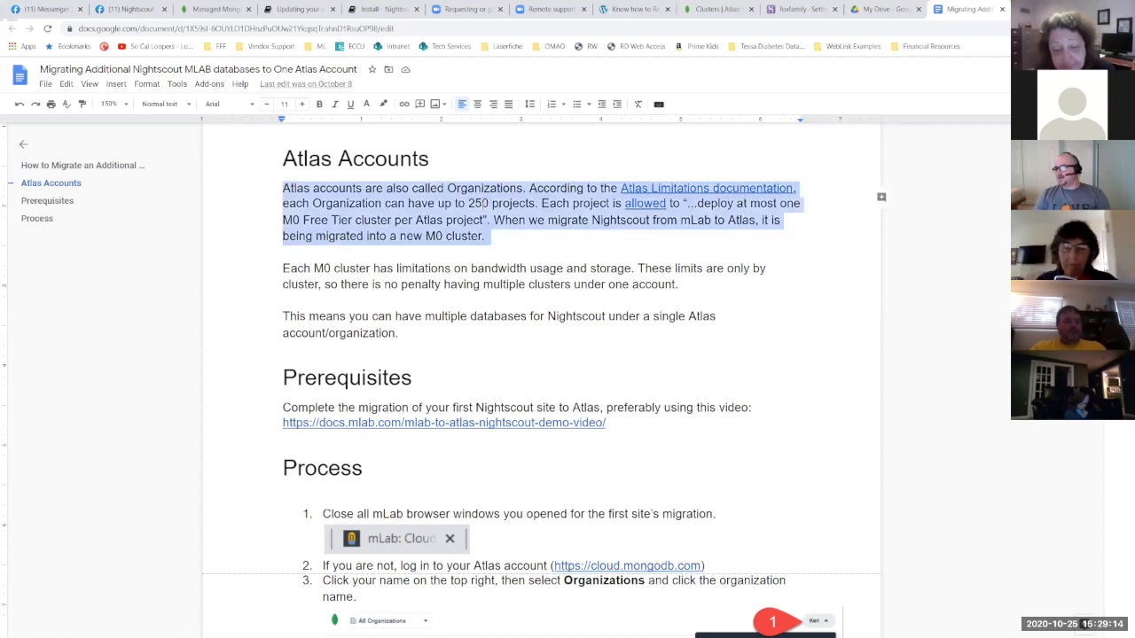
double_click(479, 203)
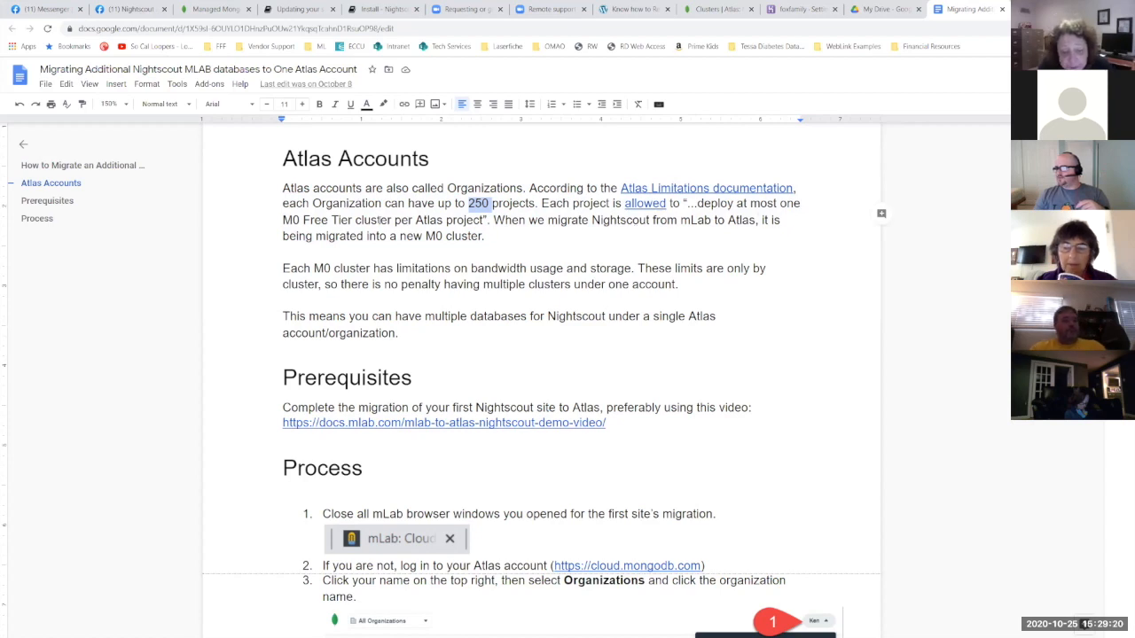
drag(778, 203, 363, 220)
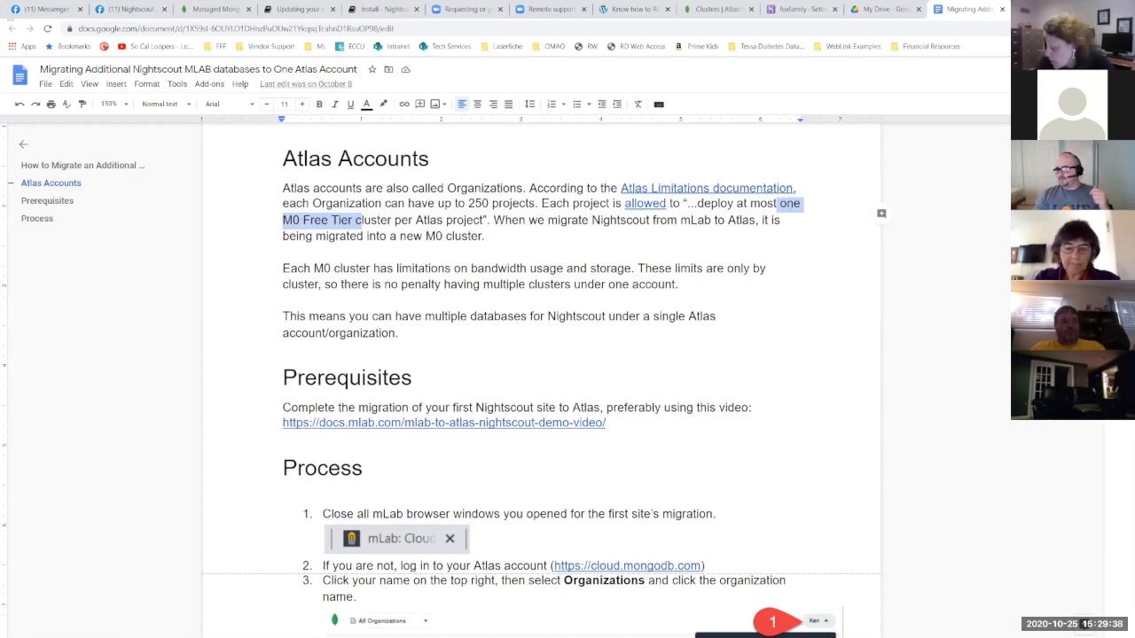
double_click(434, 235)
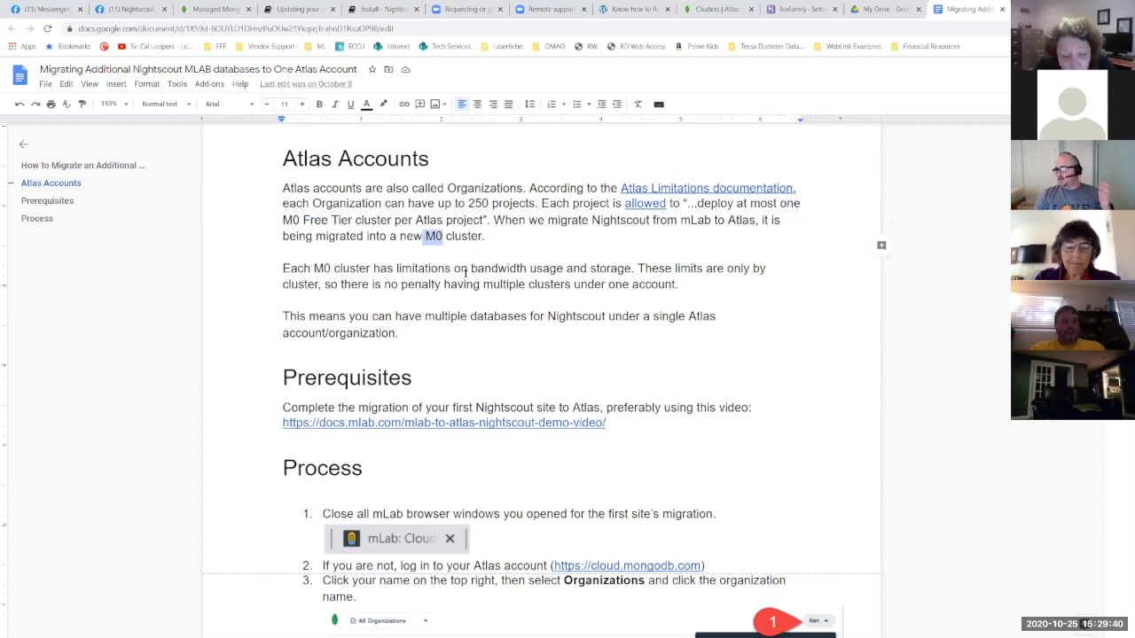
click(330, 268)
drag(313, 268, 677, 285)
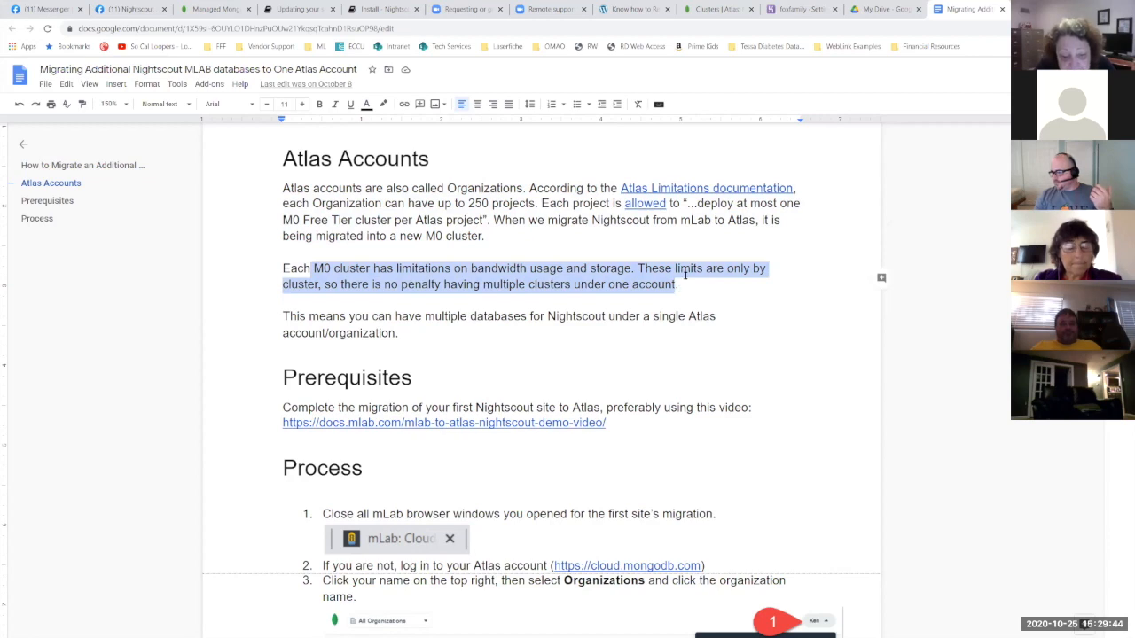
drag(493, 204, 453, 204)
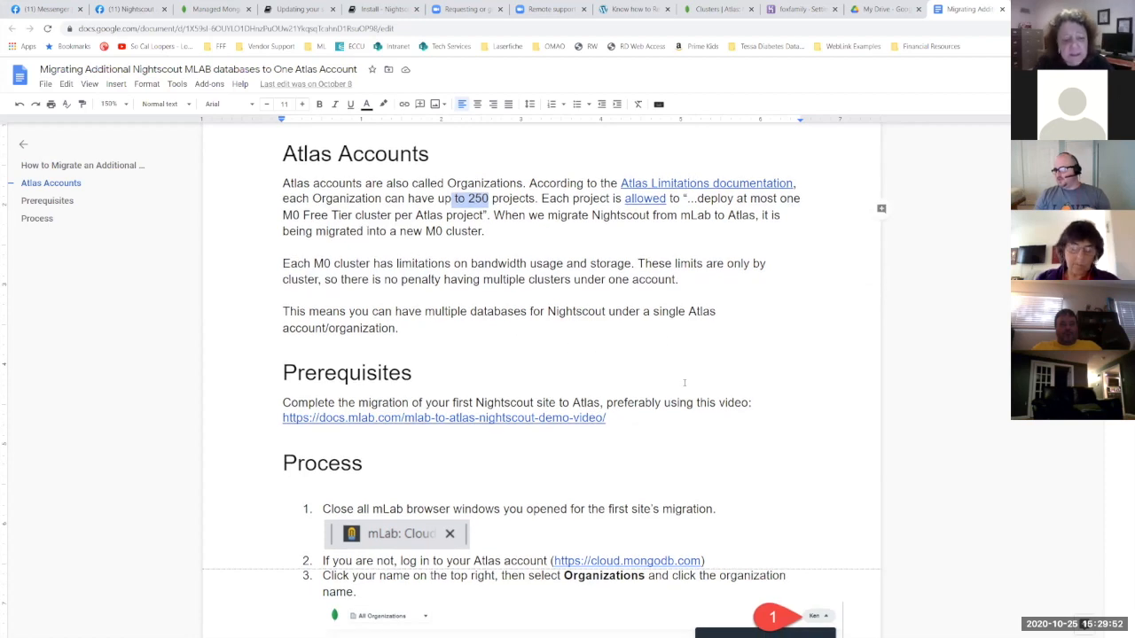
Step: Read the guide's Prerequisites and the first Process instructions for logging in to Atlas and selecting the organization
scroll(685, 383, down, 5)
scroll(611, 231, up, 1)
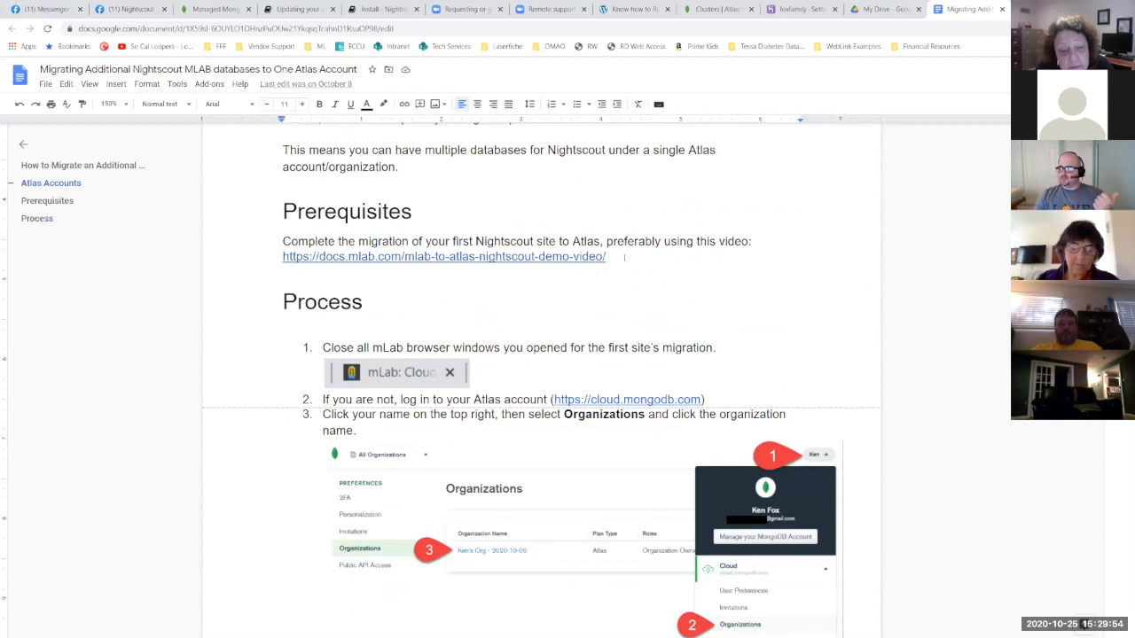
click(625, 259)
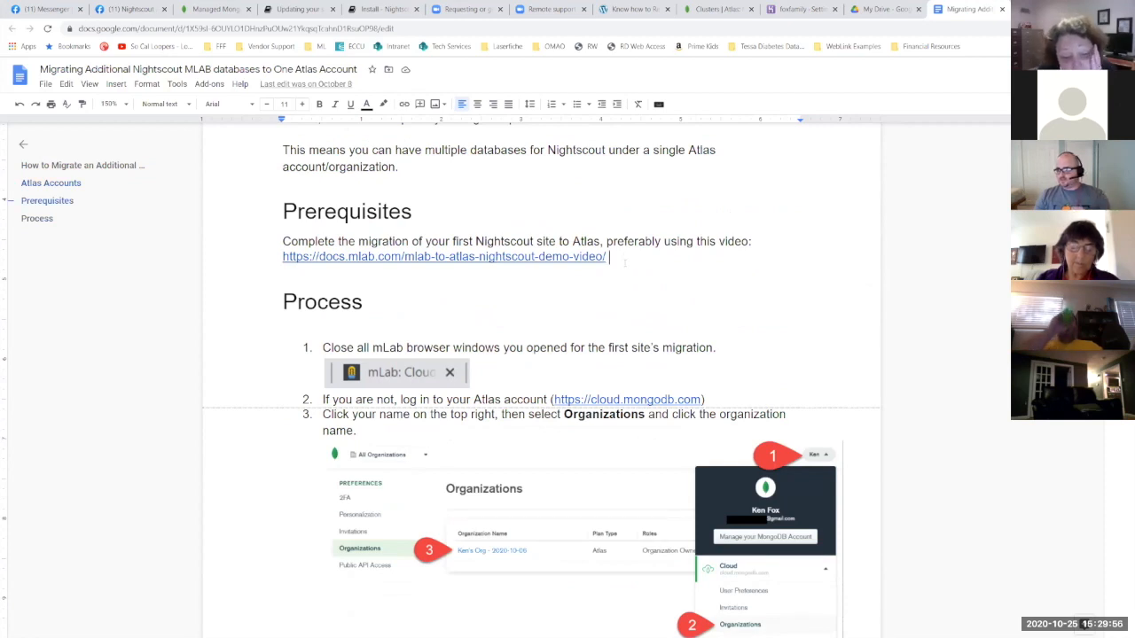
scroll(625, 262, down, 2)
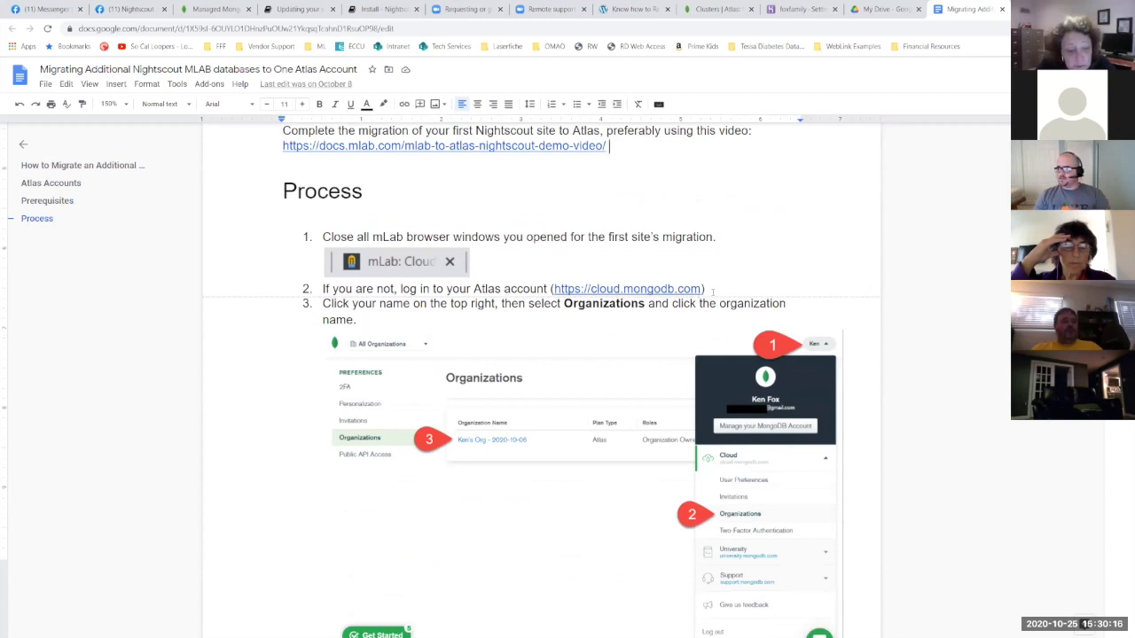
scroll(719, 292, down, 2)
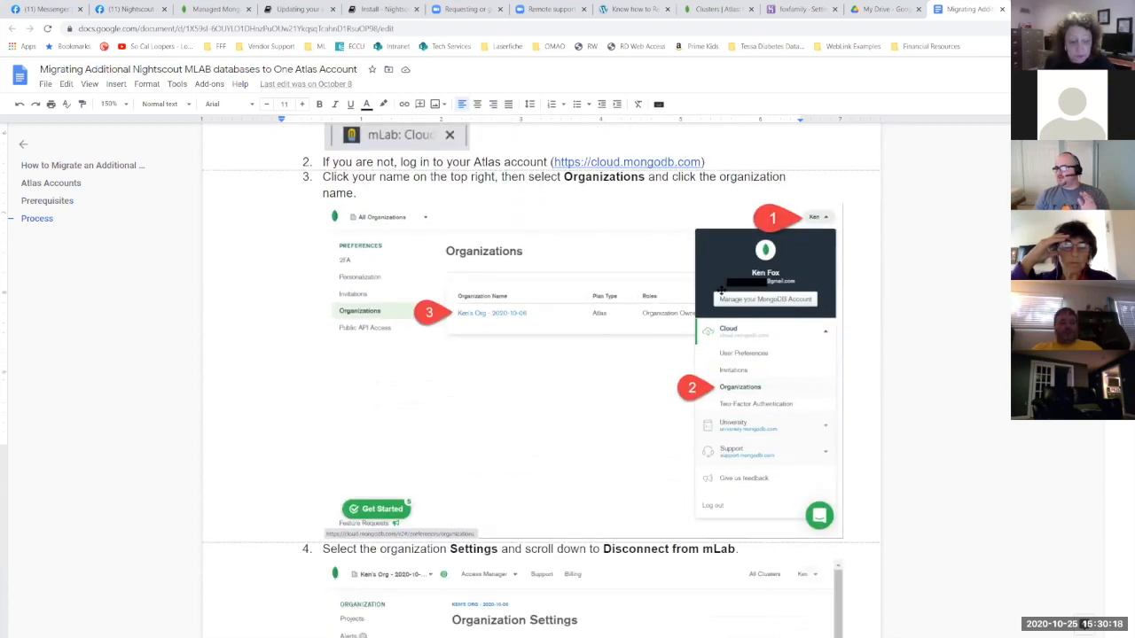
scroll(533, 249, up, 1)
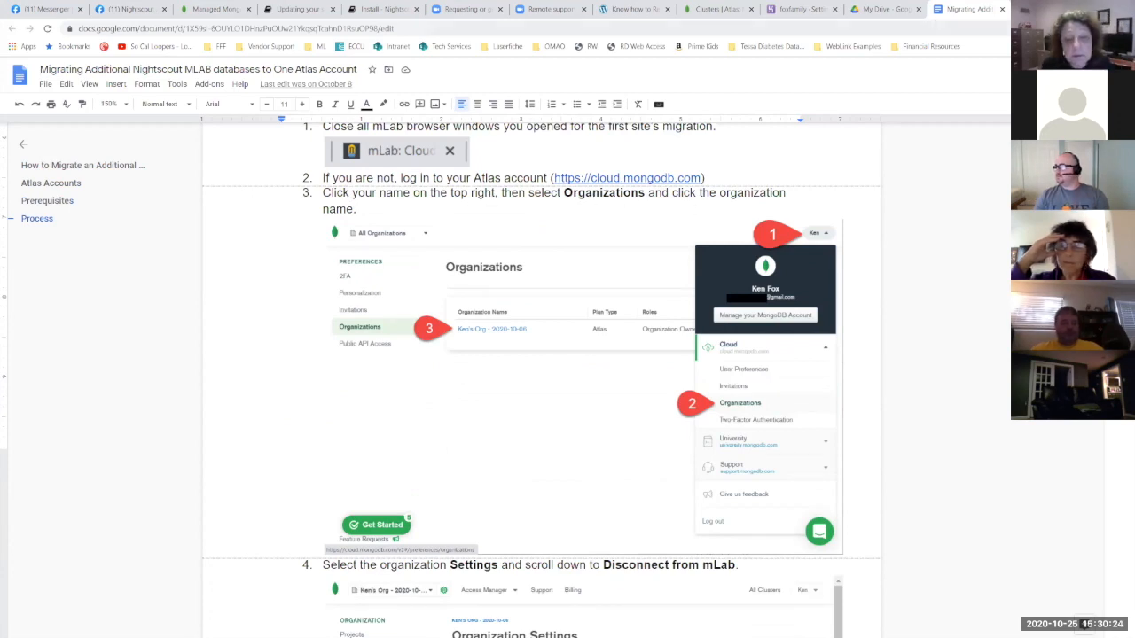
Step: Open the organization settings in MongoDB Atlas and compare them with the guide's instructions for disconnecting from mLab
click(713, 9)
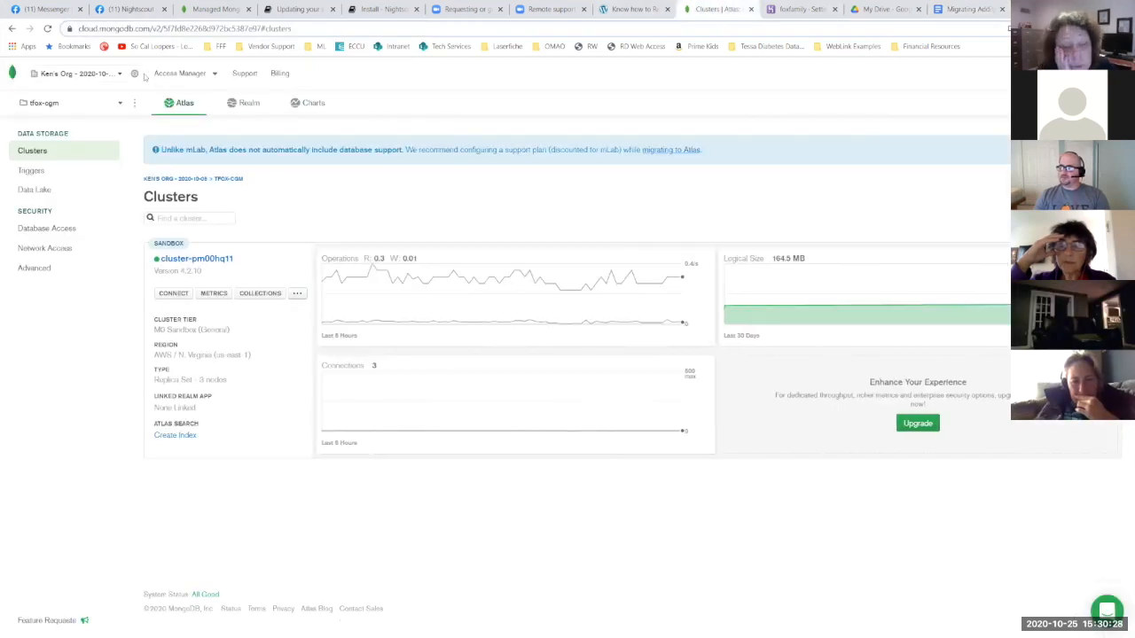
click(134, 73)
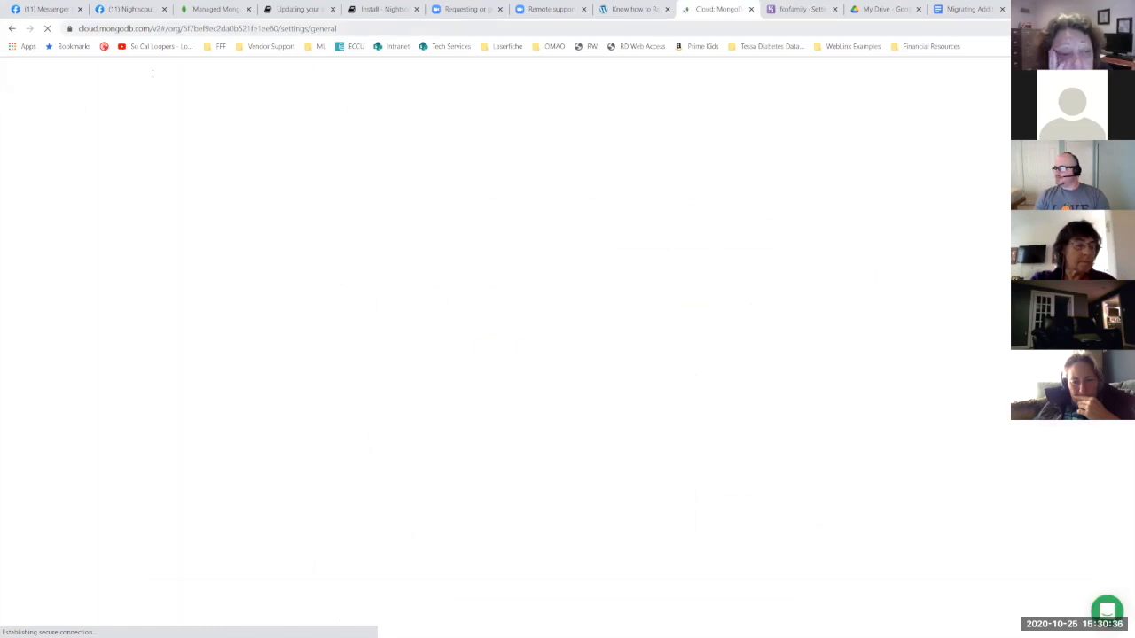
click(979, 9)
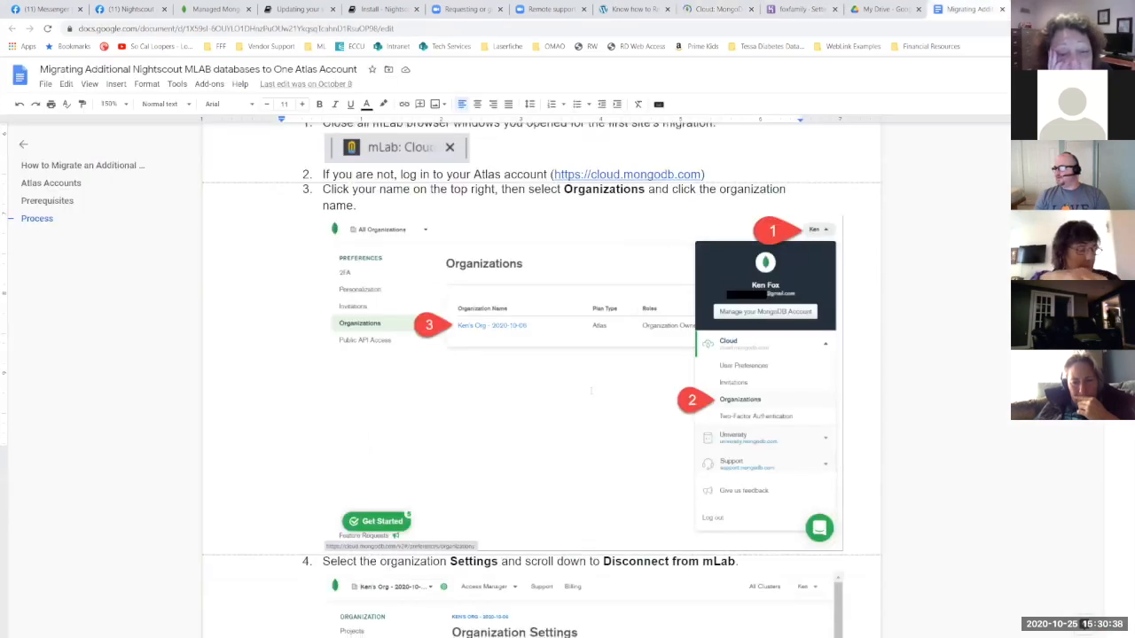
scroll(591, 389, down, 2)
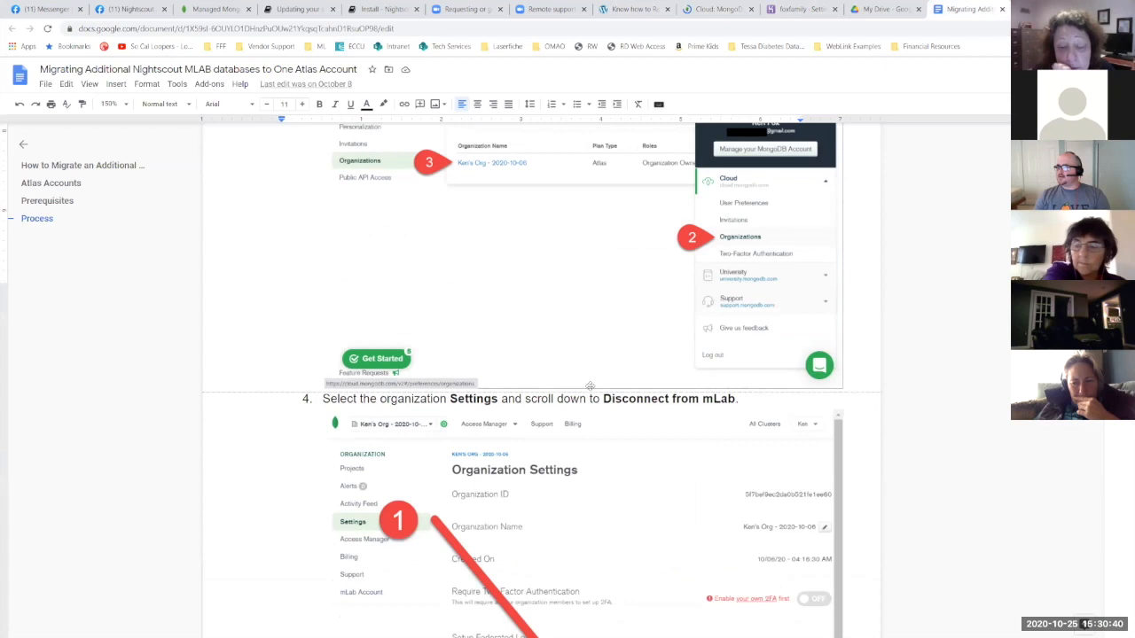
scroll(541, 382, up, 2)
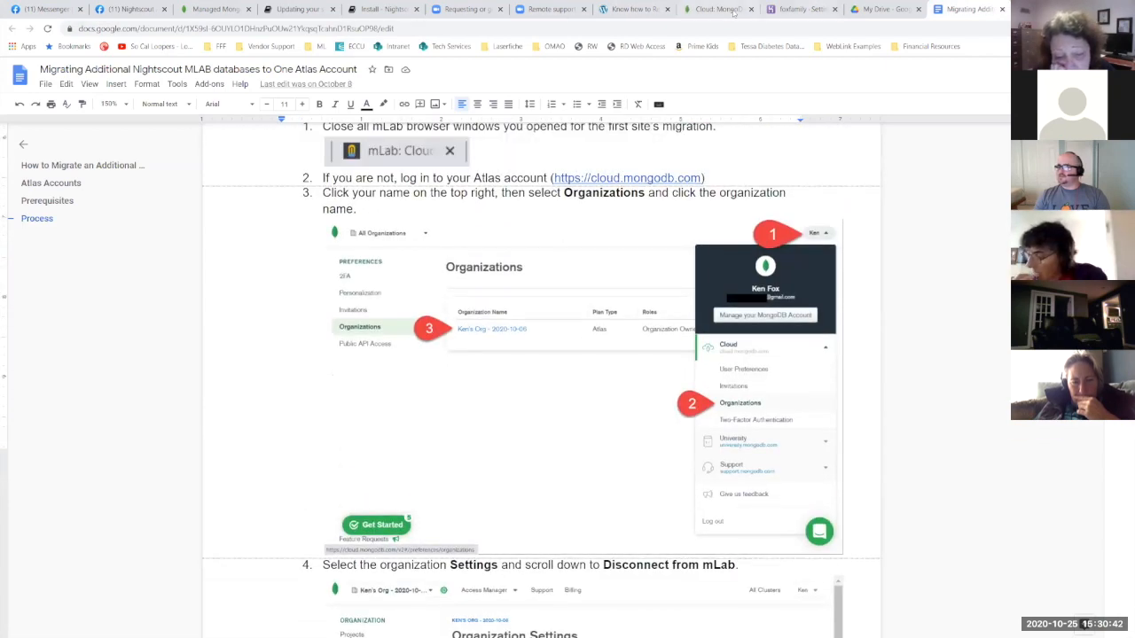
Step: Close the MongoDB Atlas product page and locate the Disconnect from mLab option in the organization settings
click(209, 11)
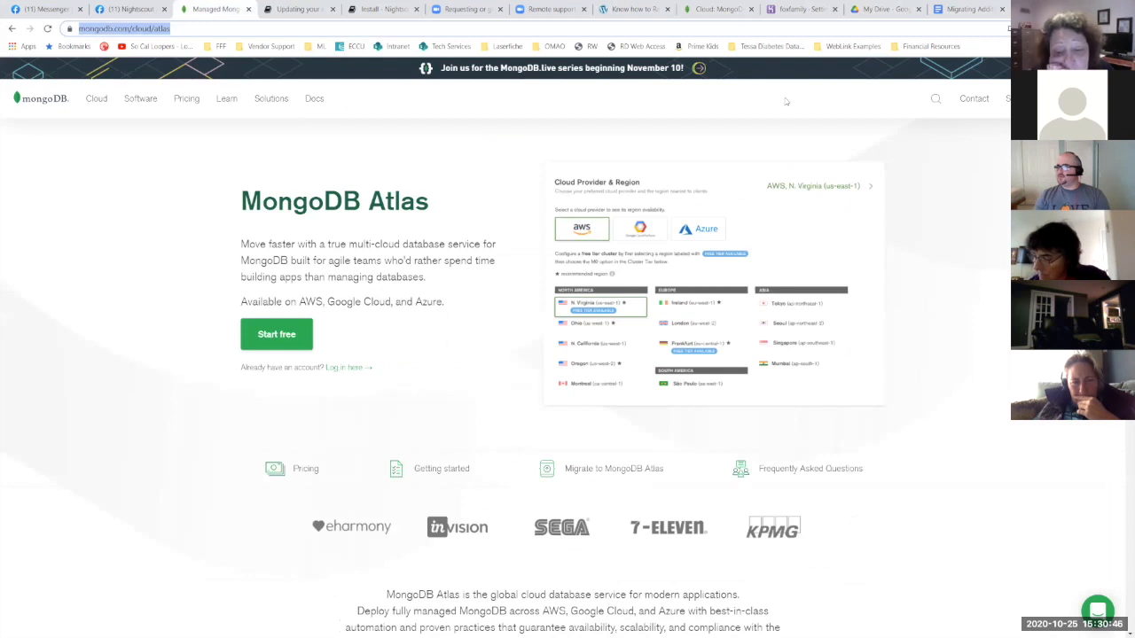
click(248, 9)
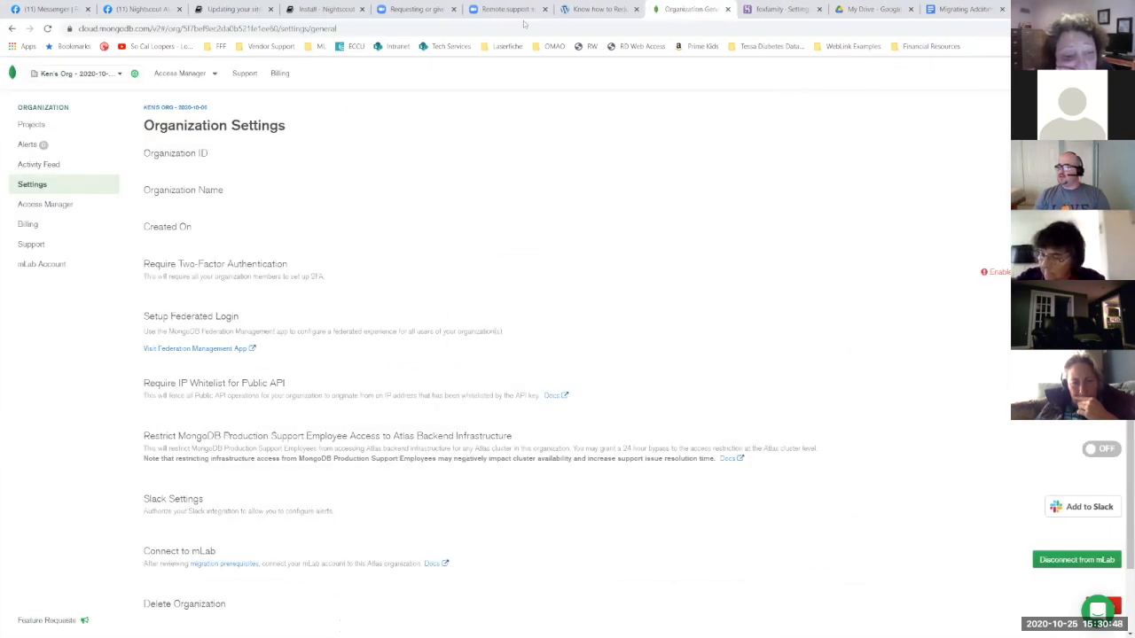
scroll(1046, 493, down, 1)
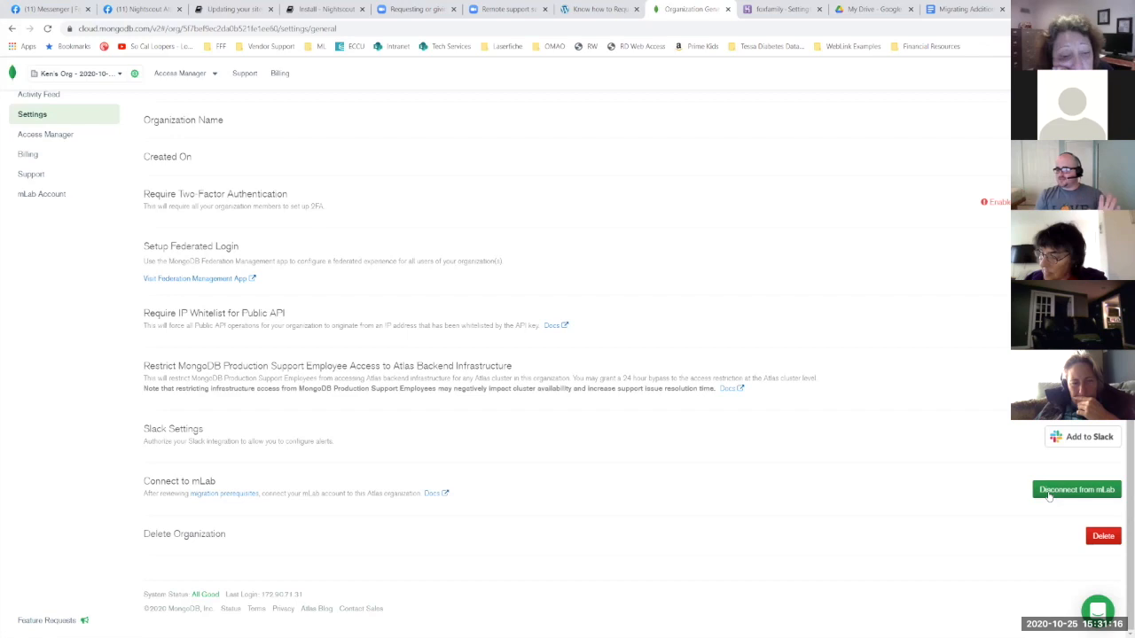
Step: Read the guide's remaining instructions on confirming the mLab disconnect and following the demo video, then return to Atlas
click(966, 9)
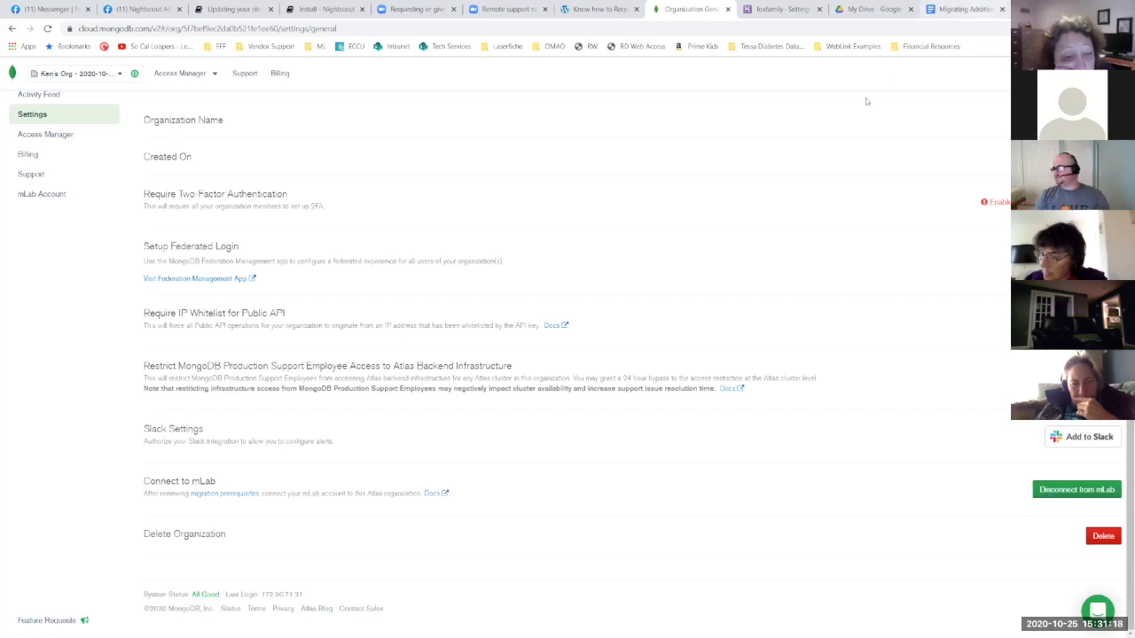
scroll(620, 461, down, 4)
scroll(624, 454, down, 5)
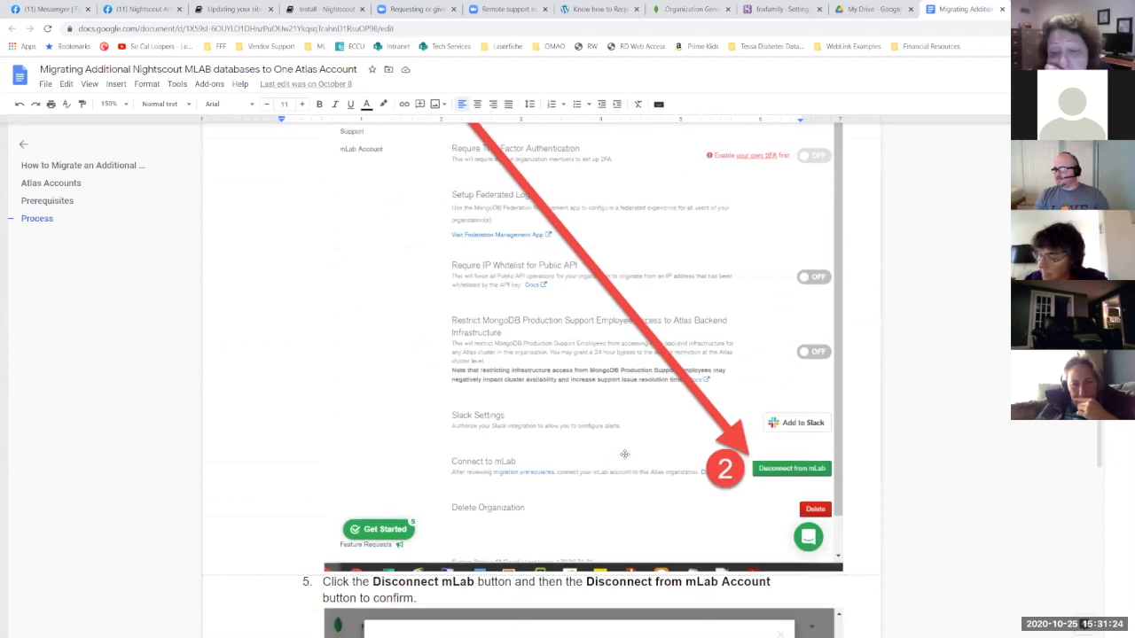
scroll(624, 454, down, 1)
scroll(628, 455, down, 3)
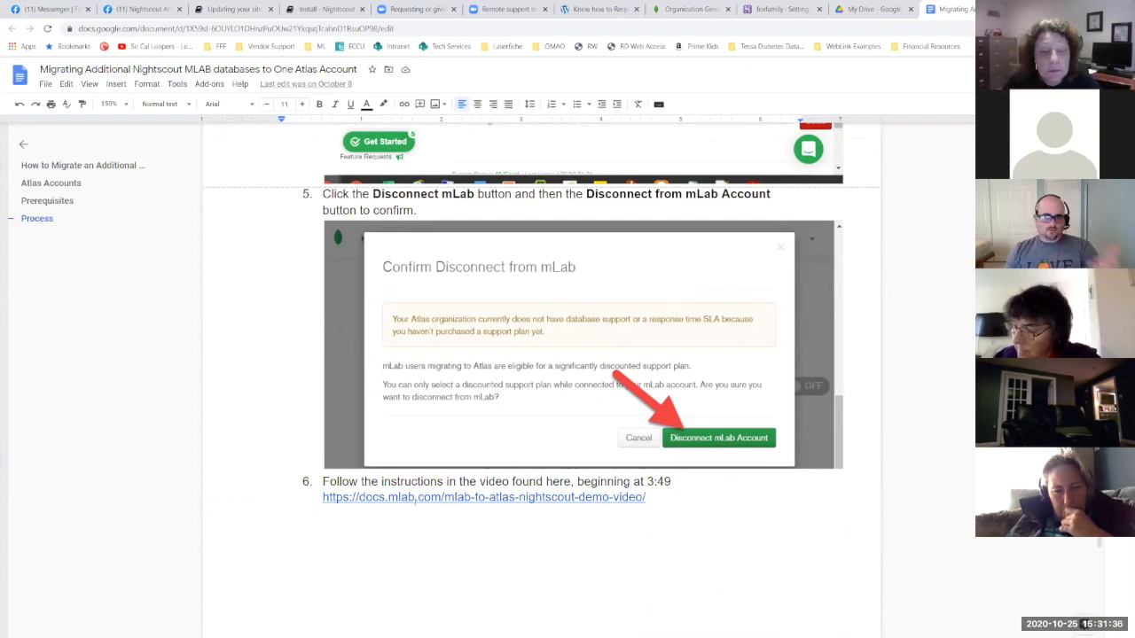
scroll(661, 489, down, 1)
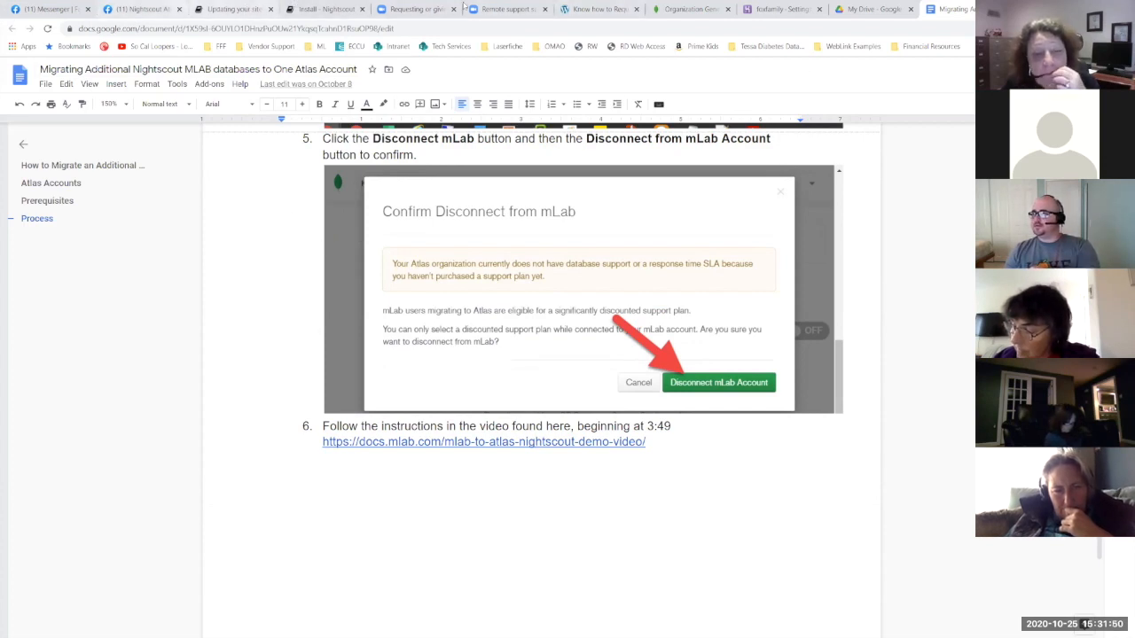
click(697, 9)
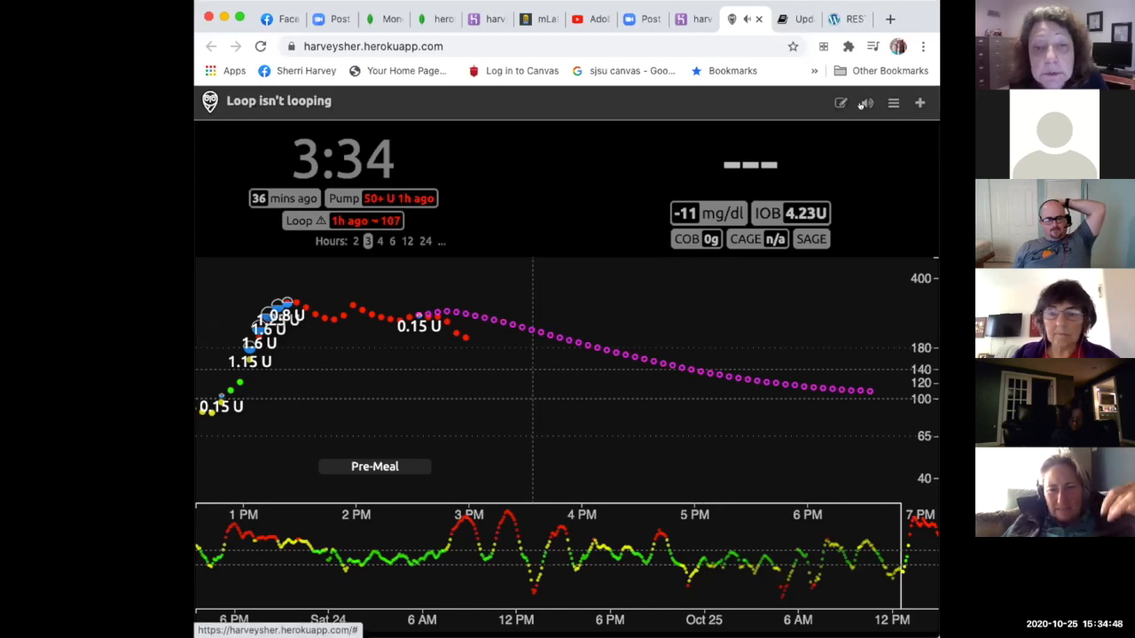
click(893, 103)
click(893, 101)
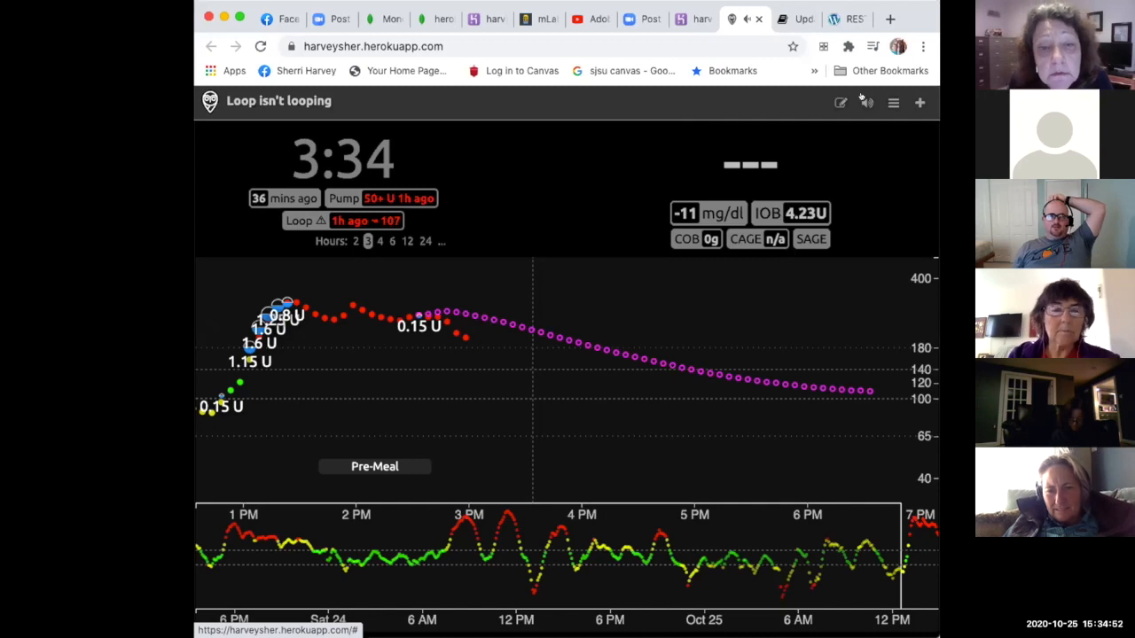
click(893, 102)
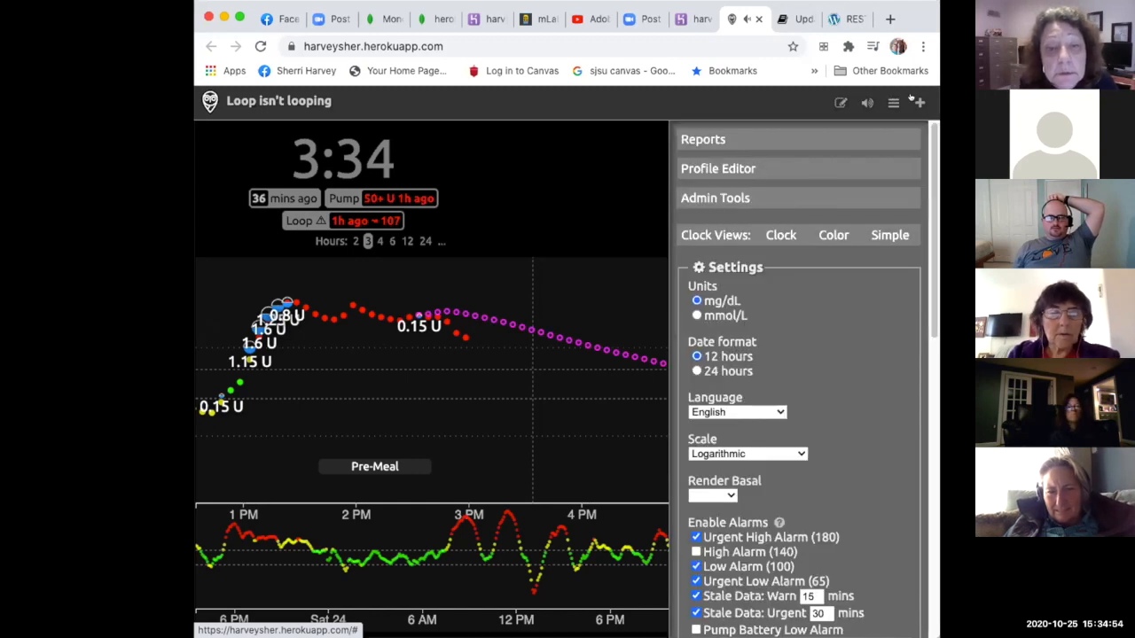
click(911, 99)
click(914, 101)
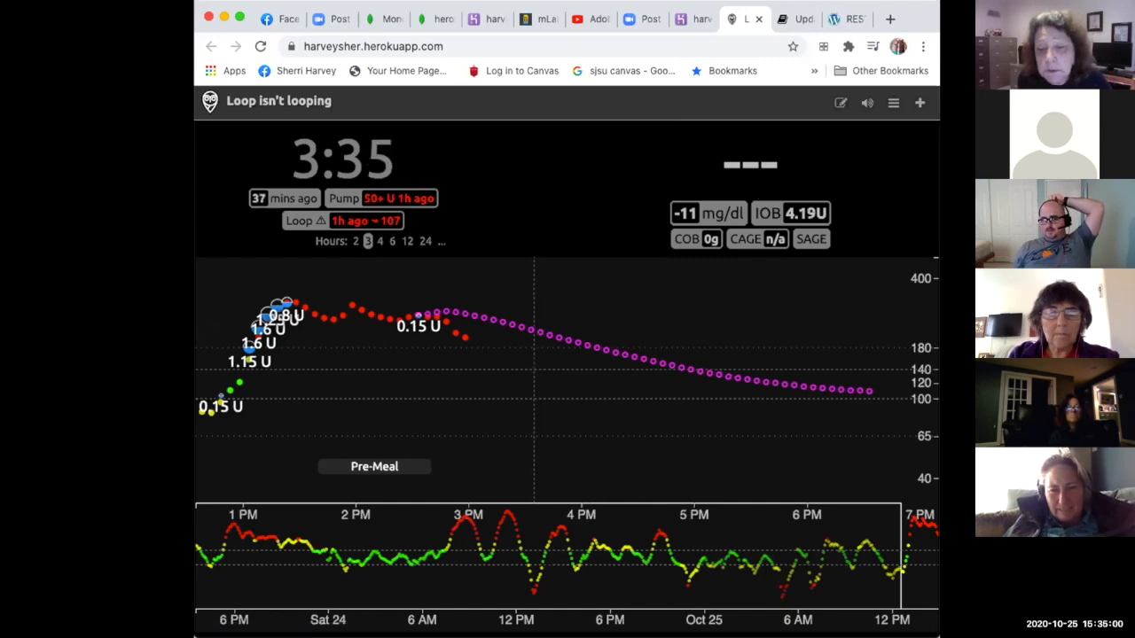
Step: Disable the Stale Data Warn and Stale Data Urgent alarms in the Nightscout settings and save them
click(891, 102)
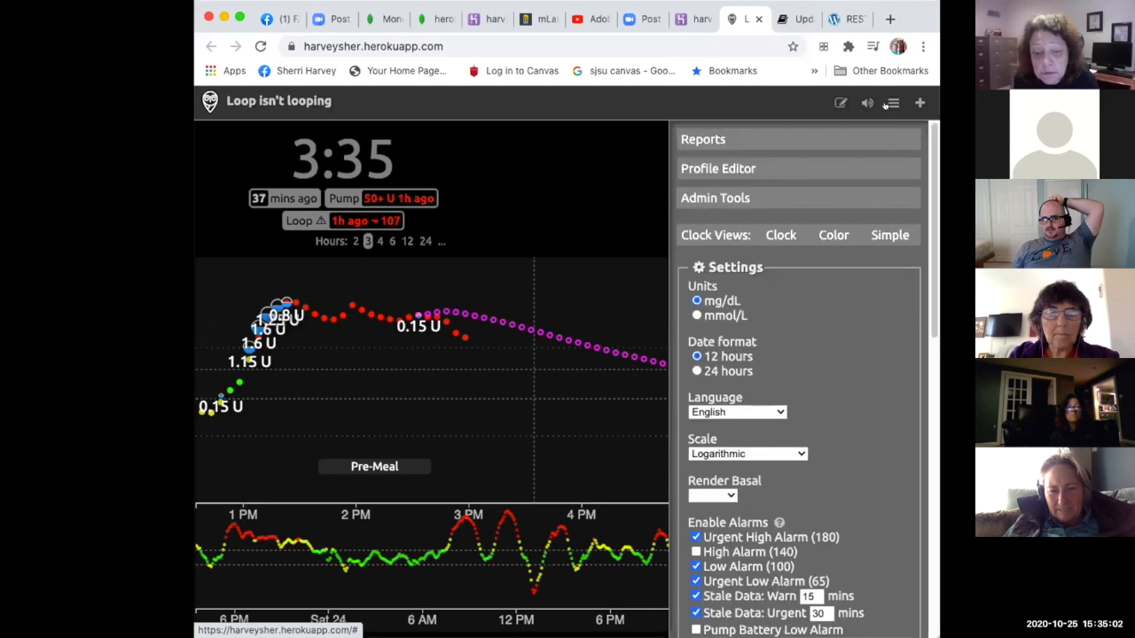
drag(930, 215, 938, 339)
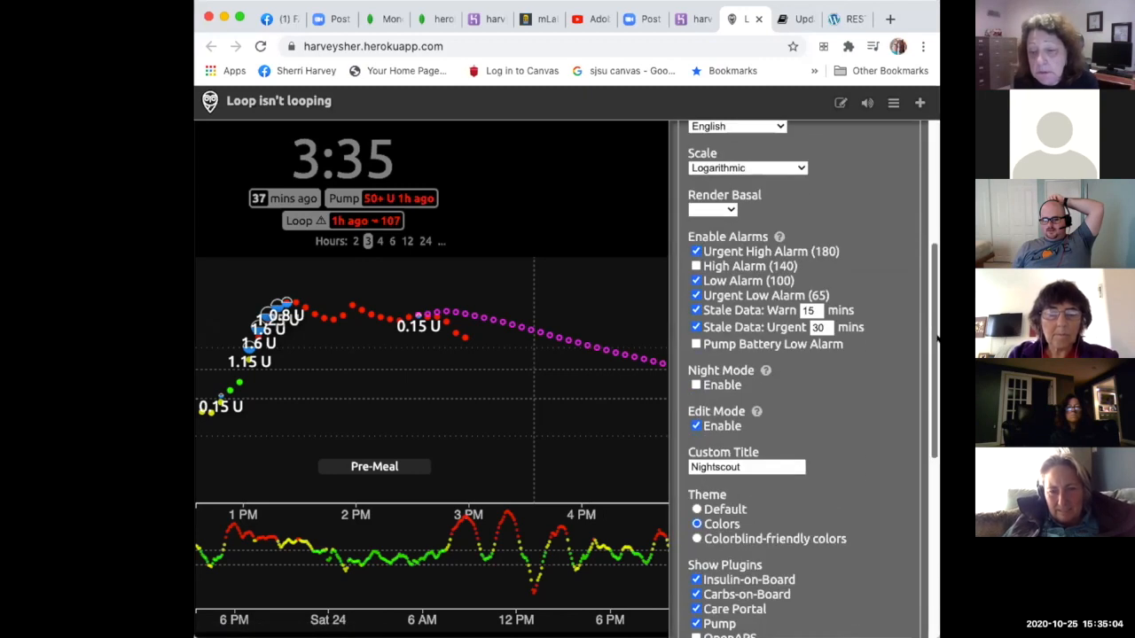
click(696, 310)
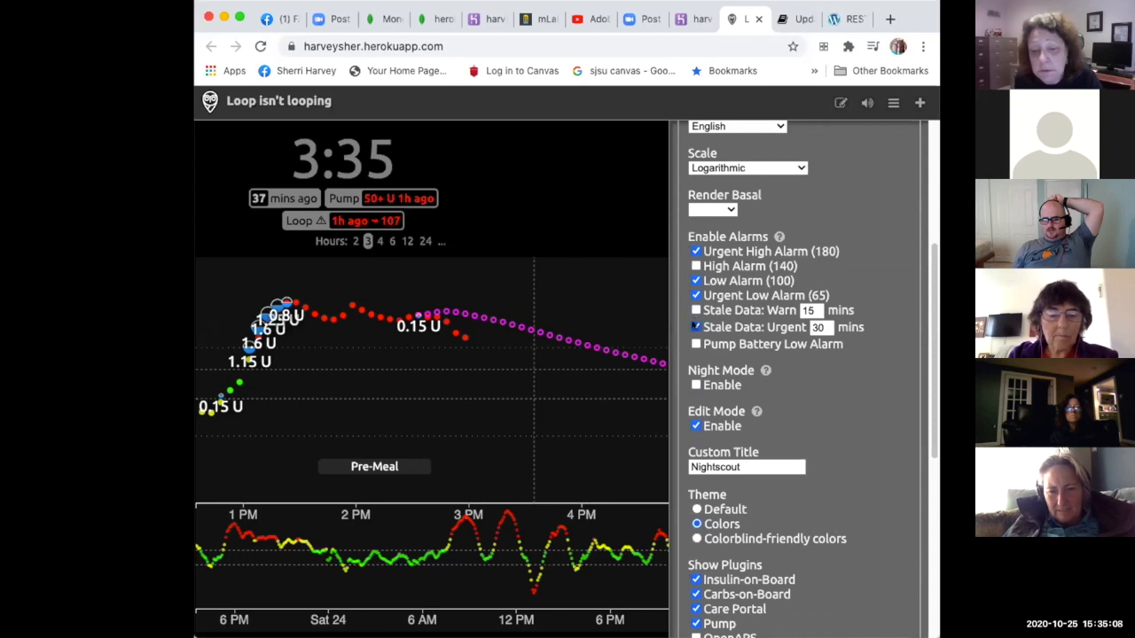
click(695, 328)
drag(930, 367, 931, 568)
click(791, 352)
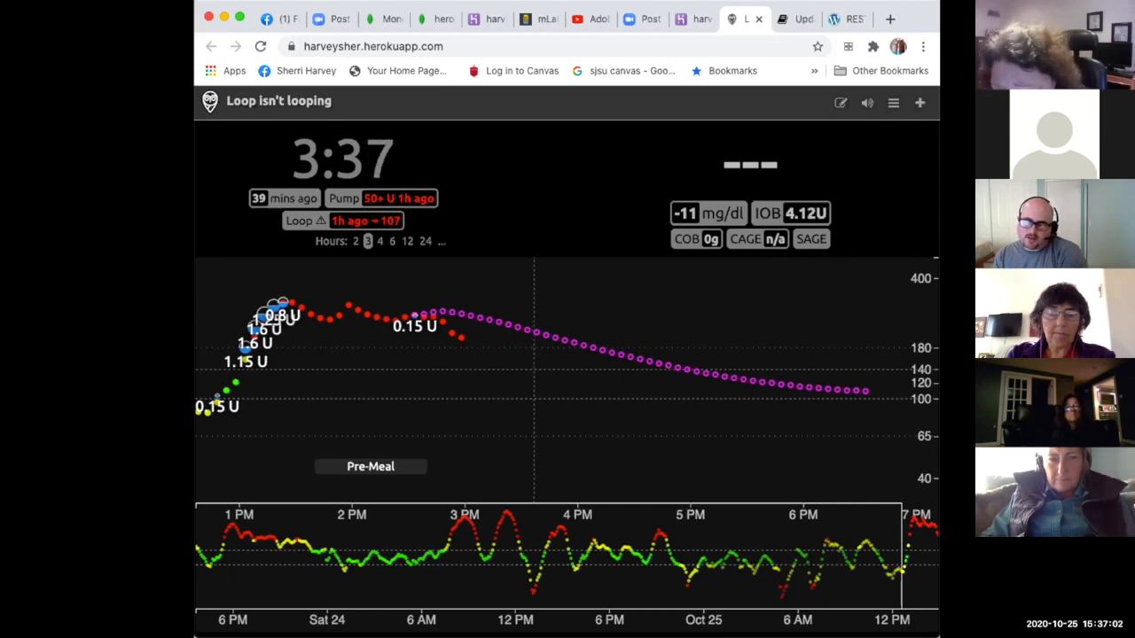
Step: Set Render Basal to Default in the Nightscout settings
click(893, 100)
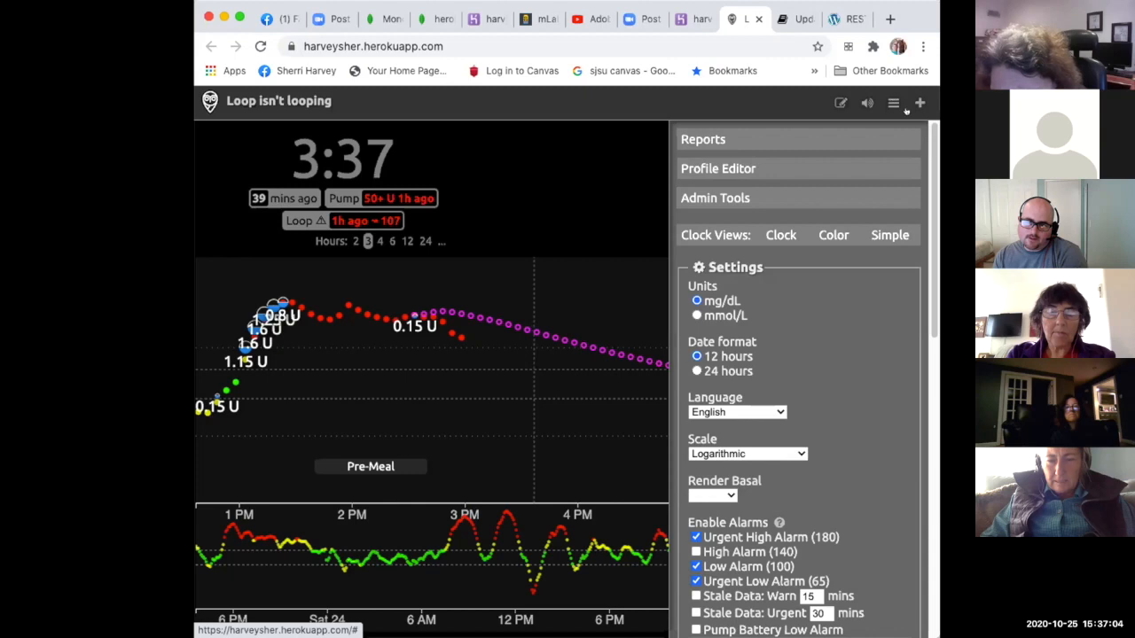
scroll(929, 188, down, 2)
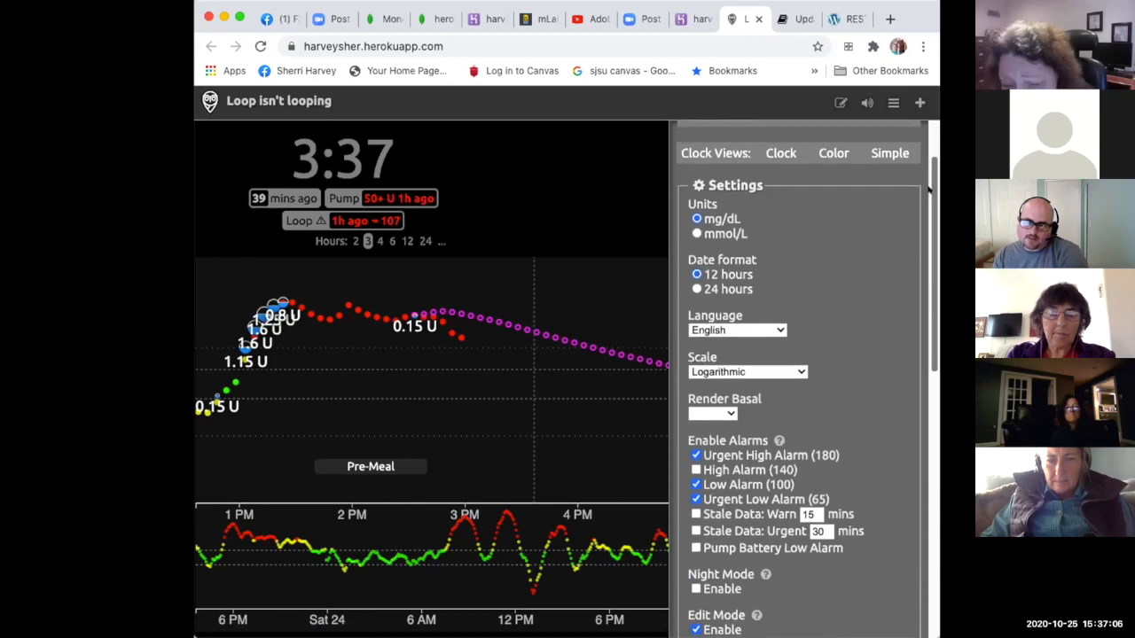
drag(929, 188, 929, 233)
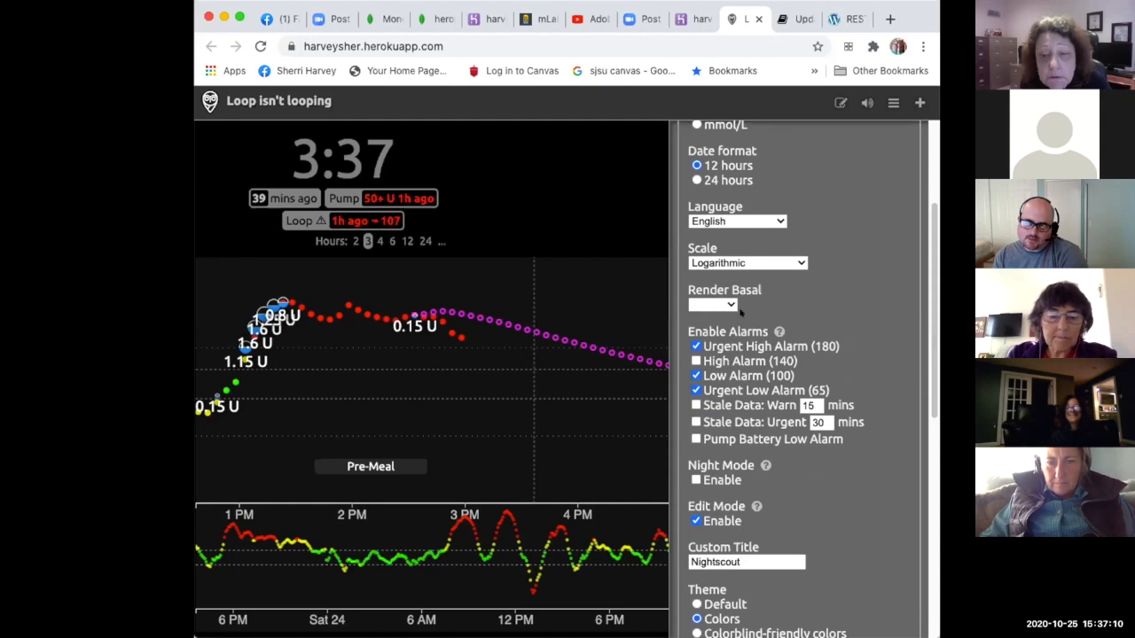
click(723, 305)
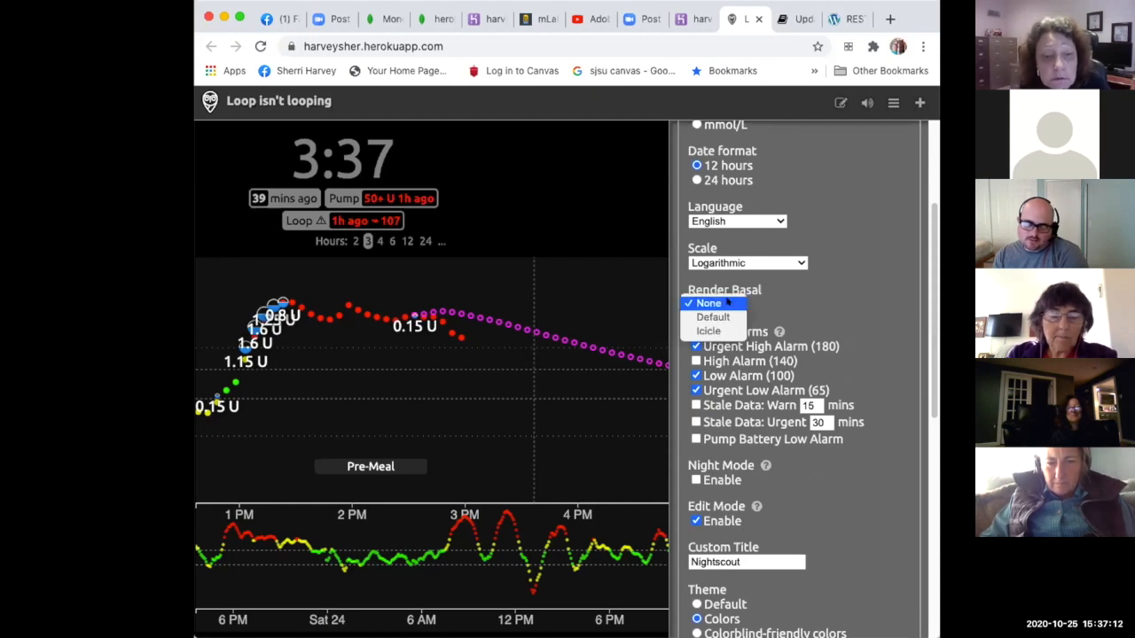
click(713, 317)
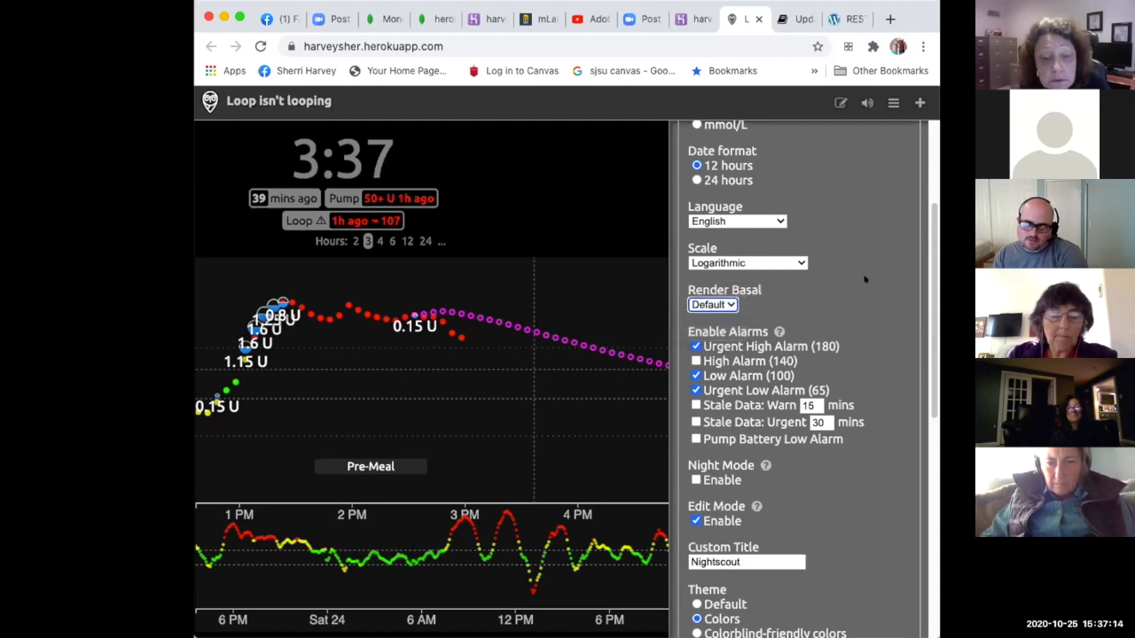
Step: Enable the Override and Basal Profile plugins under Show Plugins and save the Nightscout settings
scroll(907, 526, down, 6)
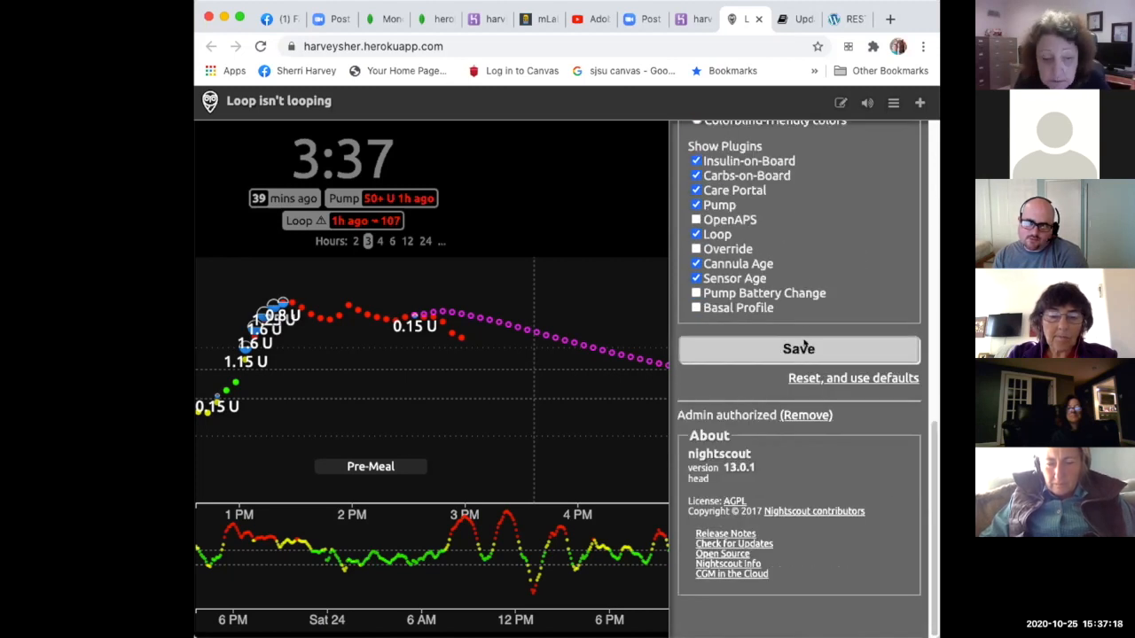
click(696, 249)
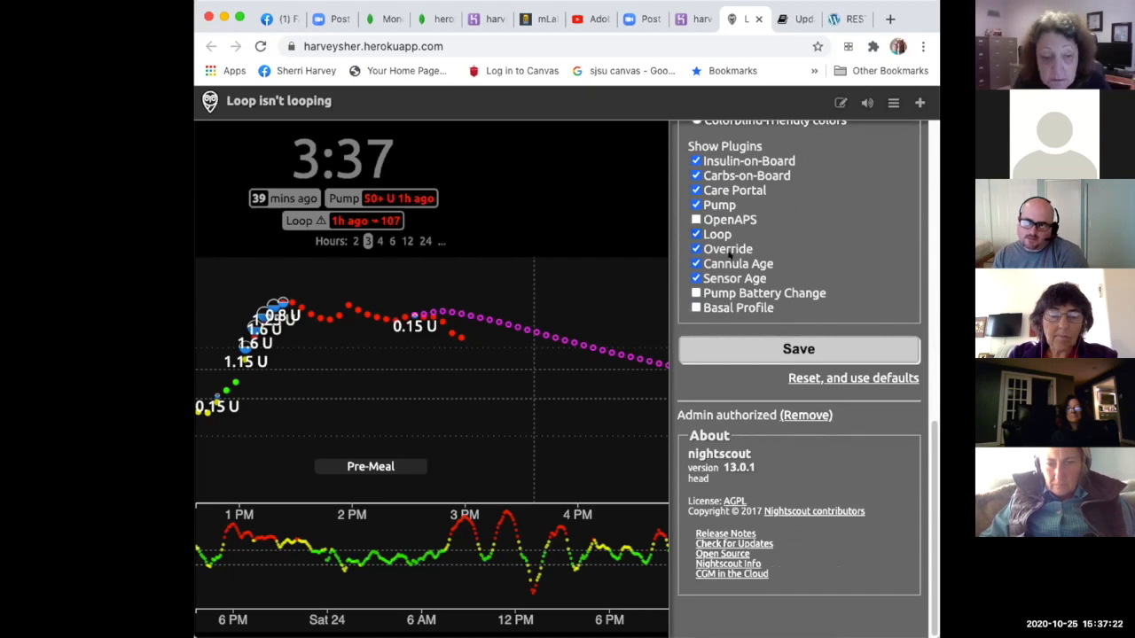
click(696, 307)
click(812, 347)
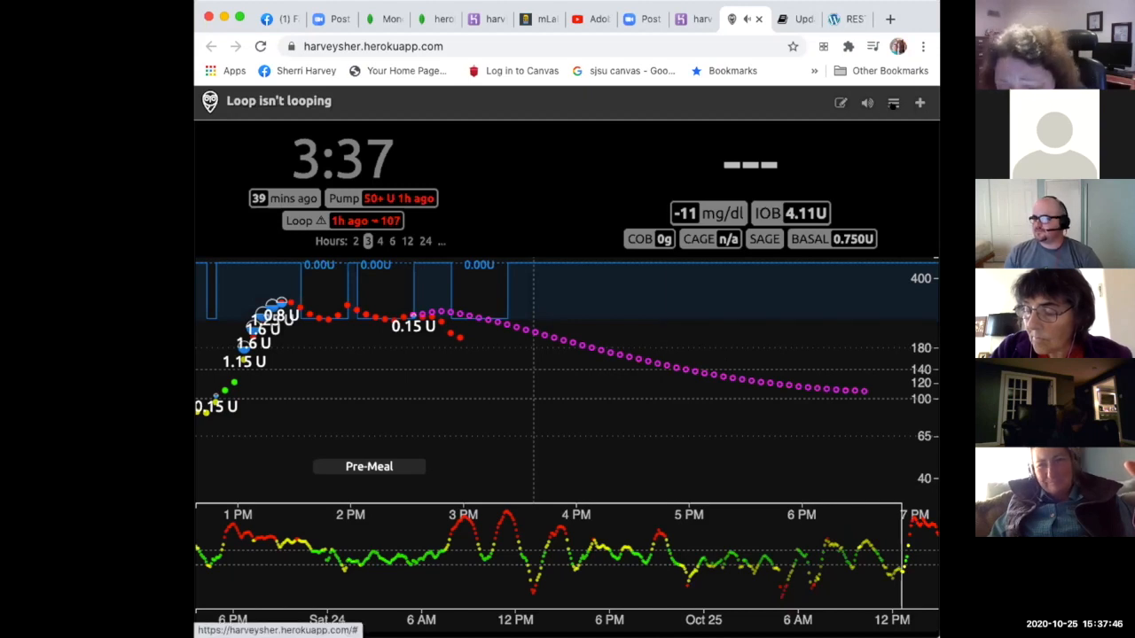
Step: Look over the Nightscout settings and the Log a Treatment form, and reload the site
click(892, 104)
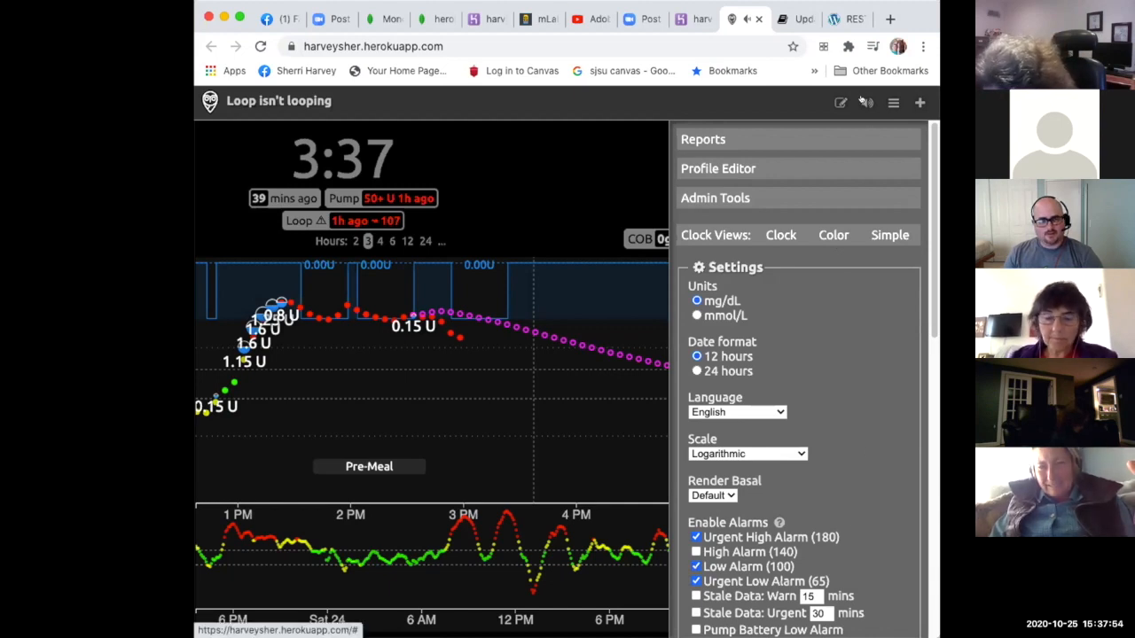
click(914, 101)
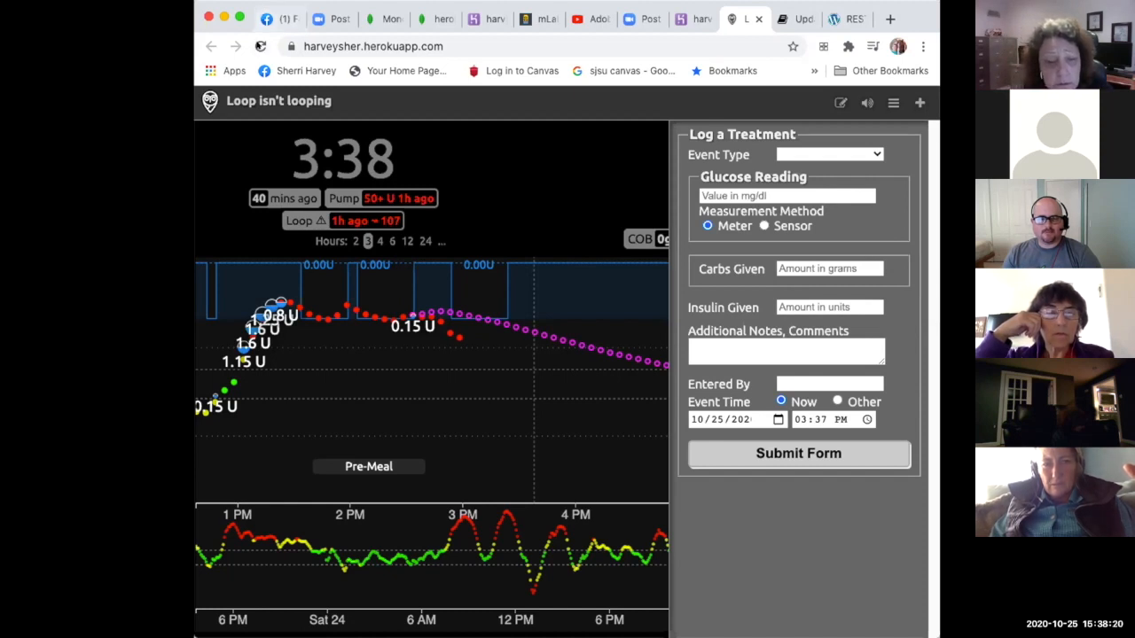
click(260, 46)
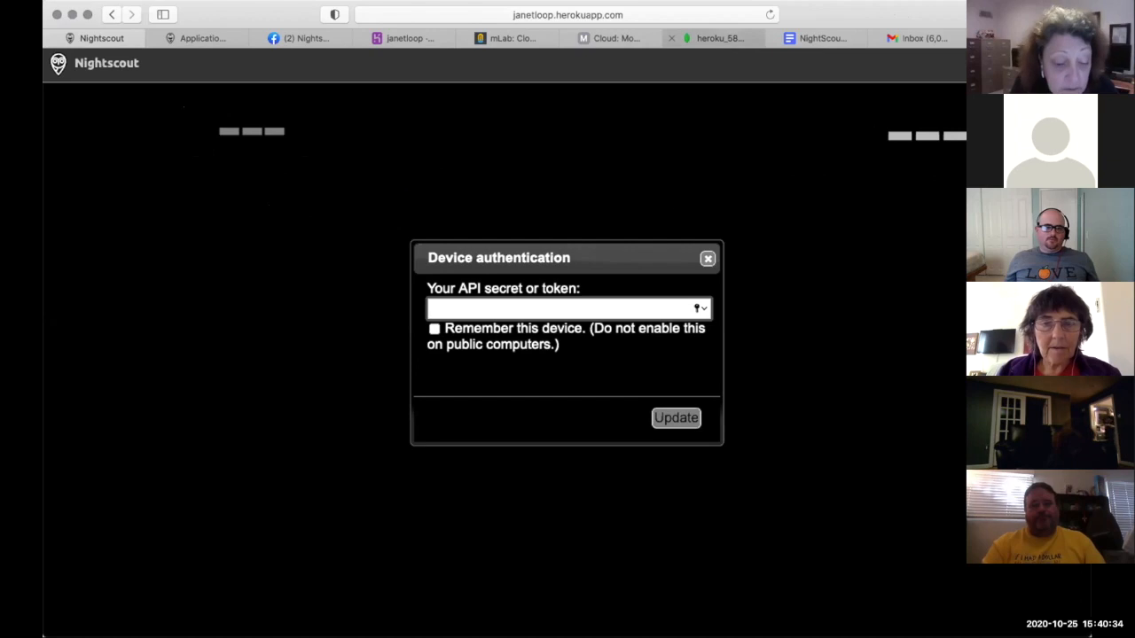
Step: Switch to the second Nightscout site's Heroku settings and locate the MONGO_CONNECTION config variable
mouse_move(708, 41)
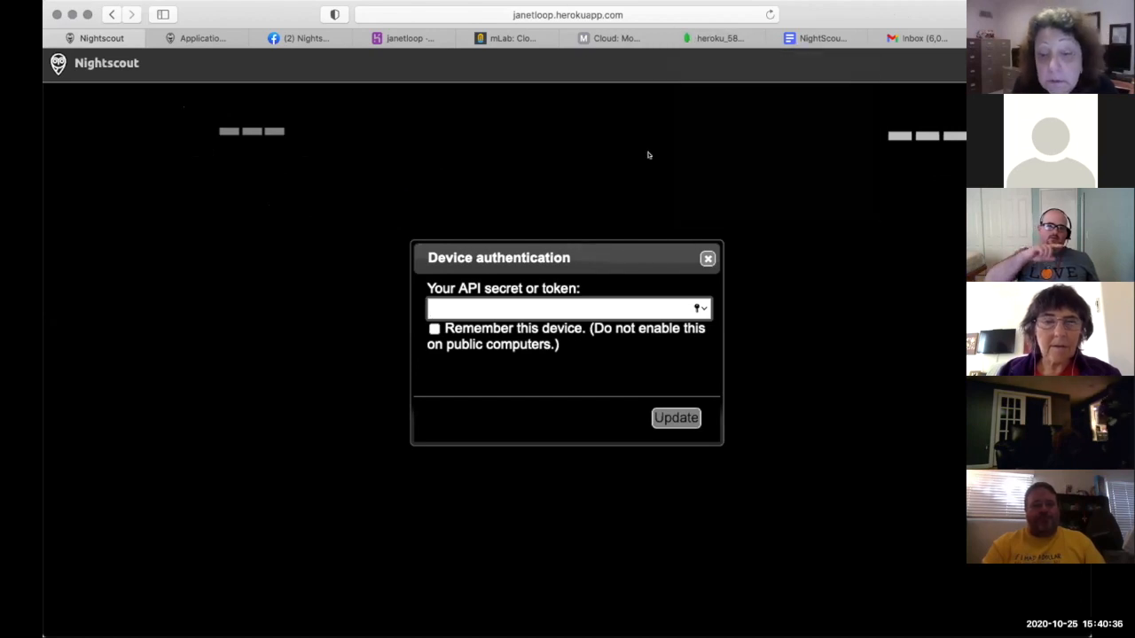
click(404, 38)
scroll(932, 303, up, 1)
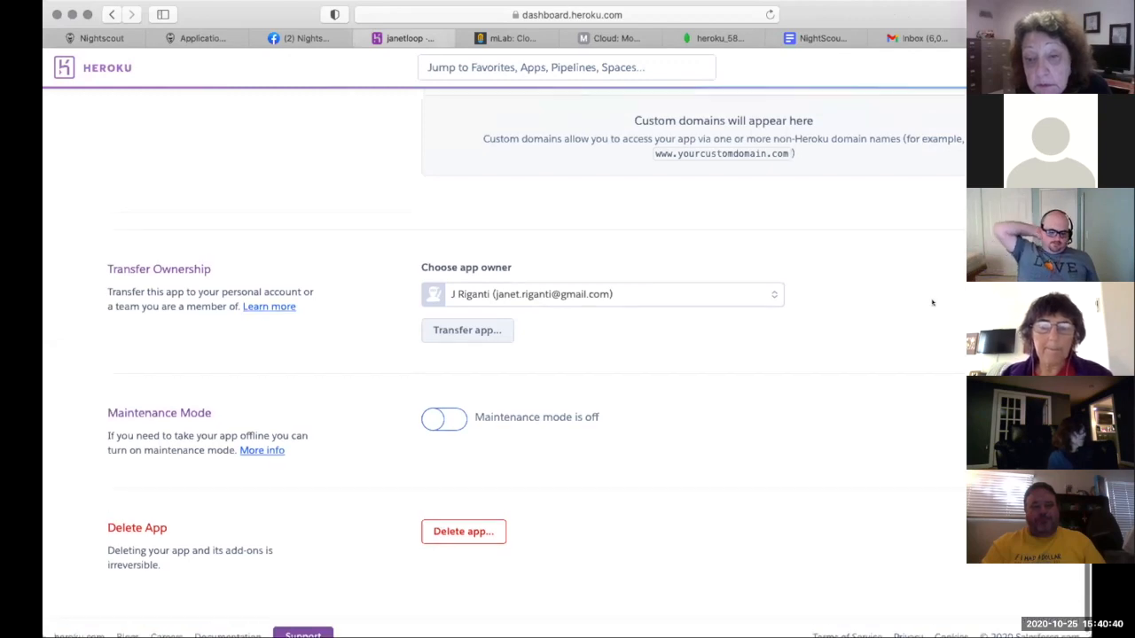
scroll(932, 302, up, 9)
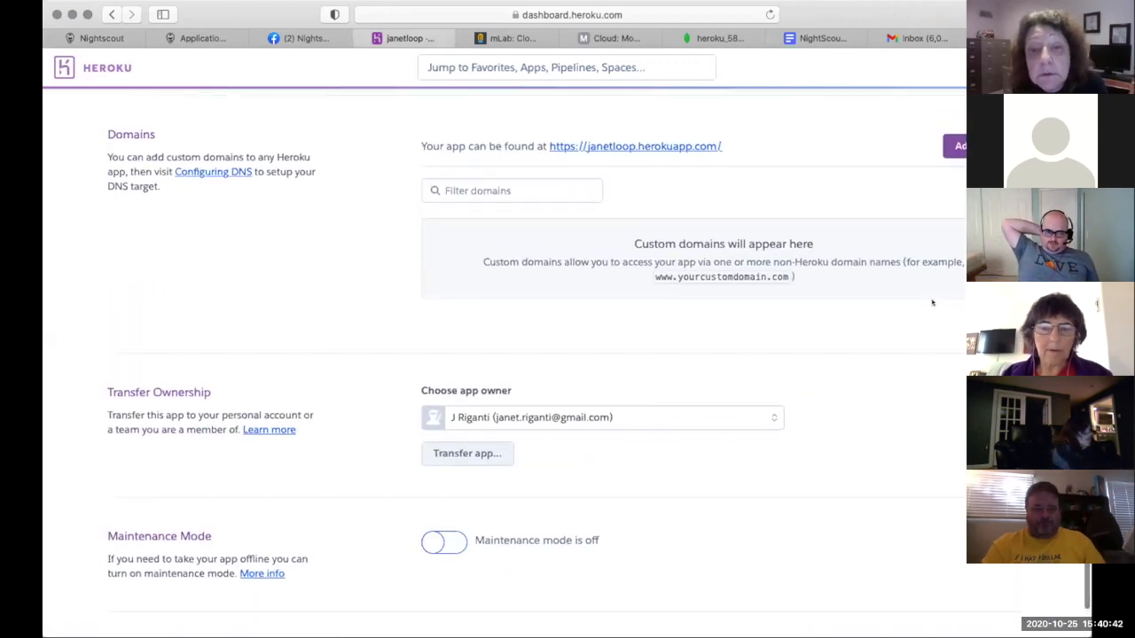
scroll(932, 303, up, 15)
scroll(932, 302, up, 20)
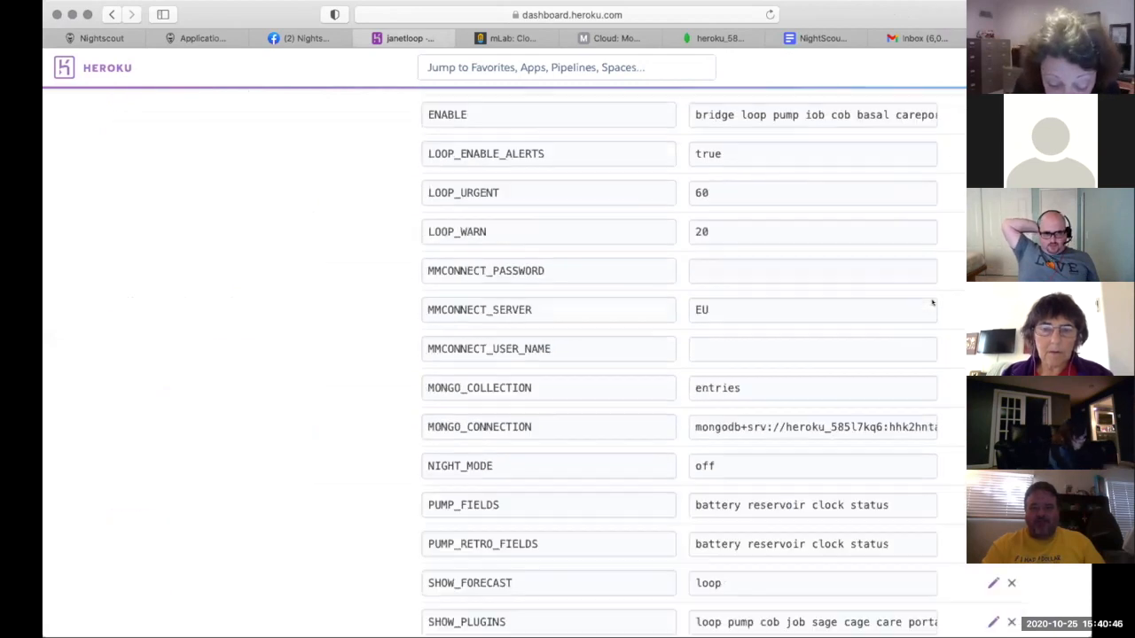
scroll(895, 288, down, 20)
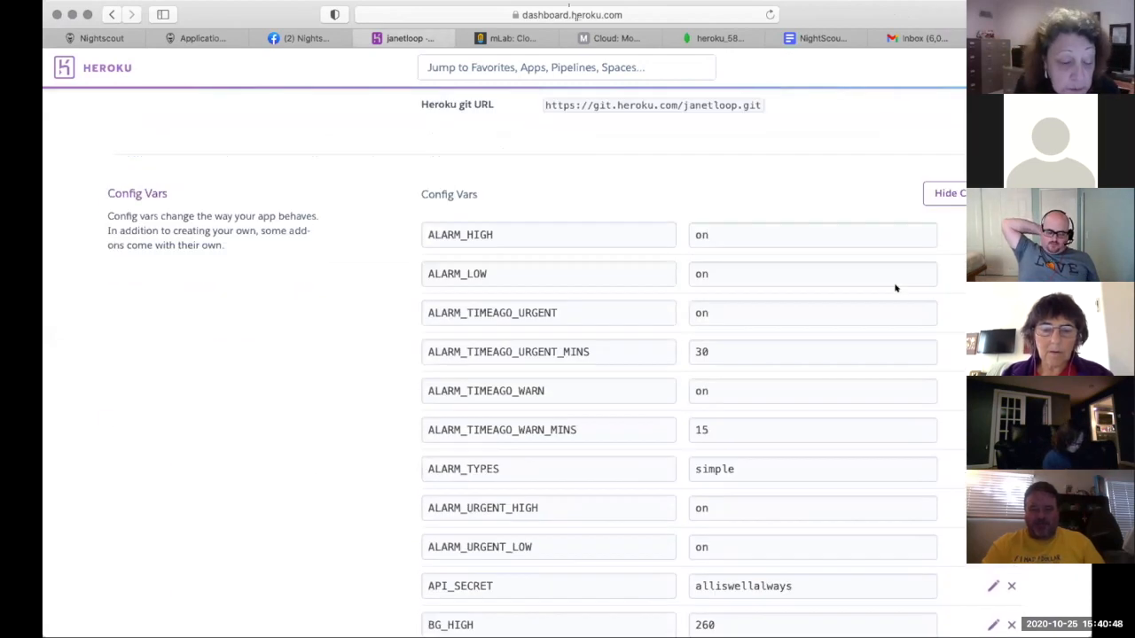
scroll(896, 288, up, 10)
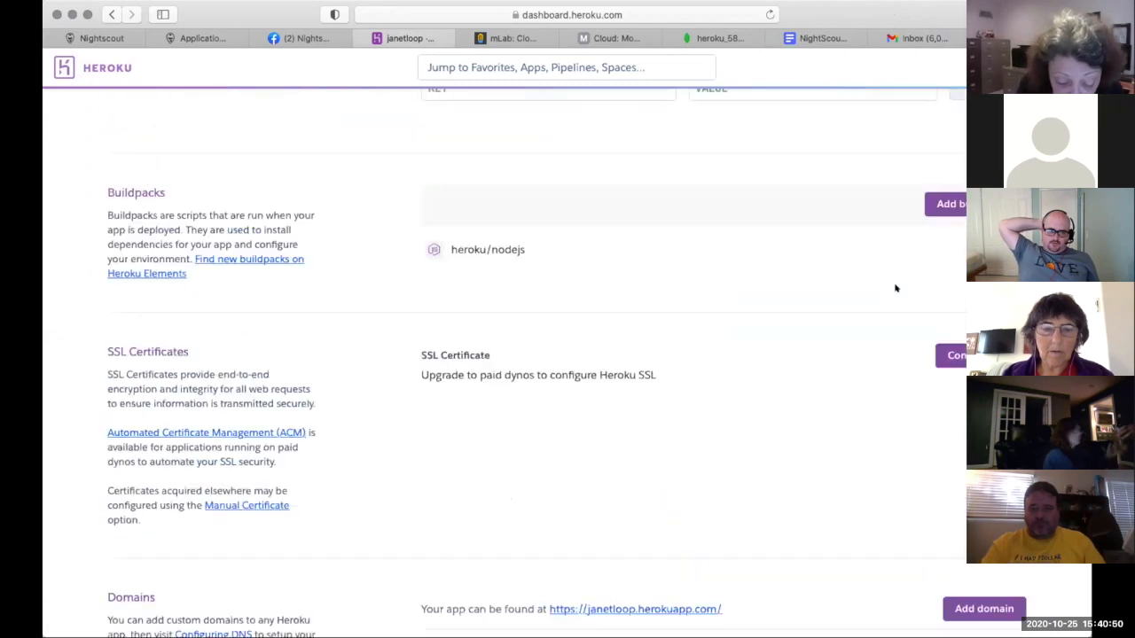
scroll(895, 288, up, 1)
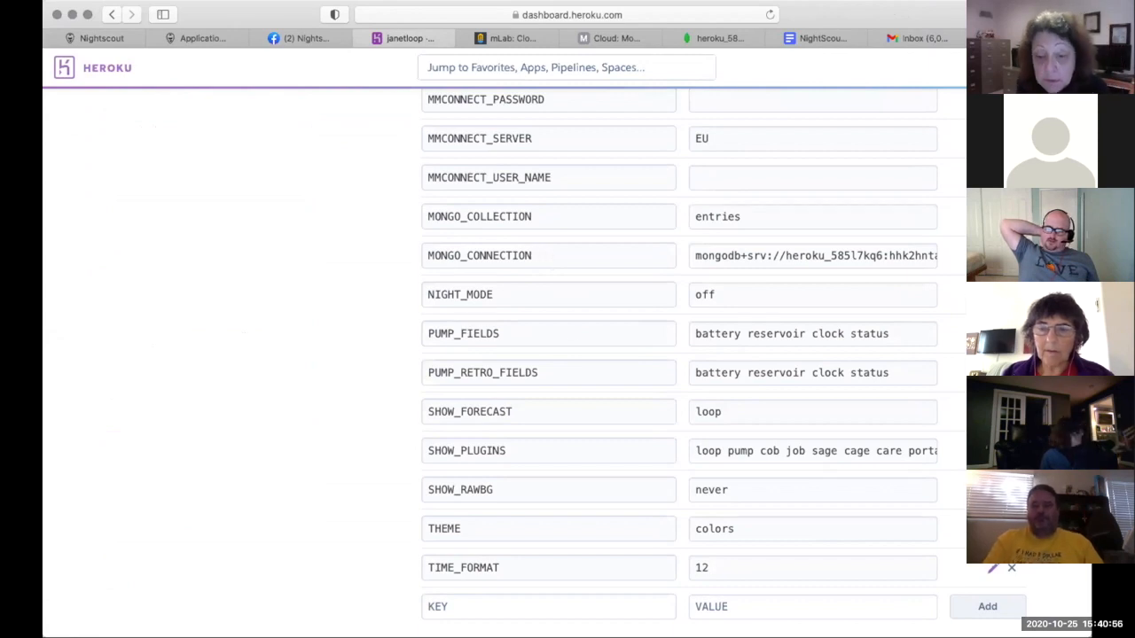
Step: Remove the repeated database username and the password placeholder before the cluster address in the MONGO_CONNECTION value, and save the change
click(993, 256)
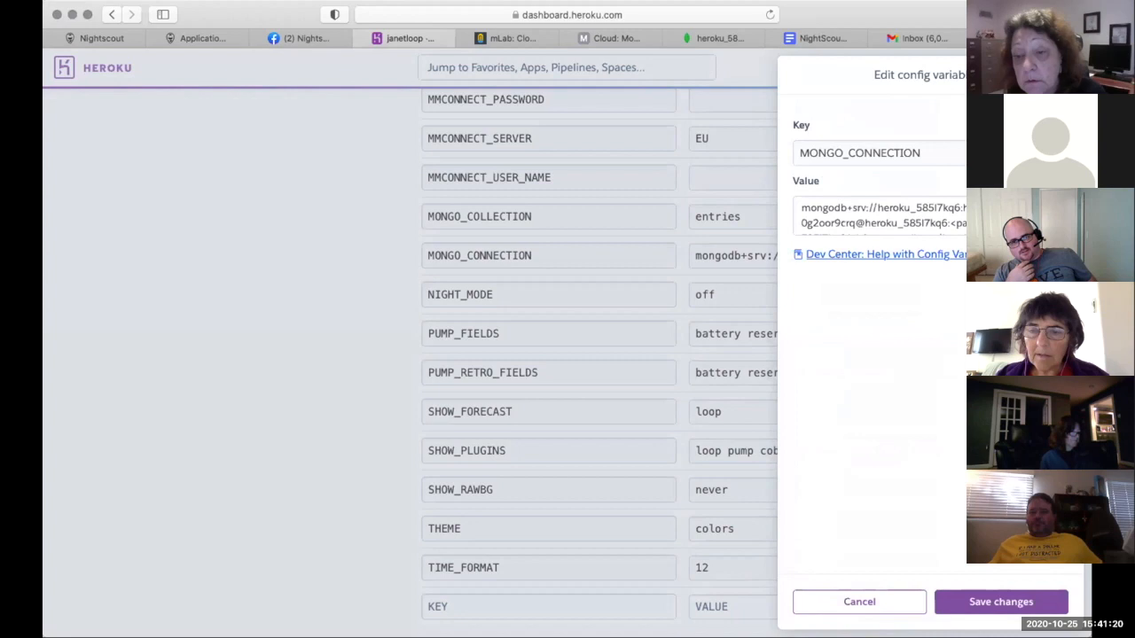
click(984, 217)
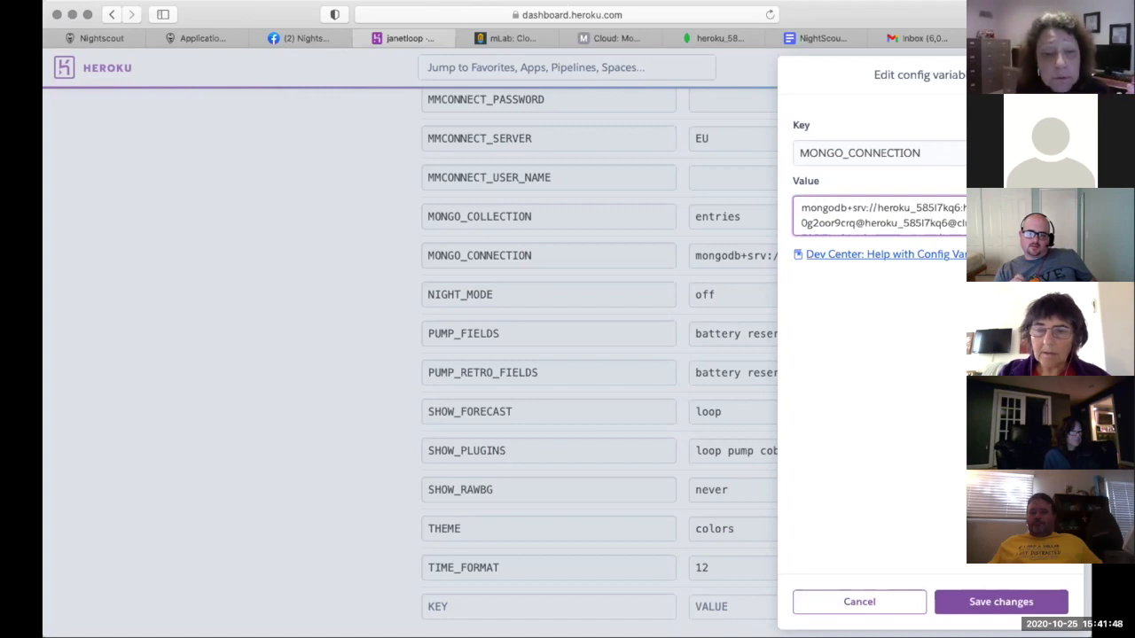
key(BackSpace)
key(BackSpace)
key(BackSpace)
key(BackSpace)
key(BackSpace)
key(BackSpace)
key(BackSpace)
key(BackSpace)
key(BackSpace)
key(BackSpace)
key(BackSpace)
key(BackSpace)
key(BackSpace)
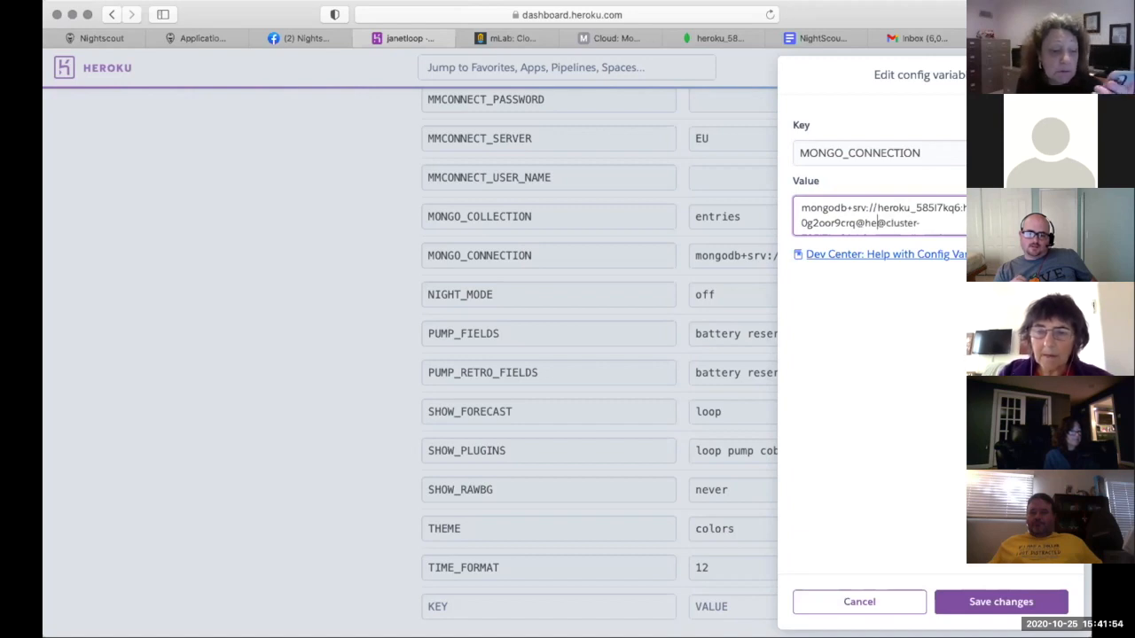
key(BackSpace)
key(BackSpace)
key(BackSpace)
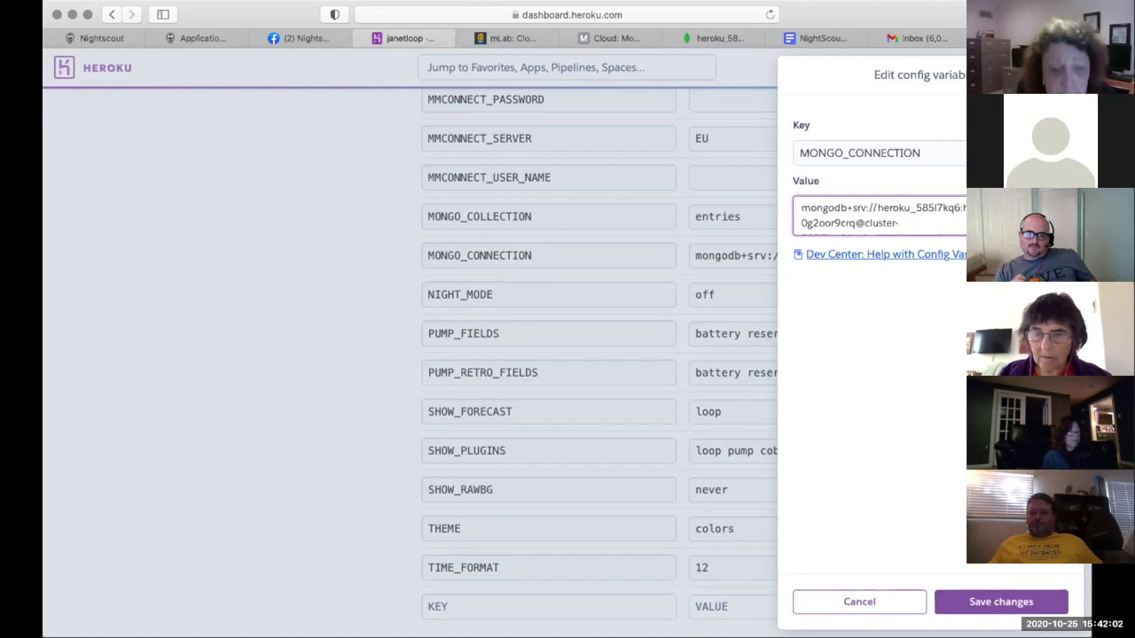
scroll(878, 215, down, 2)
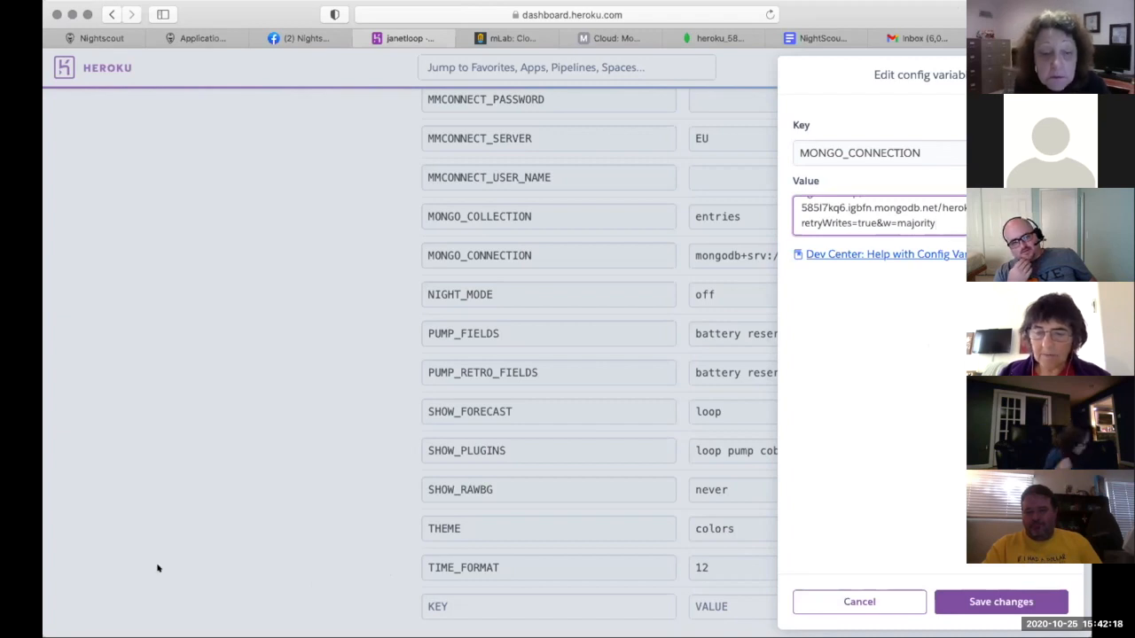
click(1028, 606)
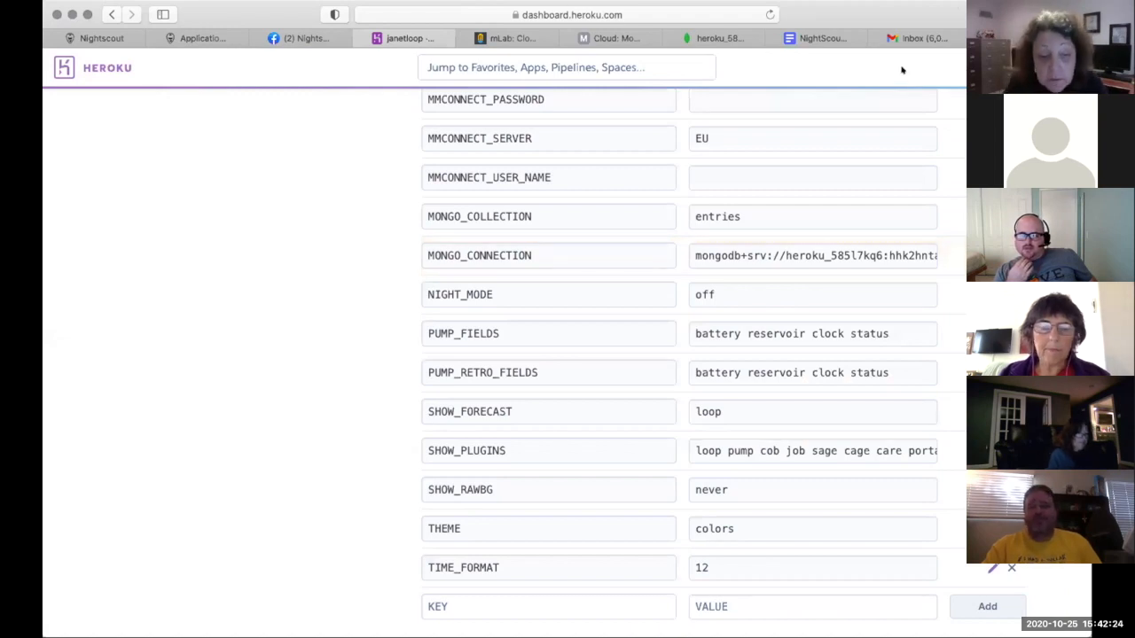
Step: Restart all dynos of the Heroku app and return to its Nightscout site
scroll(902, 70, up, 15)
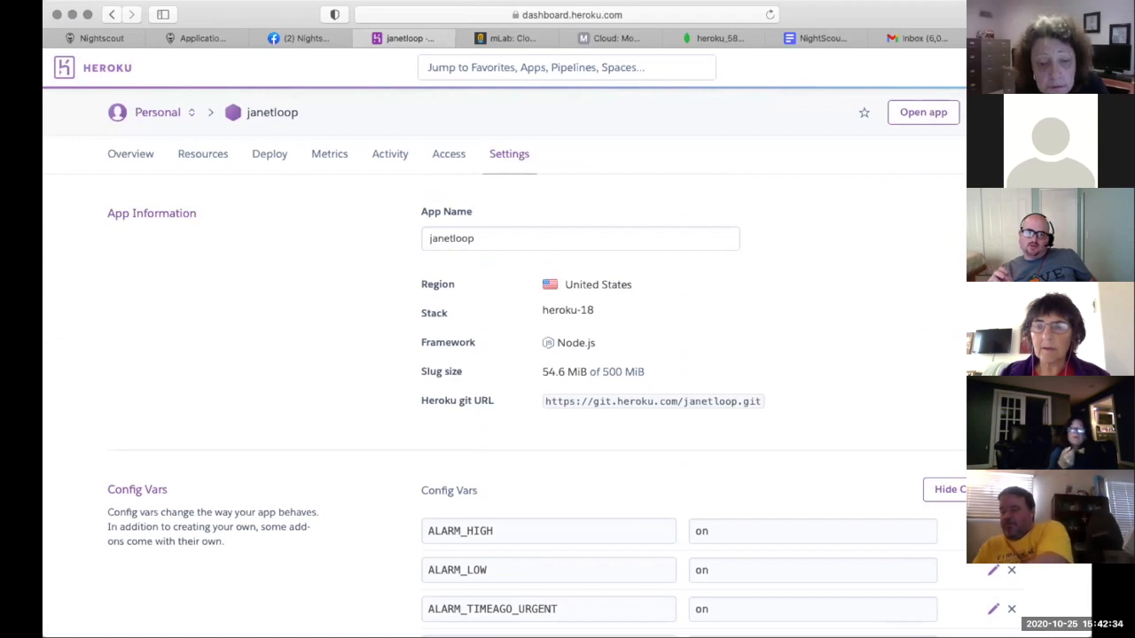
click(981, 112)
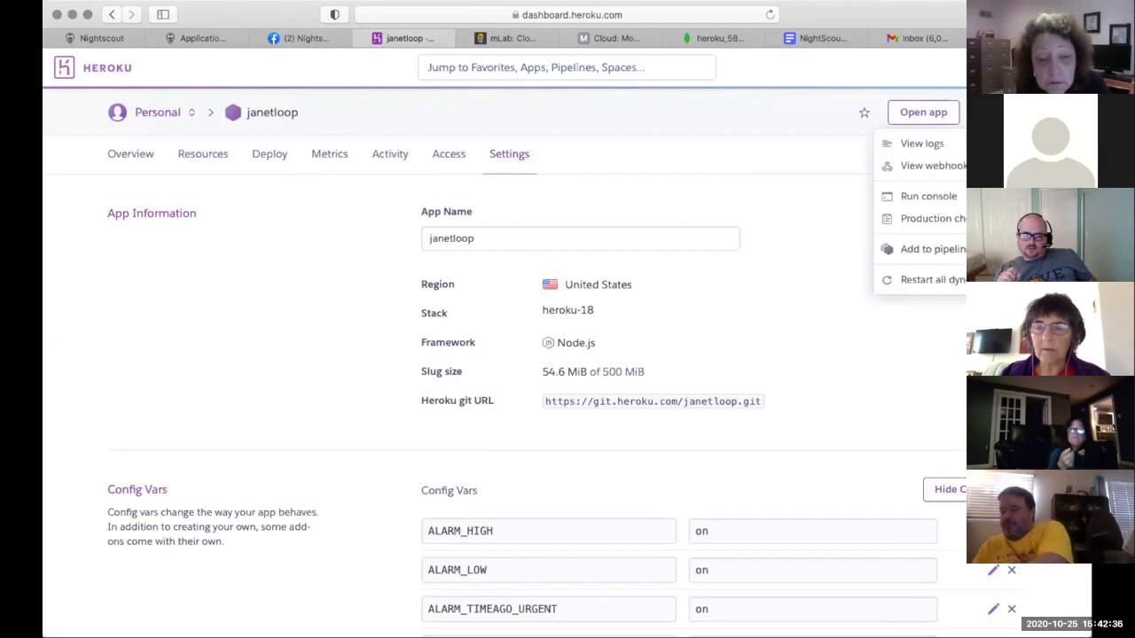
click(960, 280)
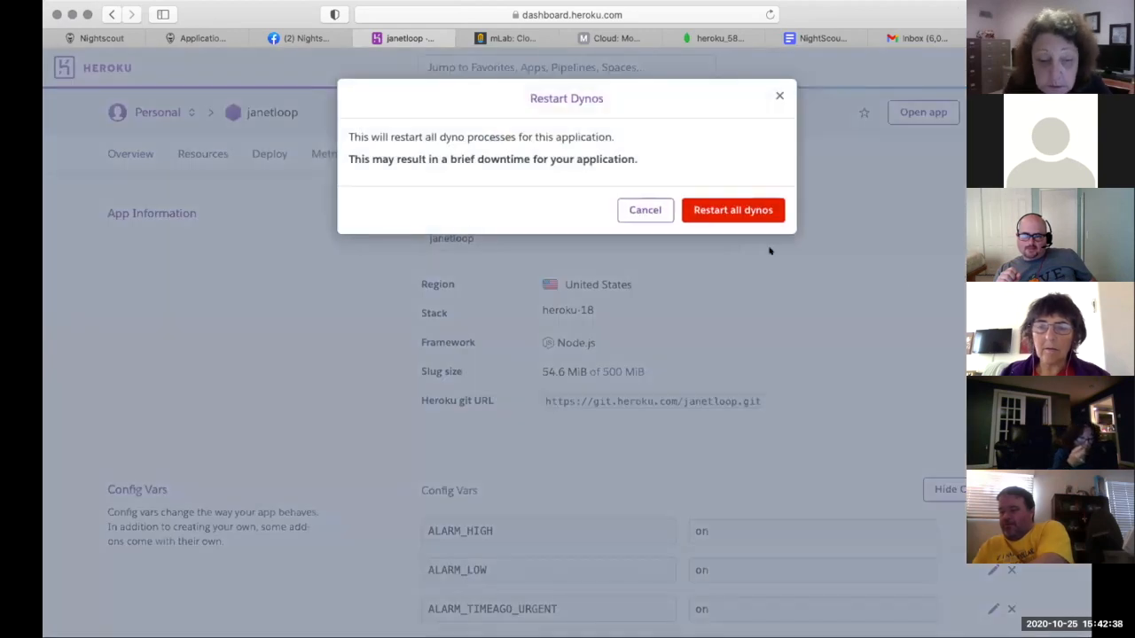
click(755, 210)
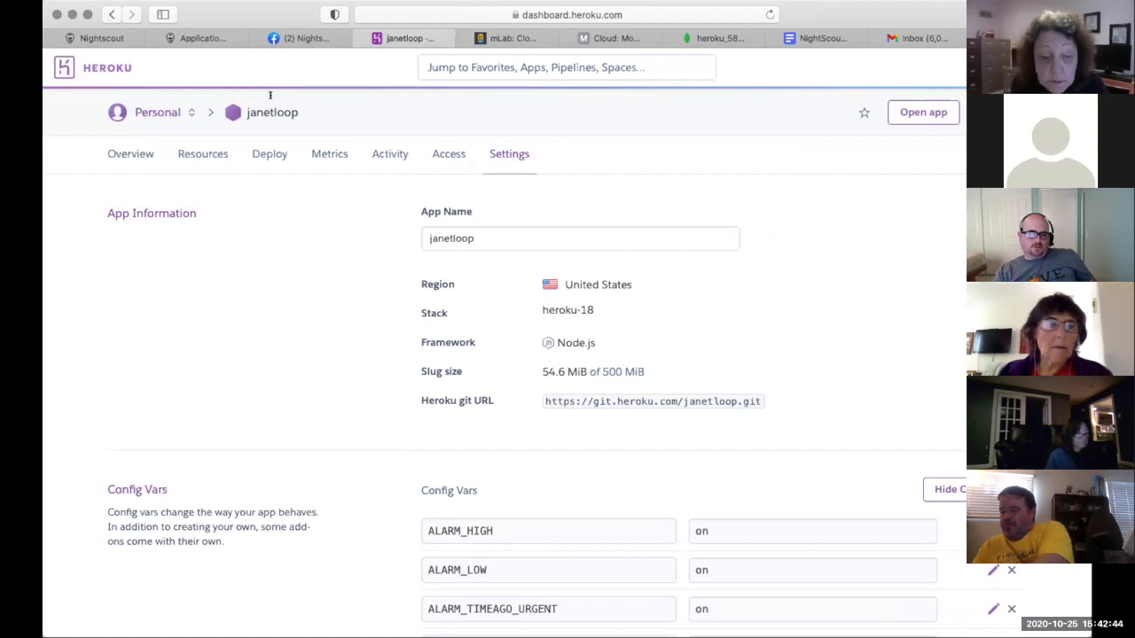
click(105, 37)
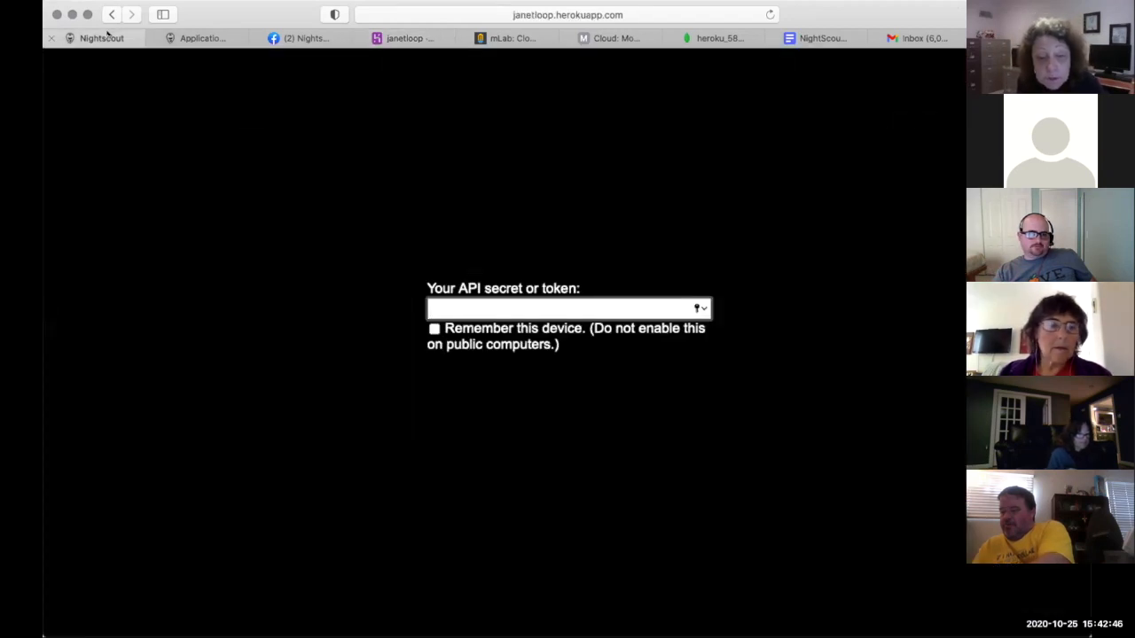